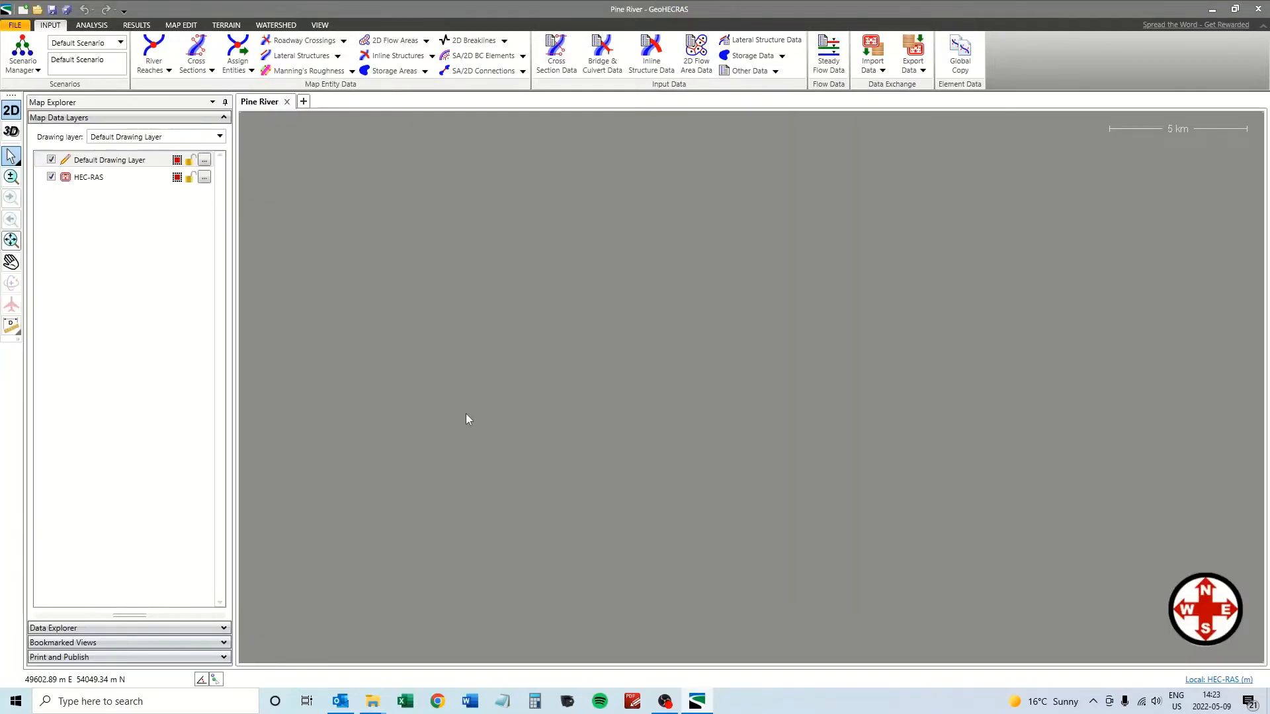
Reopen the Pine River project and pick NVCA Model\Pine_Final.prj as the HEC-RAS project to import.
click(15, 25)
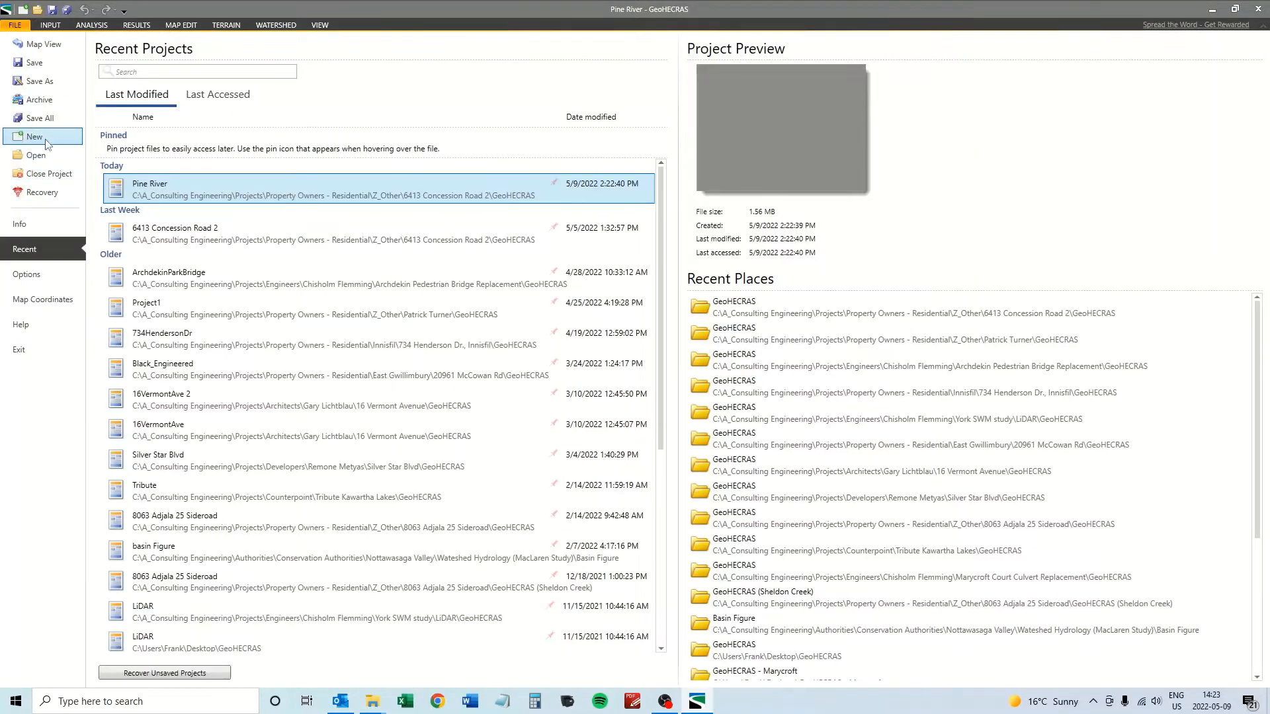
click(161, 191)
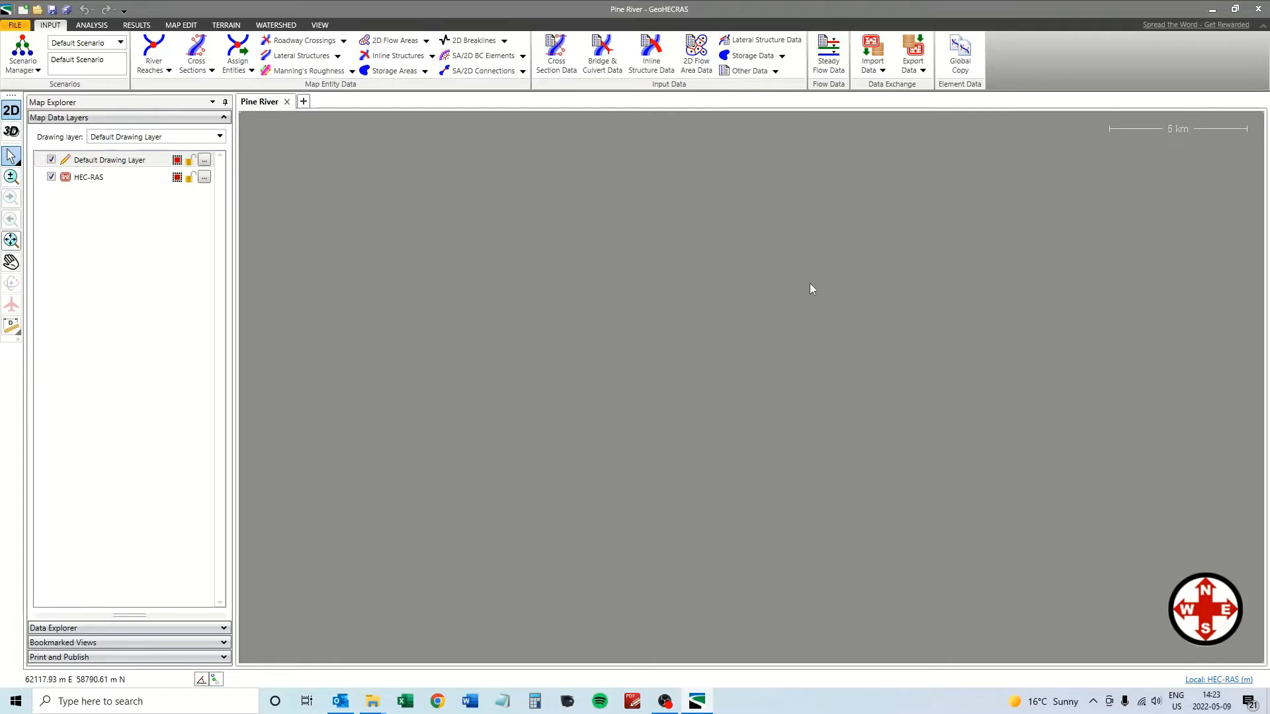
click(871, 75)
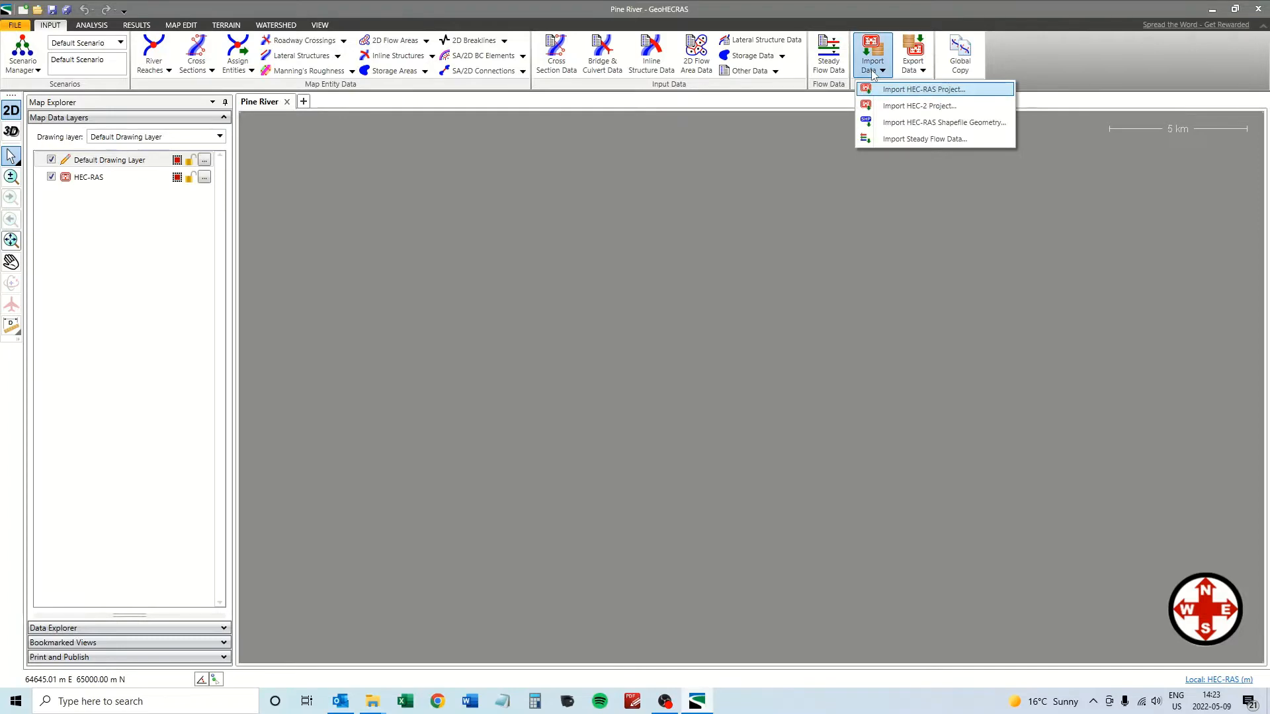
click(913, 89)
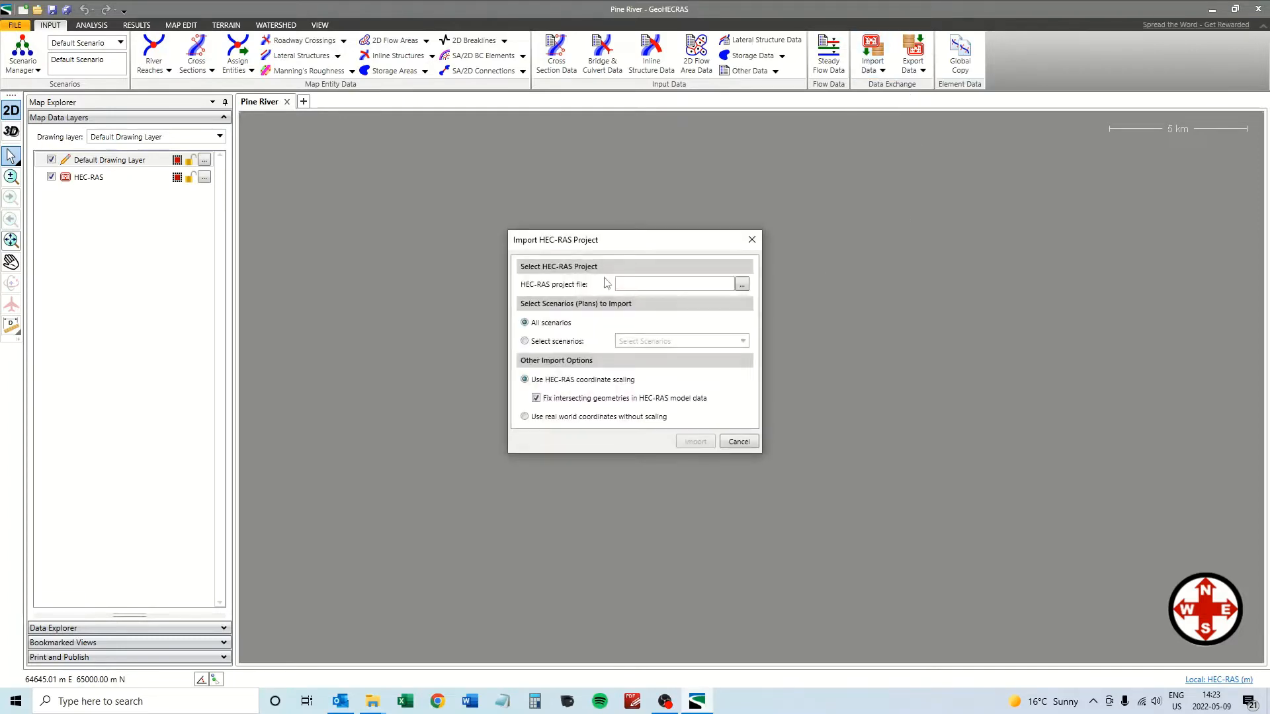
click(742, 284)
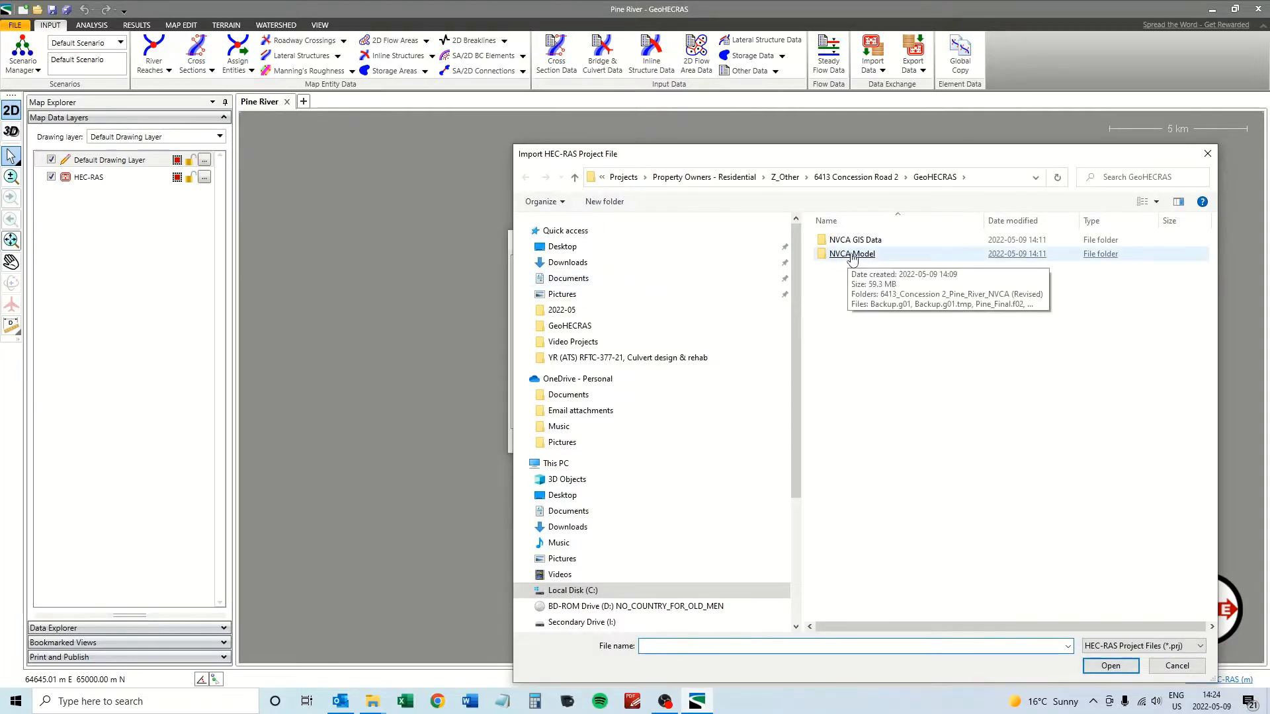
double_click(853, 258)
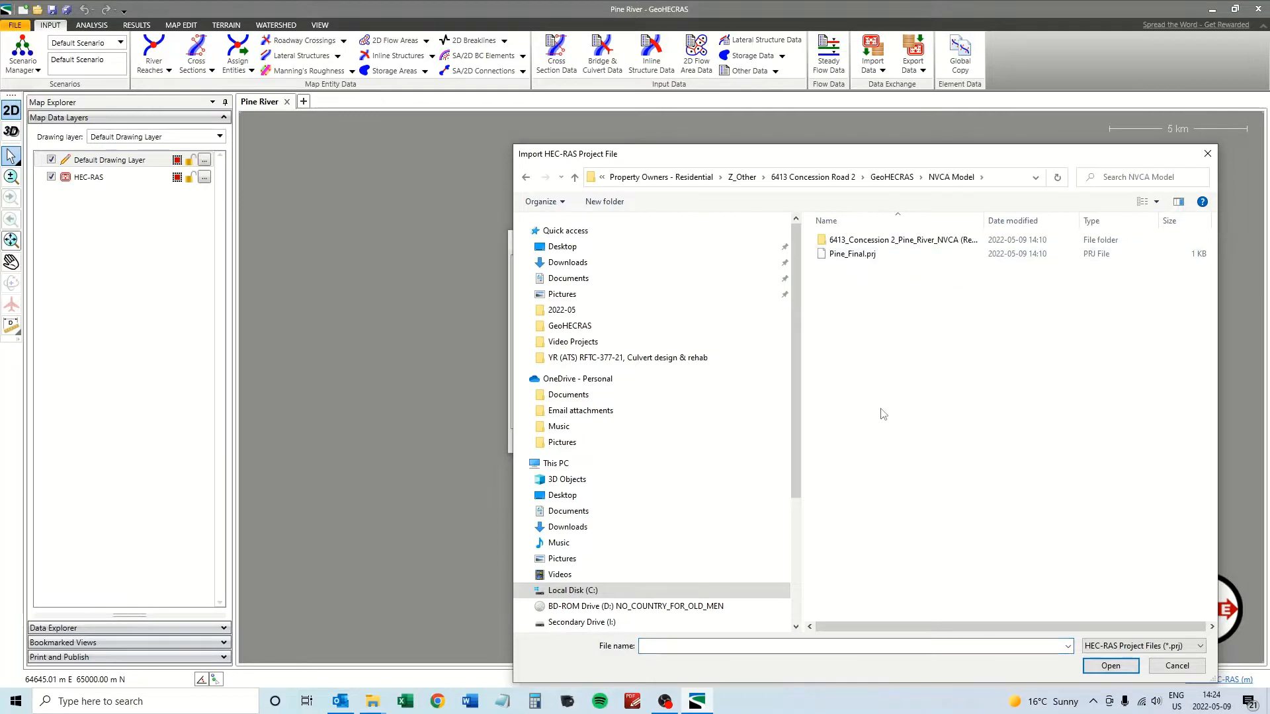
double_click(851, 256)
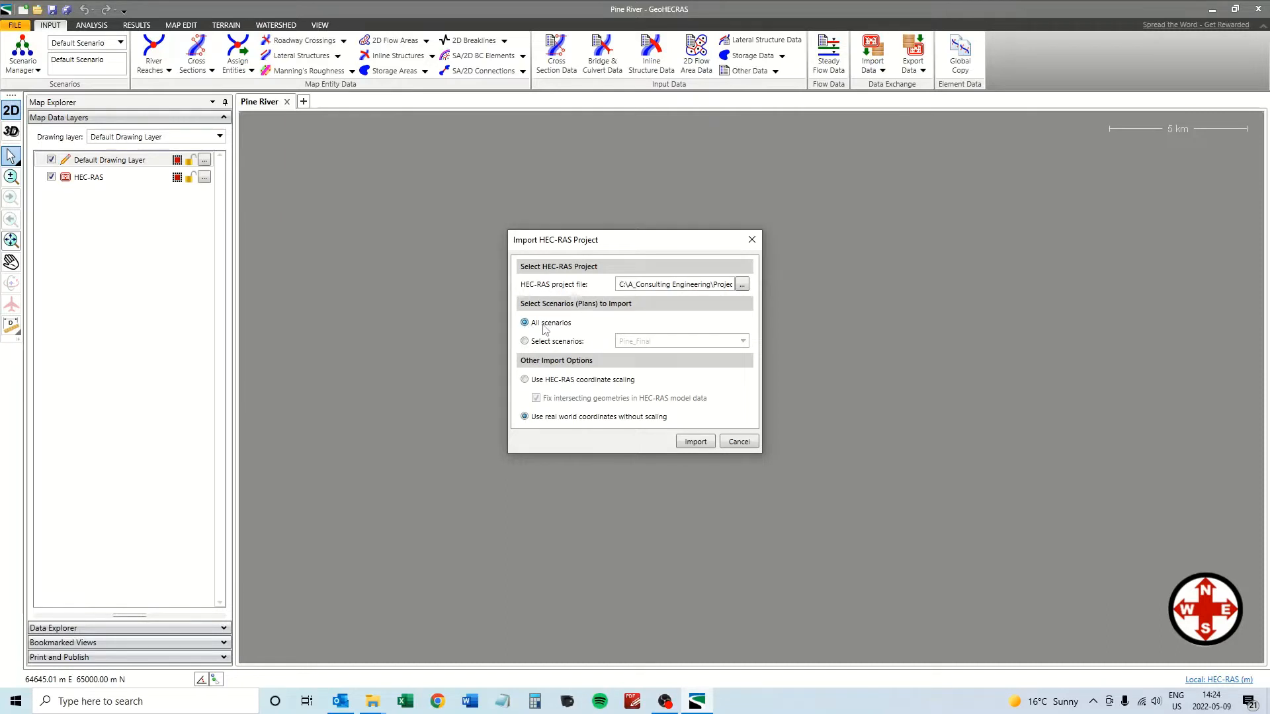
Import all scenarios of Pine_Final.prj in real-world coordinates without scaling.
click(525, 342)
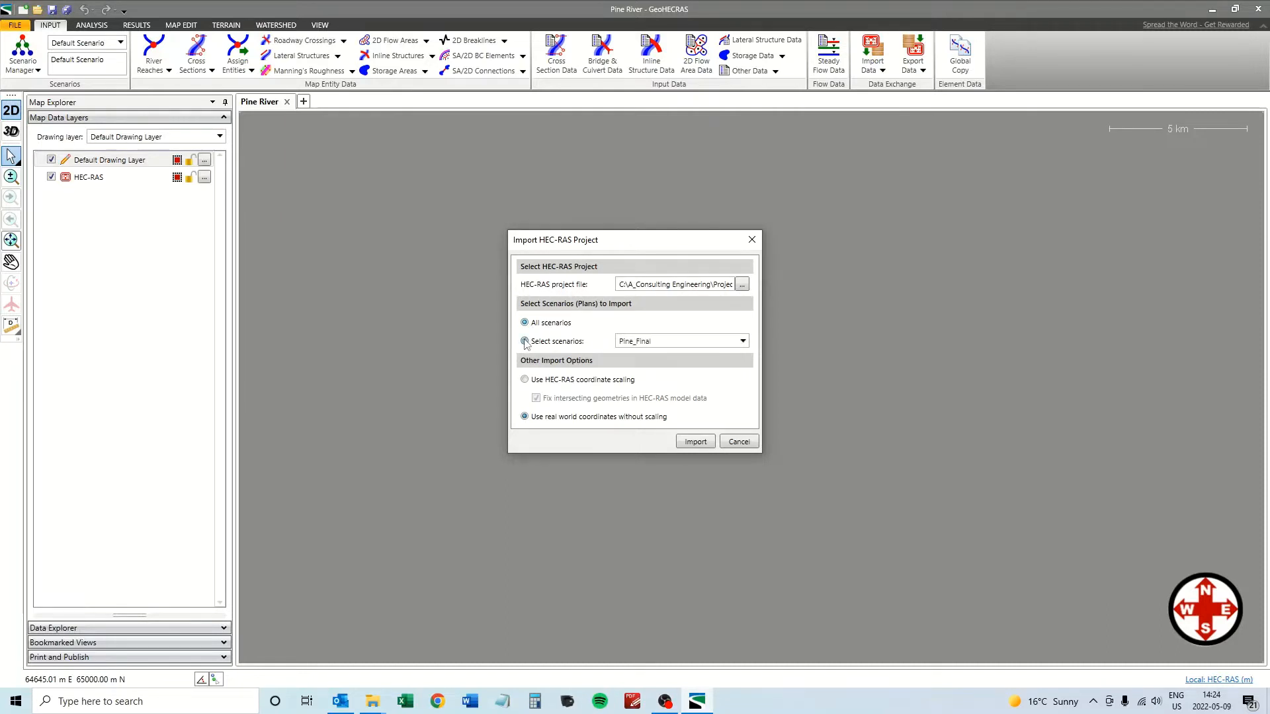
click(743, 342)
click(743, 341)
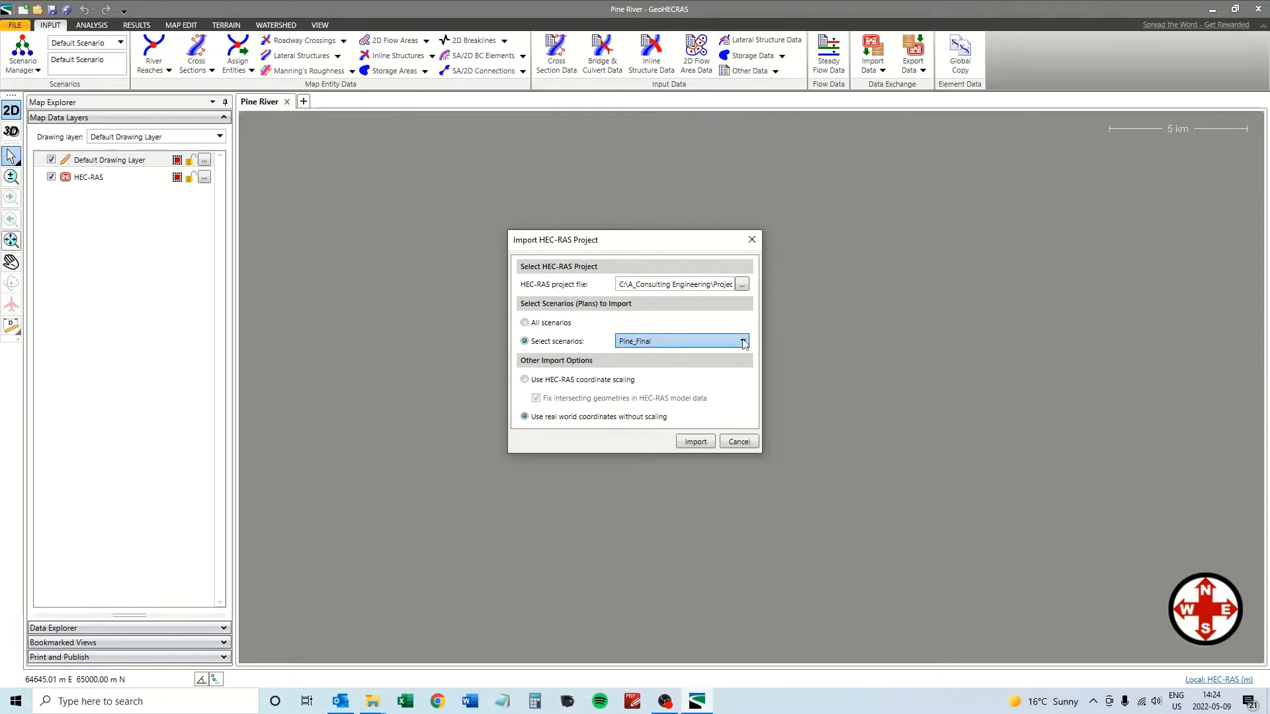
click(525, 322)
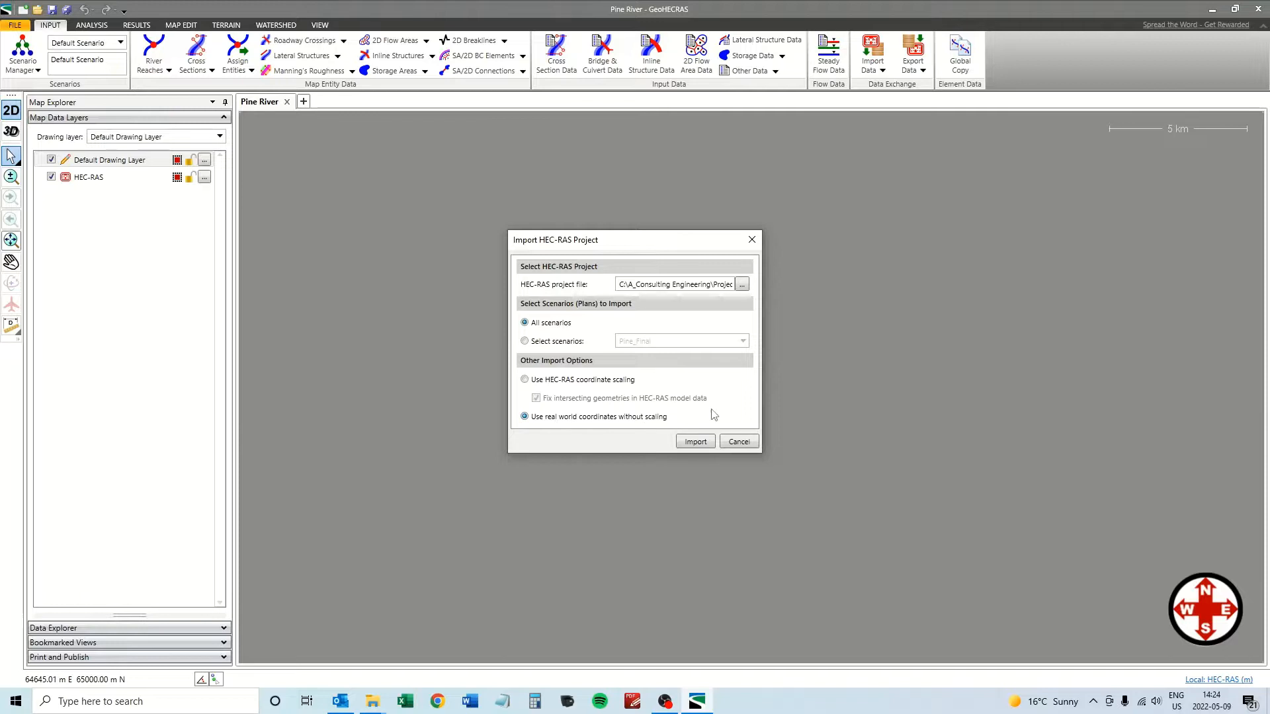
click(693, 443)
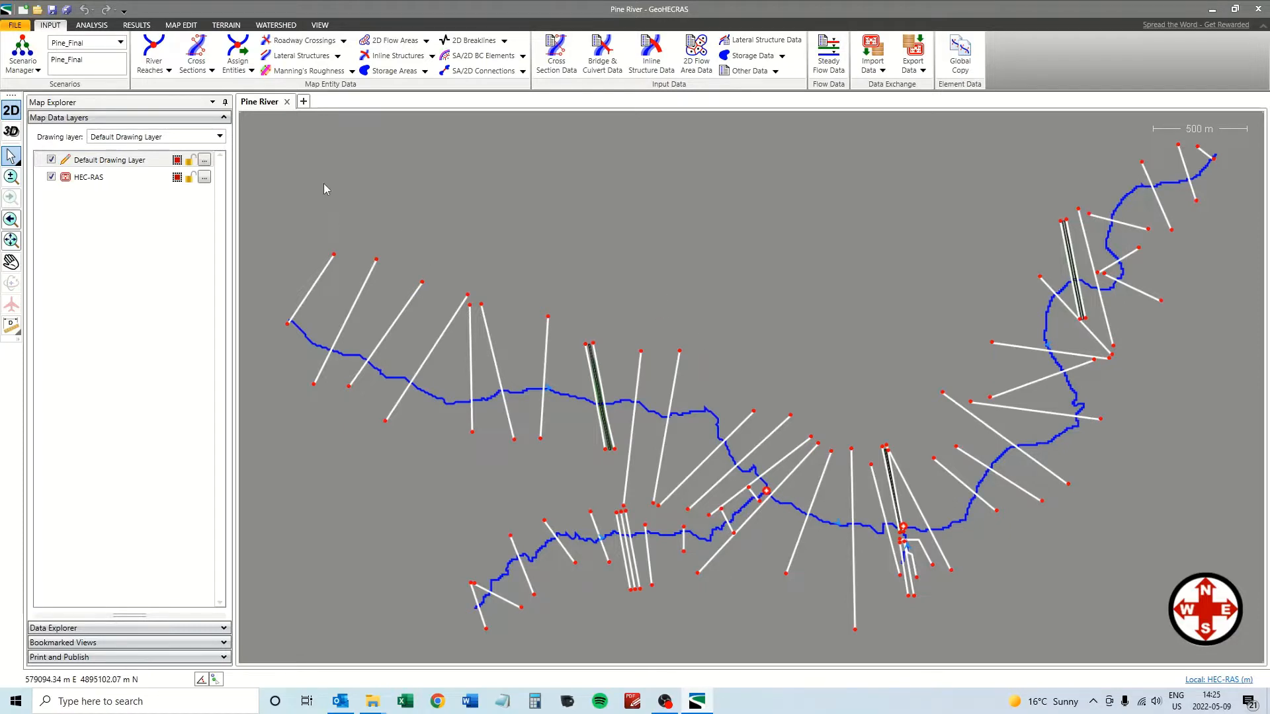
Compute steady flow for the current Pine_Final scenario's PF 1 profile and close the summary.
click(92, 25)
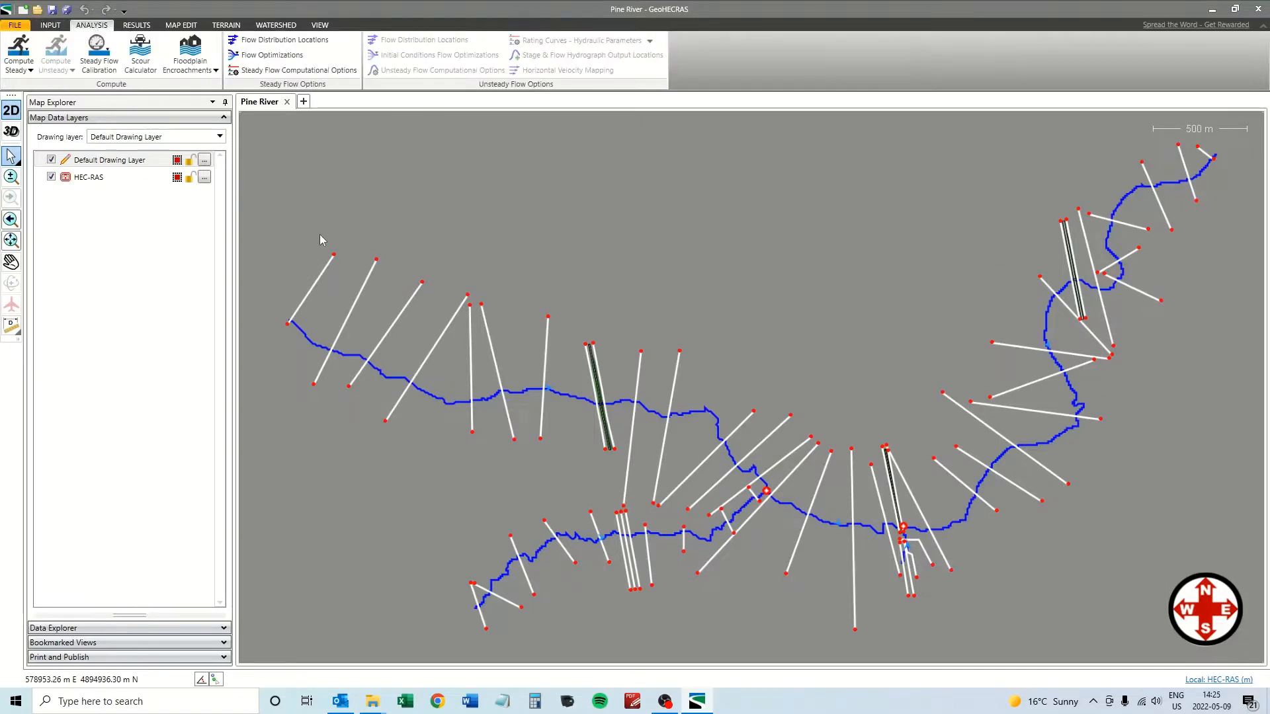
click(30, 70)
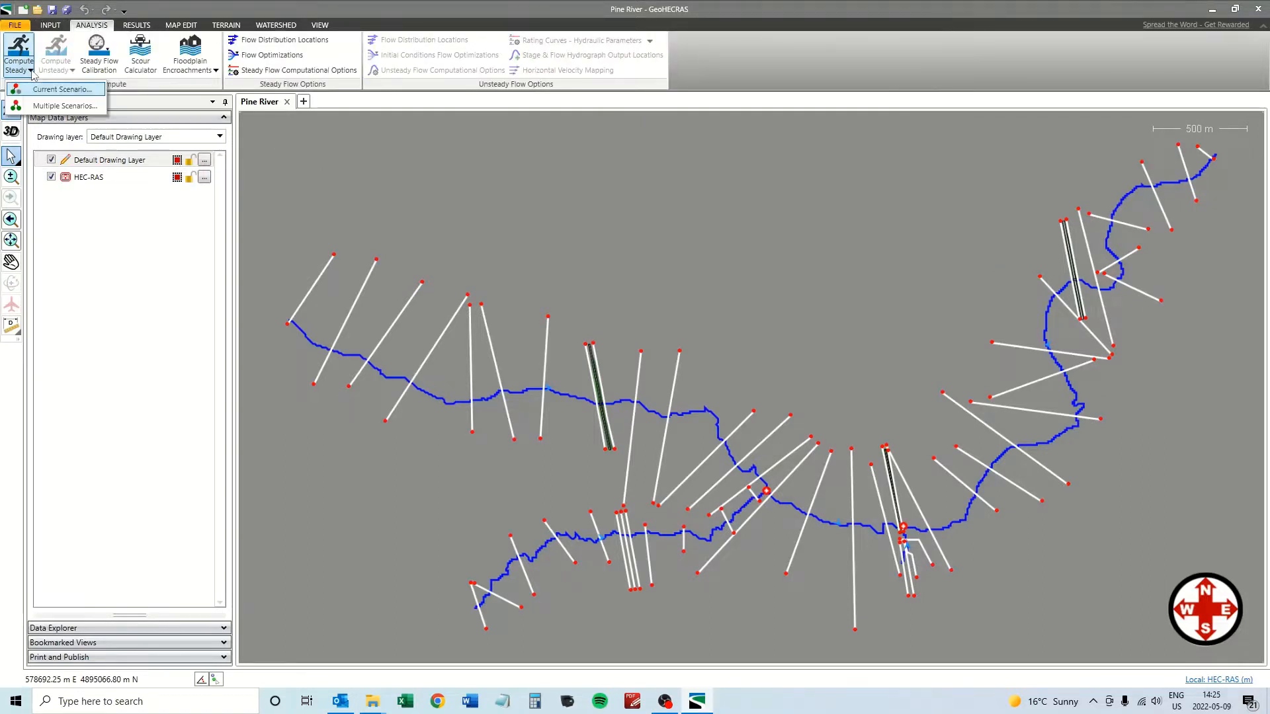
click(58, 91)
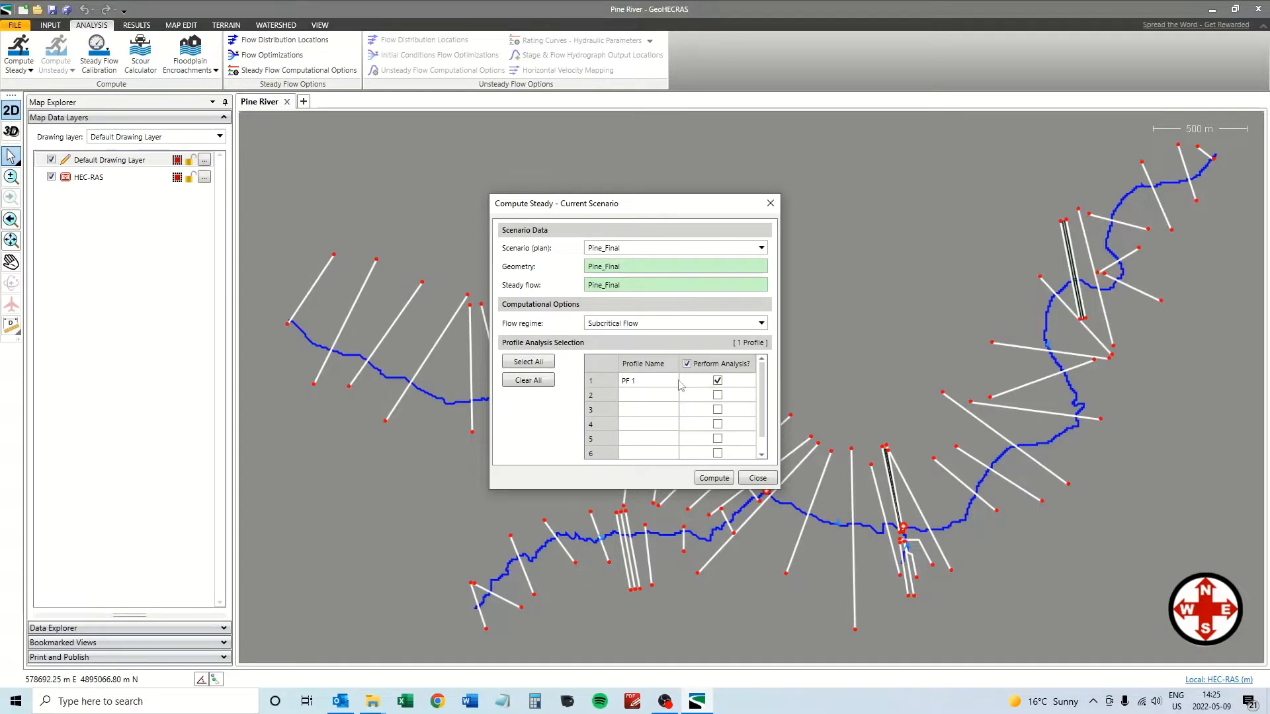
click(713, 479)
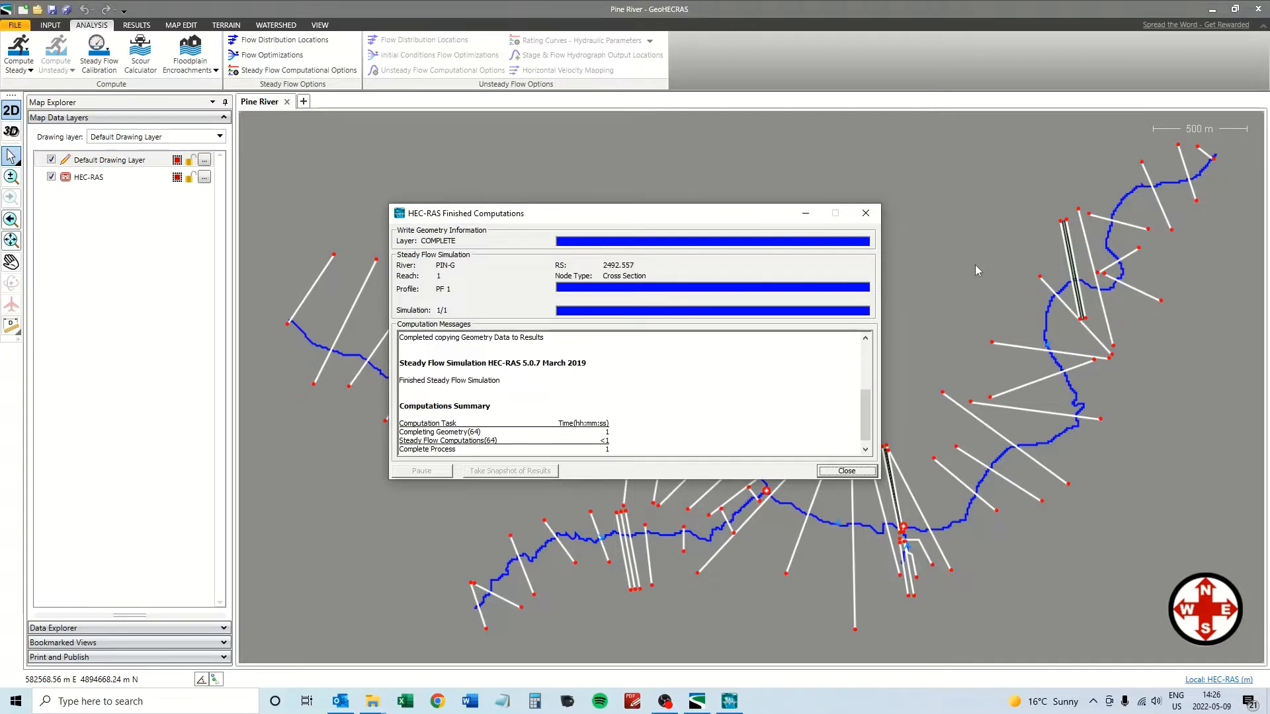
click(845, 470)
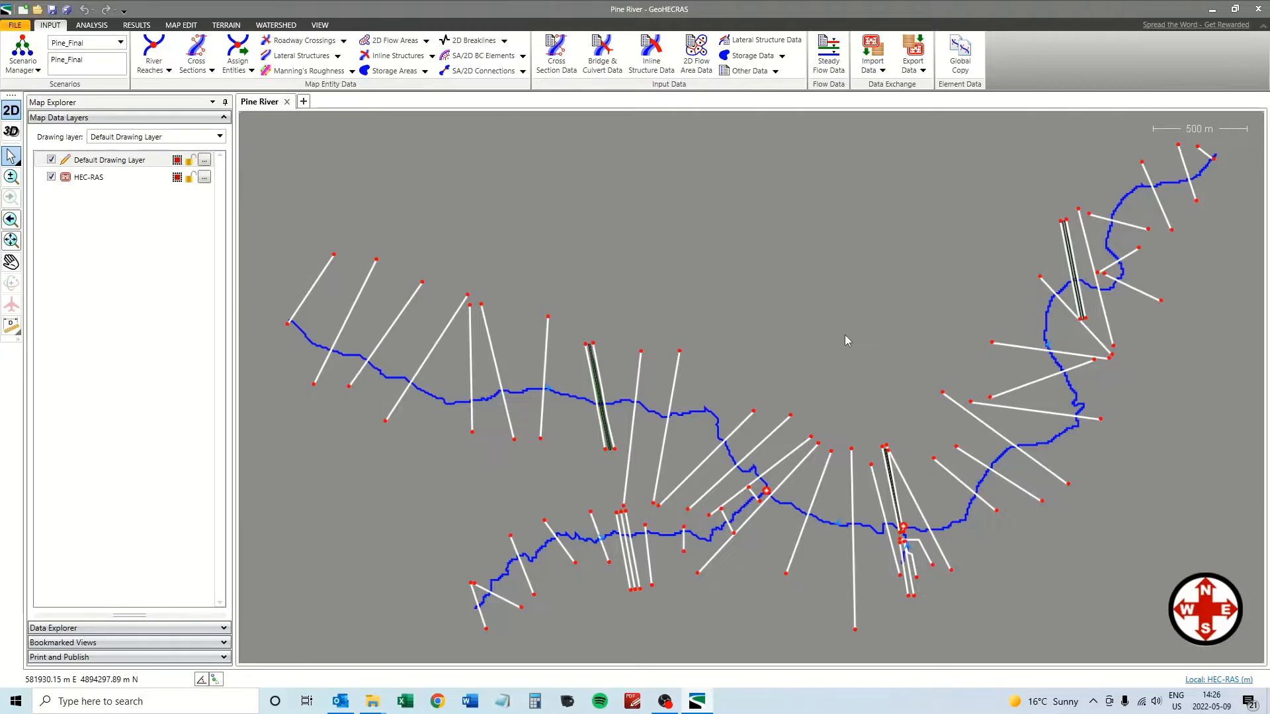
Apply NAD83(CSRS) / UTM zone 17N from the favourite coordinate systems to the map view.
click(1221, 682)
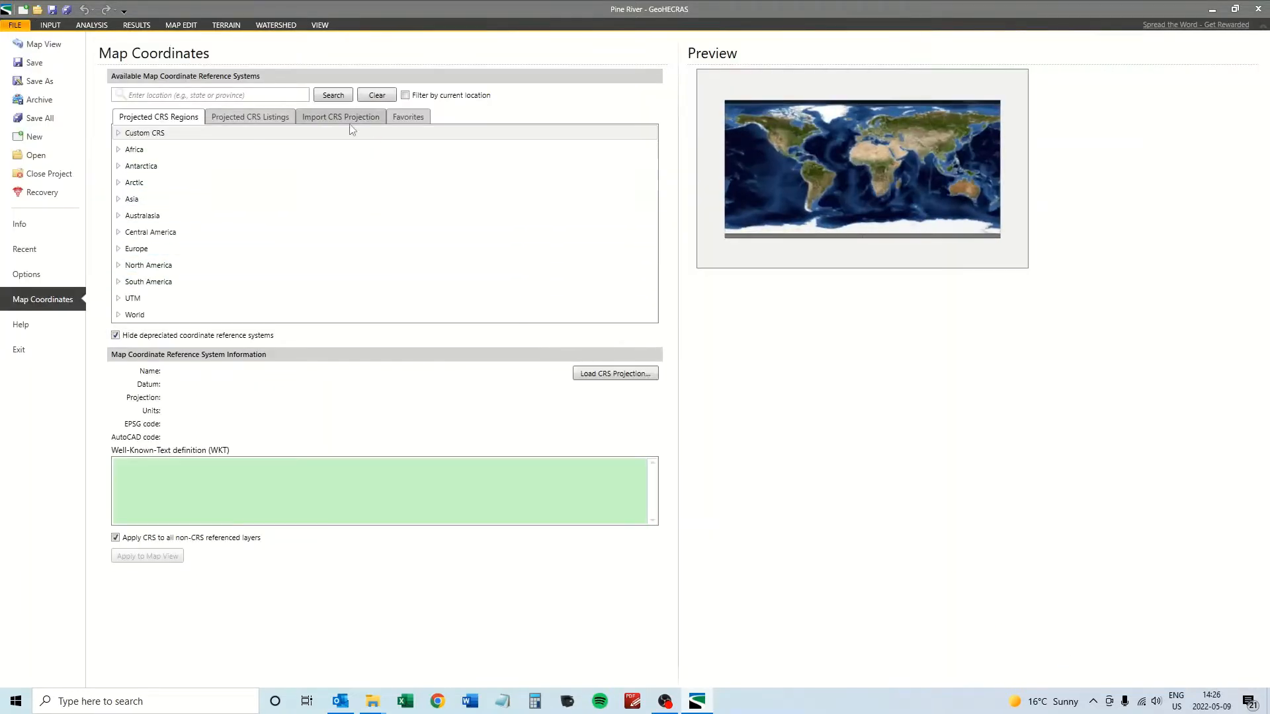
click(407, 117)
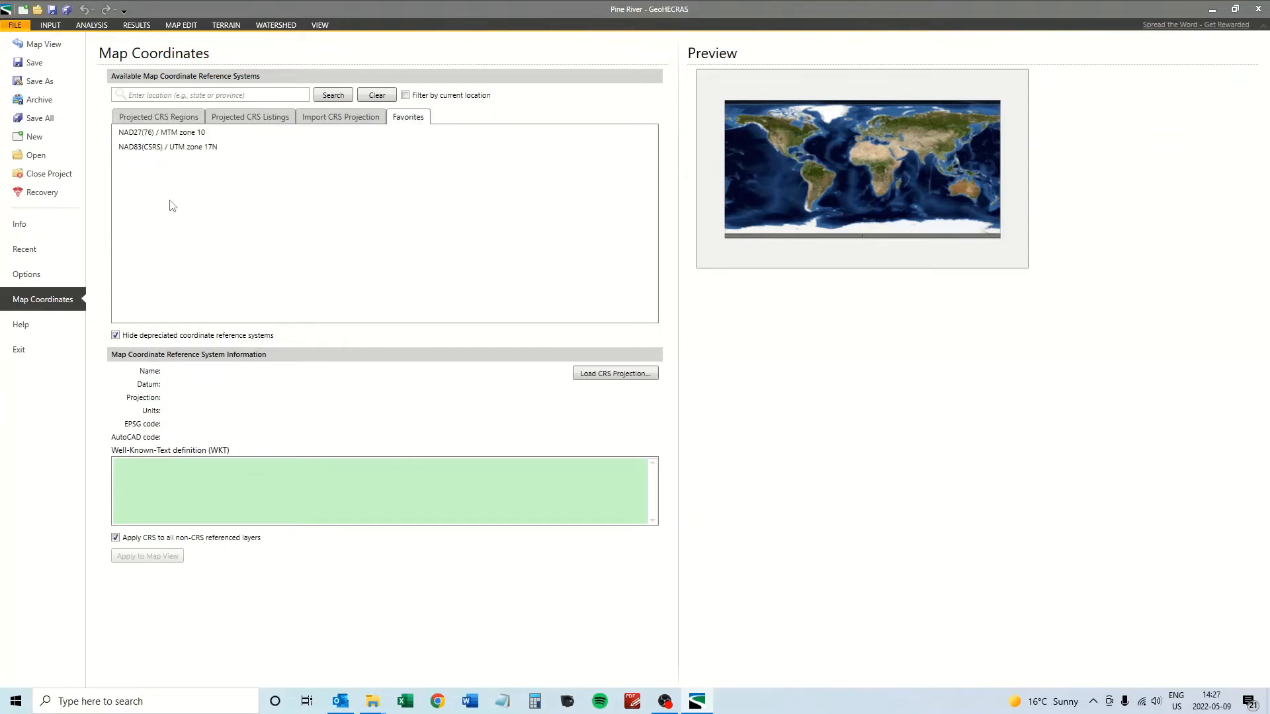
click(156, 149)
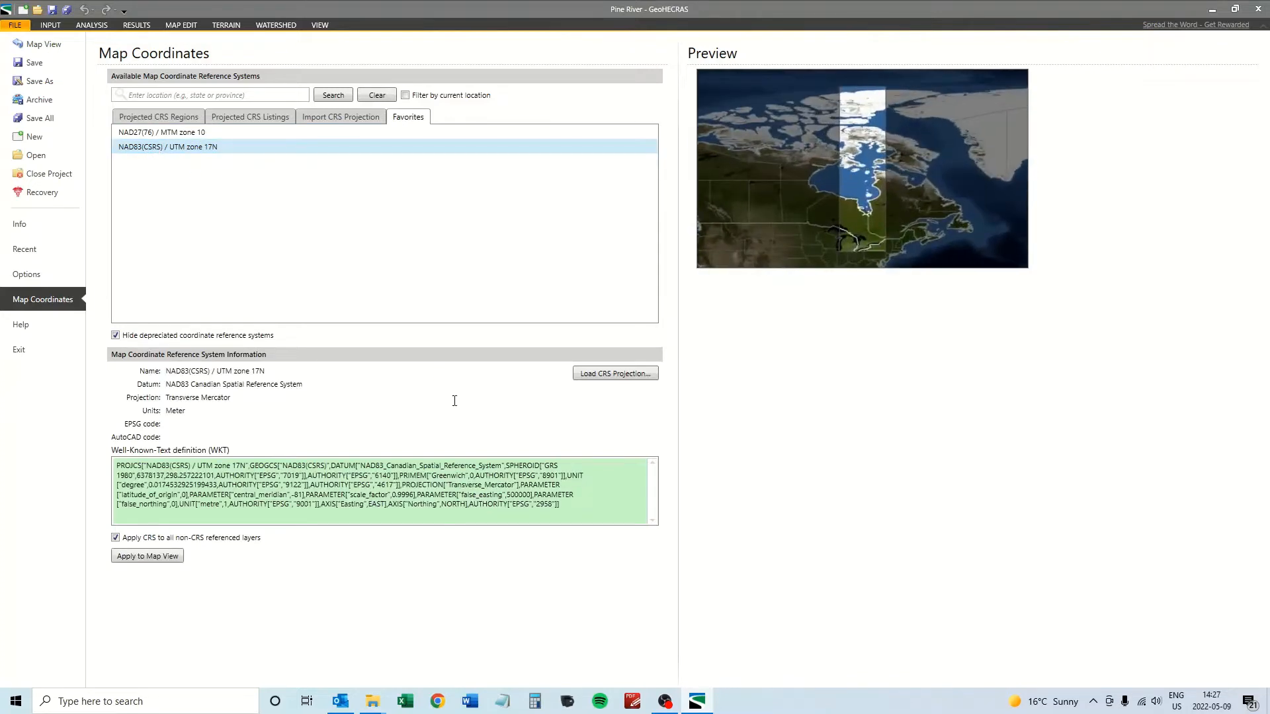
click(145, 558)
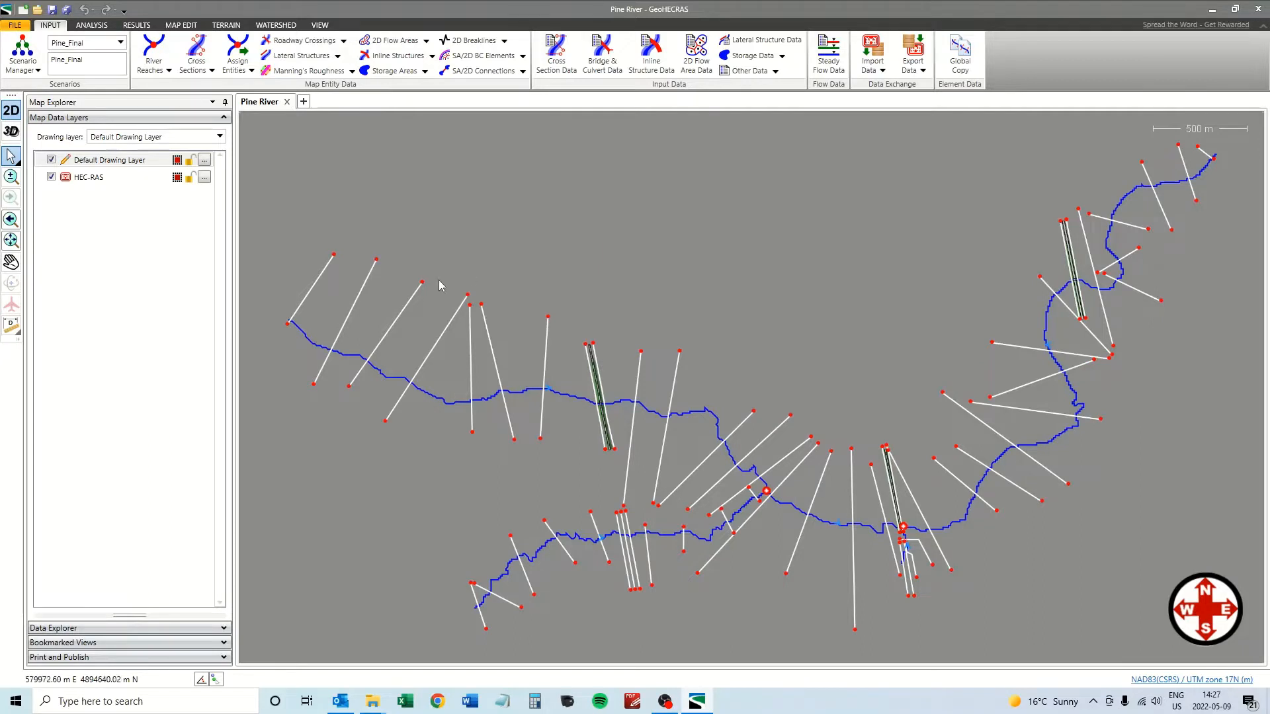
Add Google Aerial as a base map layer.
right_click(98, 253)
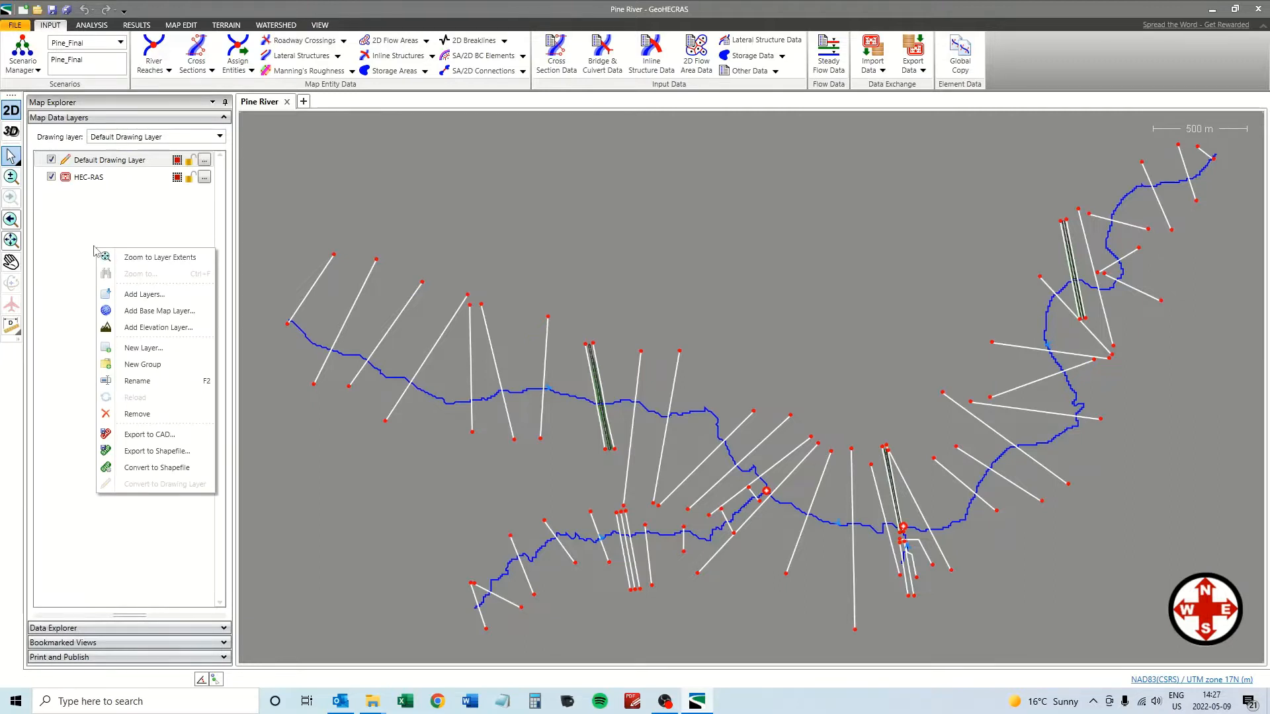
click(153, 316)
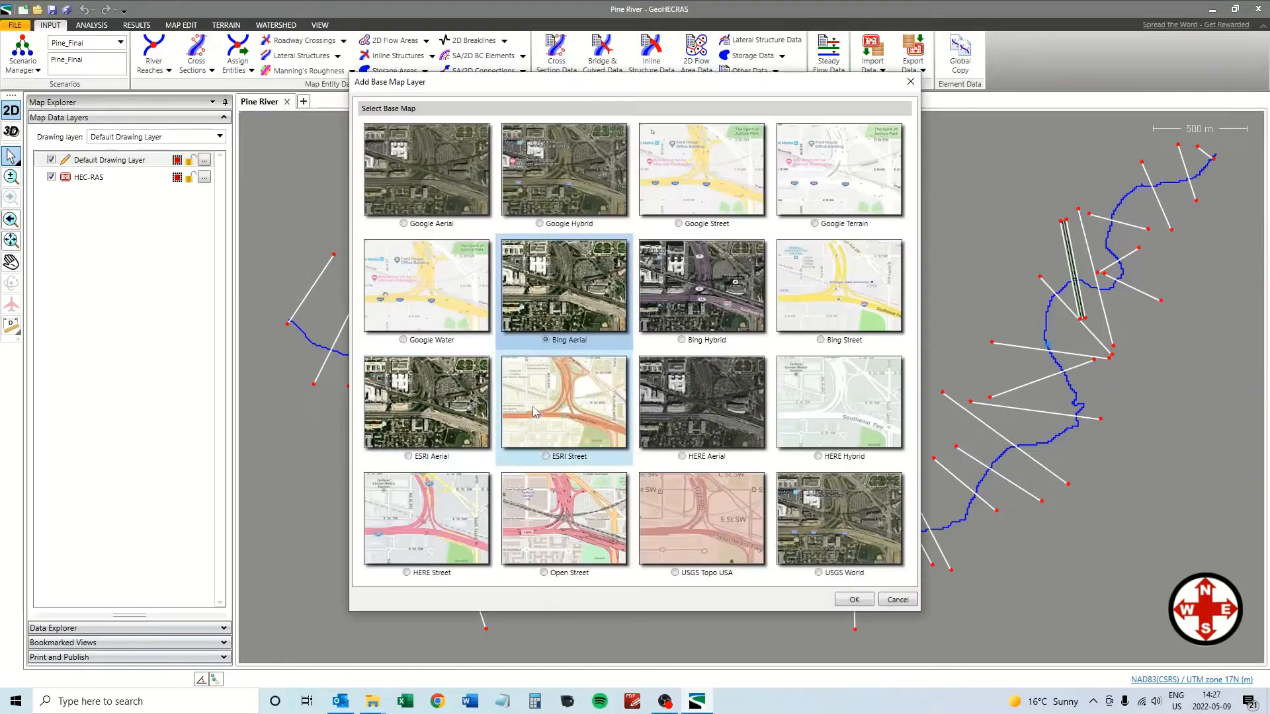
click(418, 176)
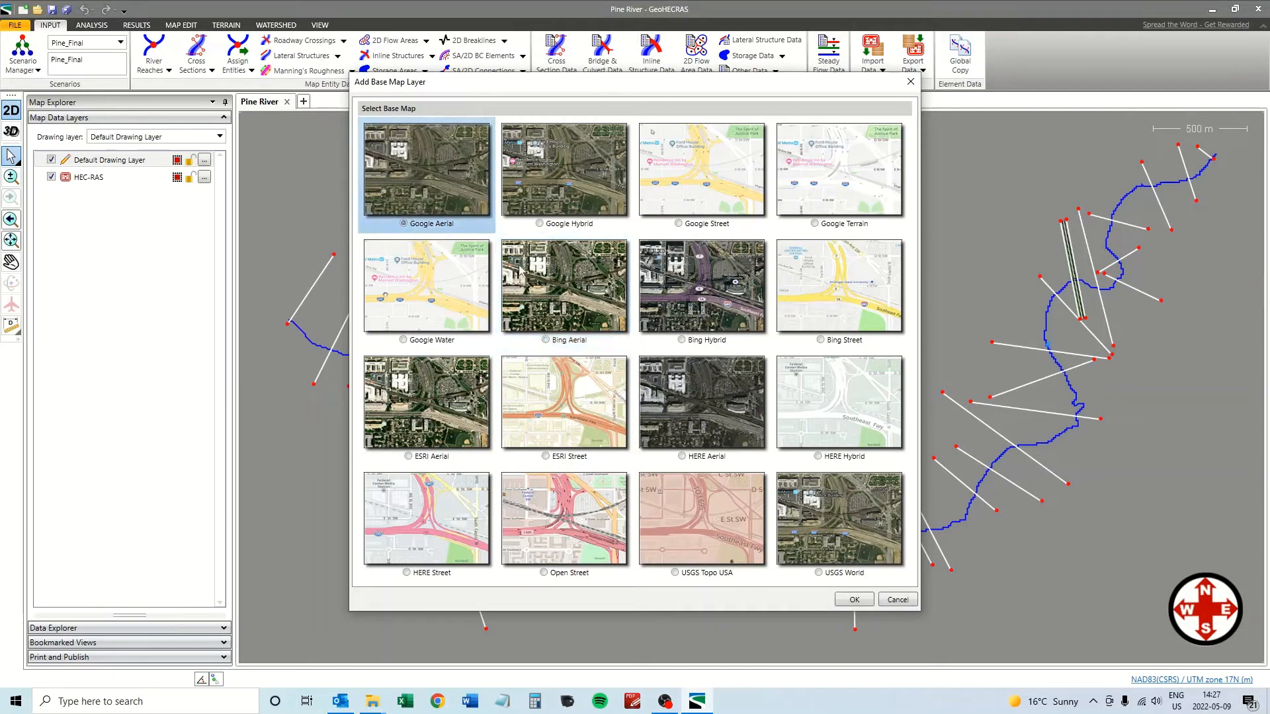
click(863, 599)
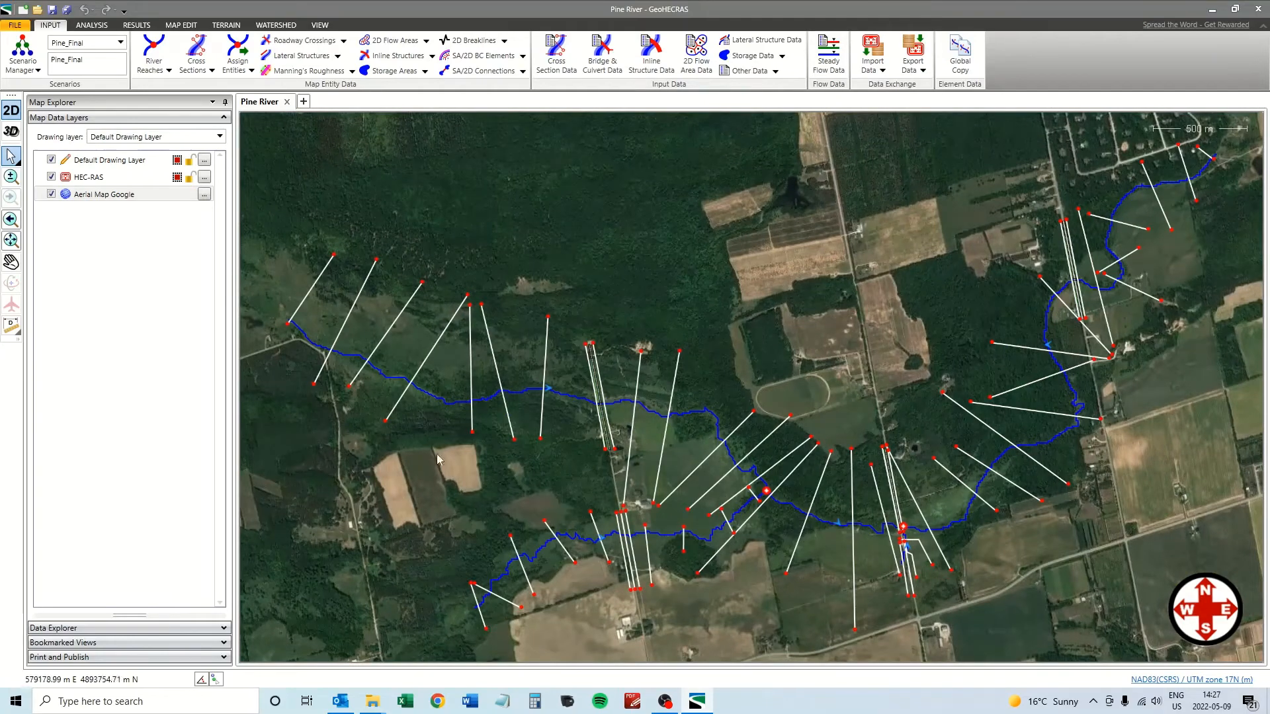
Pan and zoom the map to frame the river network over the aerial imagery.
click(11, 262)
scroll(502, 466, down, 2)
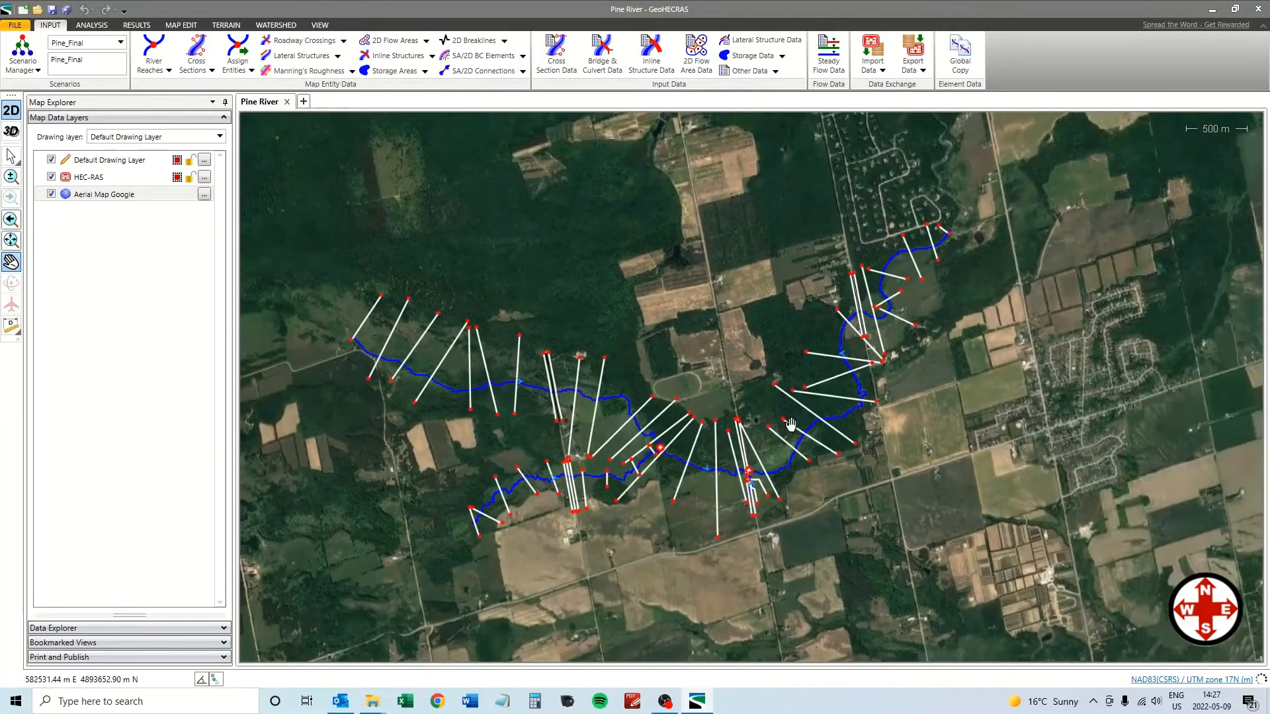
scroll(645, 438, up, 2)
scroll(645, 438, up, 2)
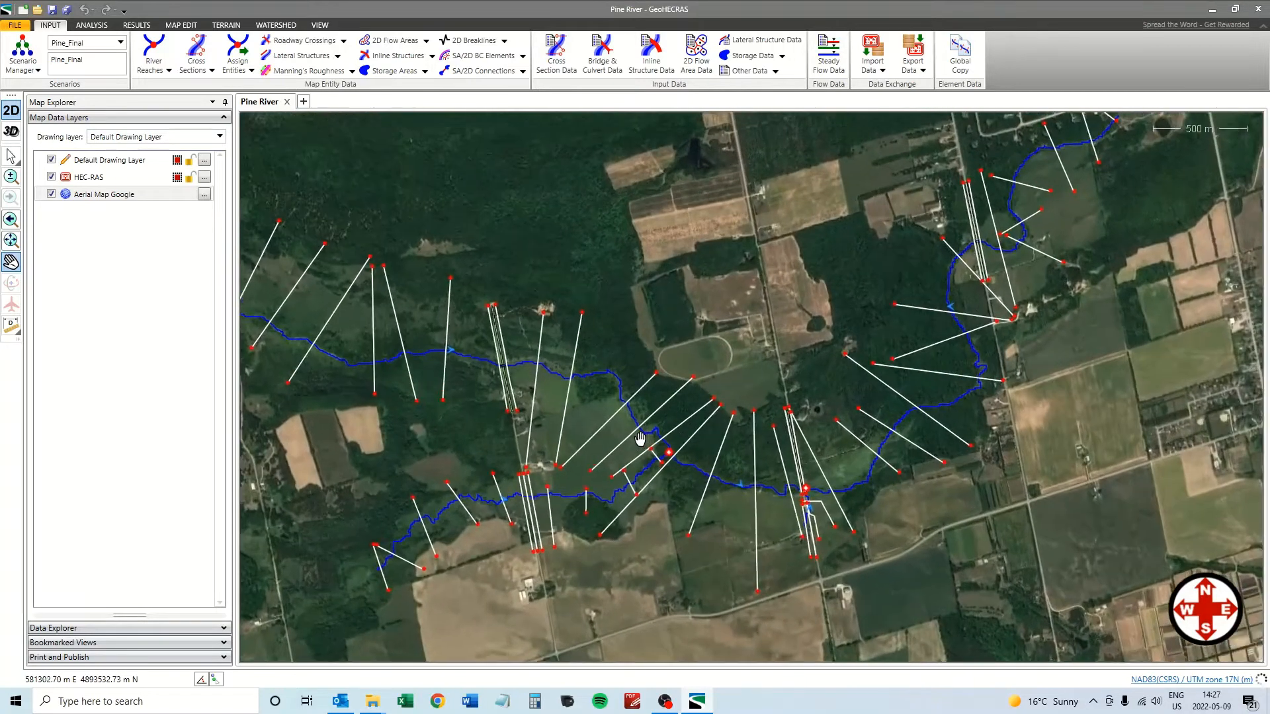
drag(670, 577, 681, 505)
scroll(619, 505, up, 1)
scroll(676, 508, down, 4)
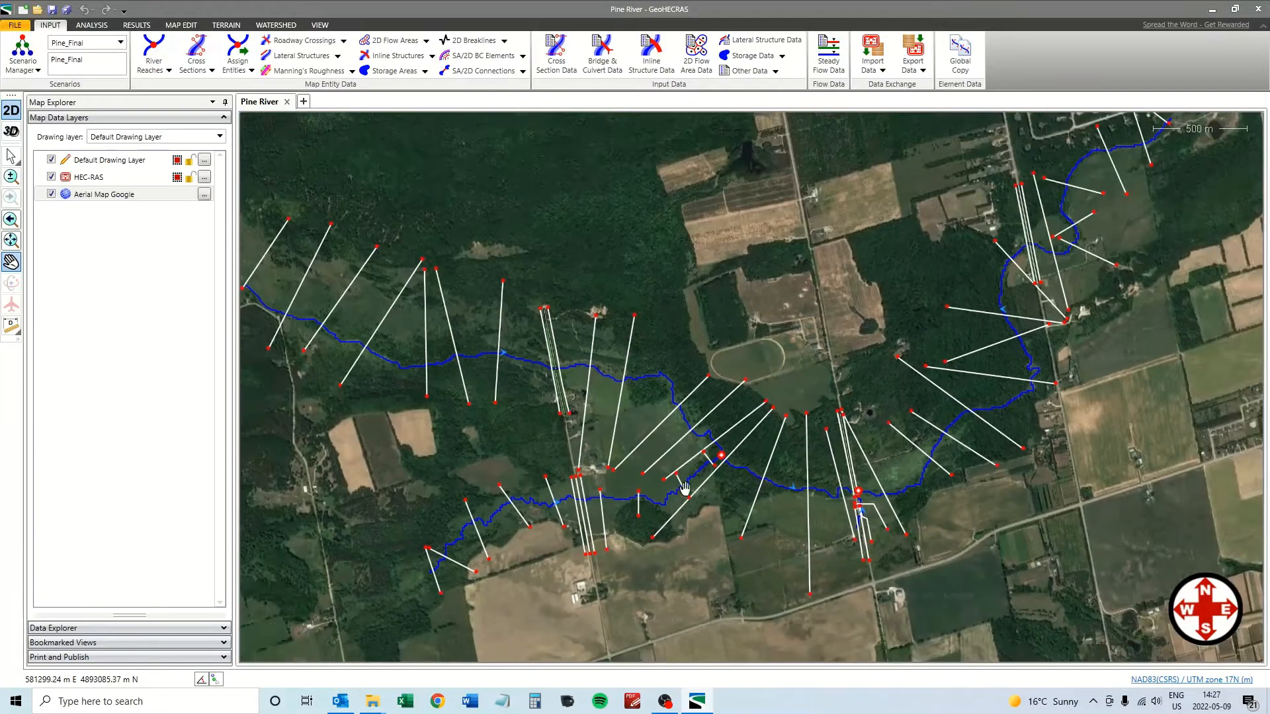
drag(983, 521, 942, 558)
scroll(1005, 521, down, 1)
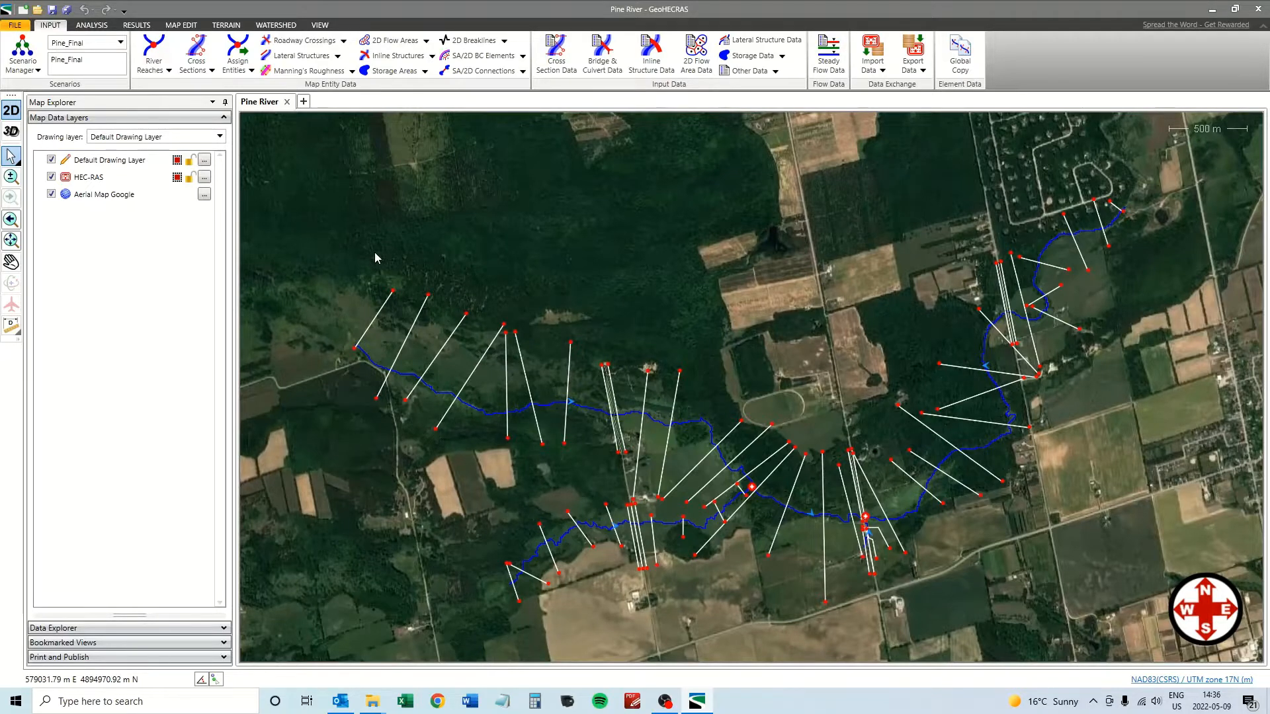
Add all the gdbtable files from GeoHECRAS\NVCA GIS Data as map layers.
right_click(81, 264)
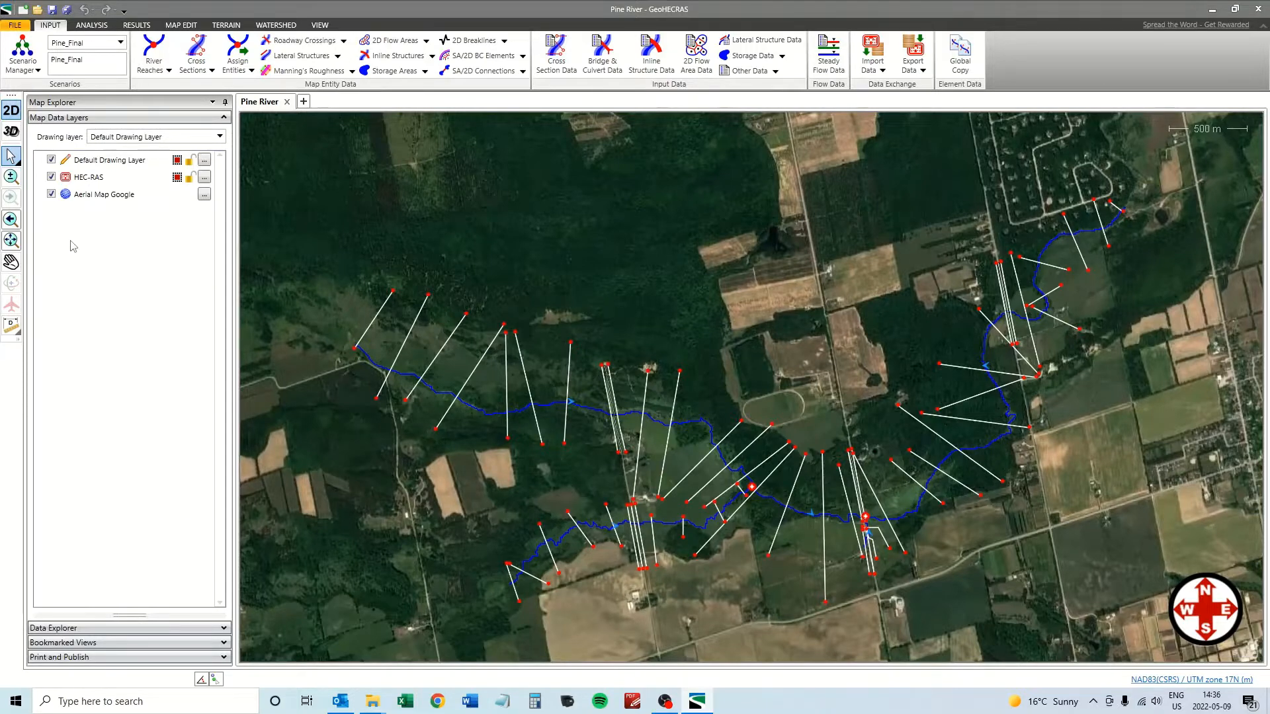
right_click(70, 242)
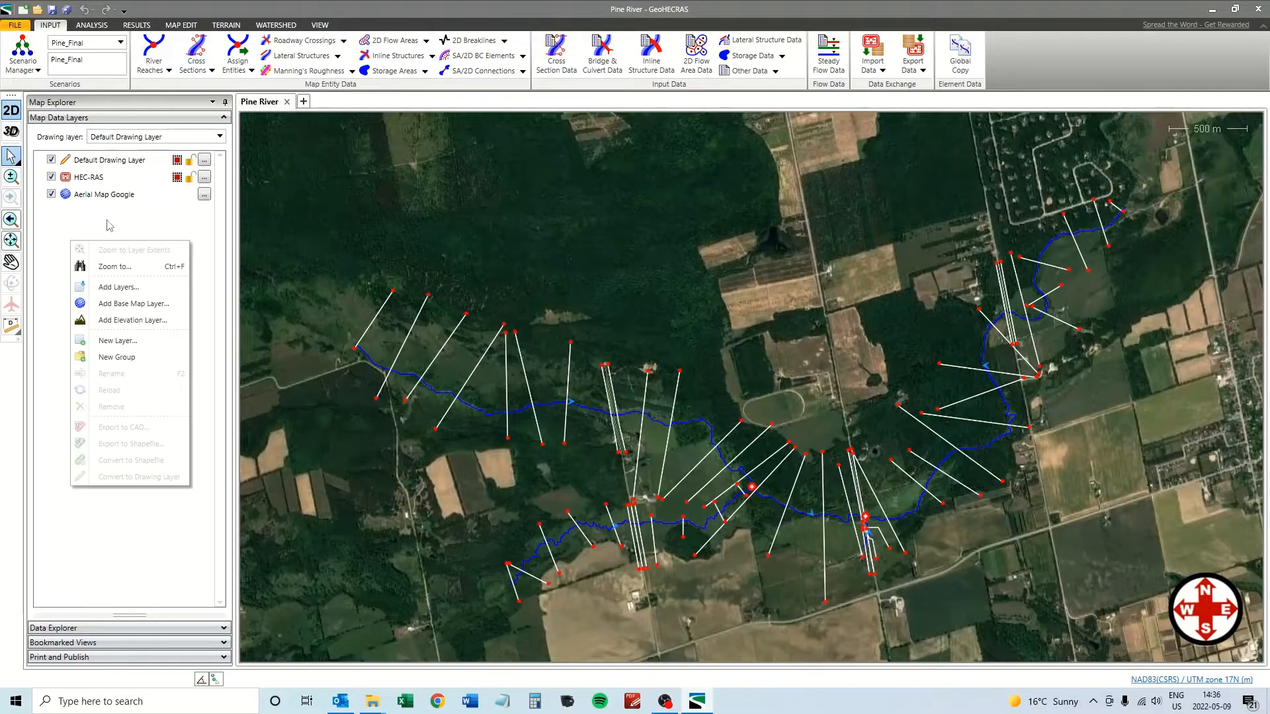
click(113, 288)
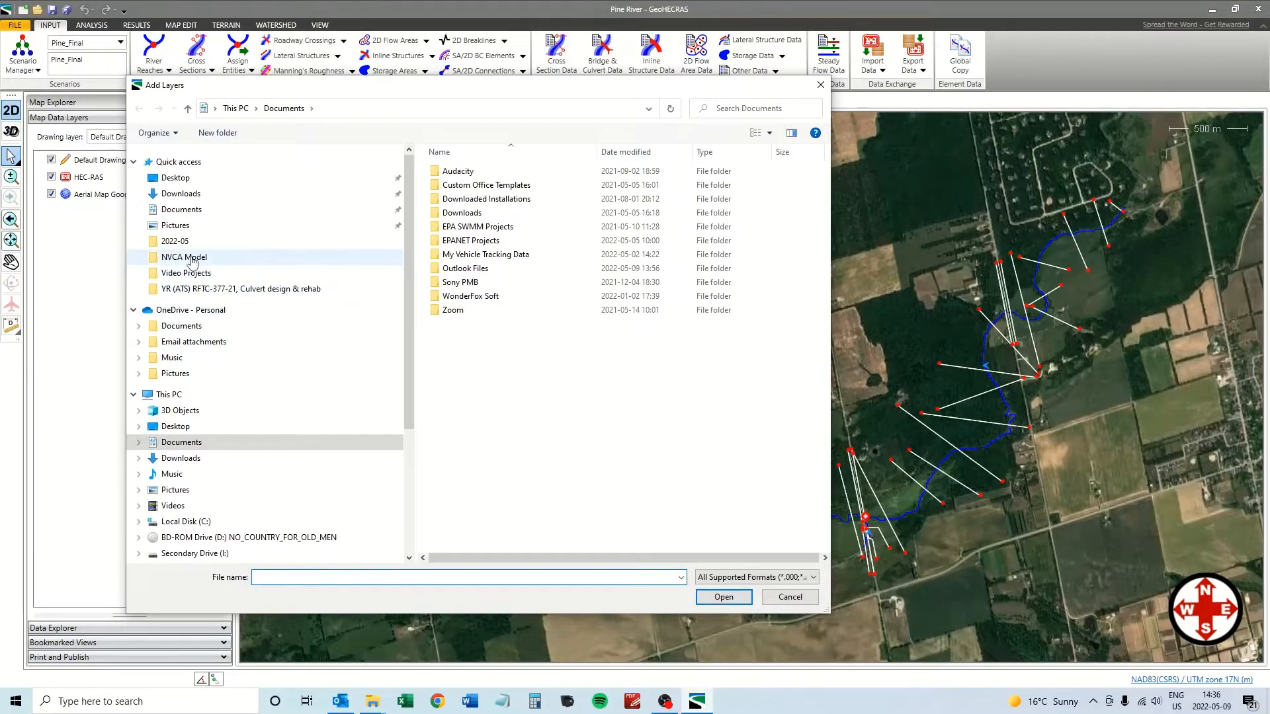
click(192, 261)
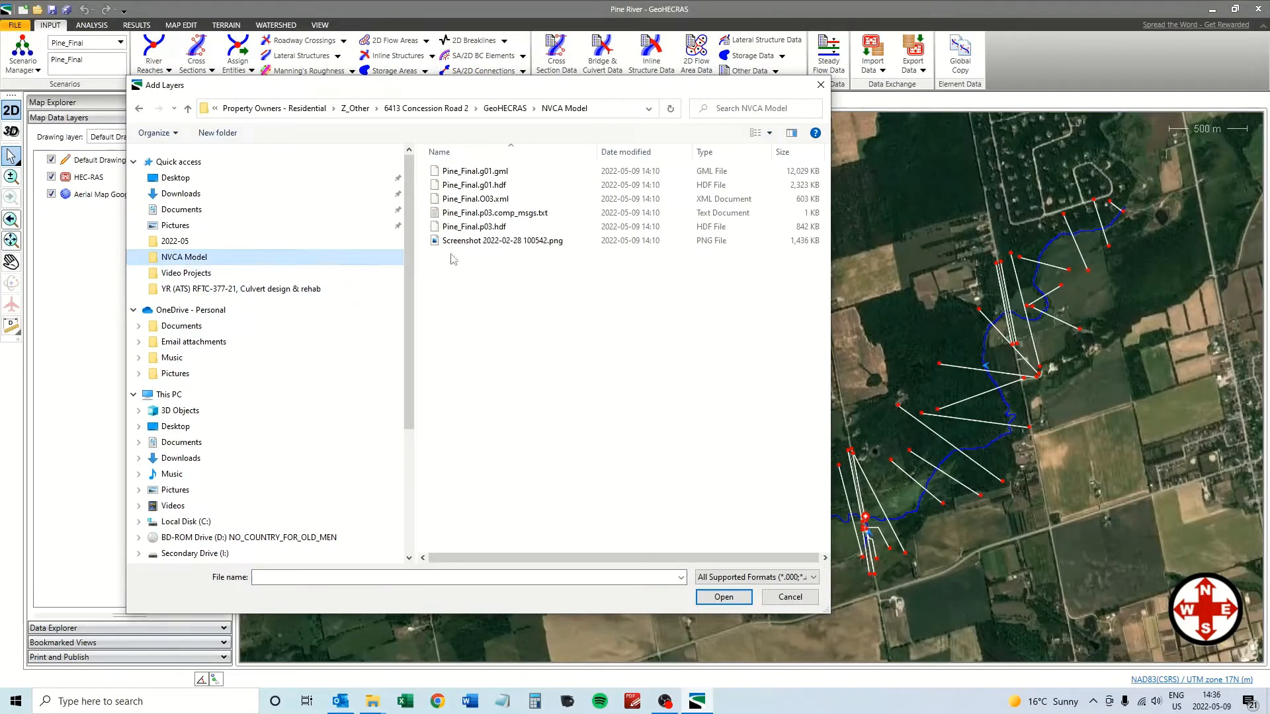
click(507, 109)
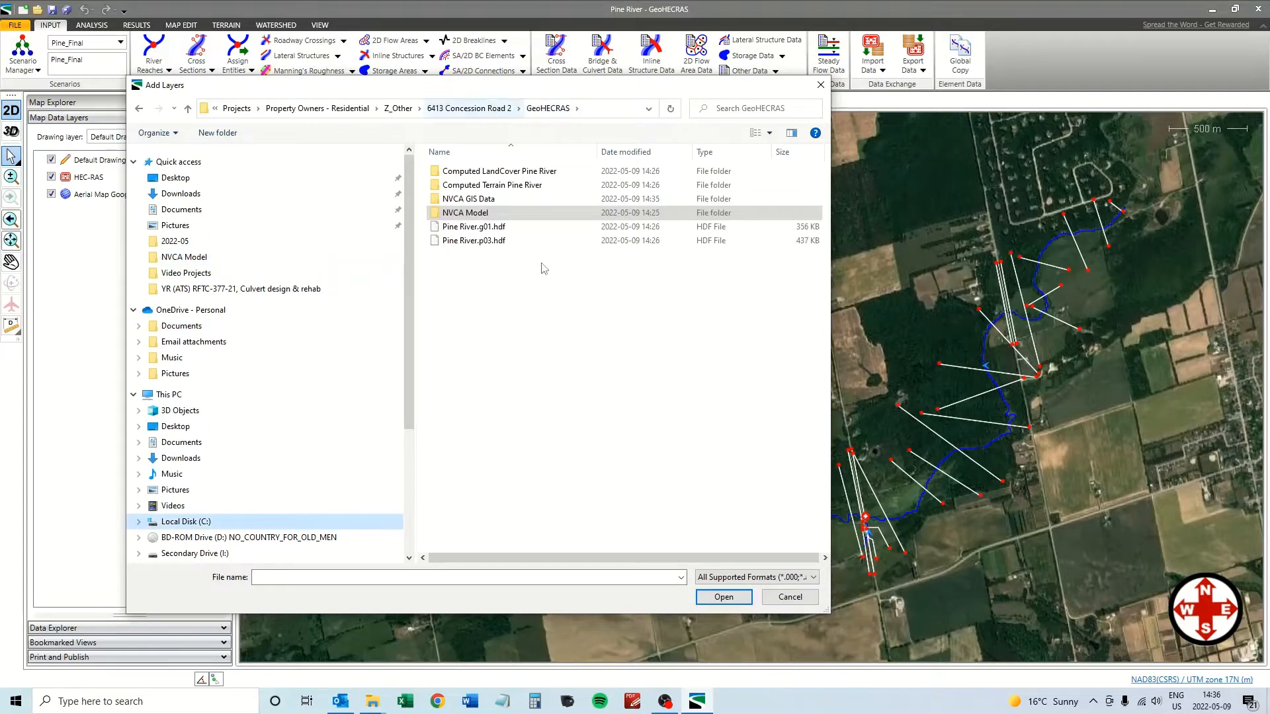
click(468, 200)
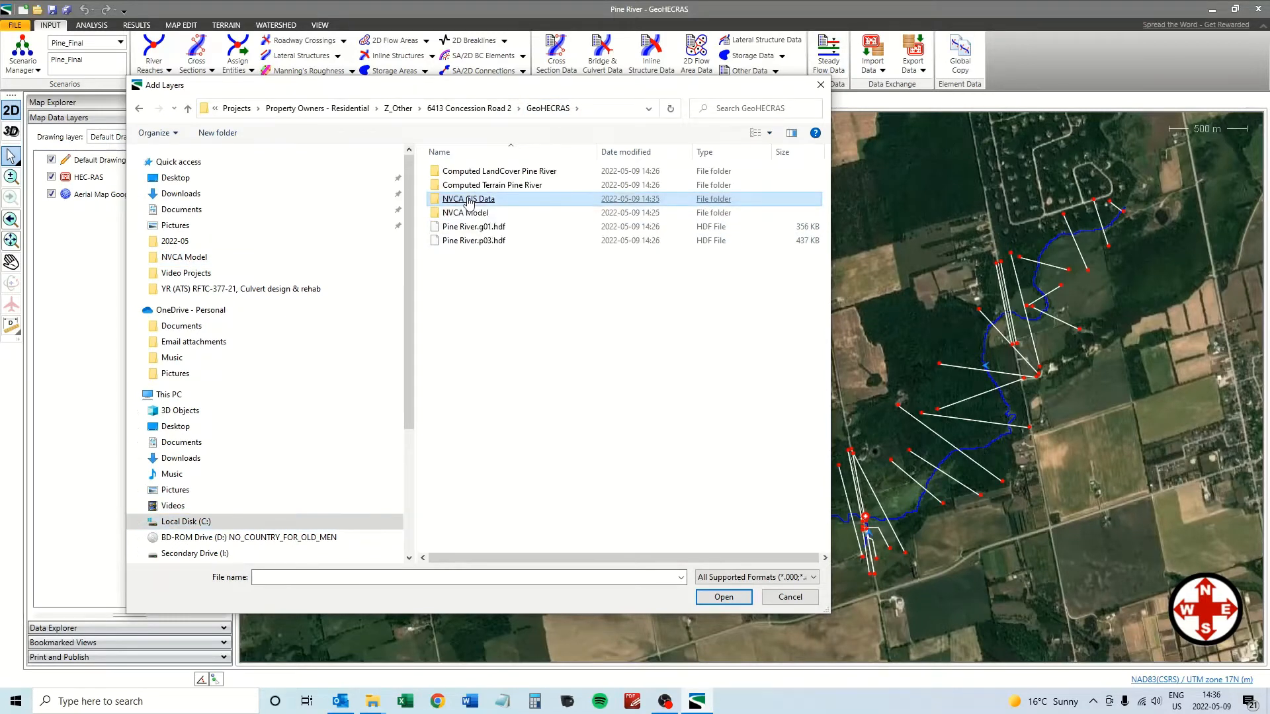
double_click(468, 199)
click(470, 199)
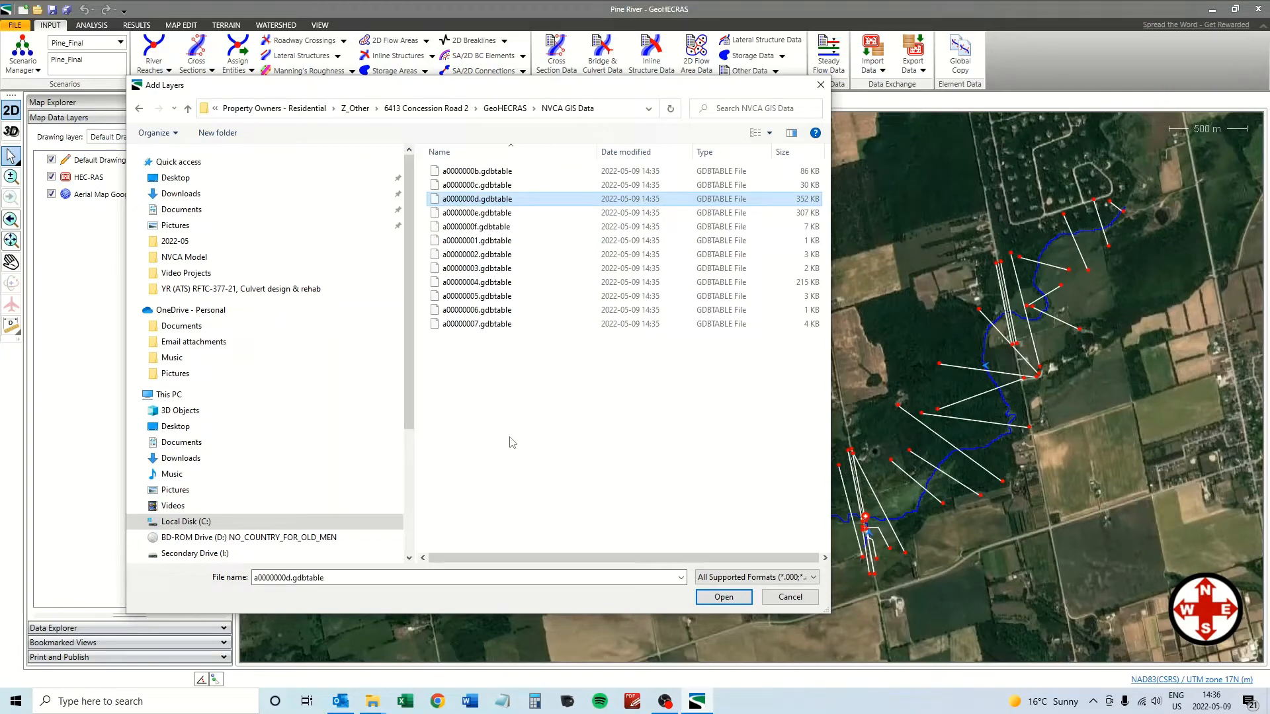
key(ctrl+a)
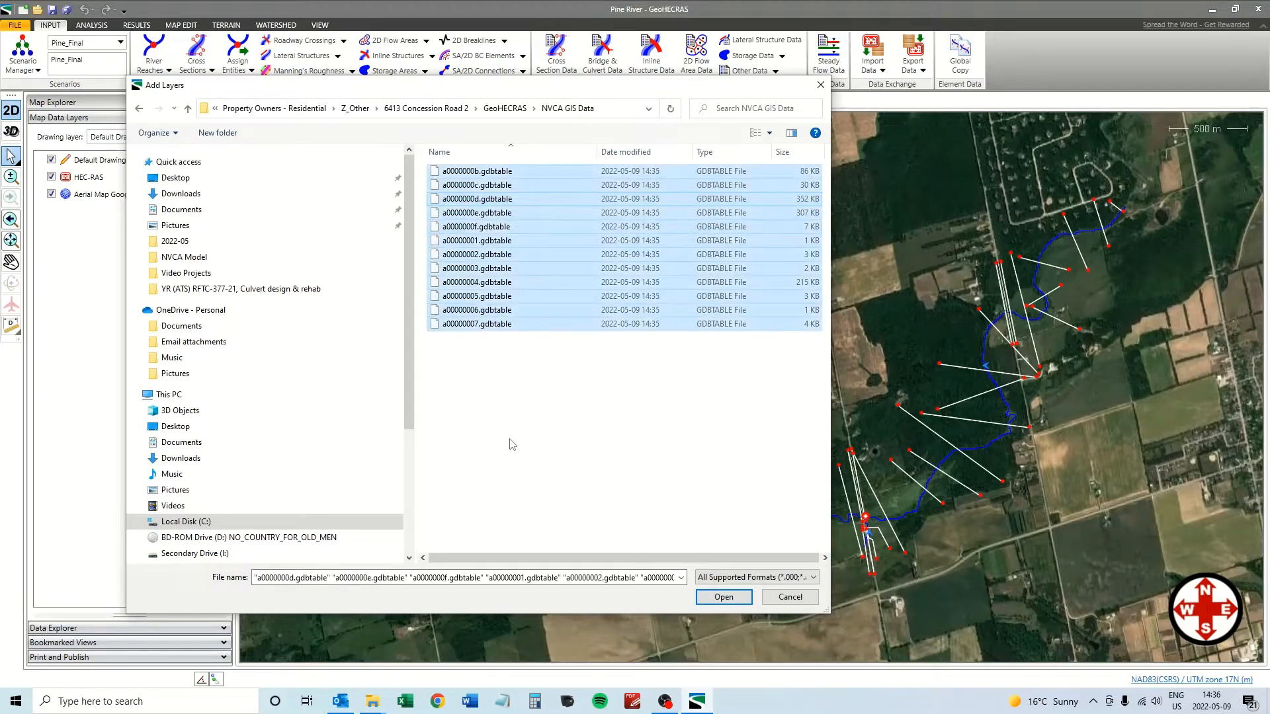
click(724, 597)
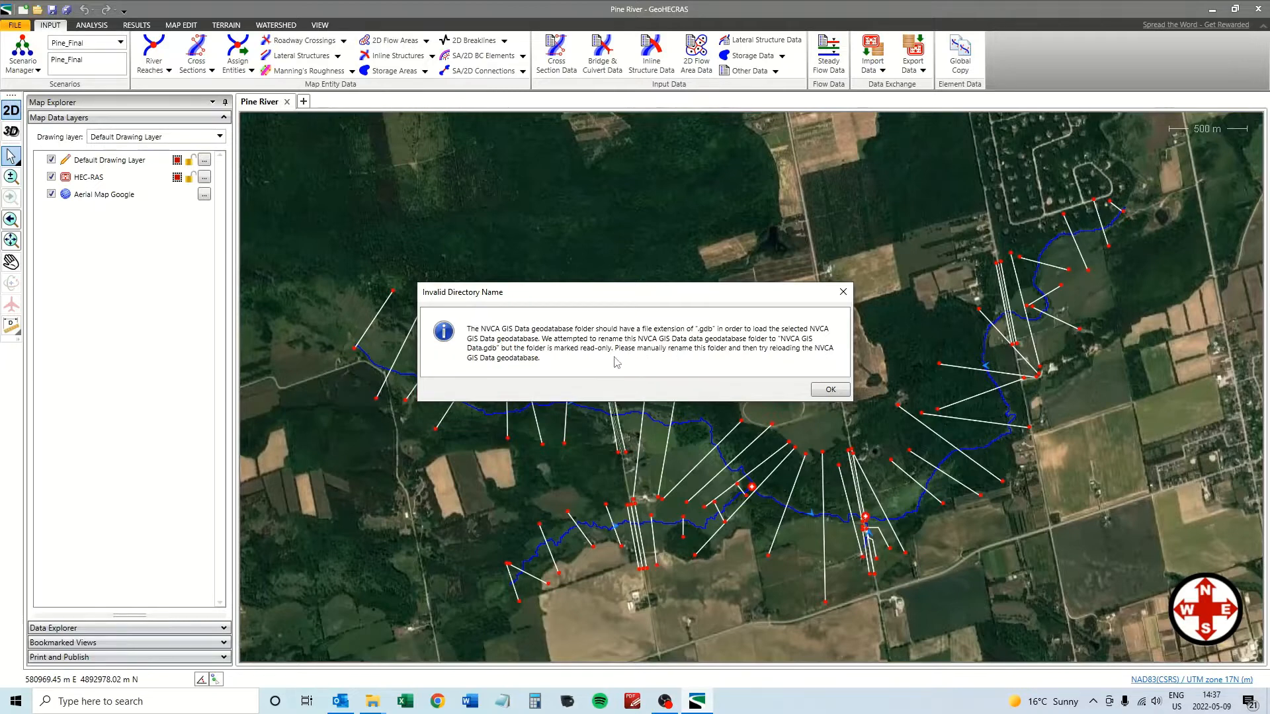
Dismiss the seven Invalid Directory Name warnings so the NVCA GIS Data group loads.
click(829, 395)
click(829, 395)
click(828, 395)
click(828, 391)
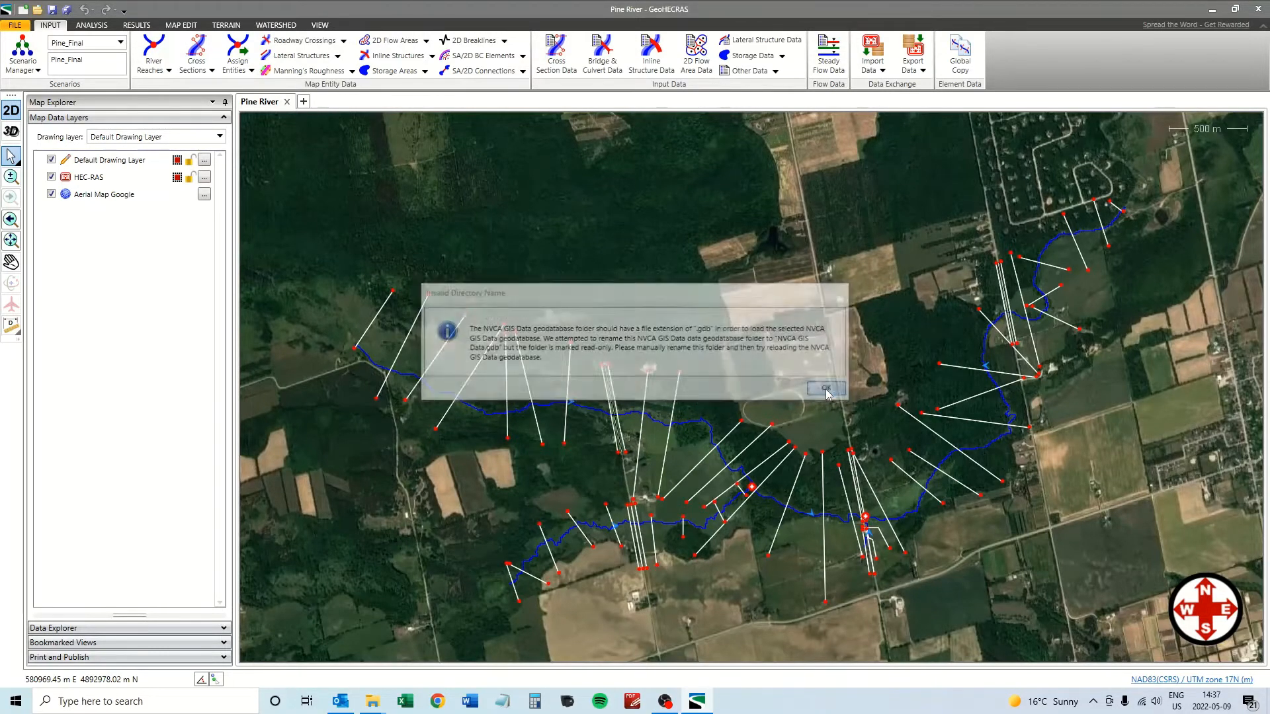
click(828, 390)
click(827, 390)
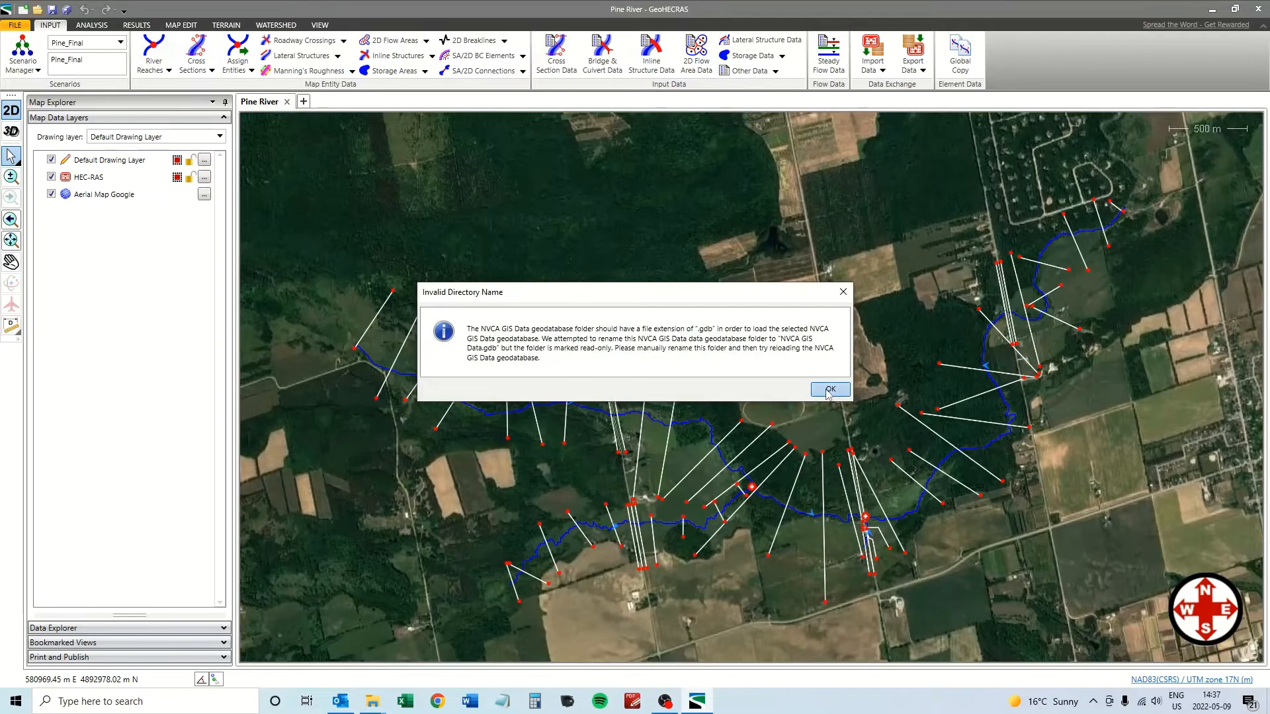
click(829, 390)
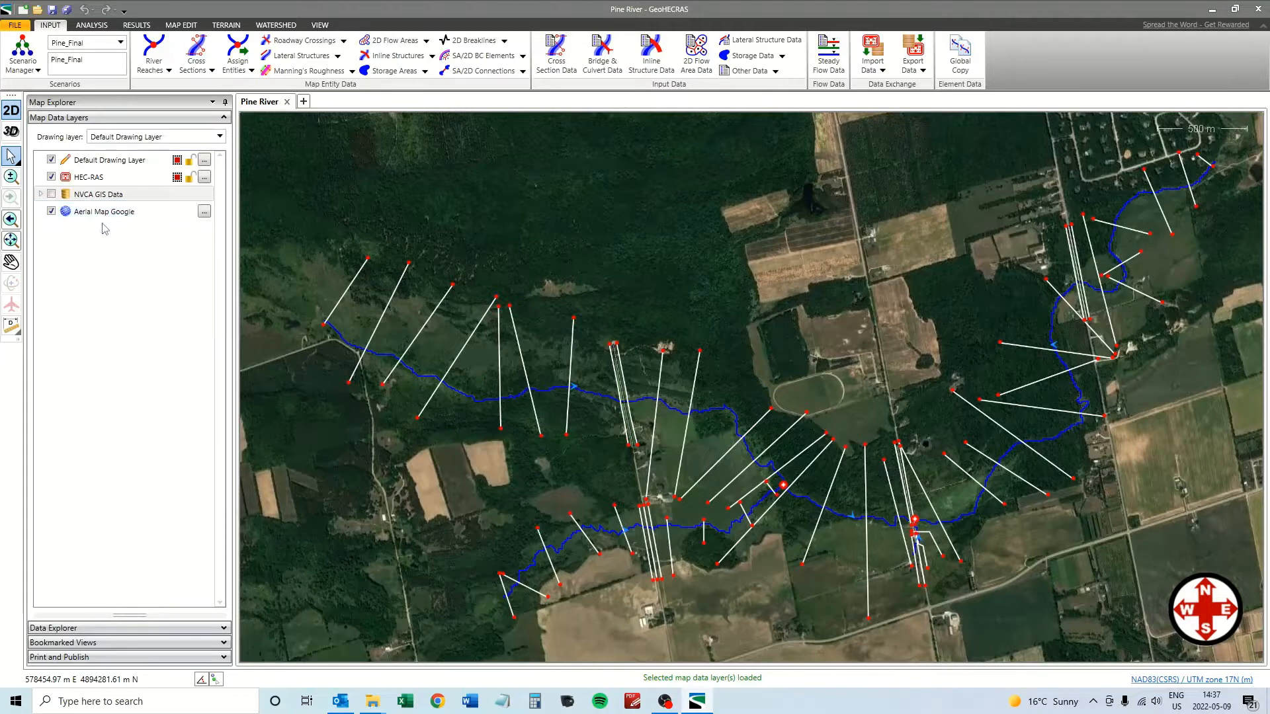
Expand NVCA GIS Data, preview River2D and Watercourses, and turn on DTM_MassPoints.
click(40, 195)
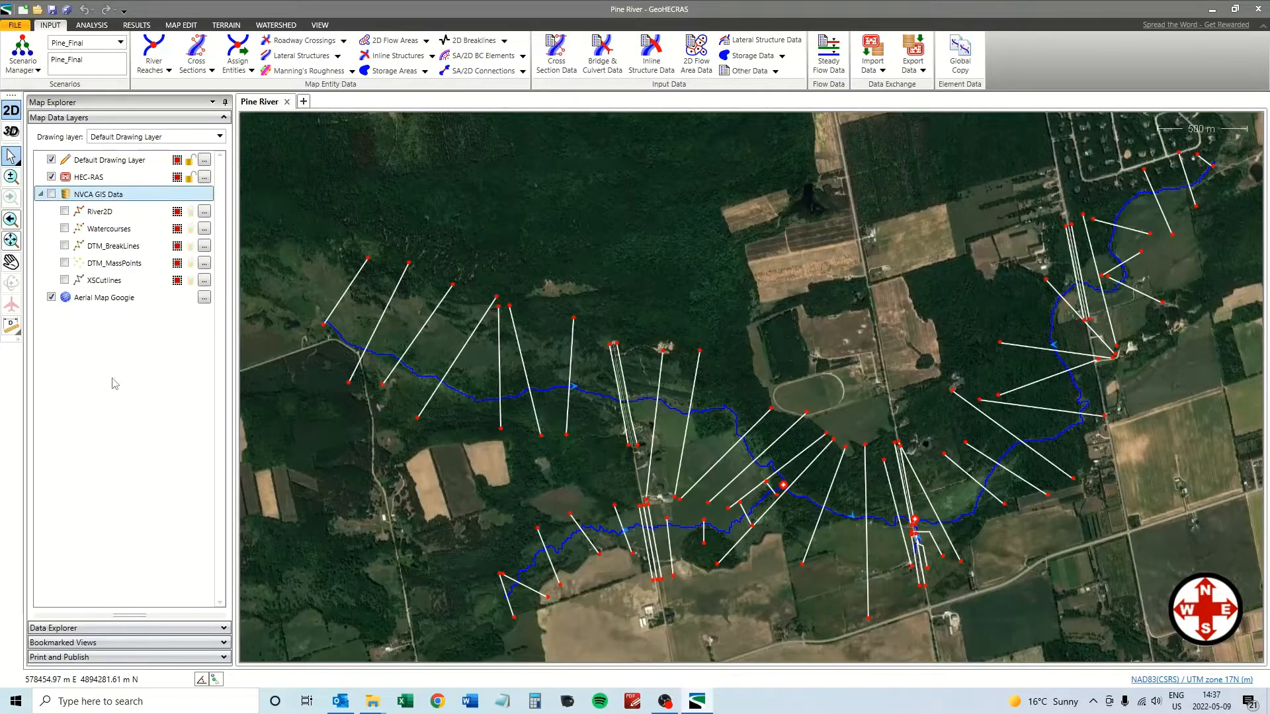
click(65, 211)
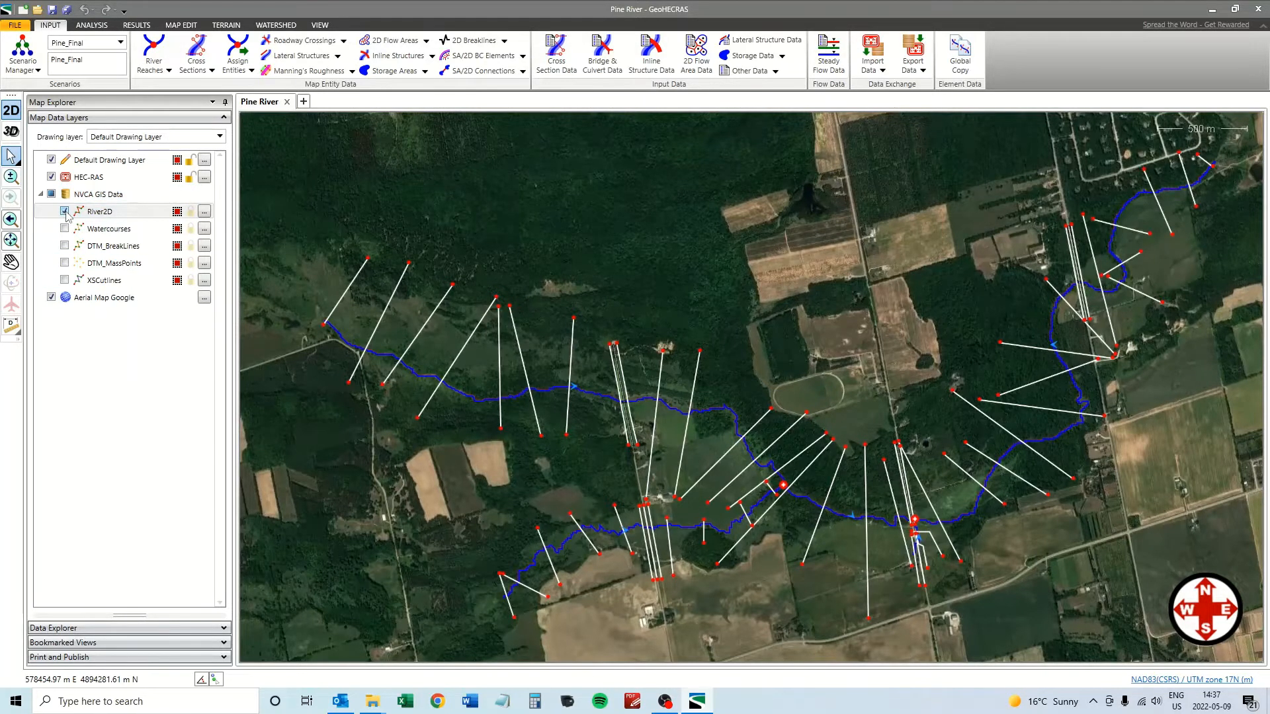
click(64, 212)
click(64, 229)
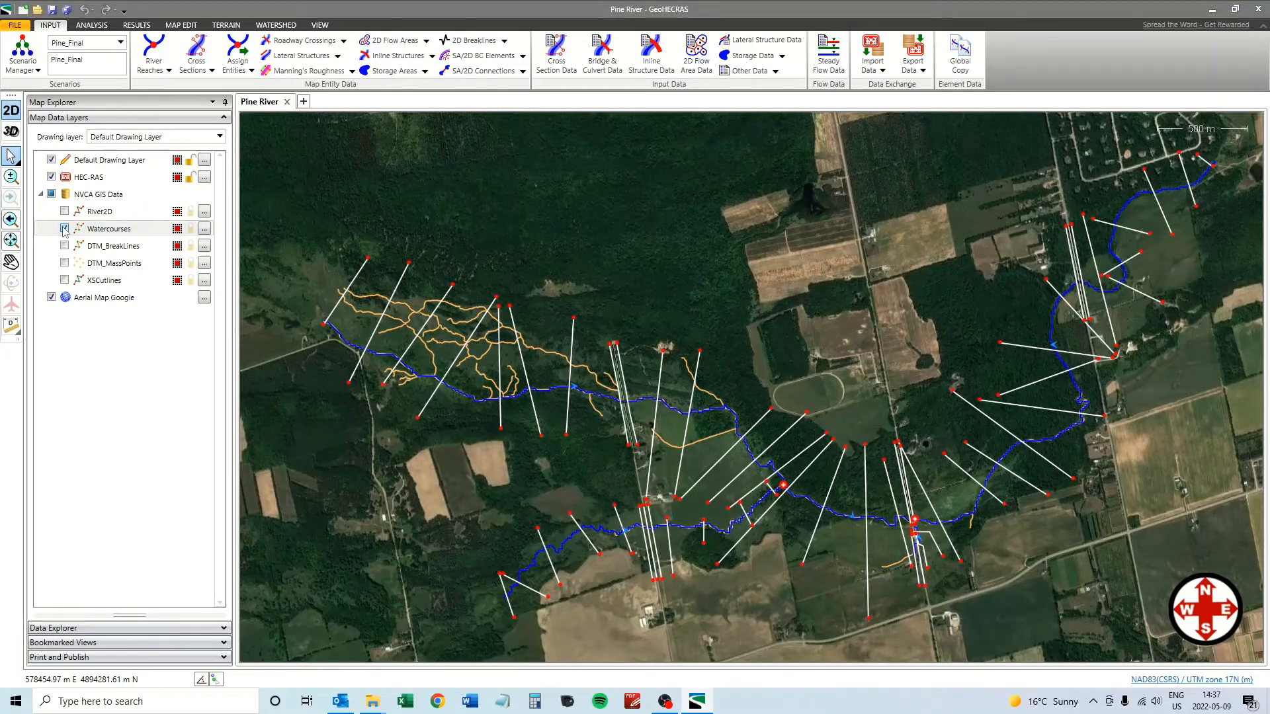
click(64, 229)
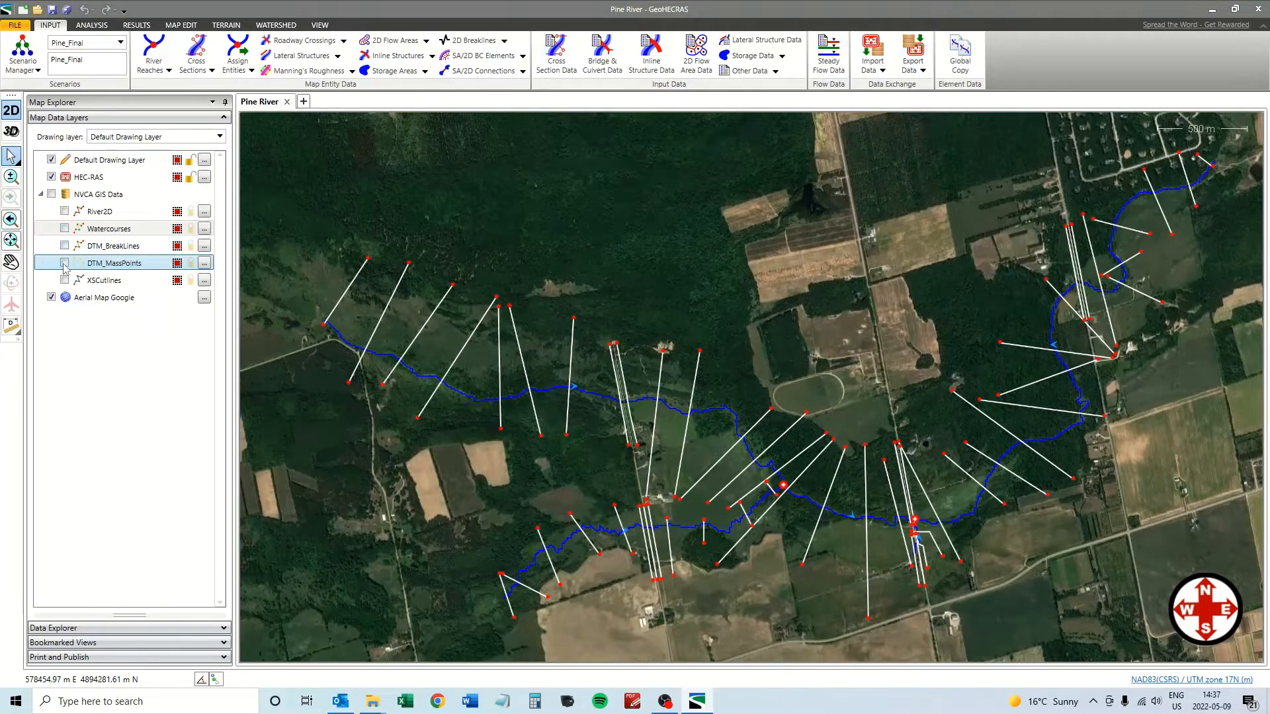
click(64, 263)
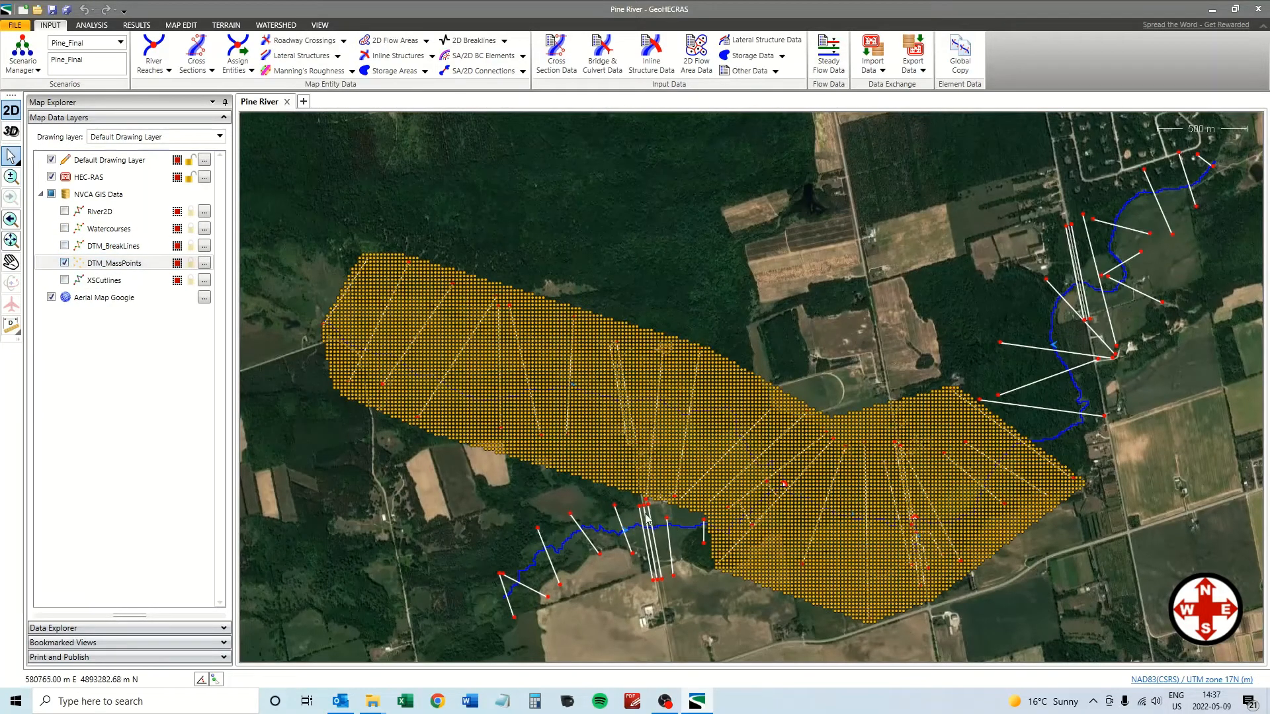
scroll(633, 460, up, 5)
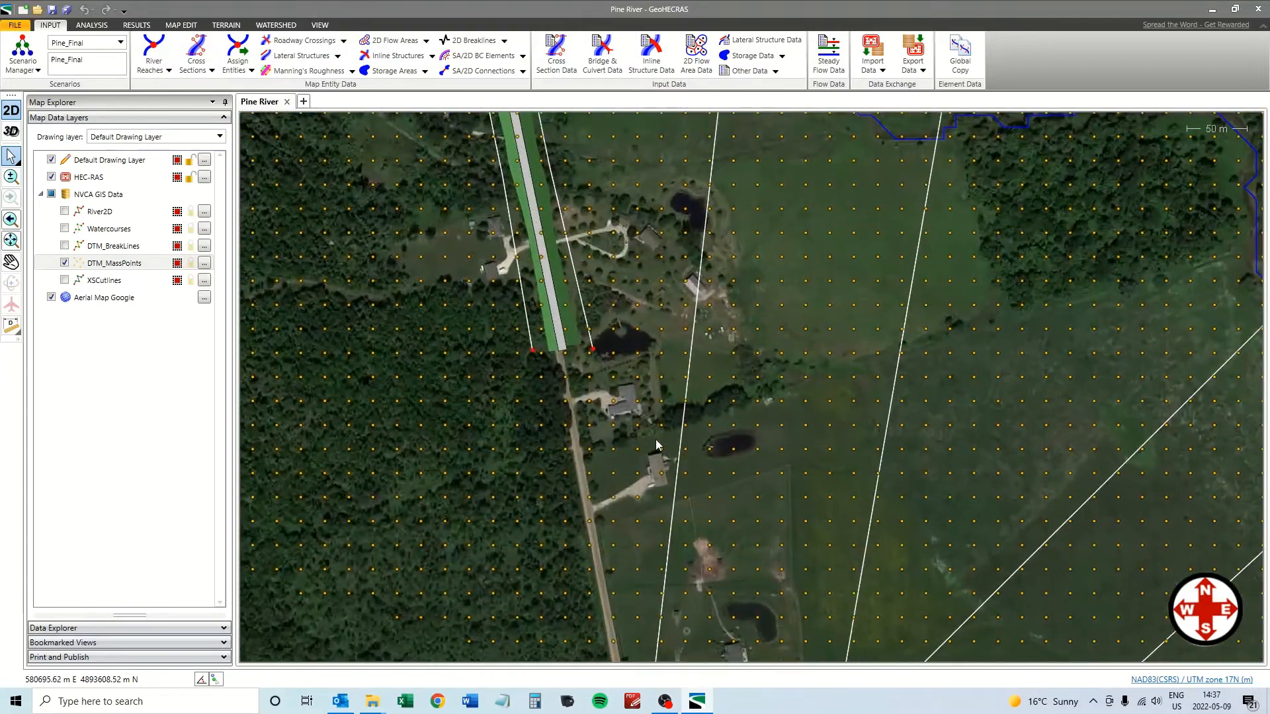
scroll(652, 444, down, 5)
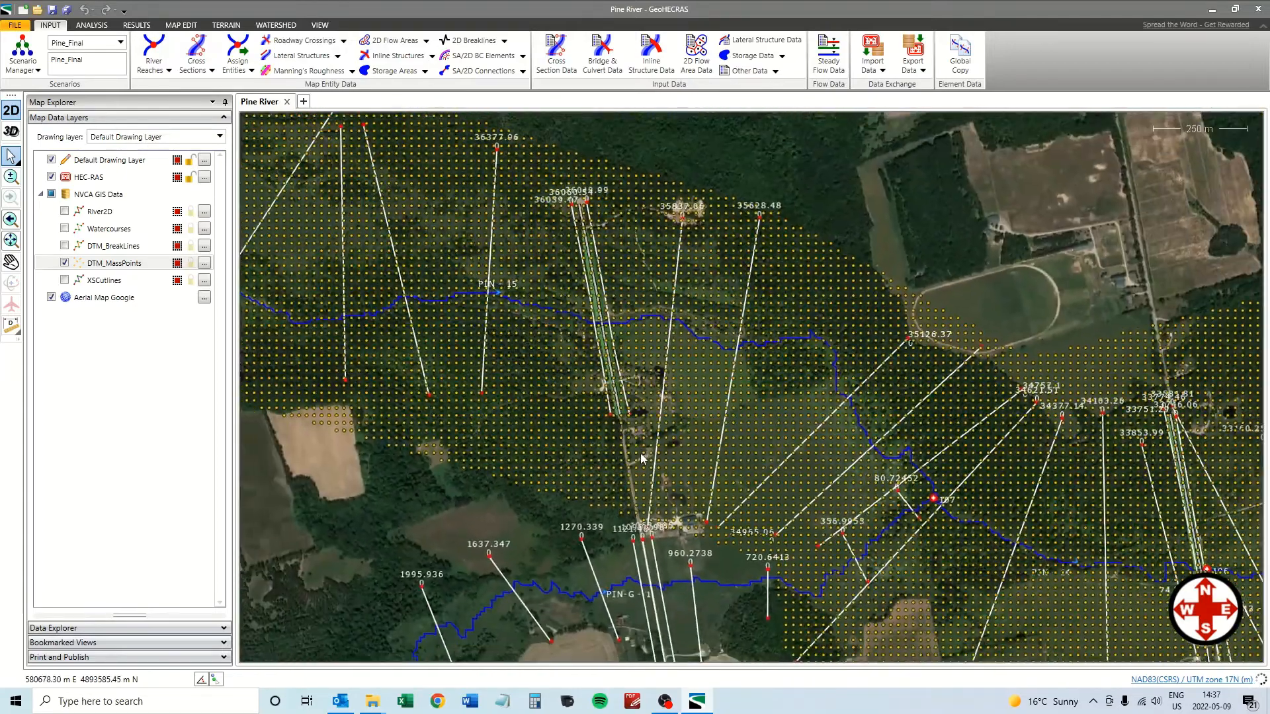
scroll(640, 458, down, 1)
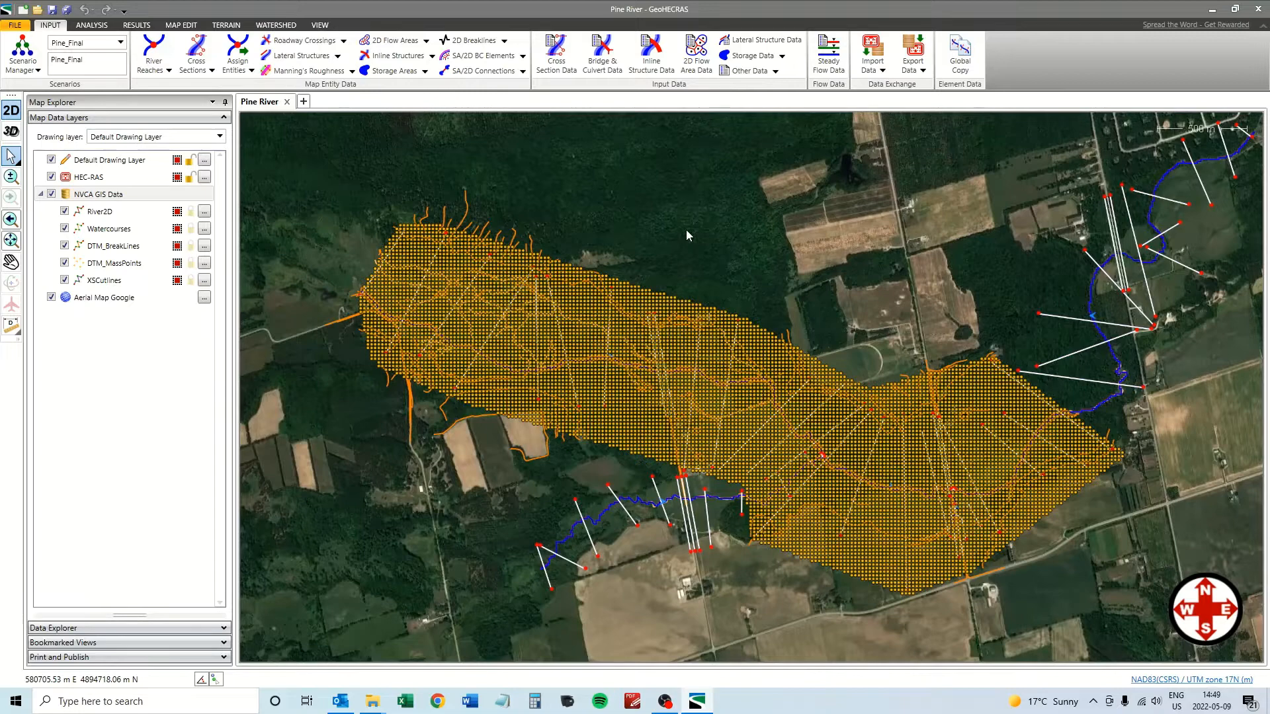
Start a new terrain with GIS Data as the source, using DTM_BreakLines and DTM_MassPoints.
click(224, 26)
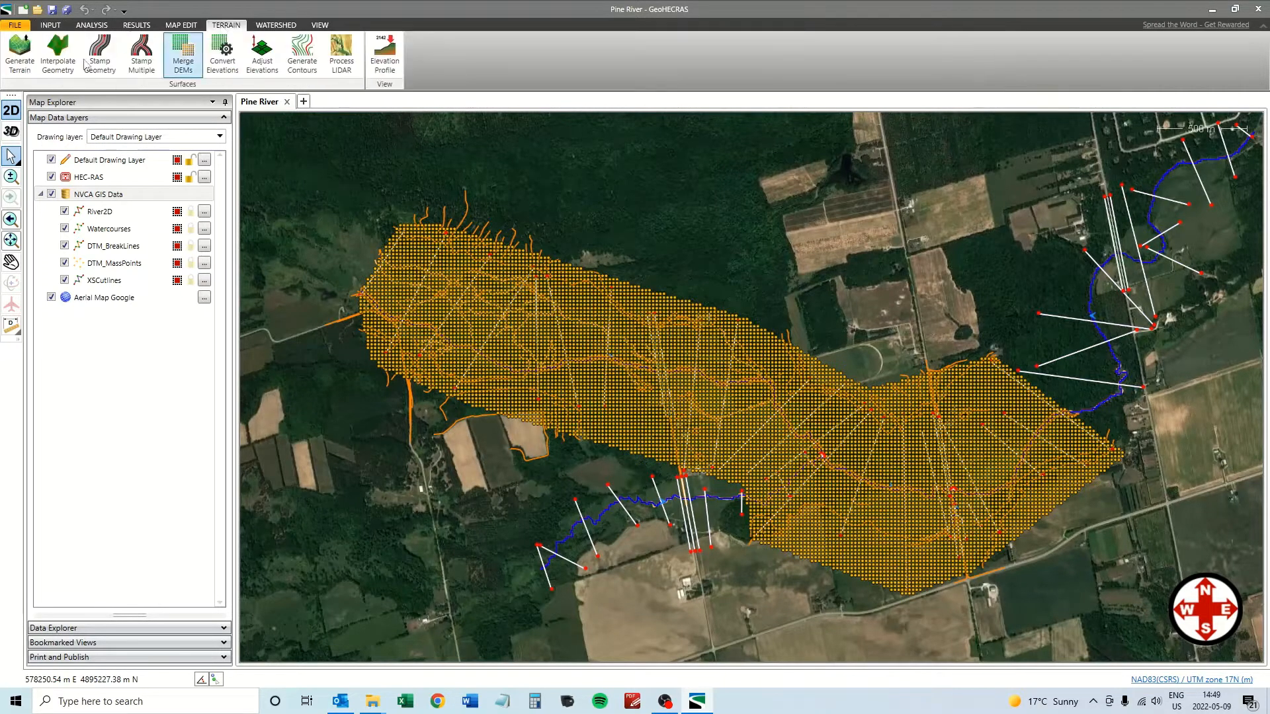
click(17, 56)
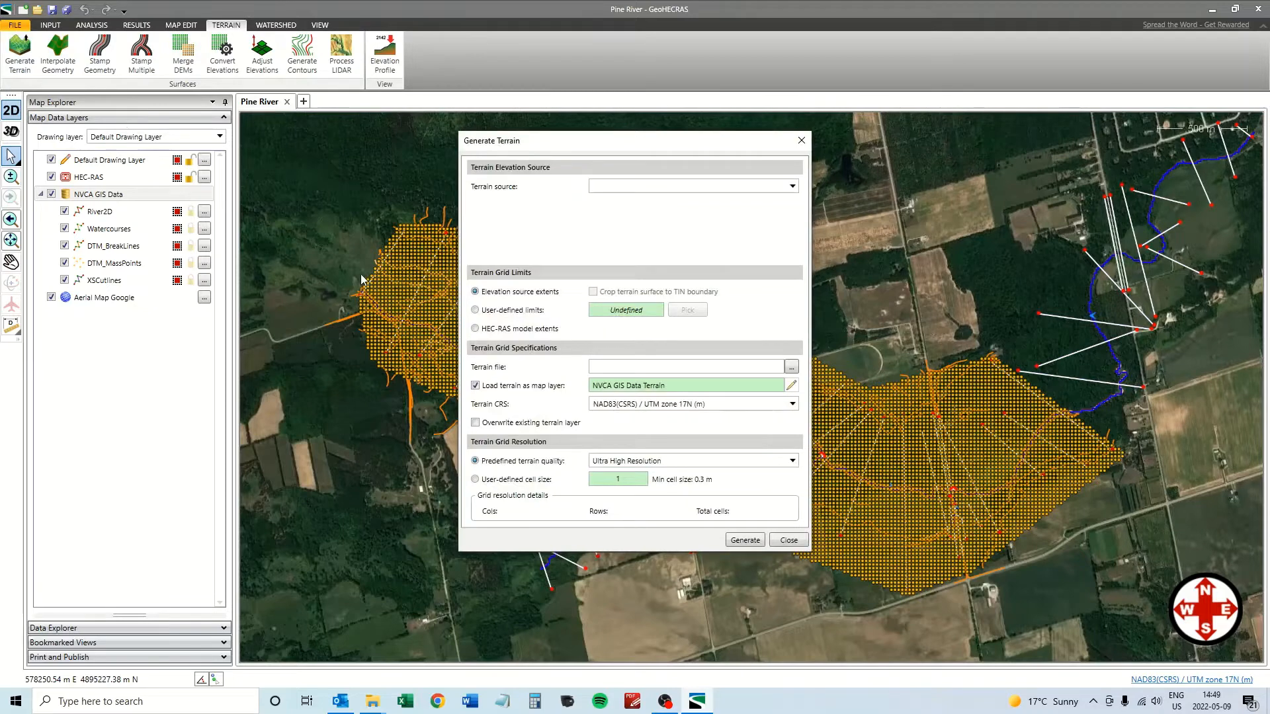
click(792, 186)
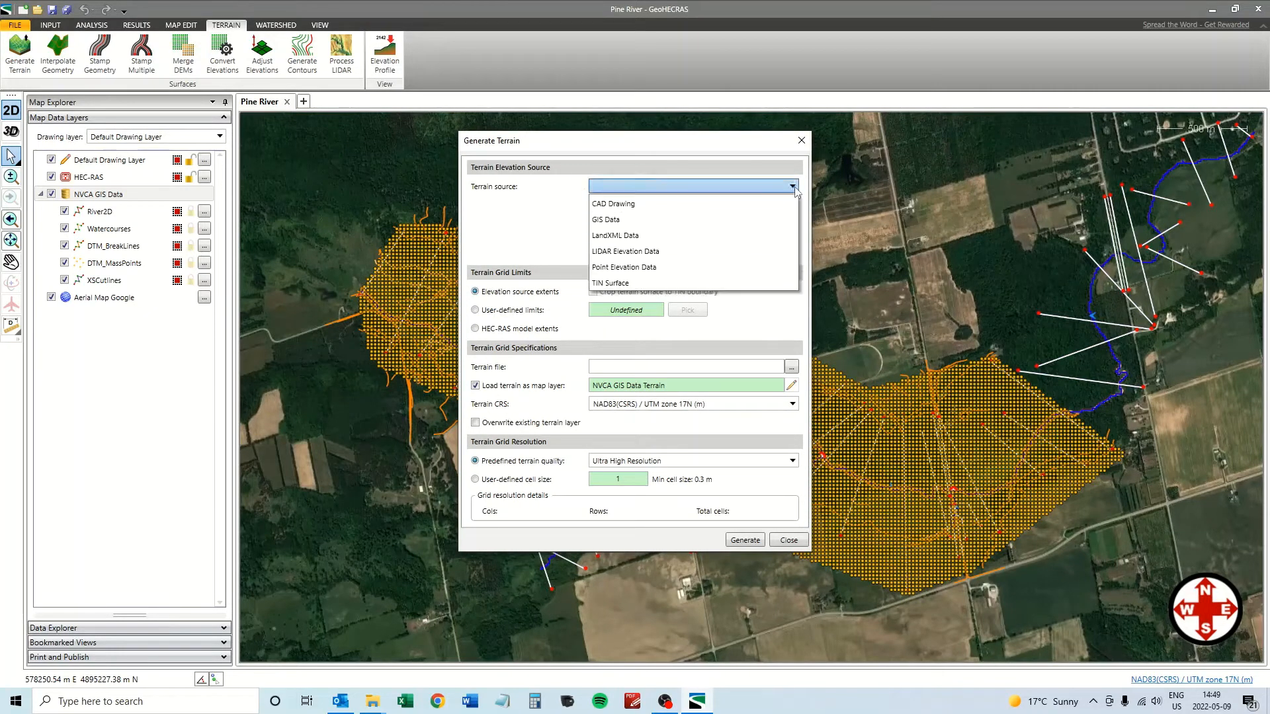
click(630, 229)
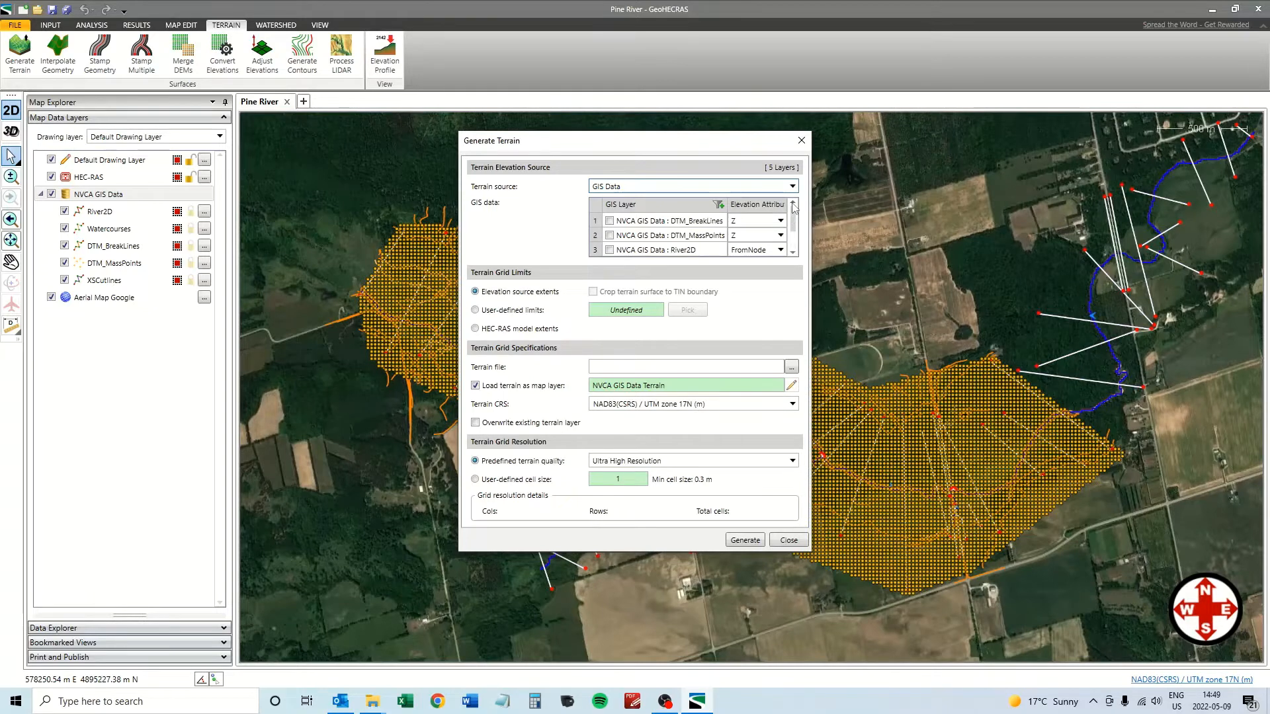
click(609, 222)
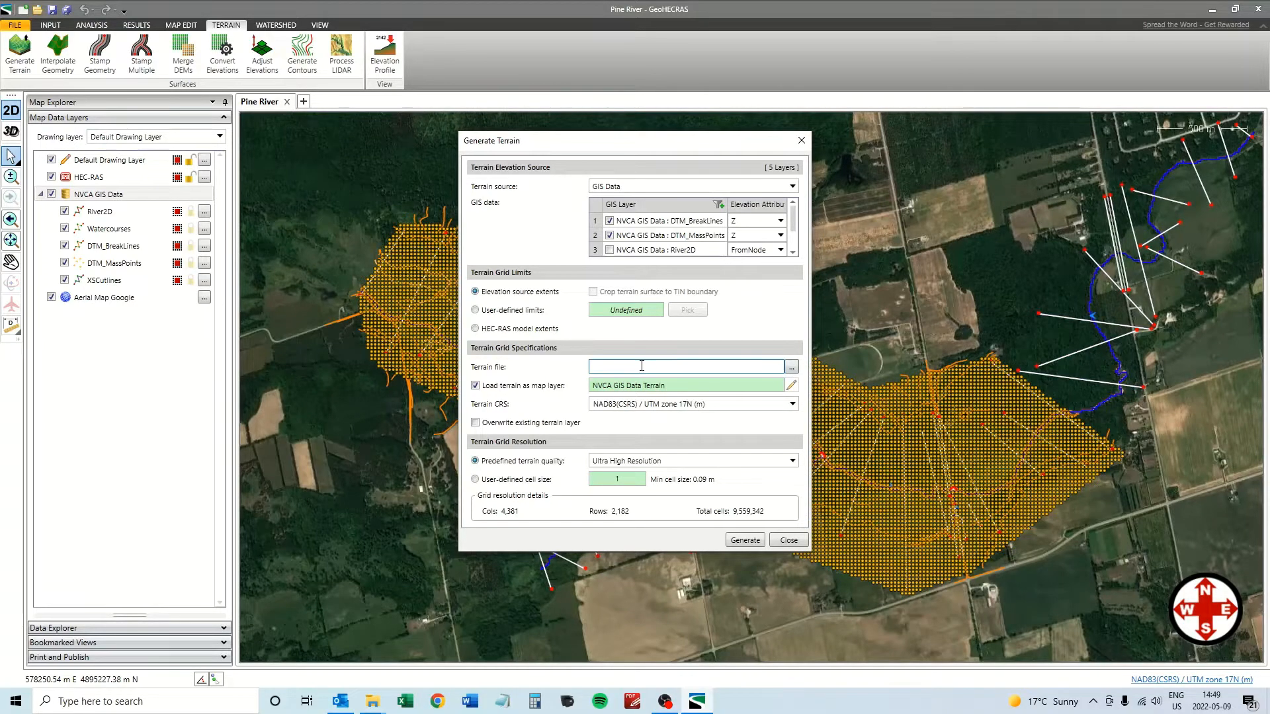
click(791, 366)
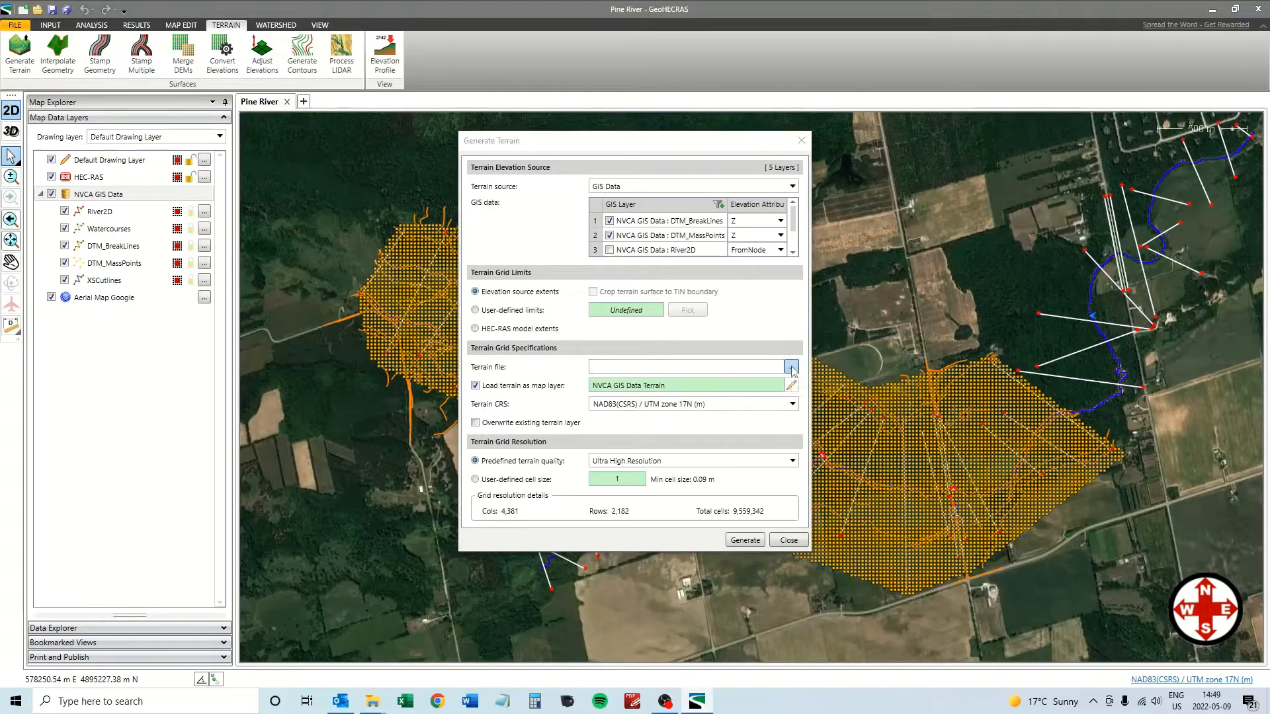
Save the terrain as the GeoTIFF 'NVCA GIS Data Terrain' in the GeoHECRAS folder and generate it.
click(463, 315)
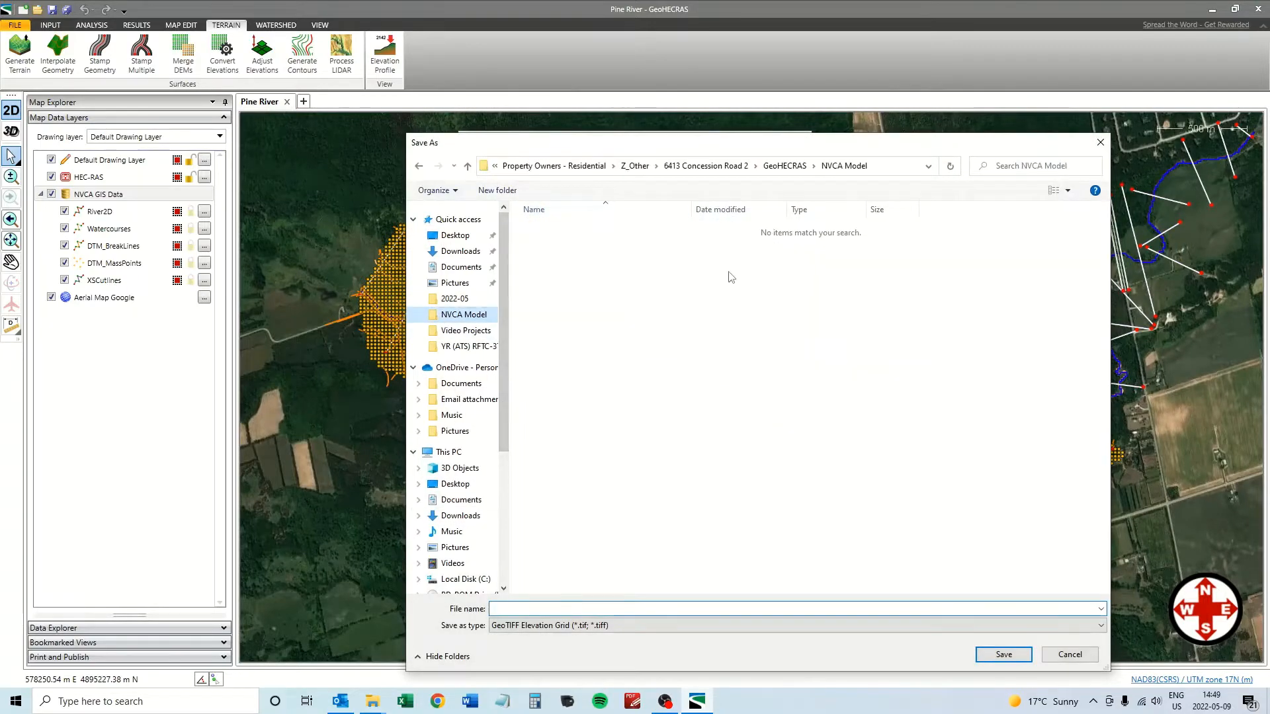
click(777, 171)
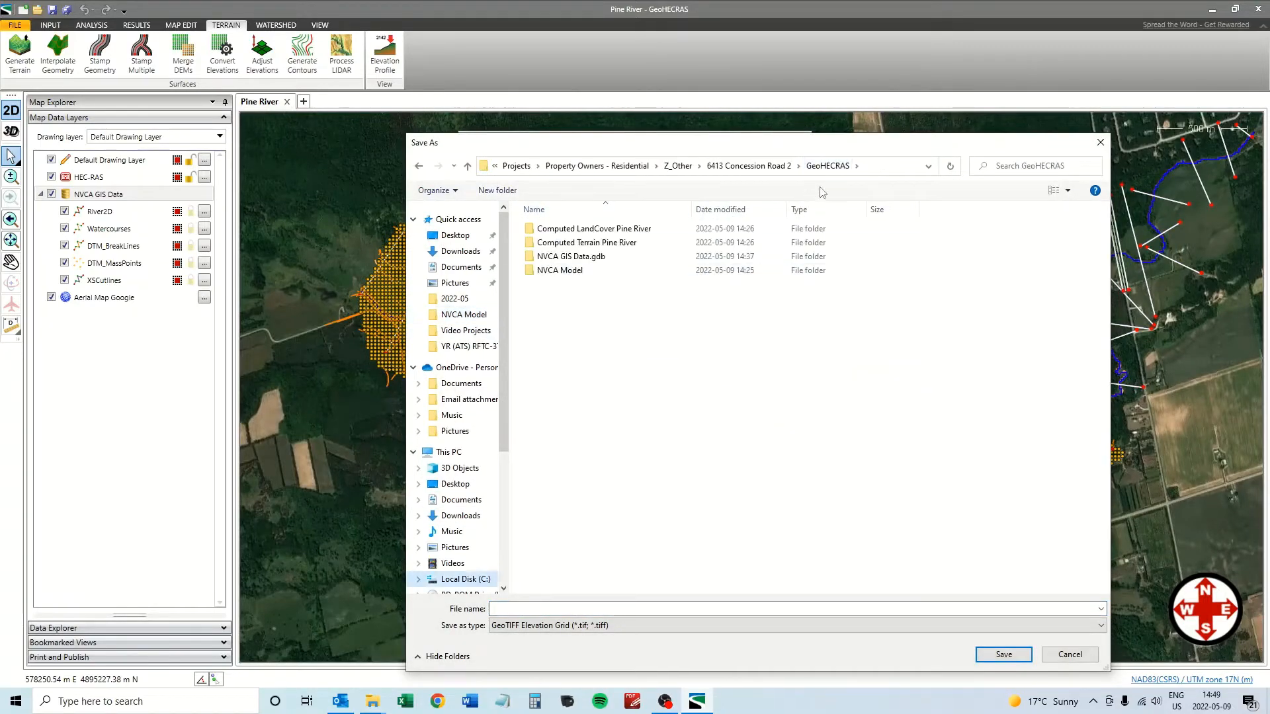
click(538, 610)
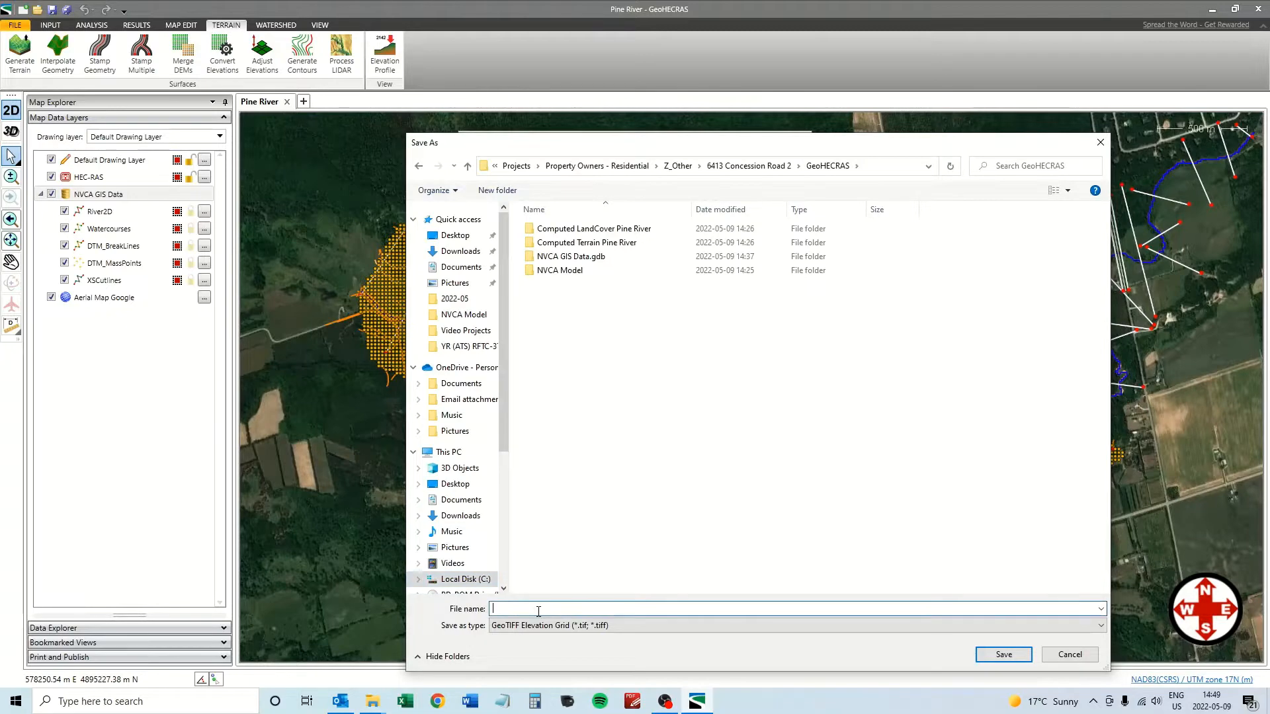
text(NVCA GIS Data Terrain)
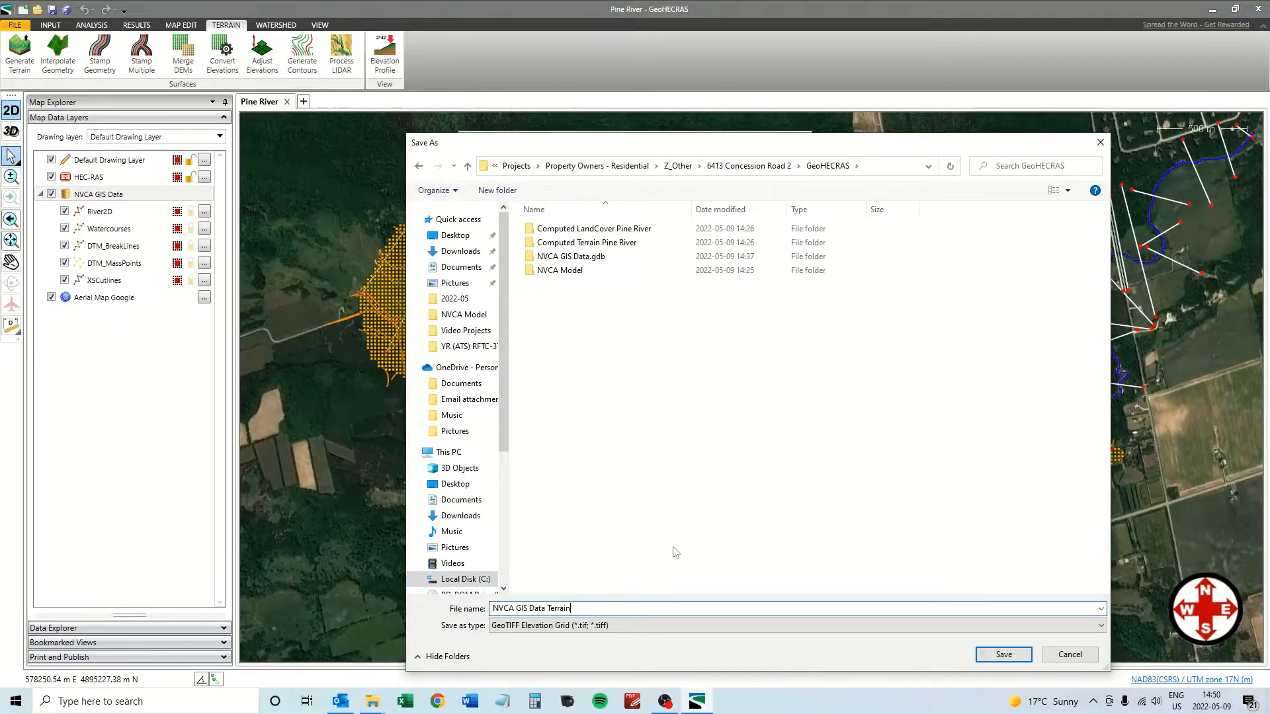
click(1004, 654)
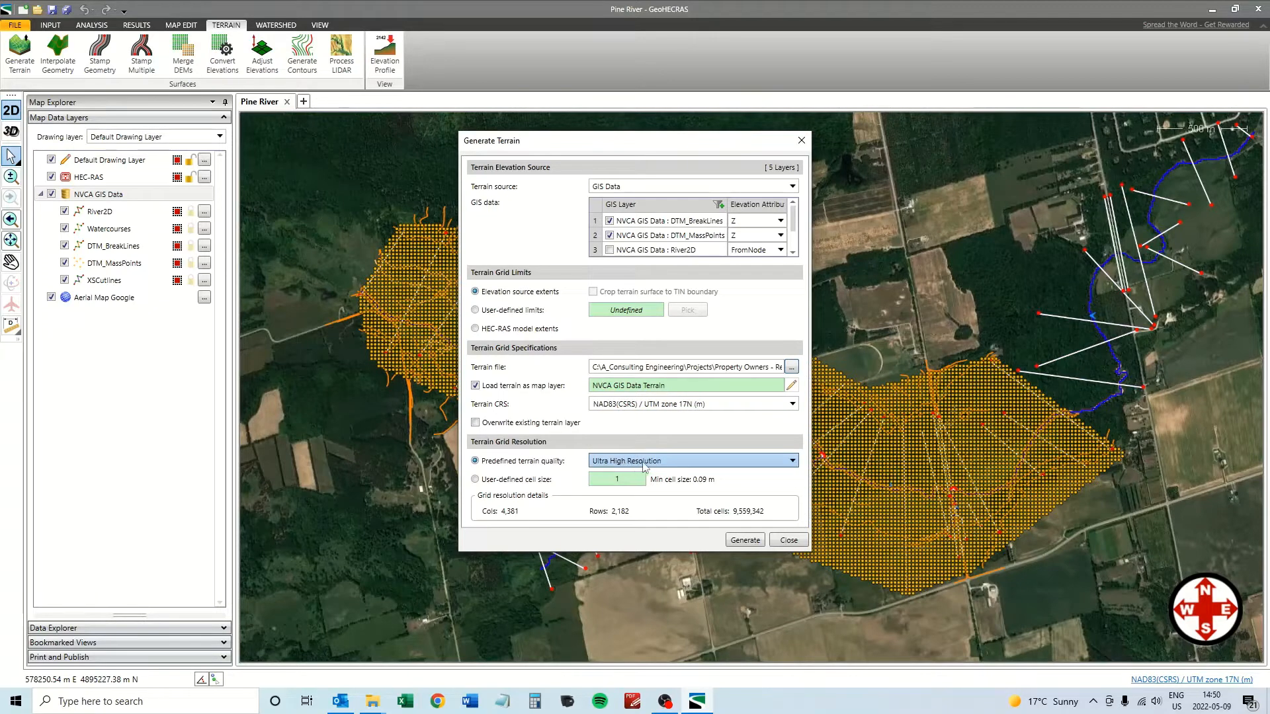
click(745, 540)
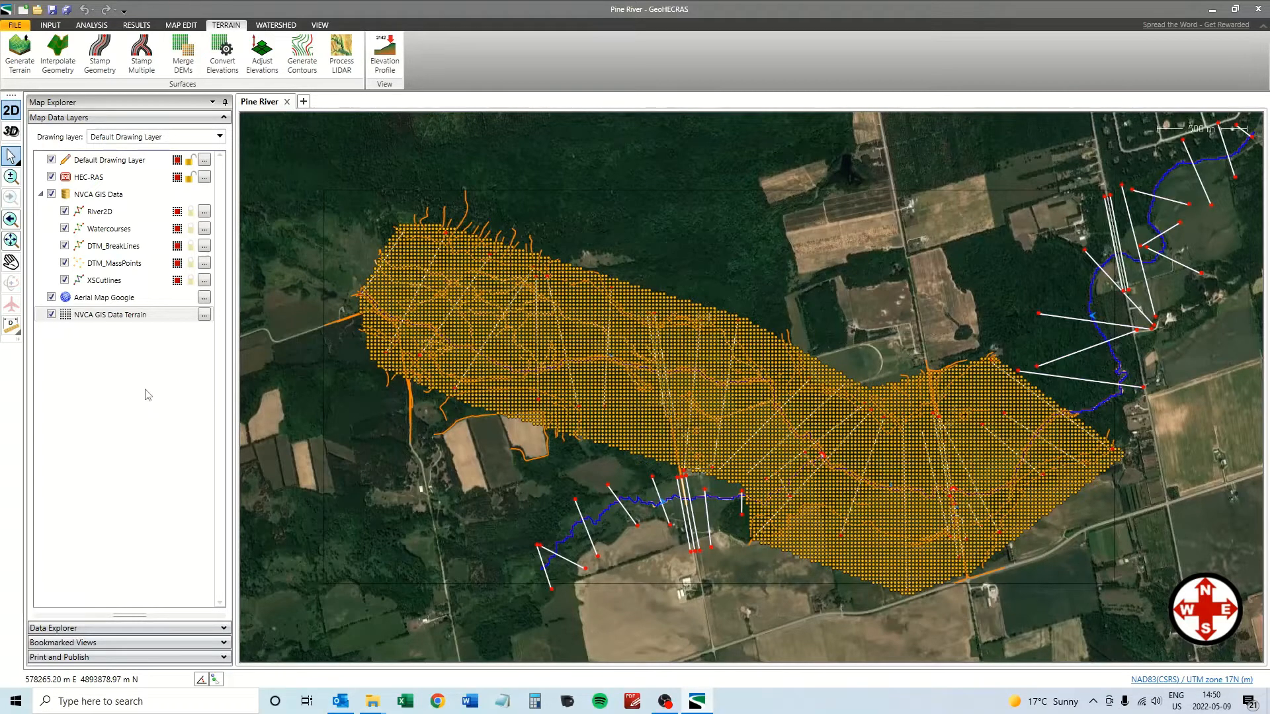
Hide the NVCA GIS Data group and enable Elevation Color Fill on the NVCA GIS Data Terrain layer.
click(51, 194)
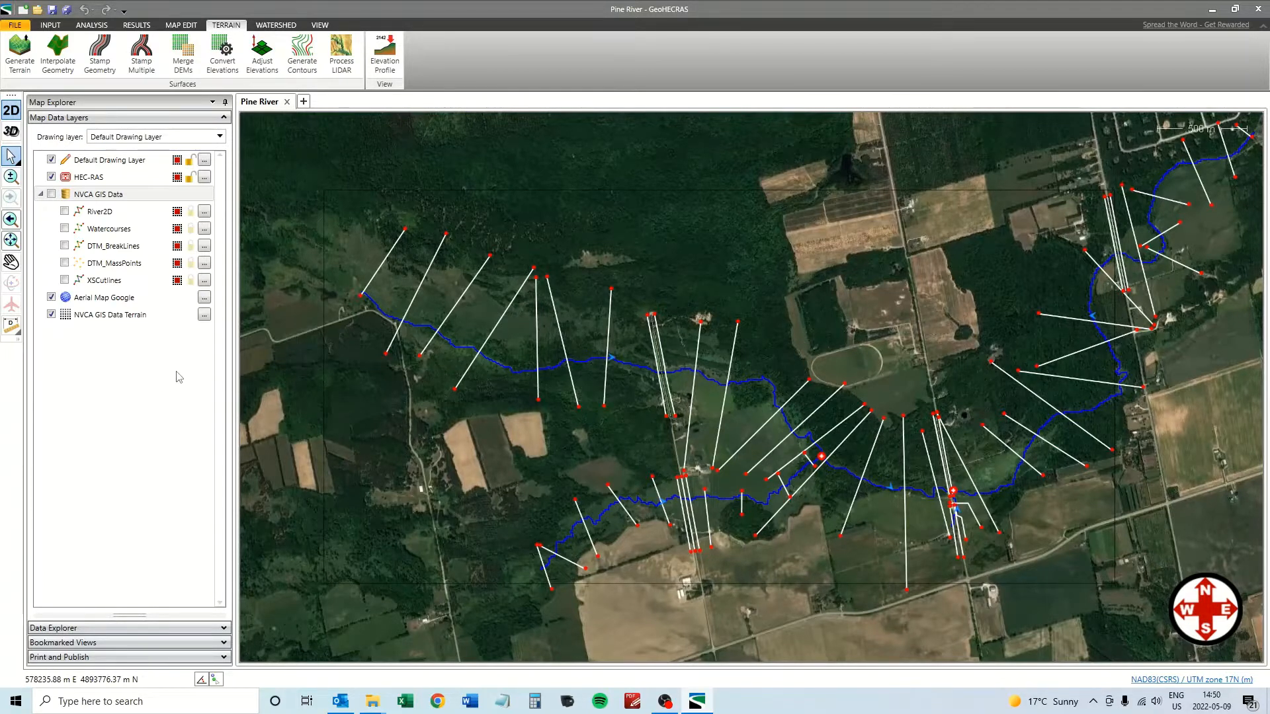
click(82, 319)
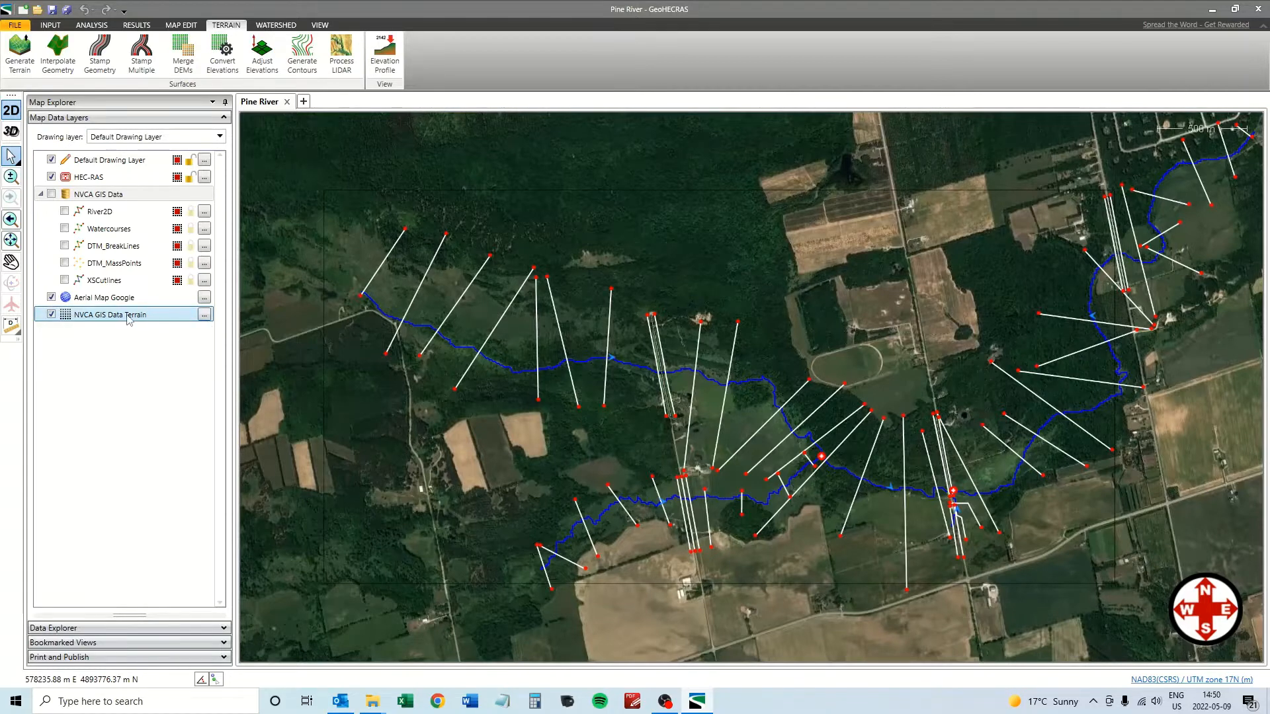
click(205, 316)
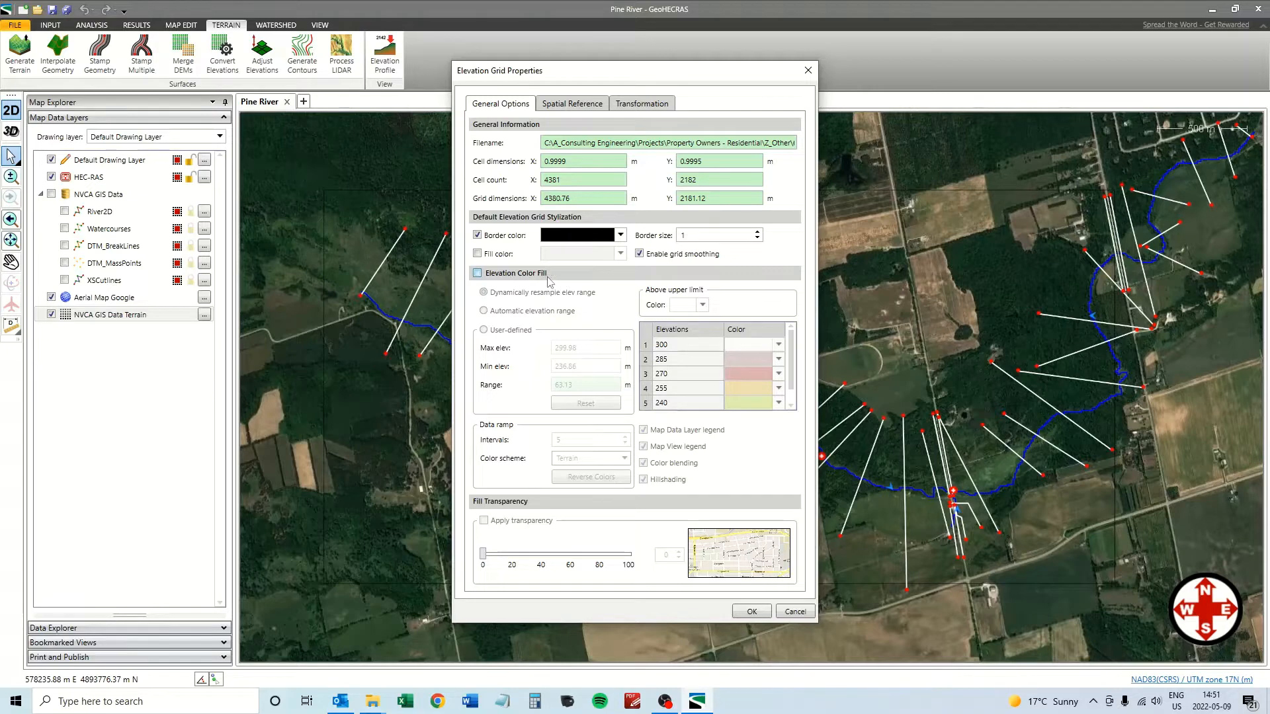
click(478, 274)
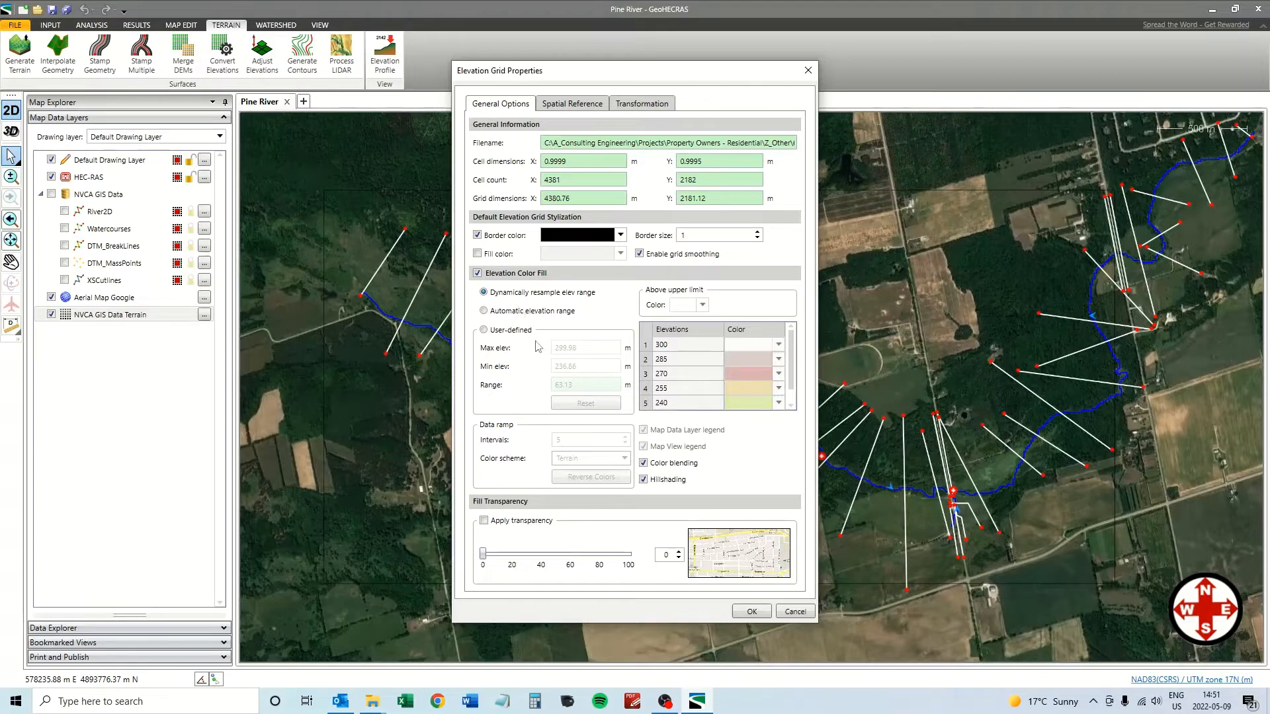
click(752, 611)
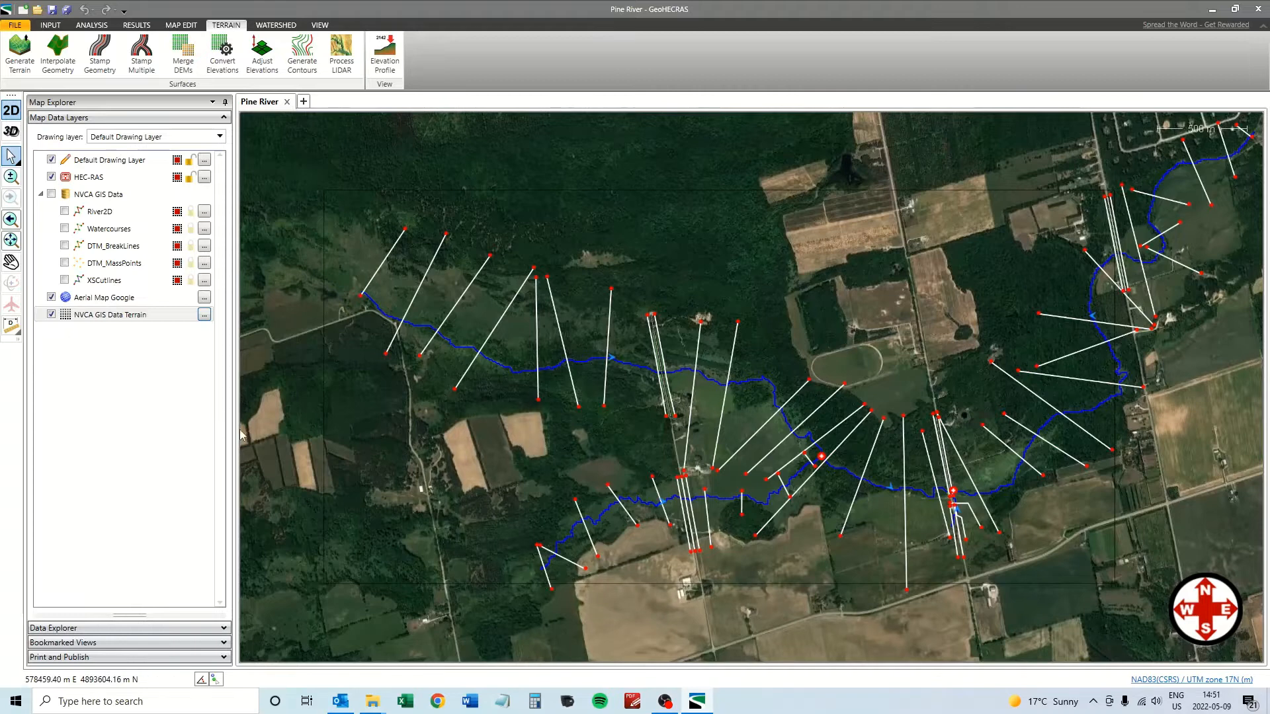
Turn off the Aerial Map Google layer and refresh the NVCA GIS Data Terrain layer's visibility.
click(98, 301)
click(51, 298)
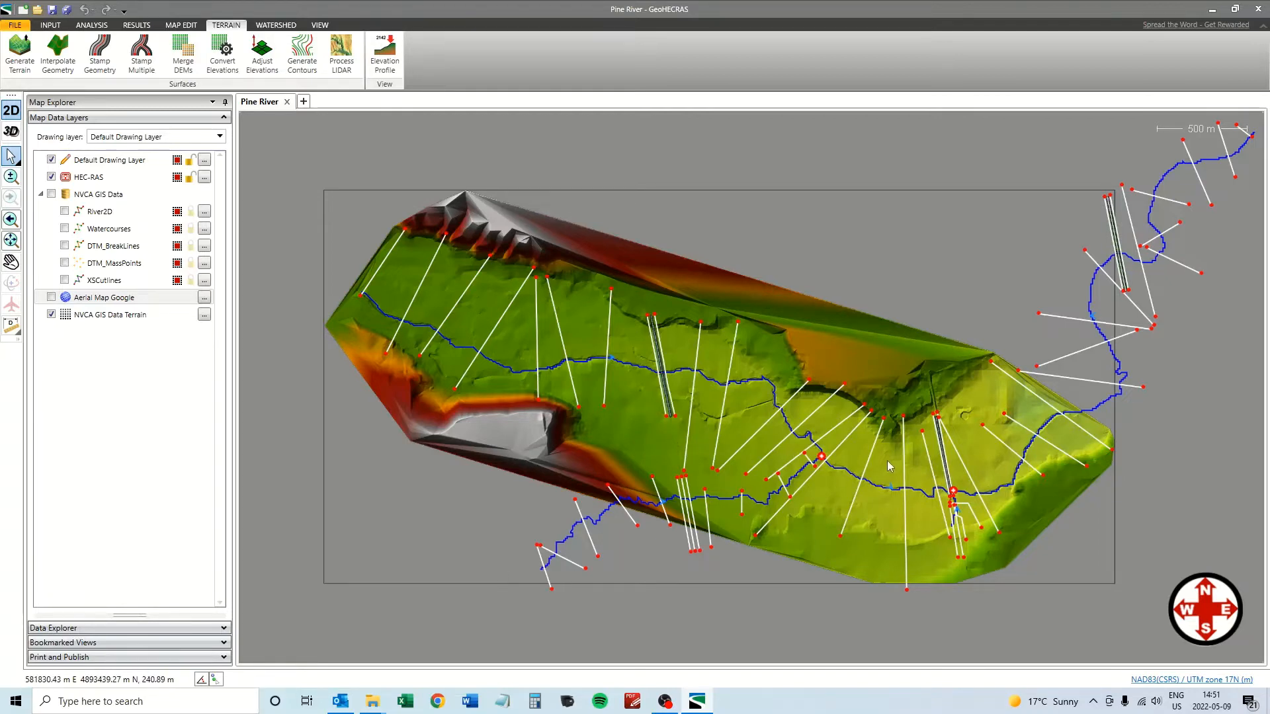
click(51, 315)
click(51, 314)
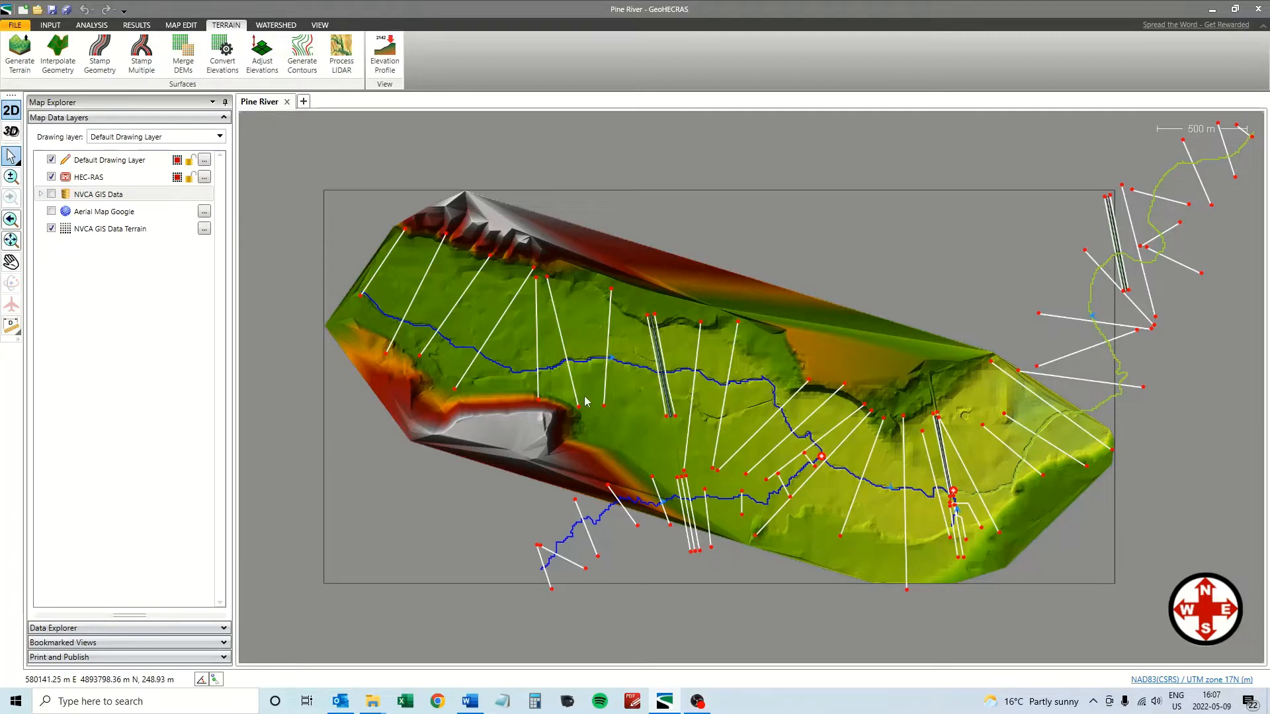
Open Generate Contours, keep the default shapefile folder, and name the layer group 'NVCA GIS Data Contours'.
click(302, 54)
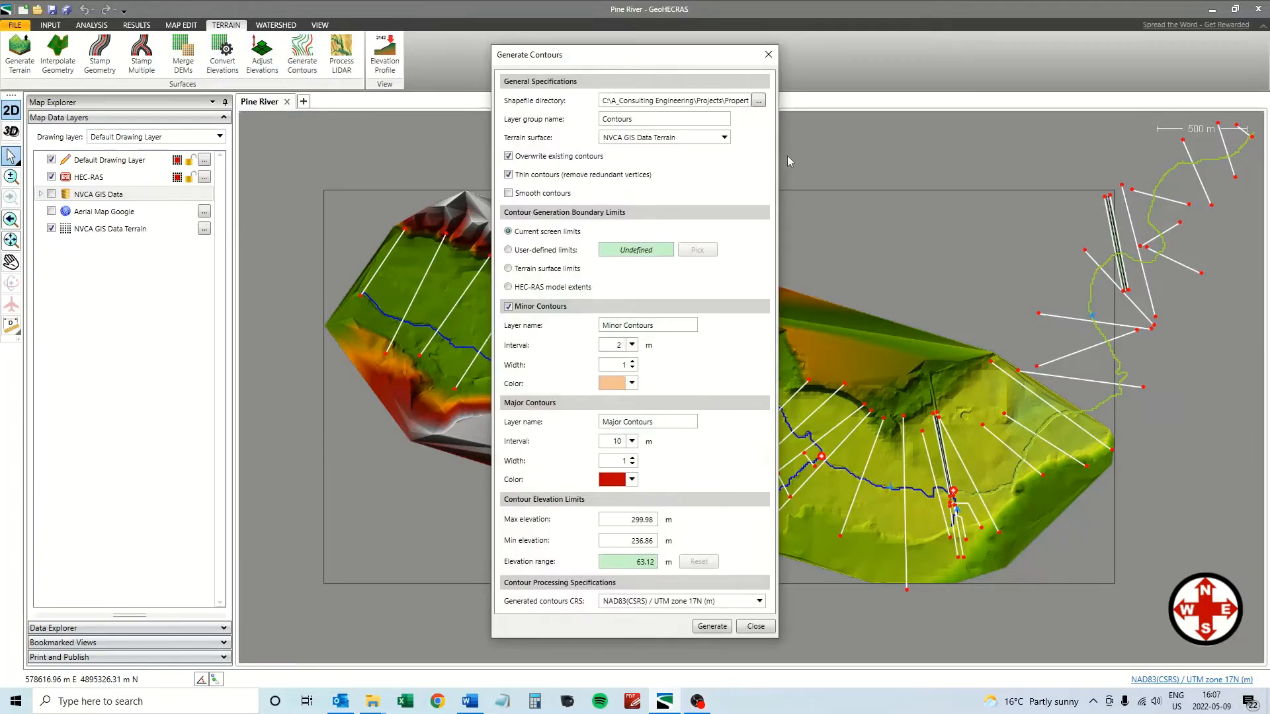
click(758, 101)
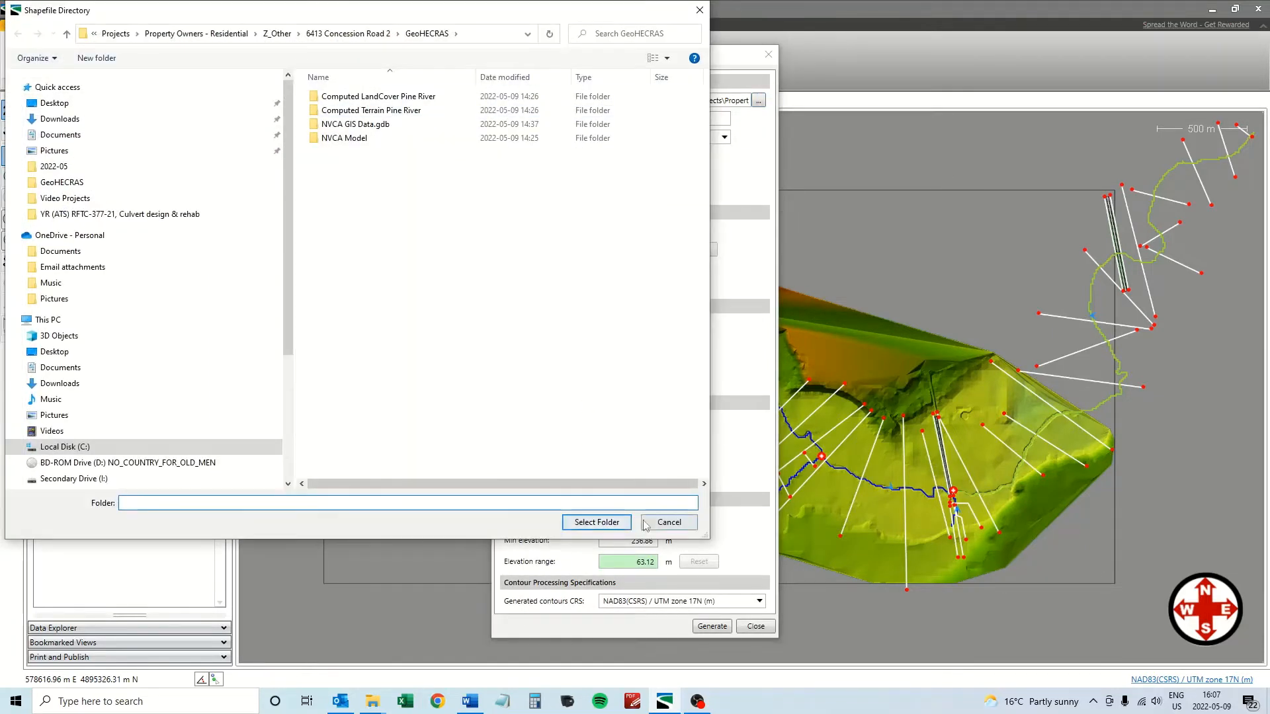
click(597, 522)
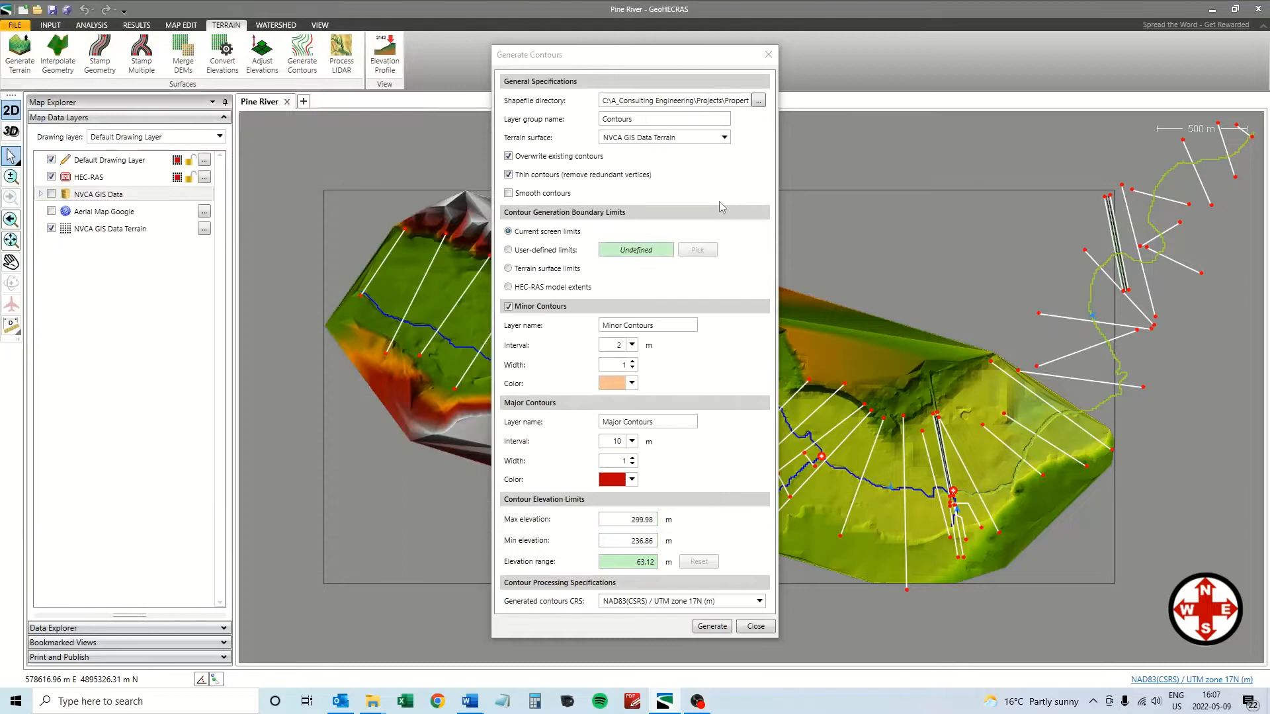
double_click(650, 116)
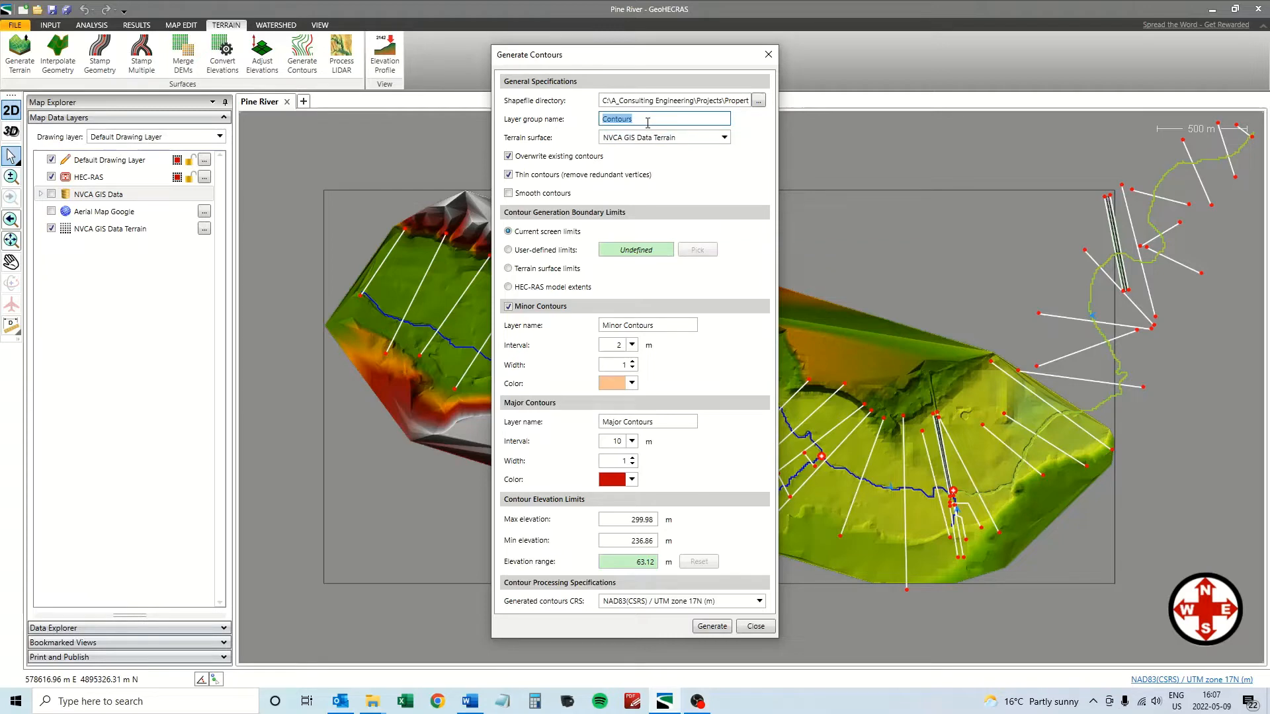
text(NVCA GIS Data)
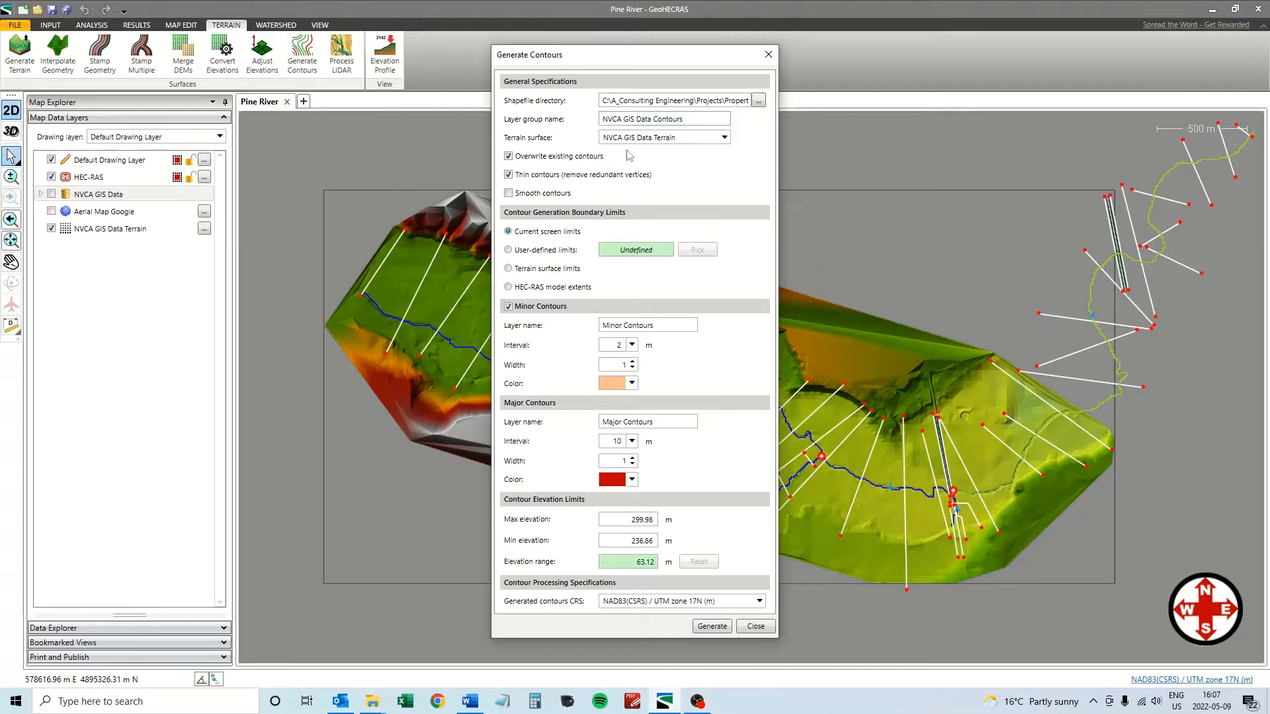
key(Tab)
Generate contours within the terrain surface limits at 0.2 m minor and 1 m major intervals.
click(510, 269)
click(617, 347)
click(632, 442)
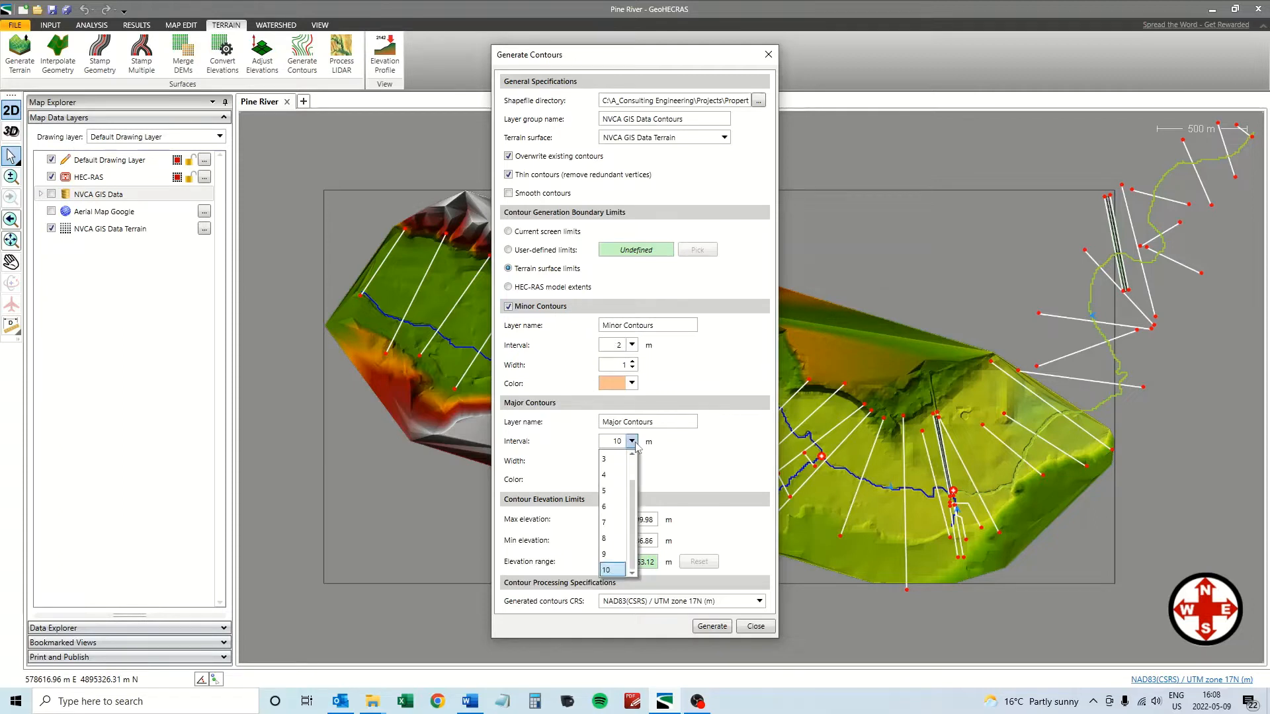
click(631, 462)
click(610, 458)
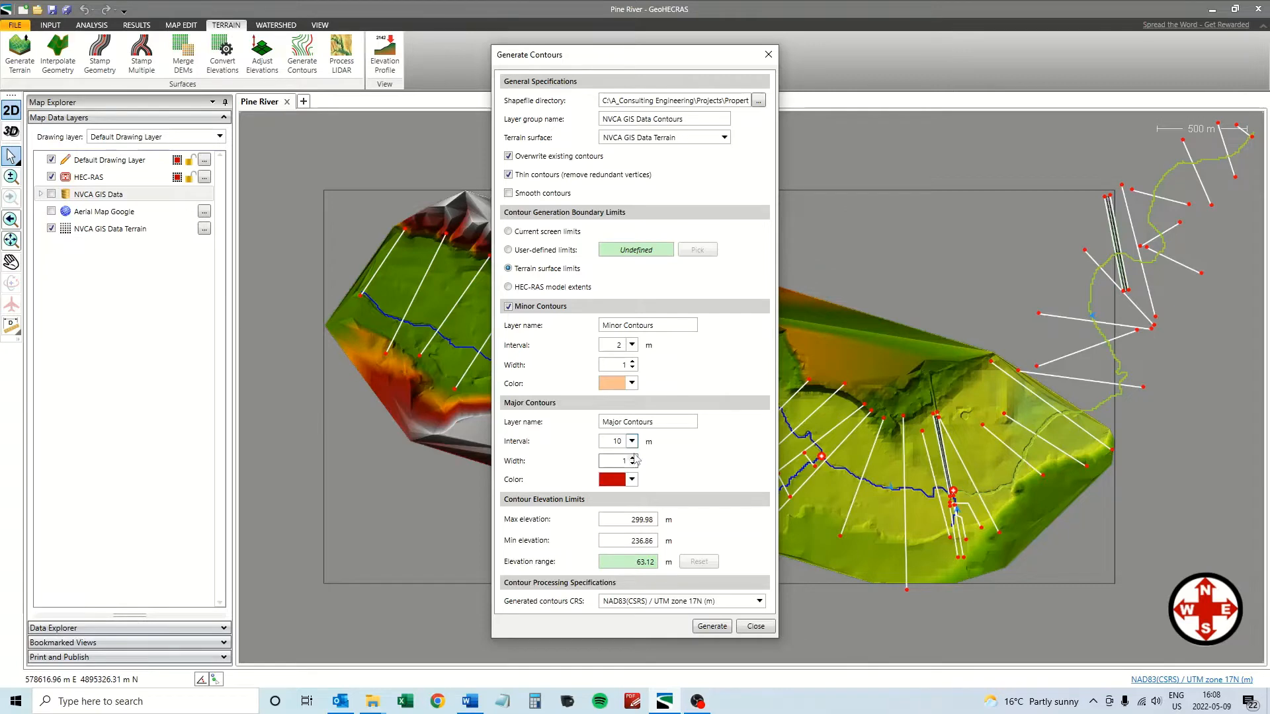
click(632, 442)
click(633, 464)
click(610, 461)
click(661, 326)
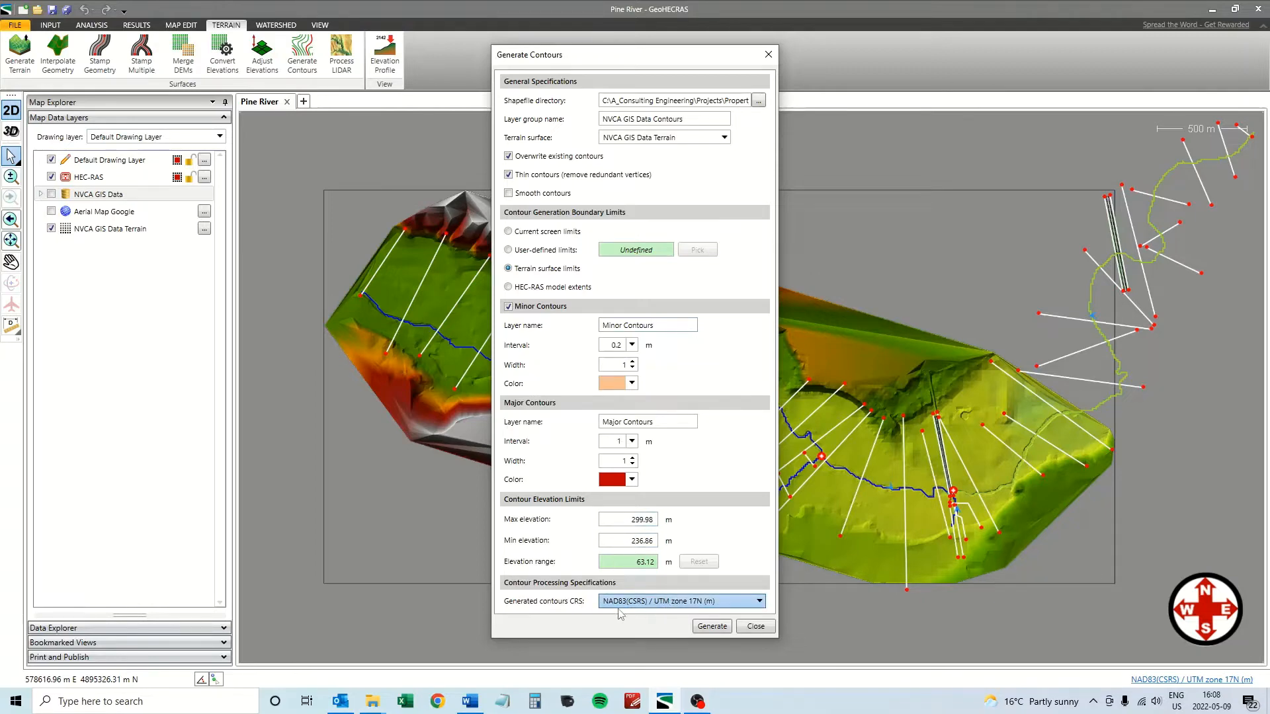
click(713, 627)
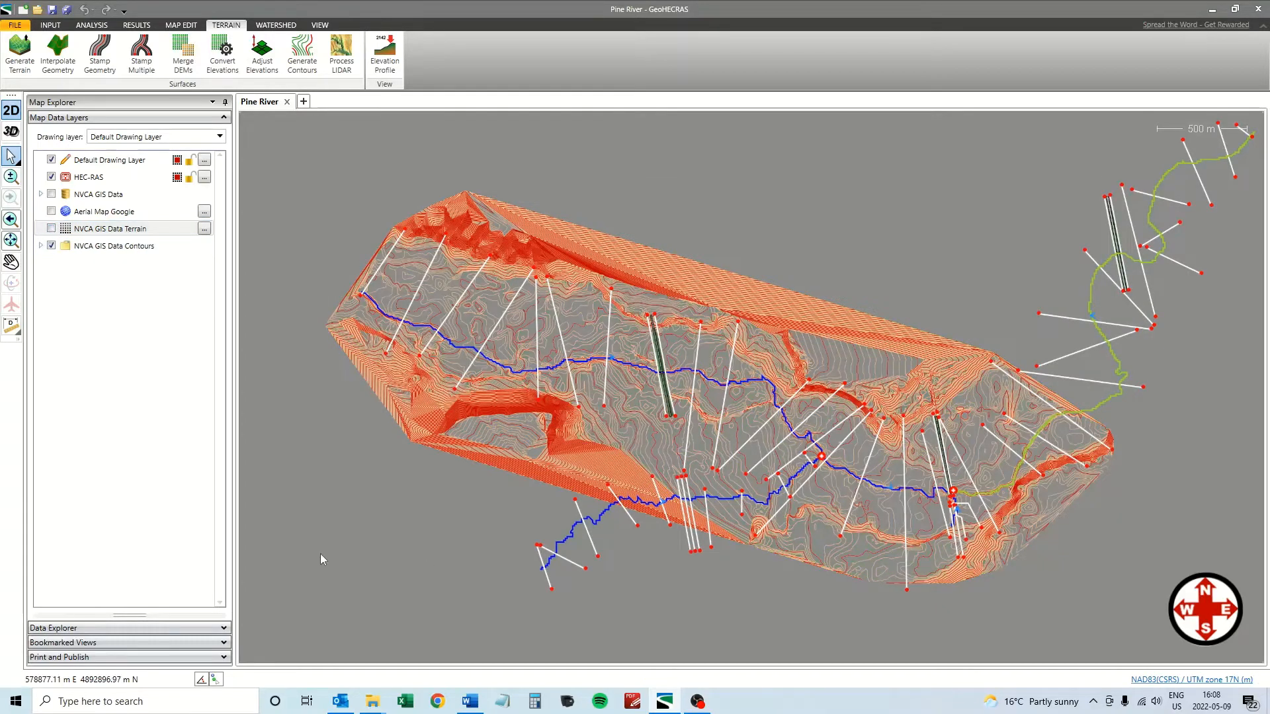
Pan and zoom along the river near PIN-14 to inspect the new contours at the culvert crossing.
click(11, 262)
scroll(924, 453, up, 3)
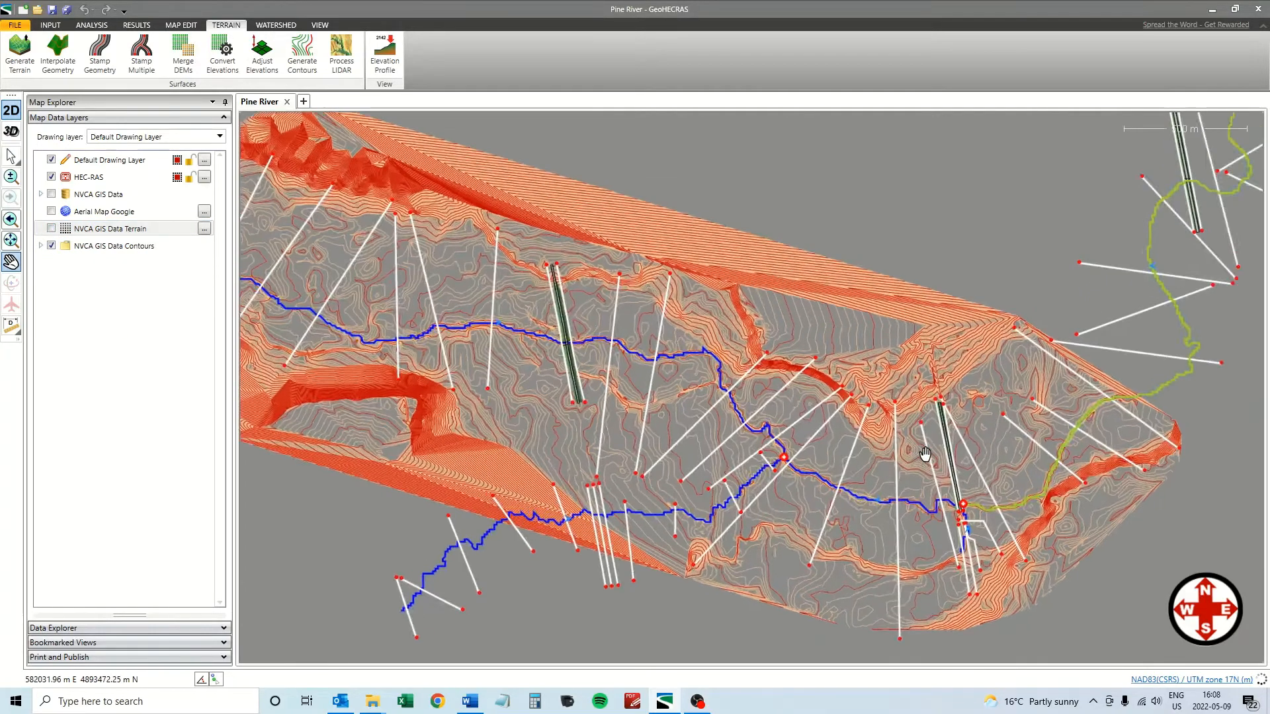
drag(816, 507, 777, 431)
scroll(777, 432, up, 4)
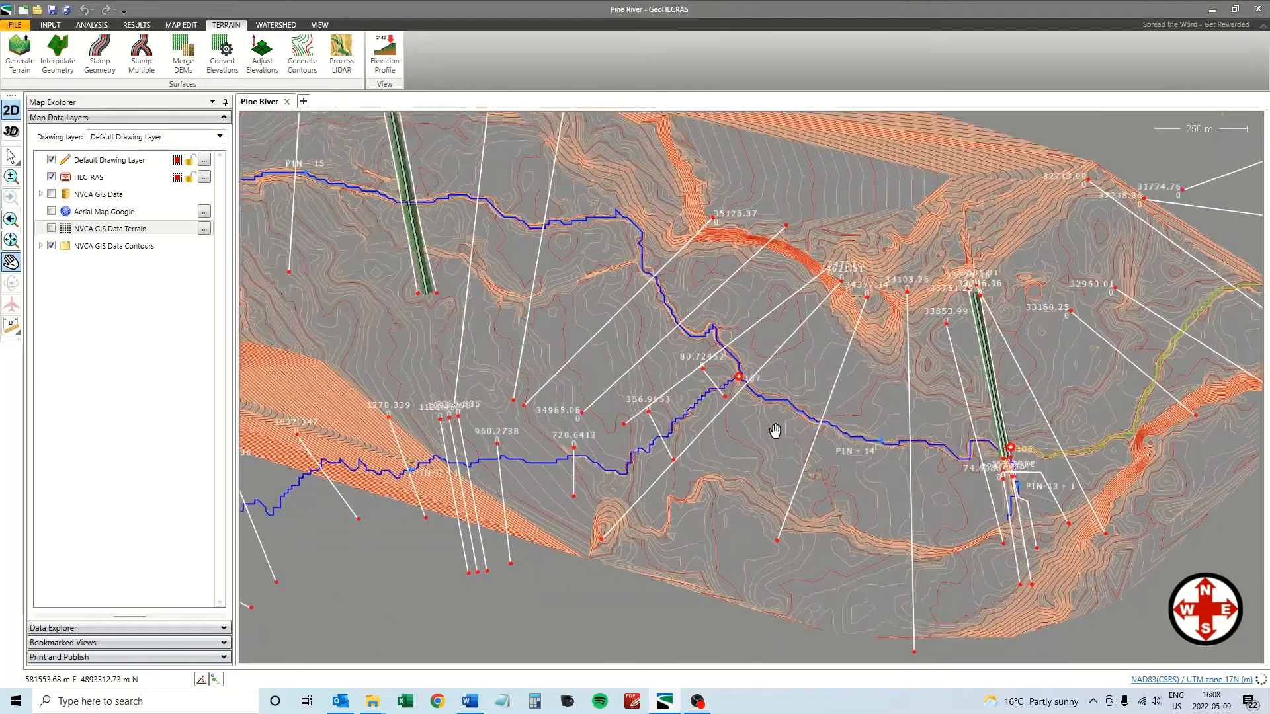
scroll(762, 406, up, 4)
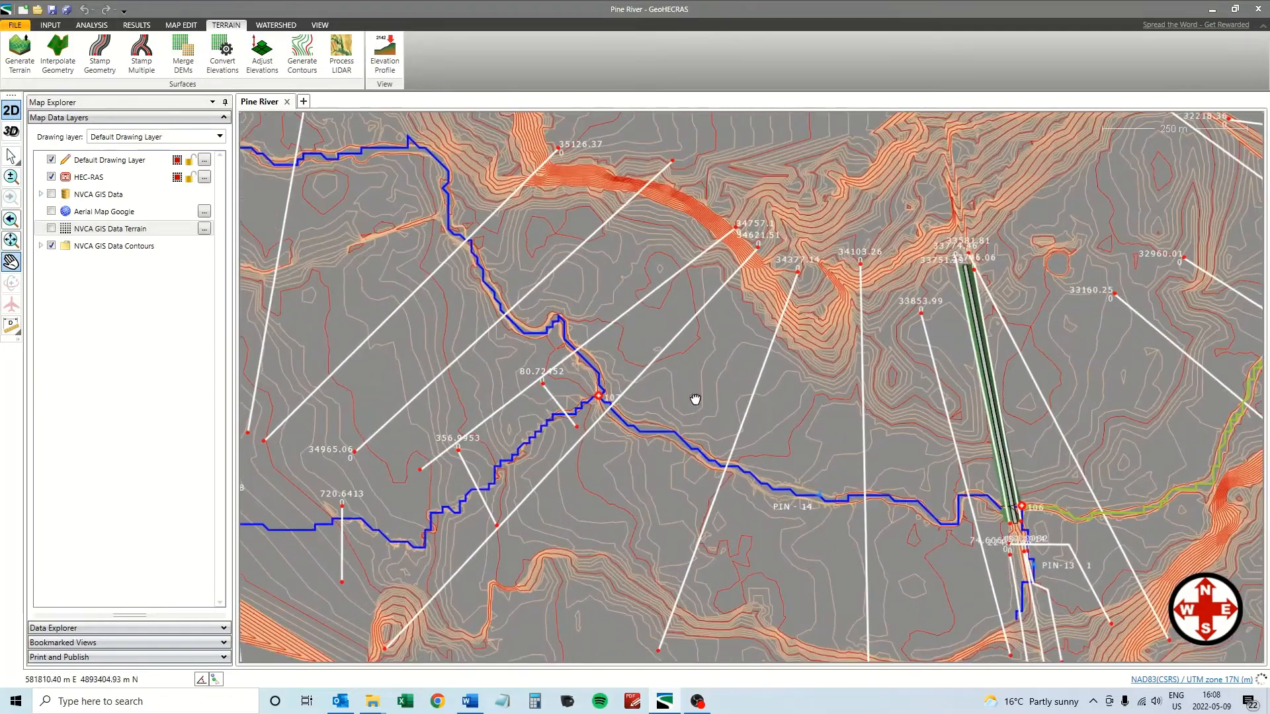
drag(730, 388, 660, 441)
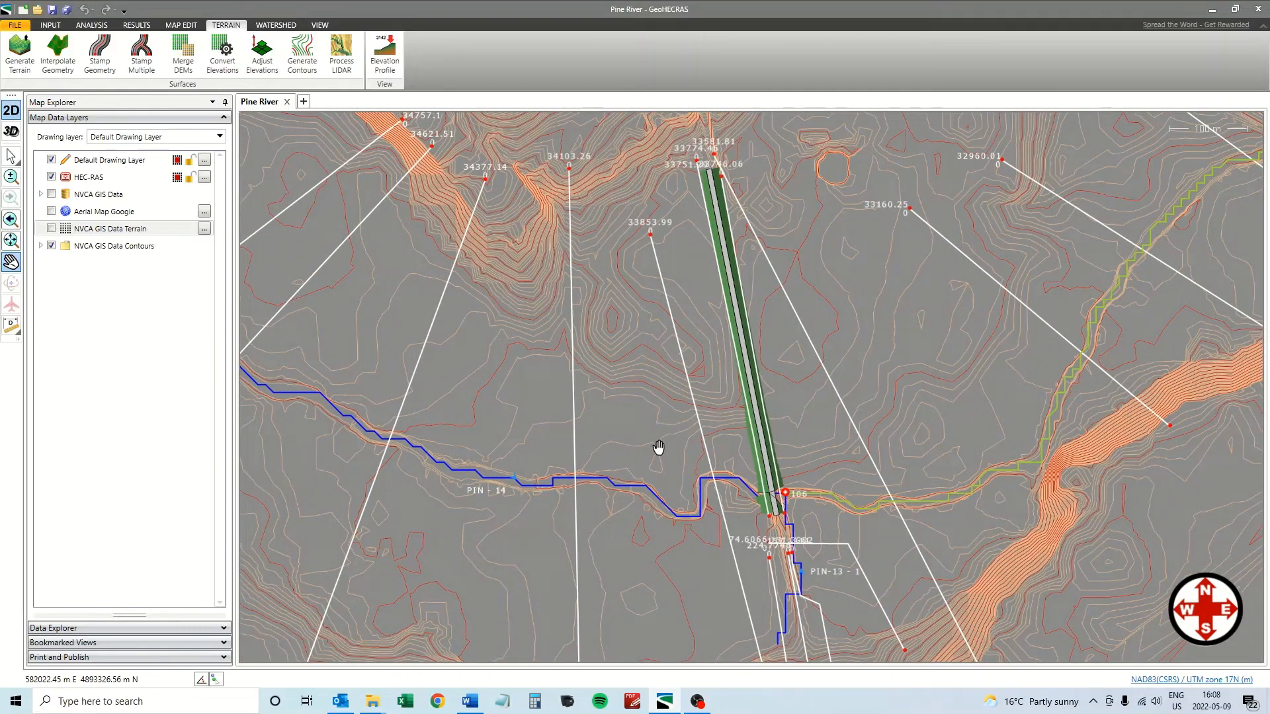
drag(672, 445, 620, 375)
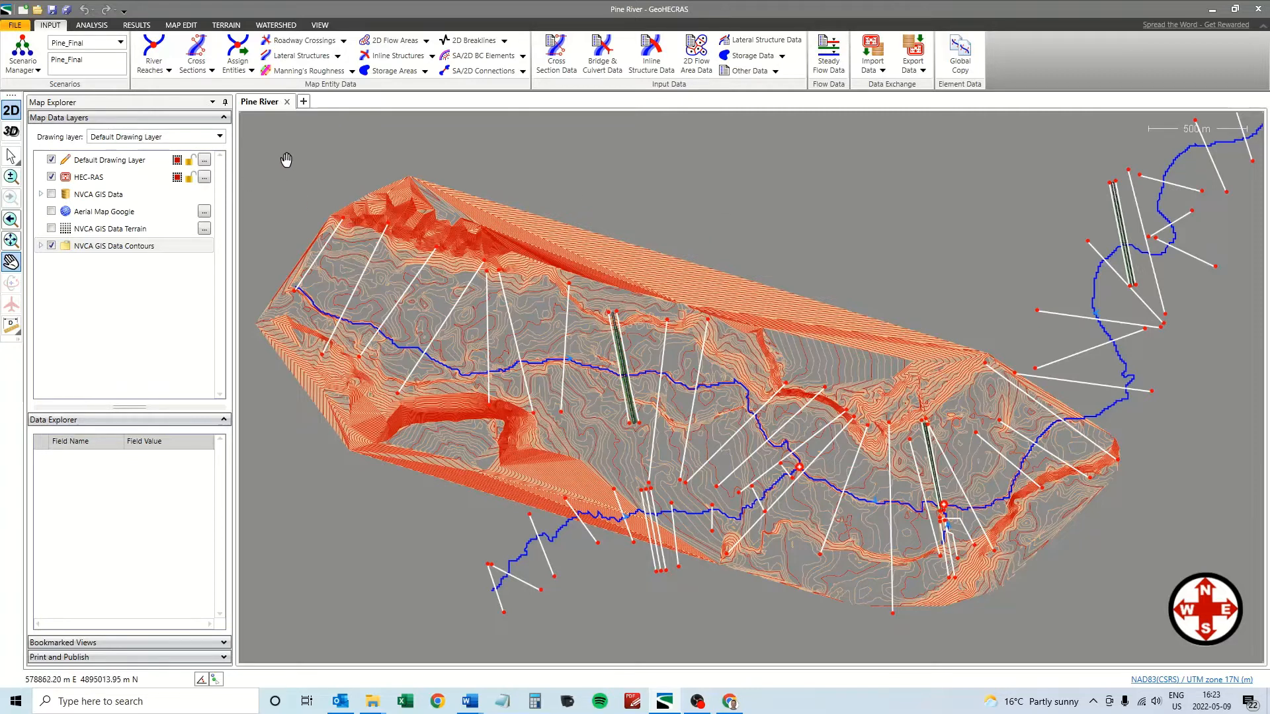
click(37, 71)
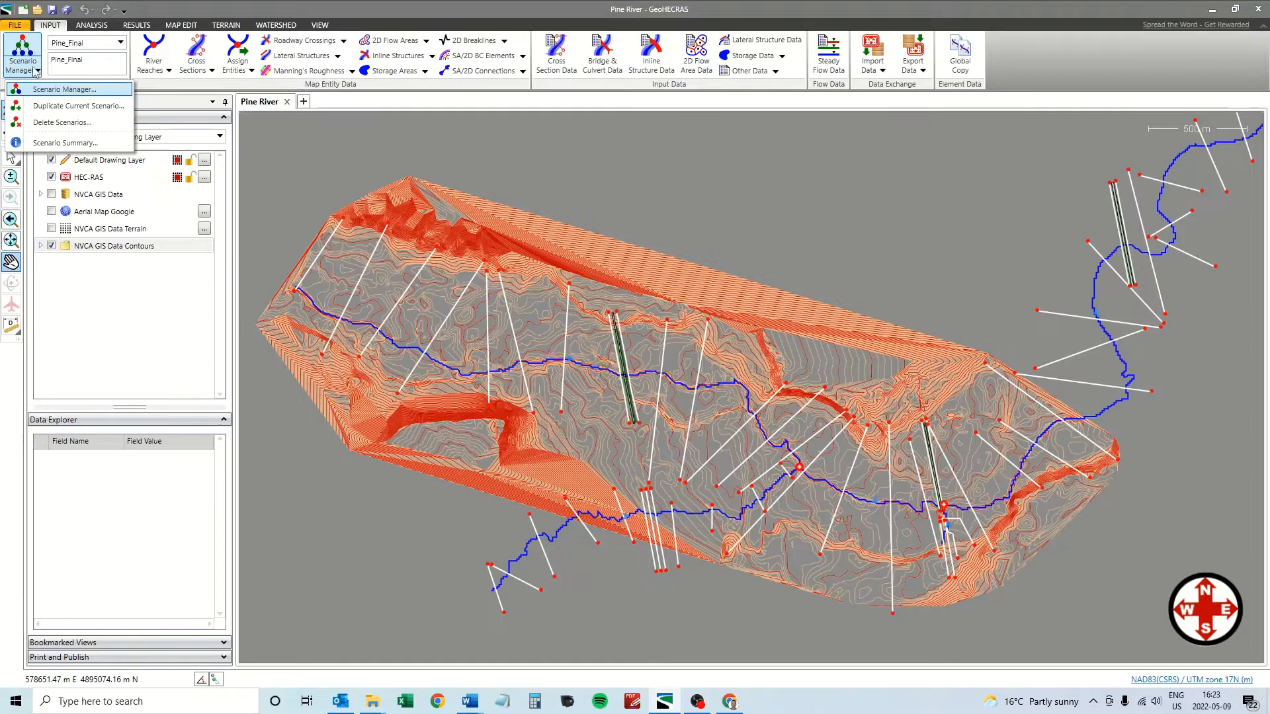
click(62, 108)
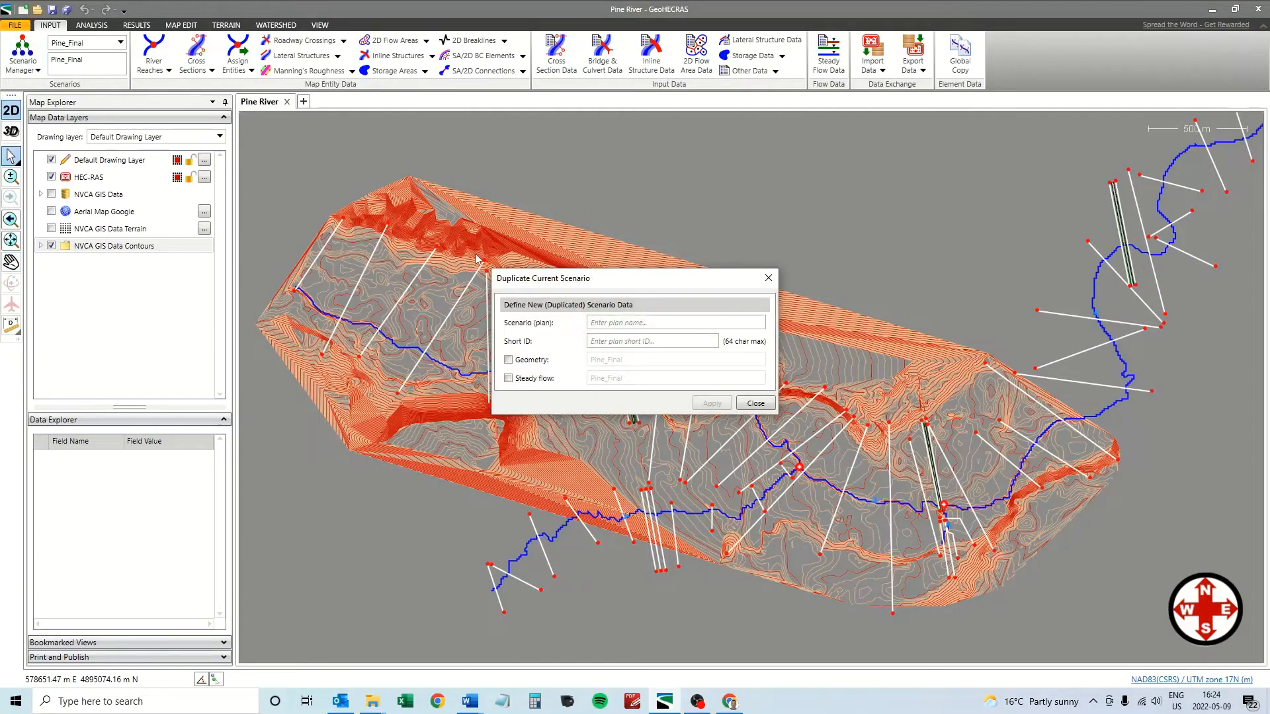
click(629, 324)
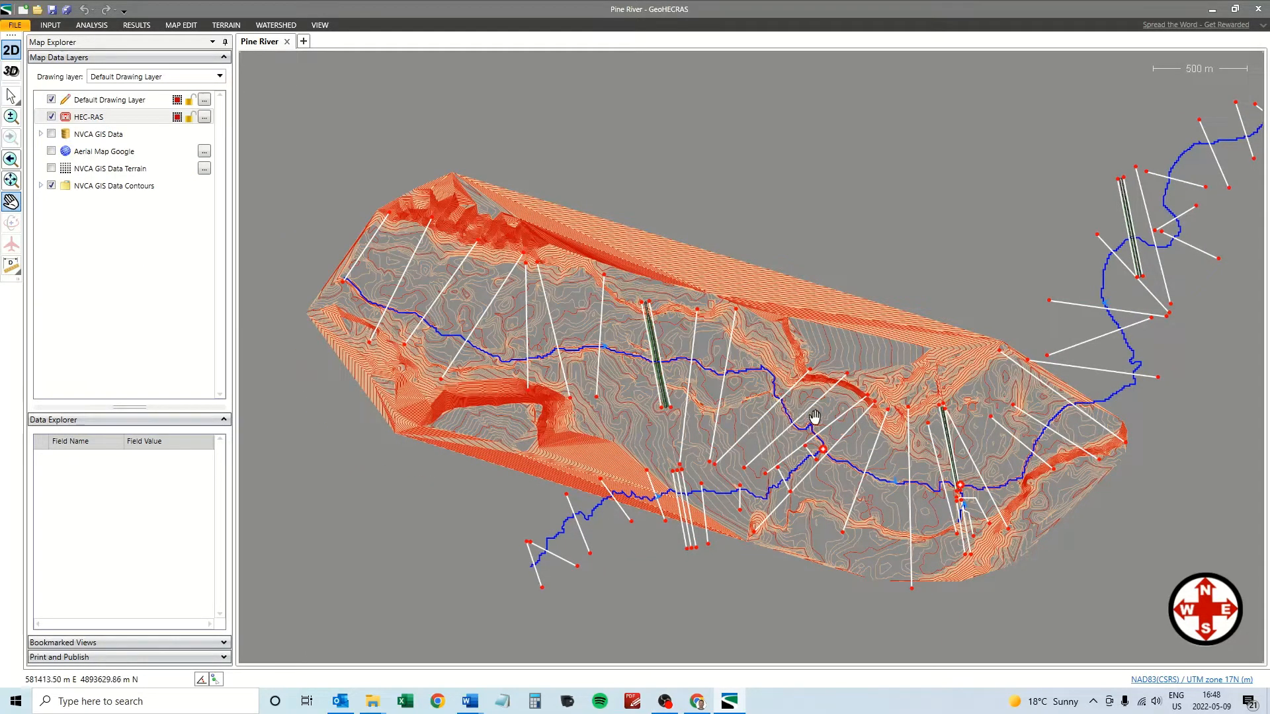
Zoom to the crossing at node 106 and select the green roadway crossing band over the river.
scroll(815, 418, up, 4)
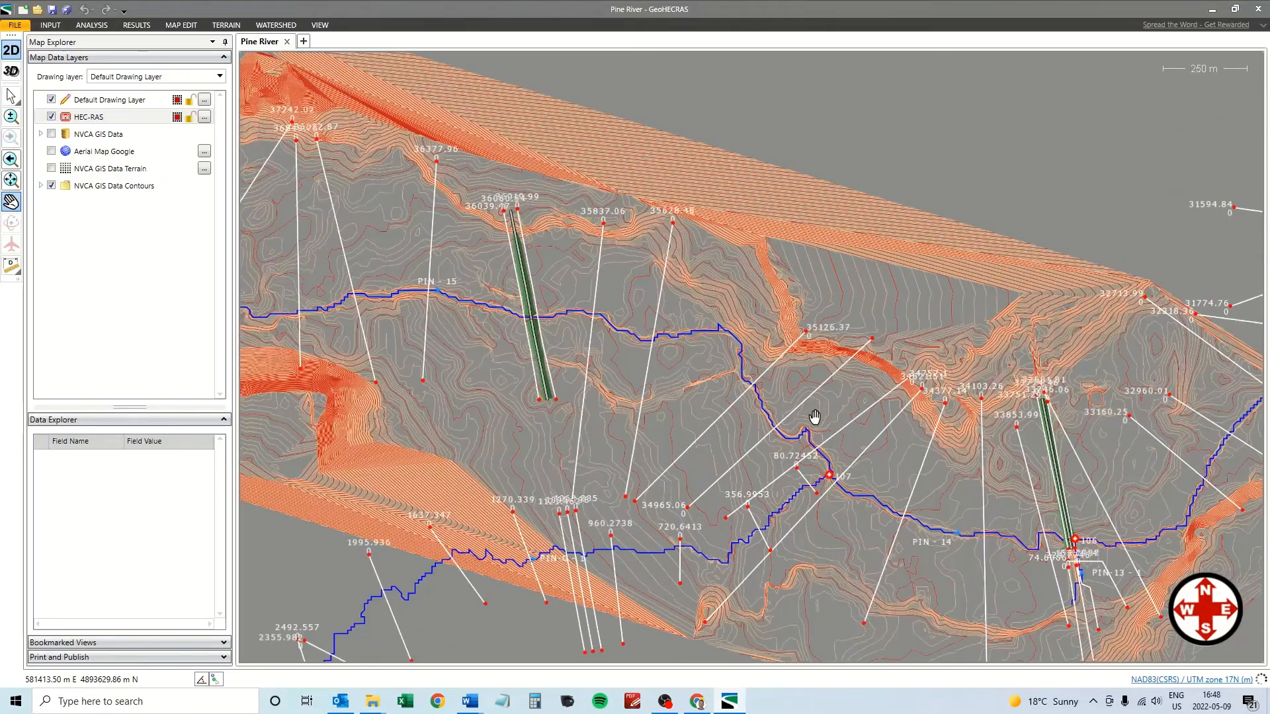
drag(818, 419, 725, 409)
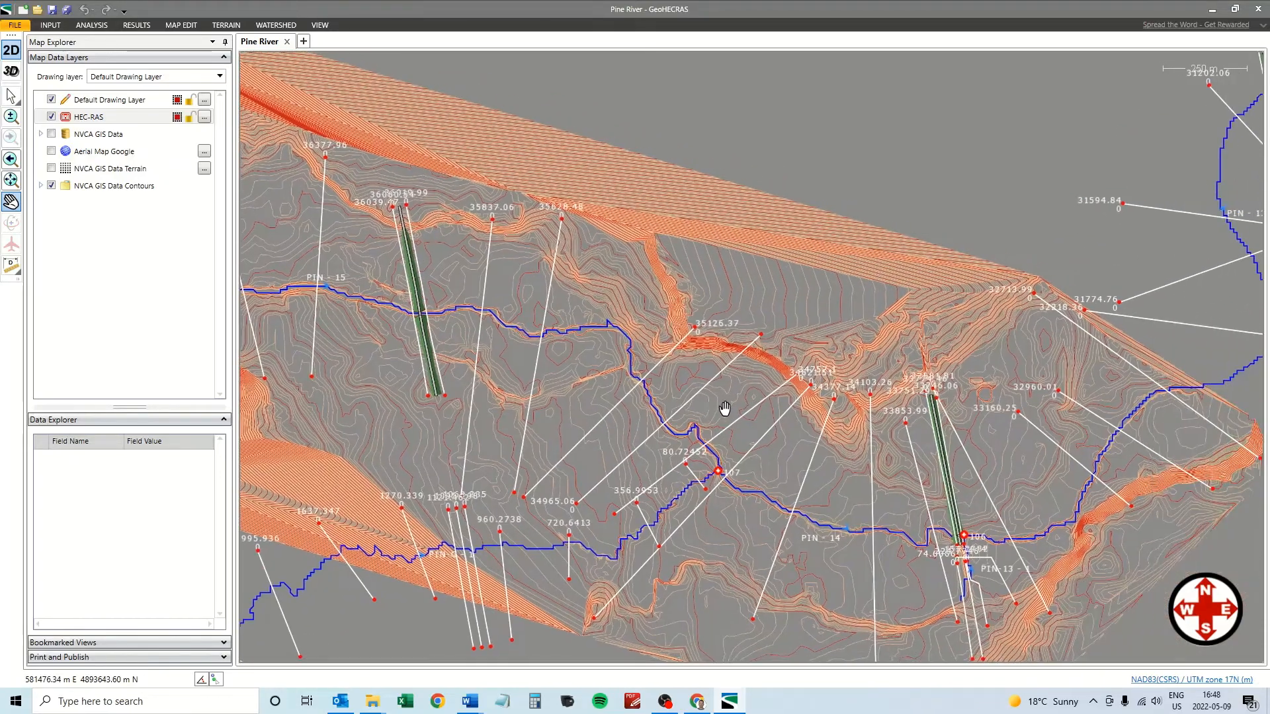
scroll(724, 409, up, 1)
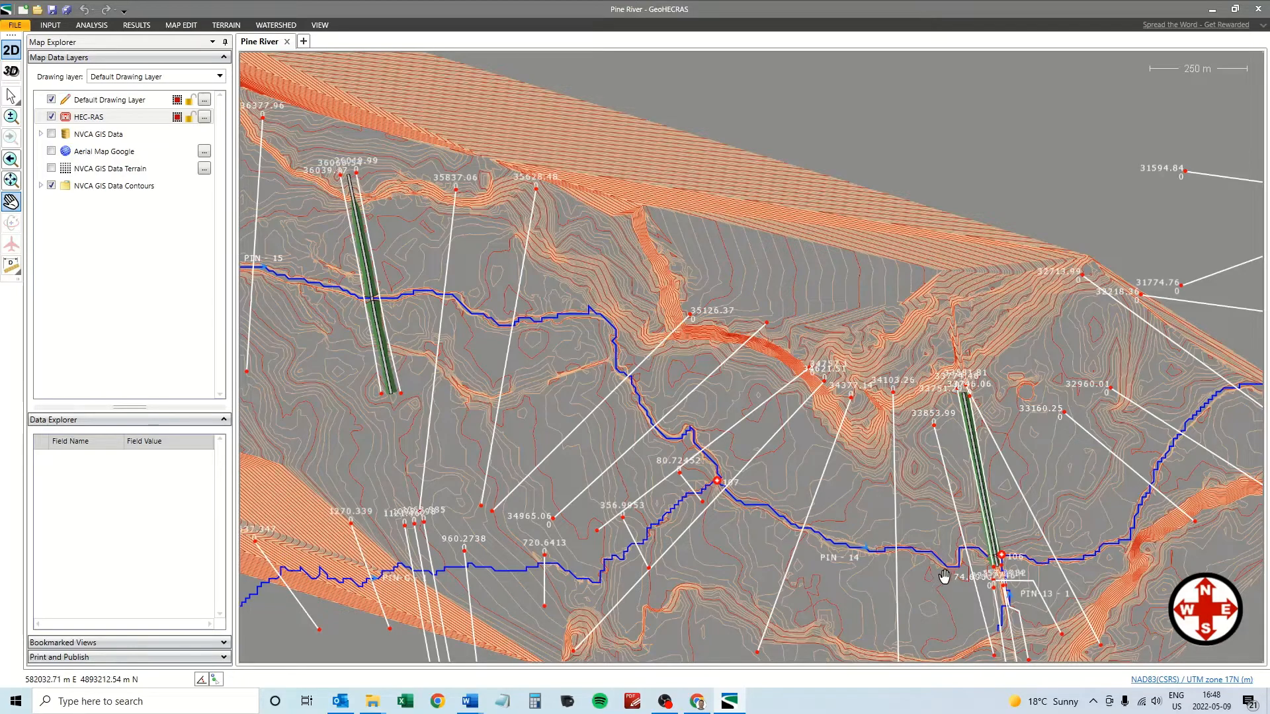
scroll(1023, 565, up, 1)
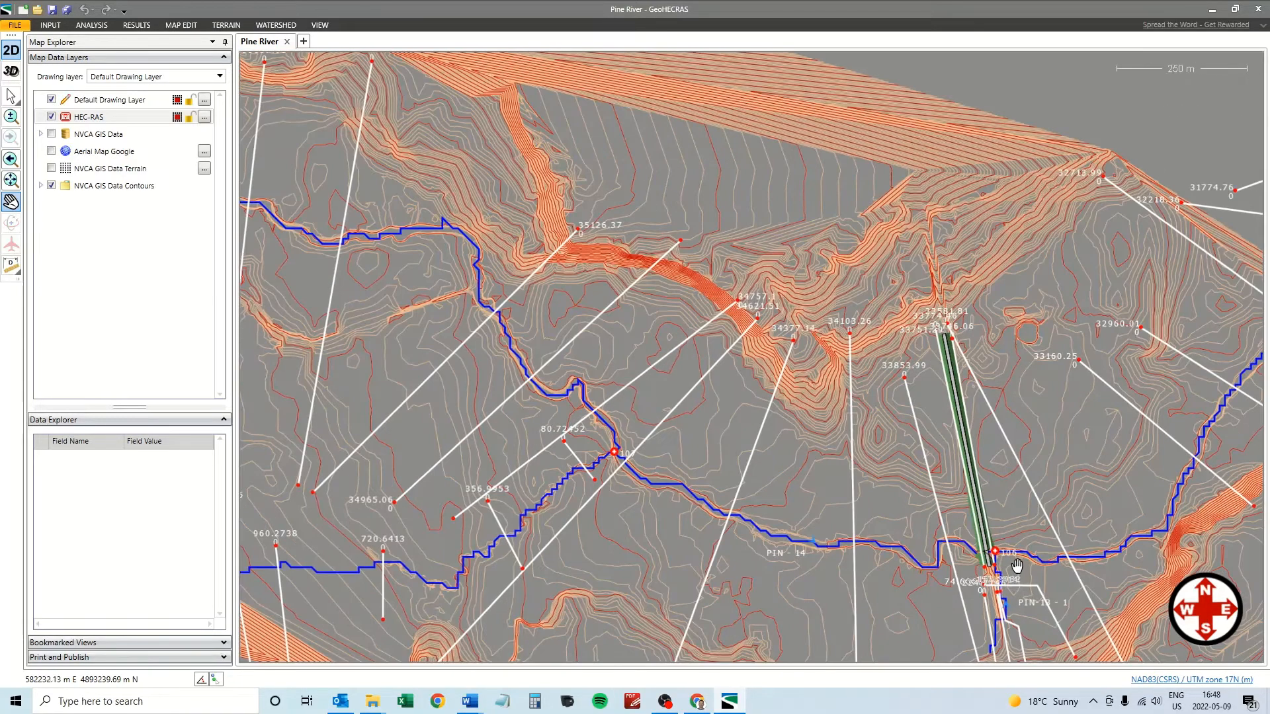
drag(1000, 558, 944, 461)
scroll(943, 461, up, 2)
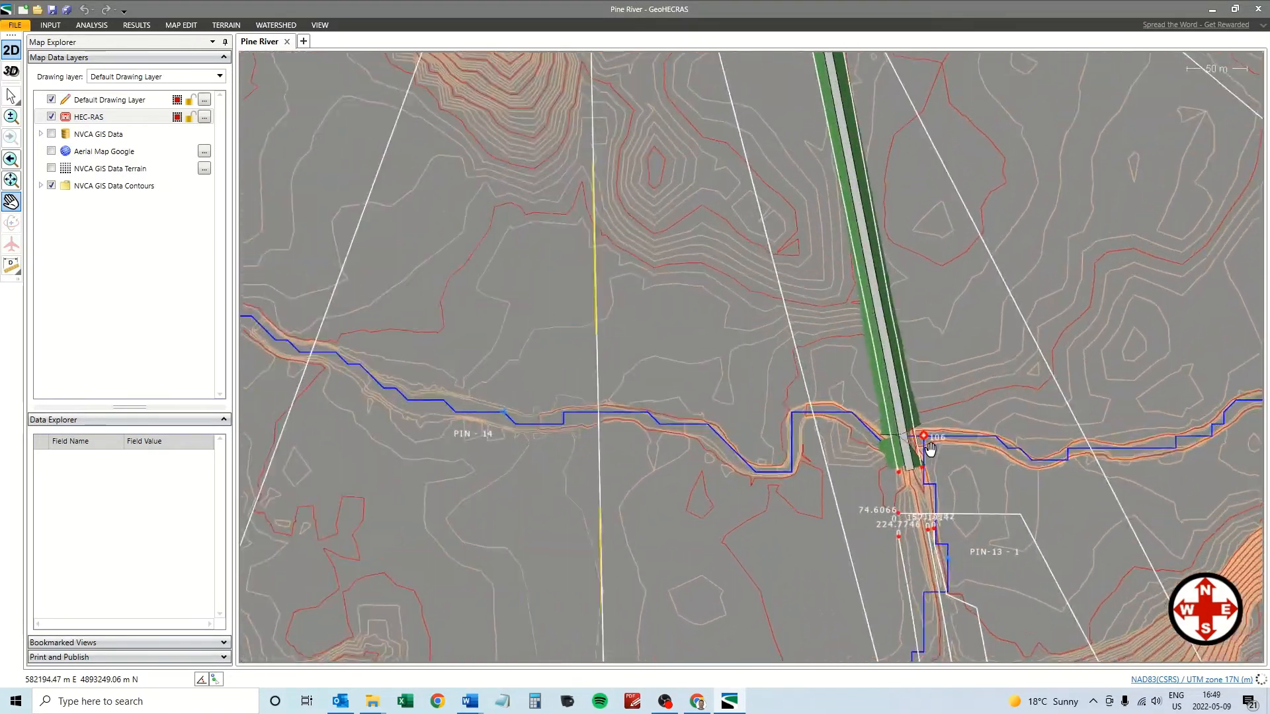
scroll(917, 418, down, 2)
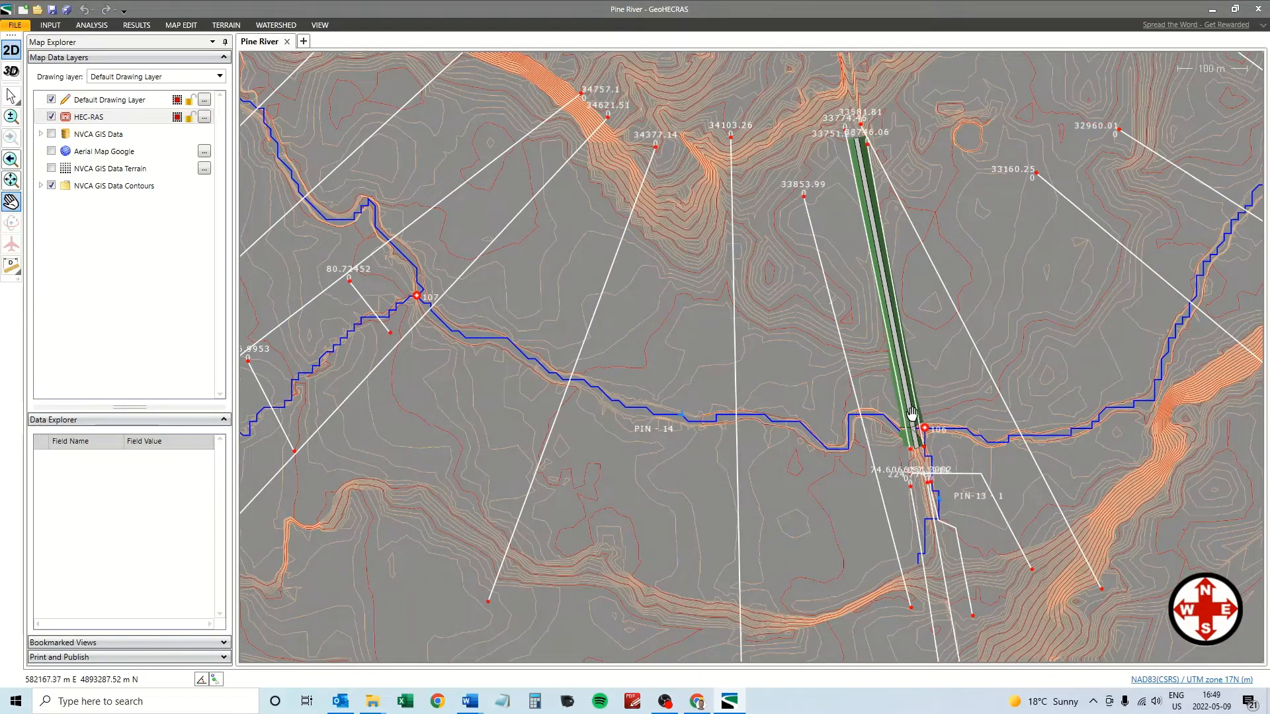
click(11, 95)
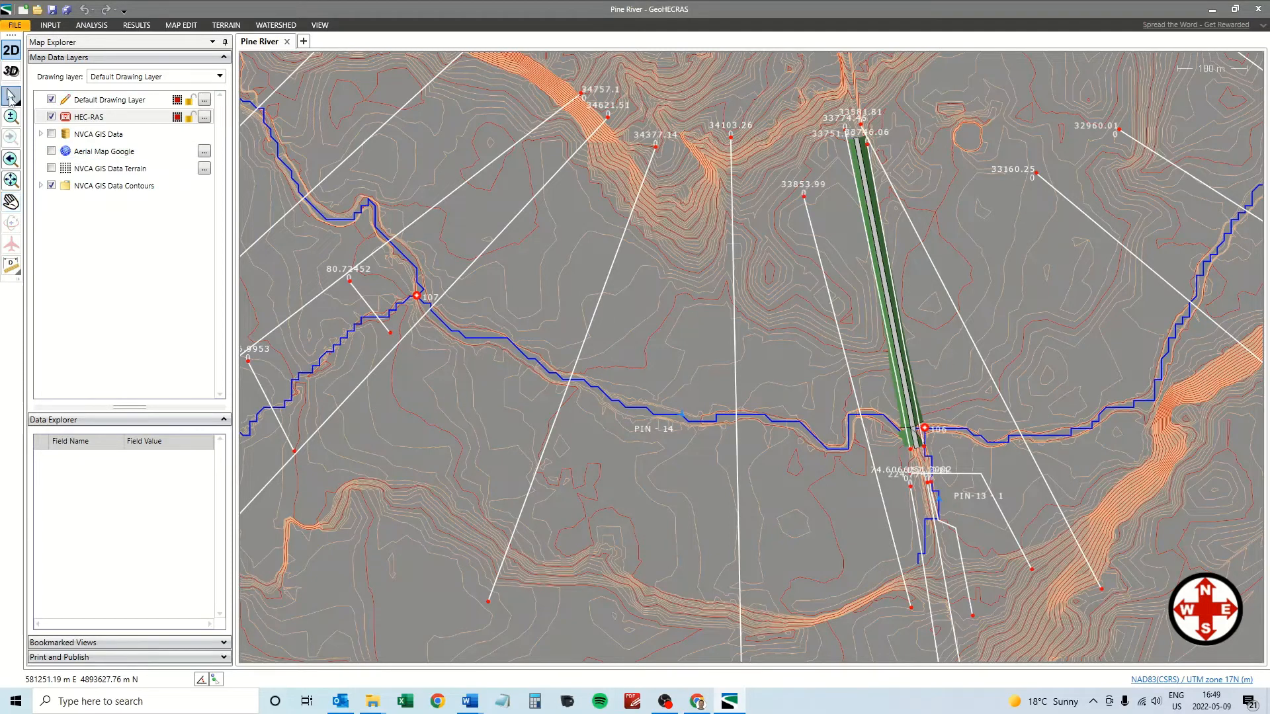
click(910, 412)
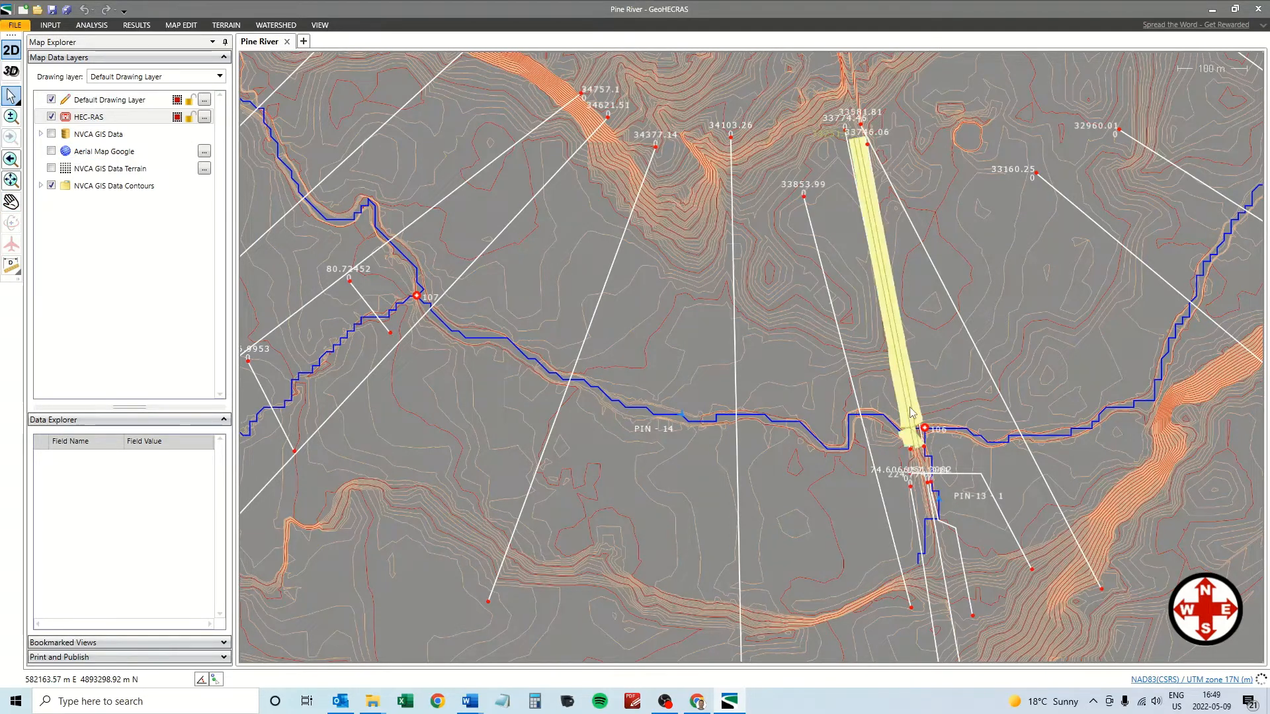
double_click(911, 412)
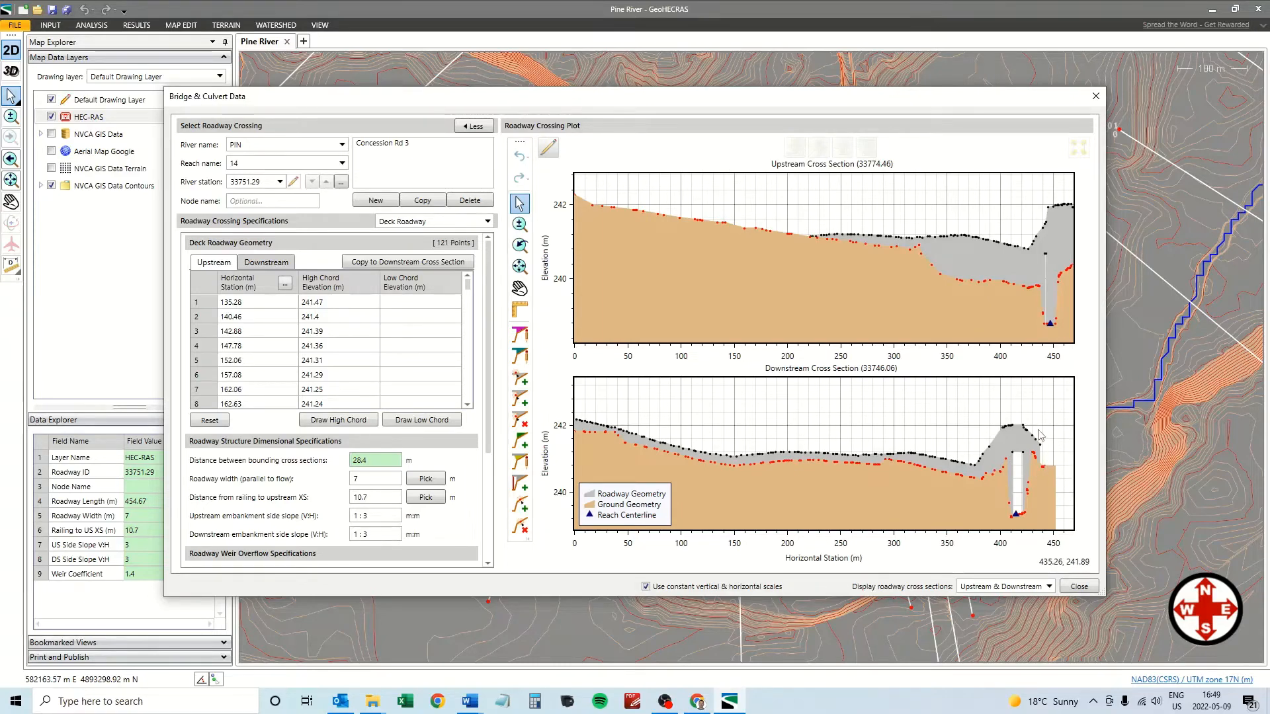
click(1078, 148)
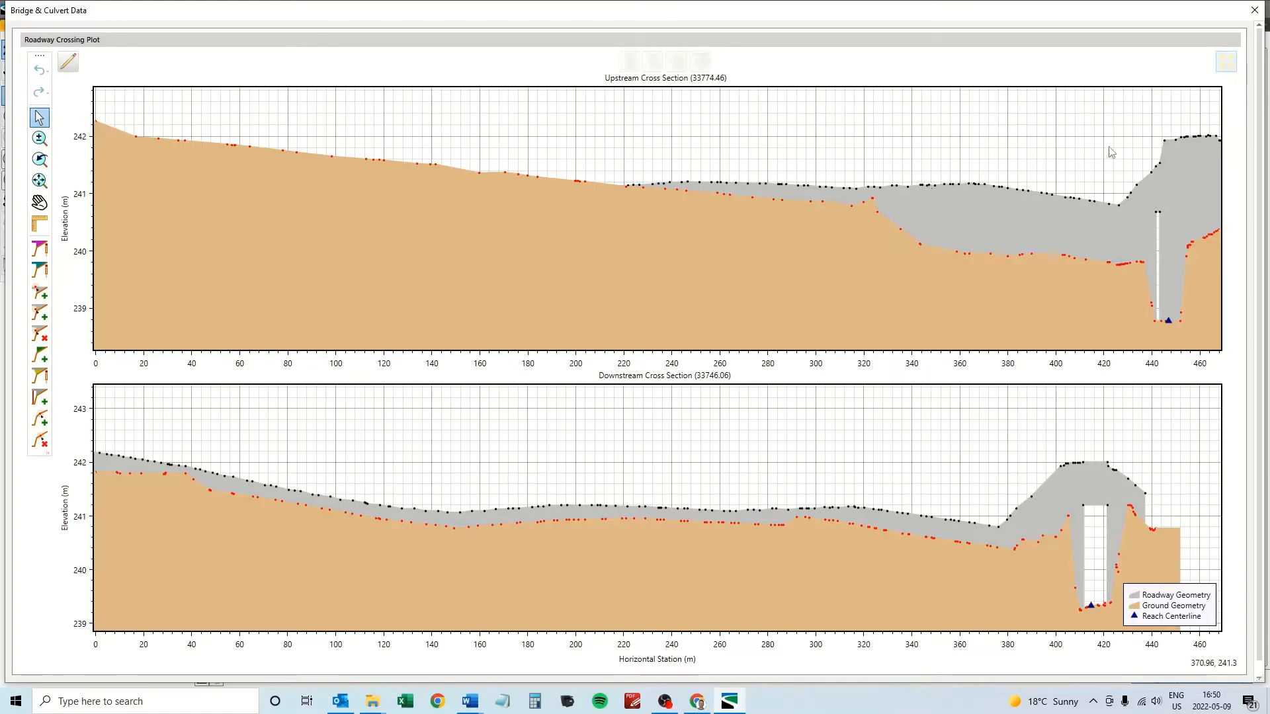
click(1226, 61)
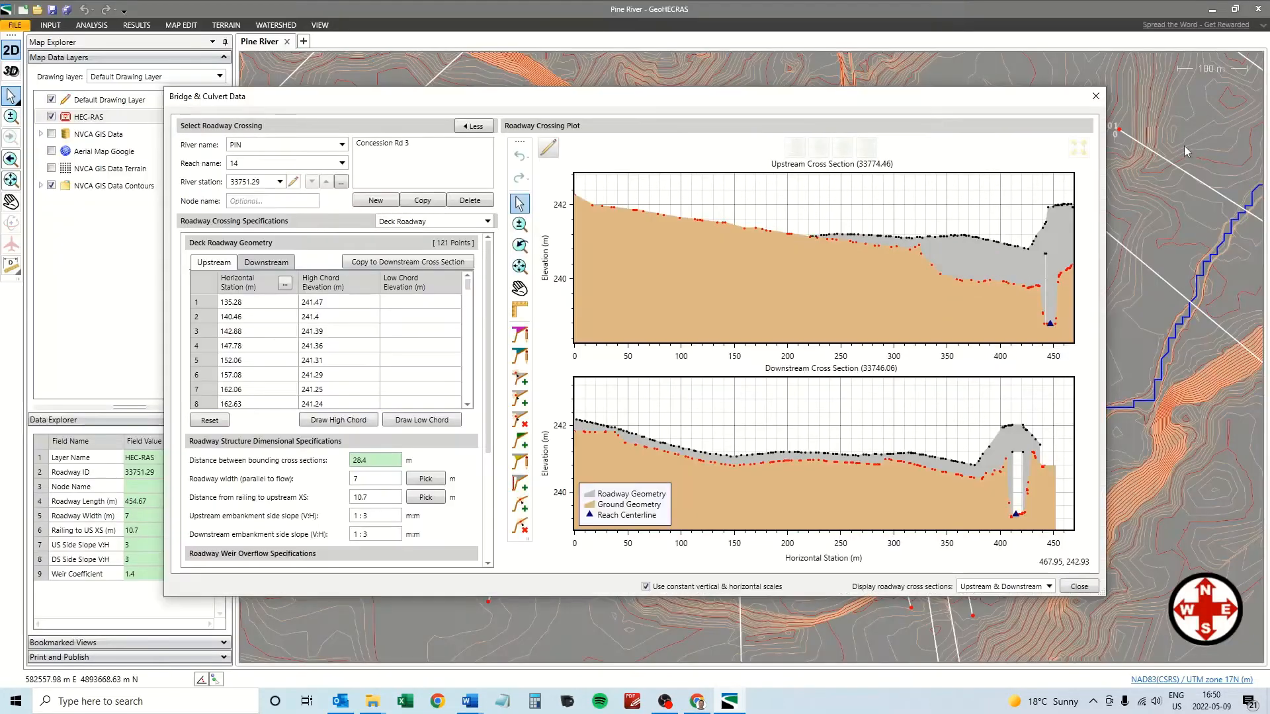
click(1096, 96)
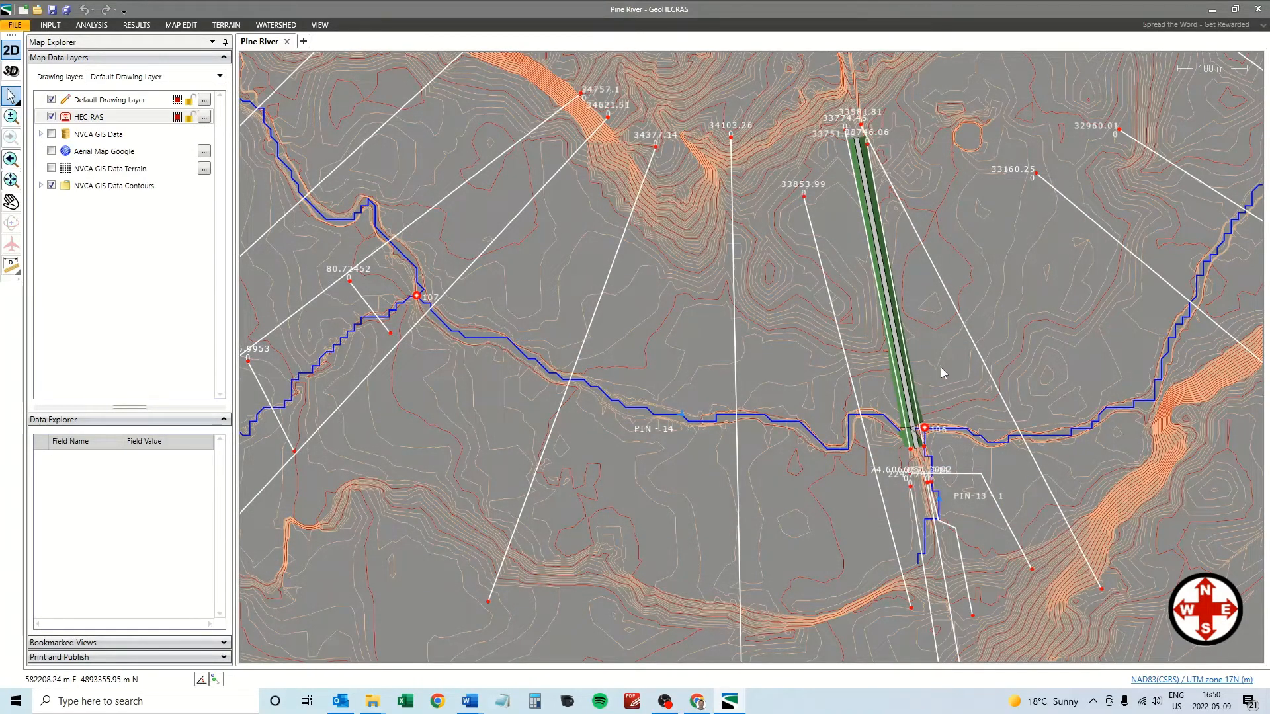
Delete roadway crossing 33751.29 and cross sections 33774.46 and 33746.06.
click(898, 355)
key(Delete)
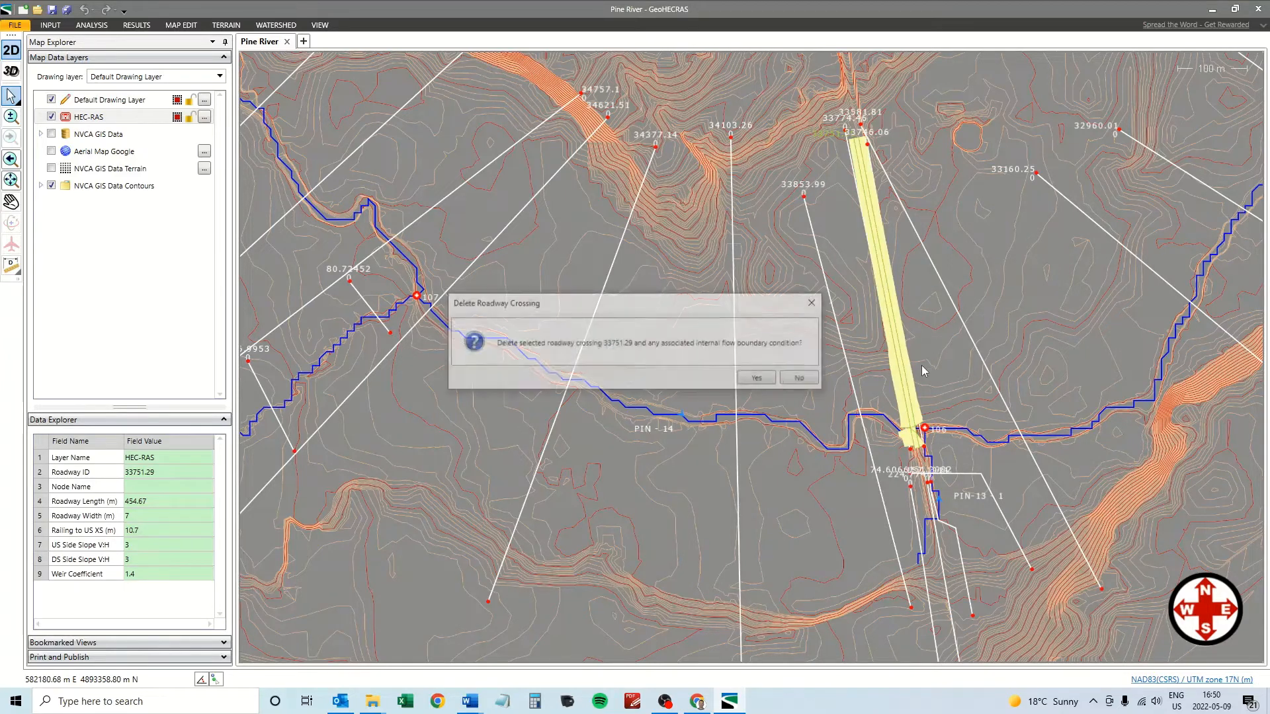
click(760, 388)
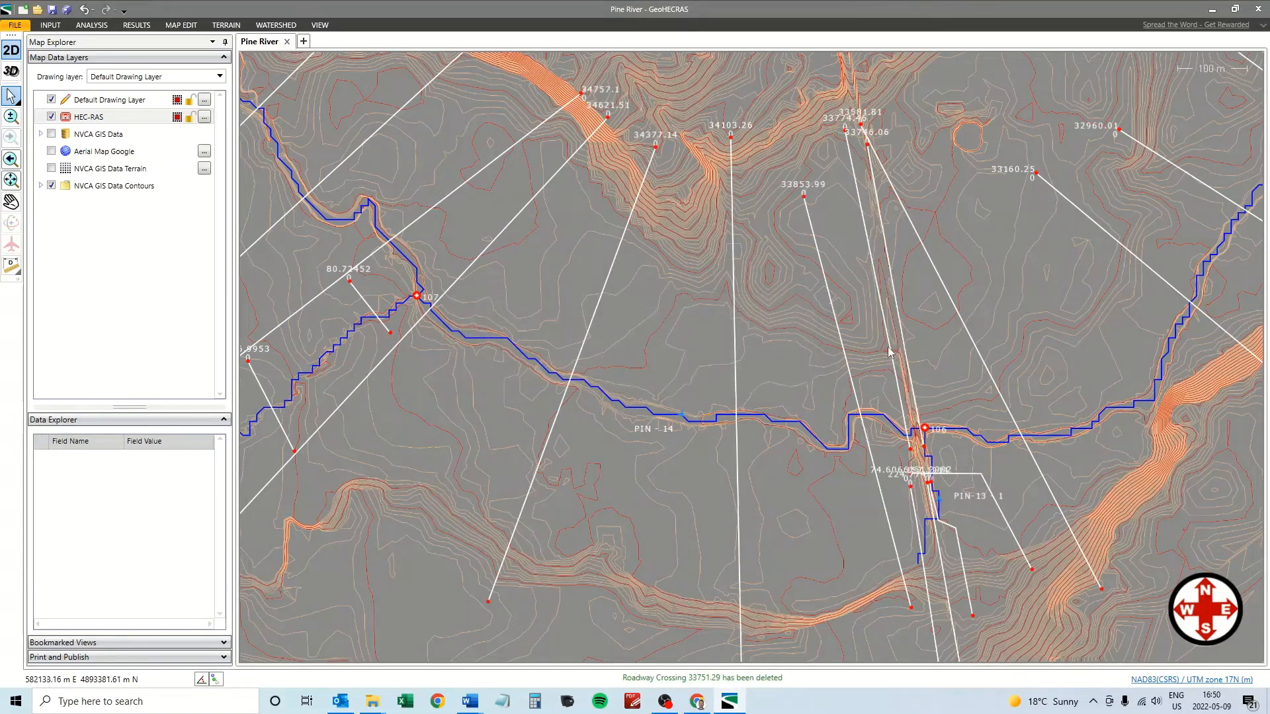
click(869, 239)
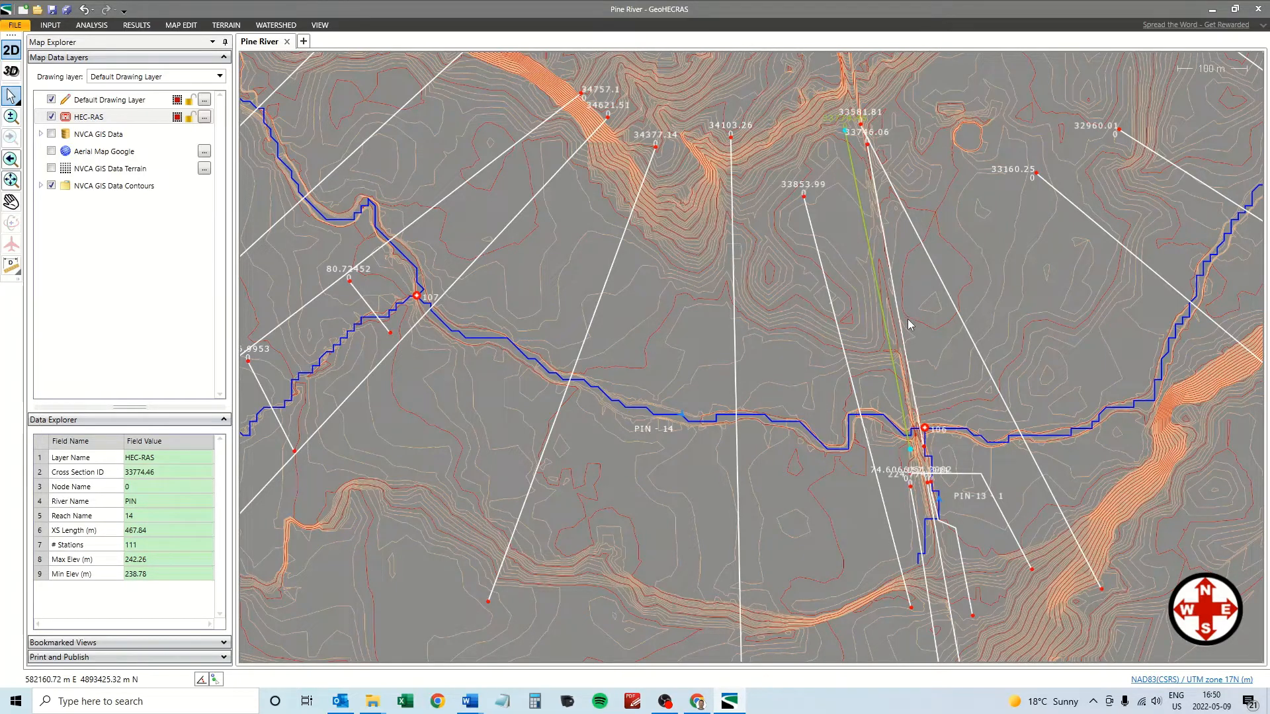
key(Delete)
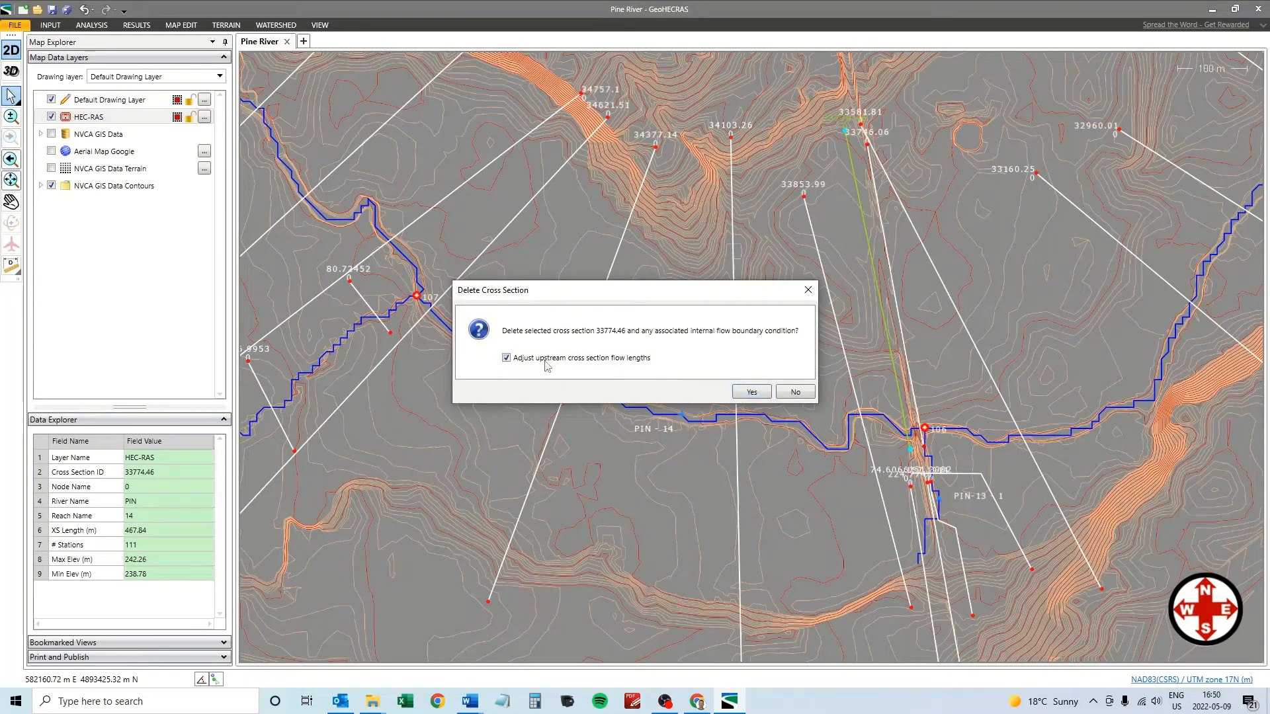
click(752, 392)
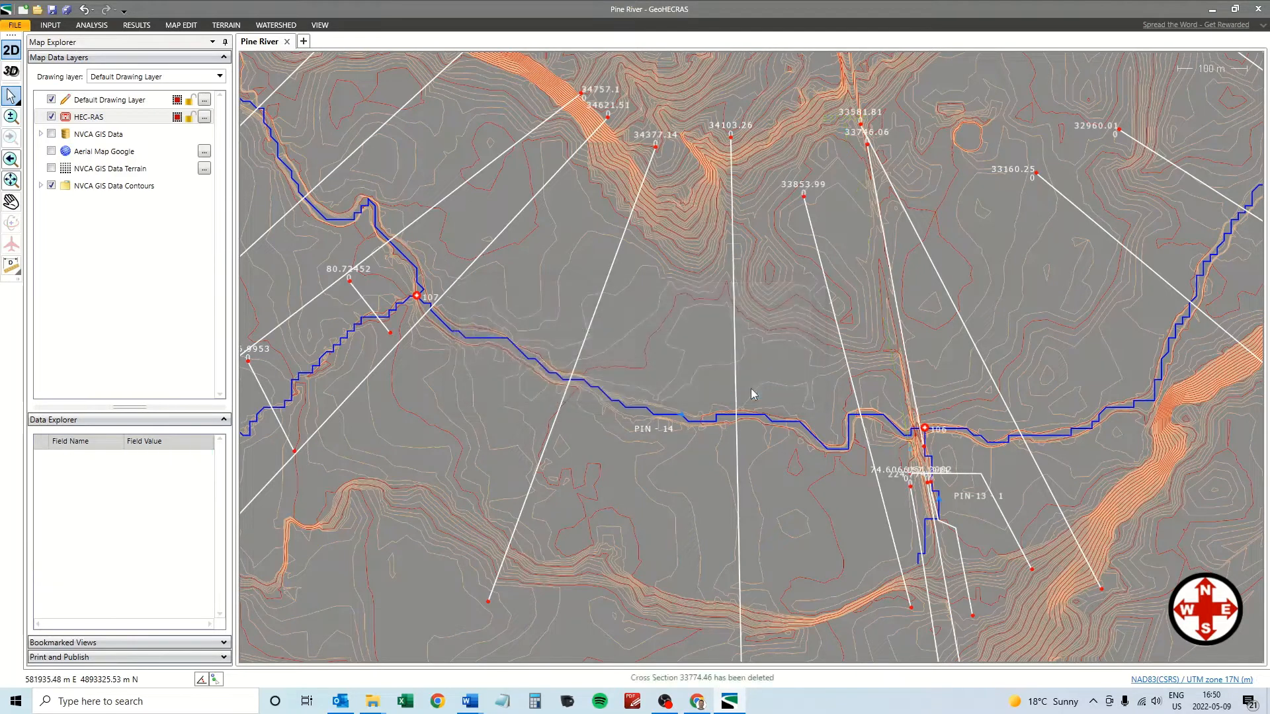
click(900, 325)
key(Delete)
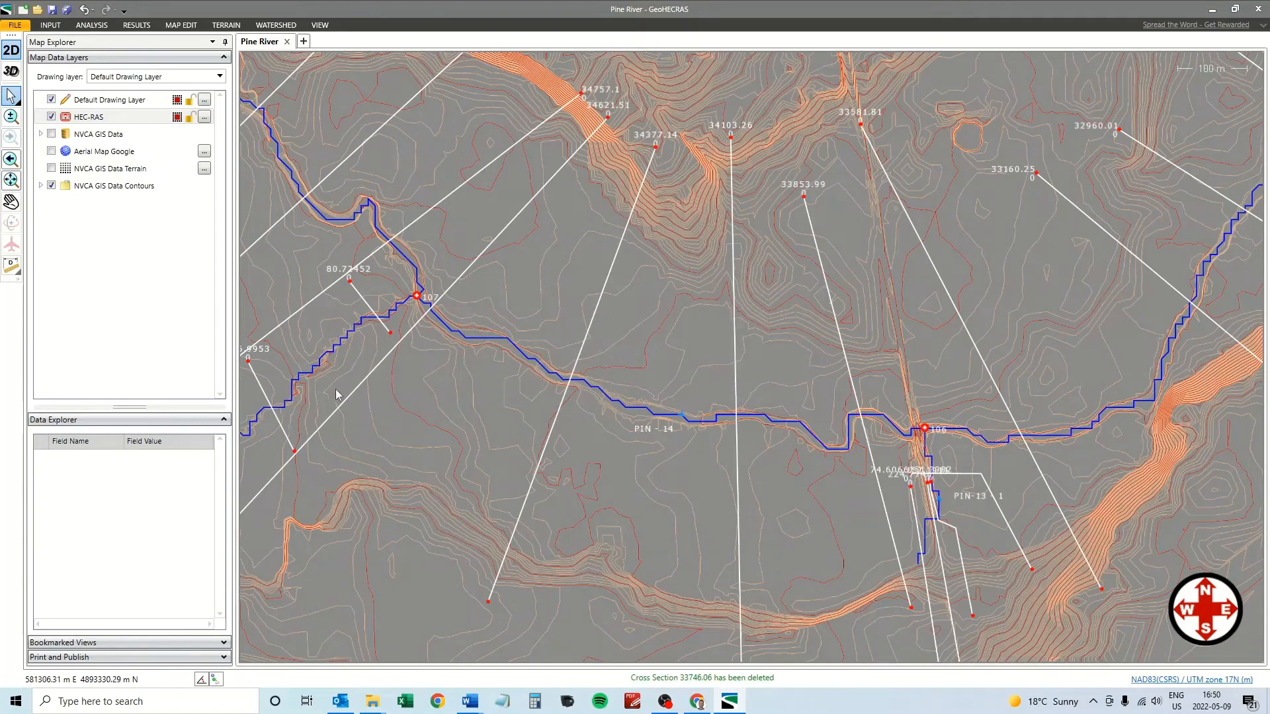
Pan and zoom the map to centre on the river junction area.
click(11, 202)
drag(631, 480, 482, 404)
scroll(708, 448, up, 2)
scroll(708, 449, up, 1)
drag(737, 428, 599, 436)
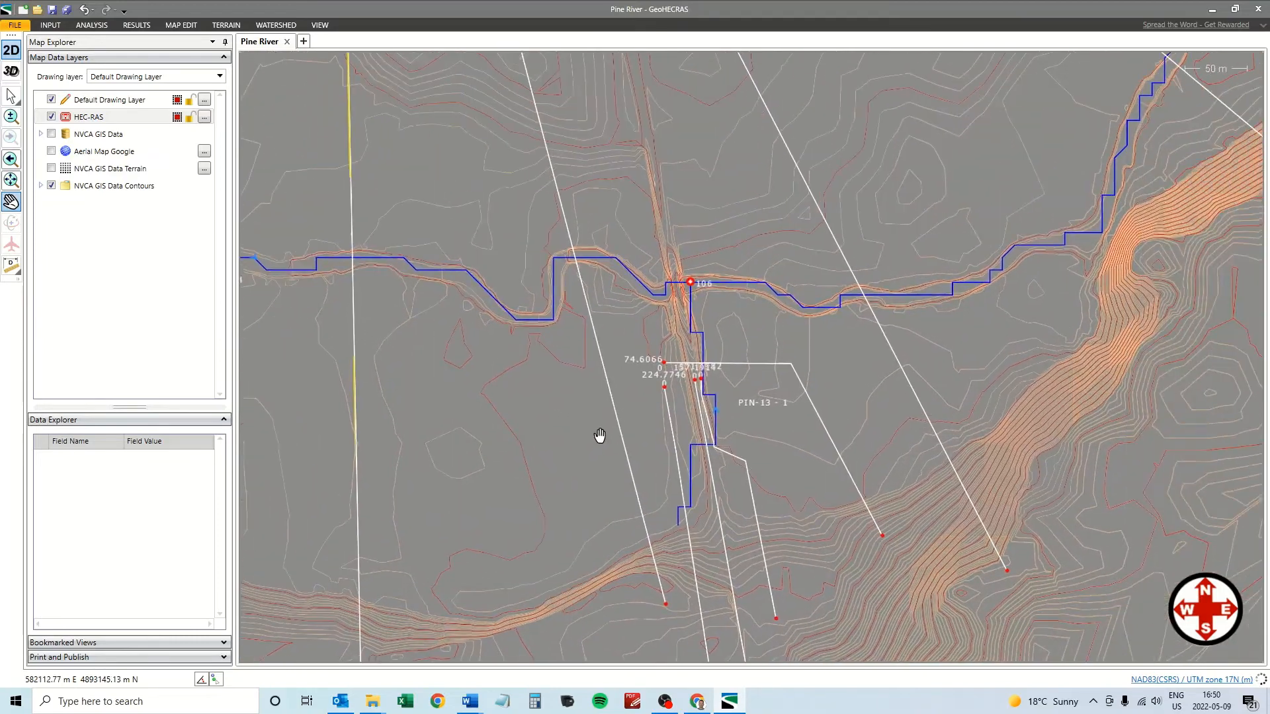
Save the Pine River project from the quick-access toolbar.
scroll(599, 436, up, 1)
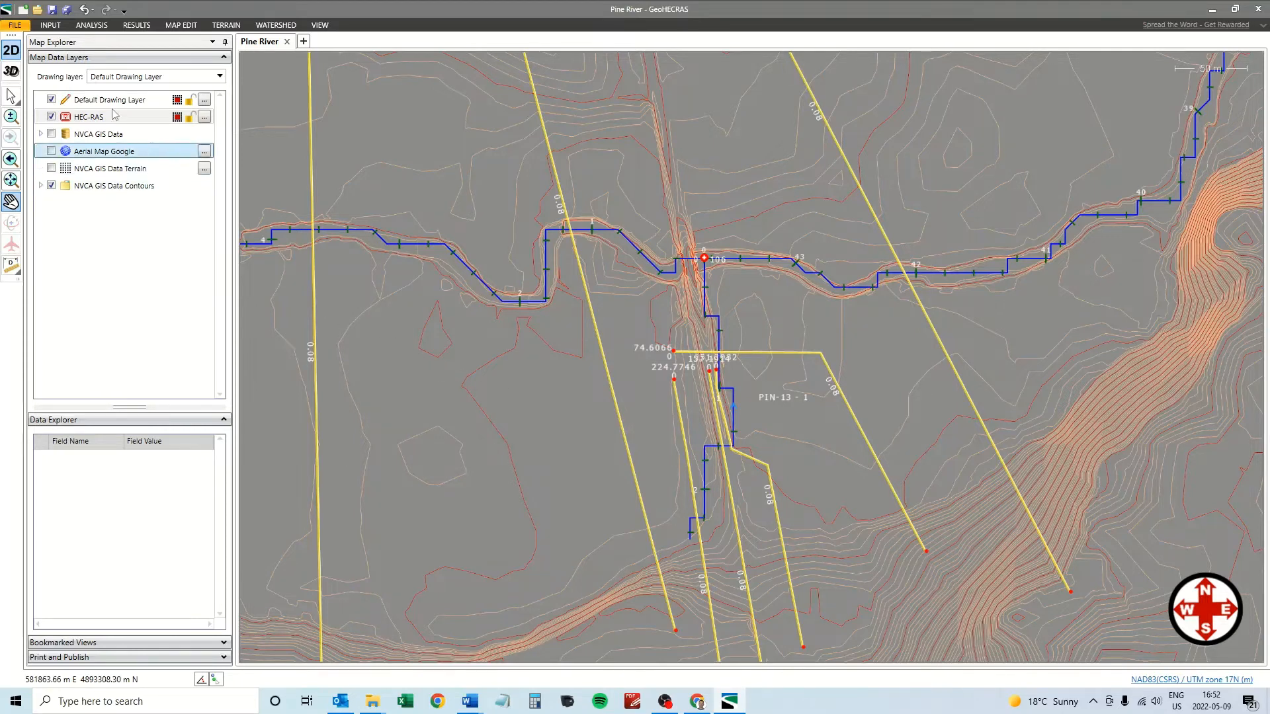
click(53, 9)
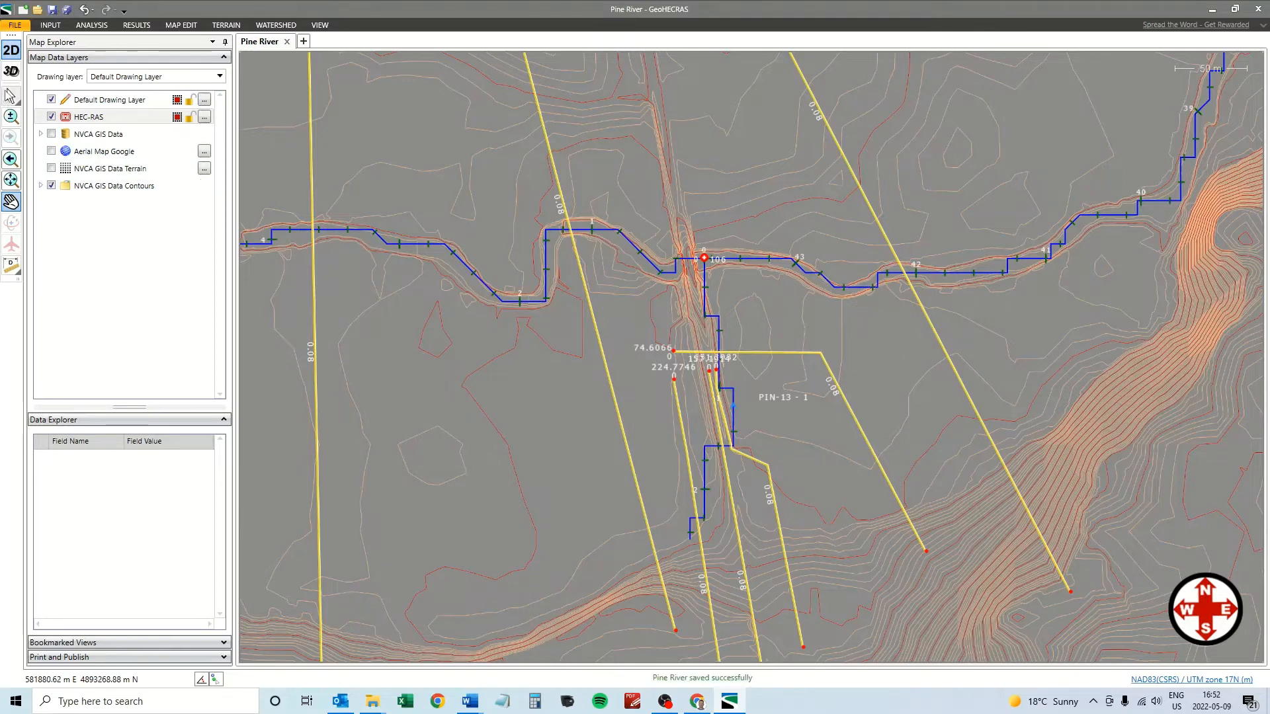
Delete PIN-13 cross sections 74.6066, 151.2982, 157.1914 and 224.7746.
click(10, 97)
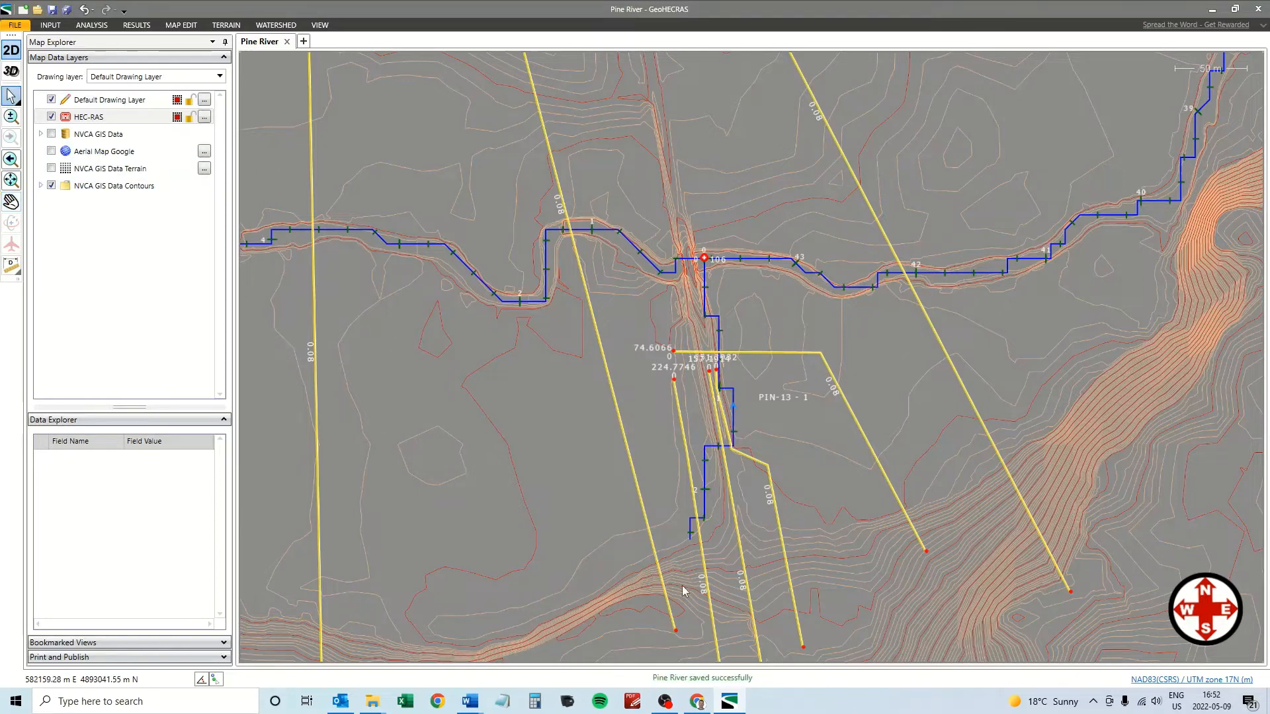
click(867, 447)
key(Delete)
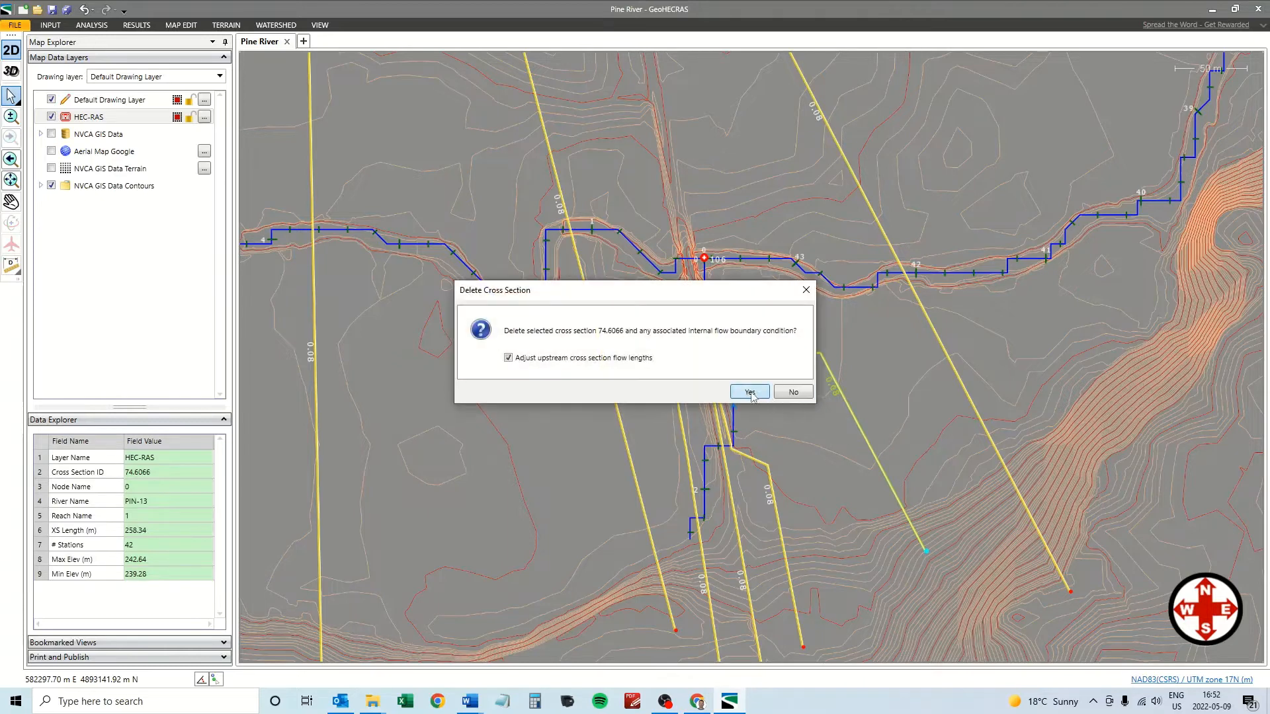
click(744, 391)
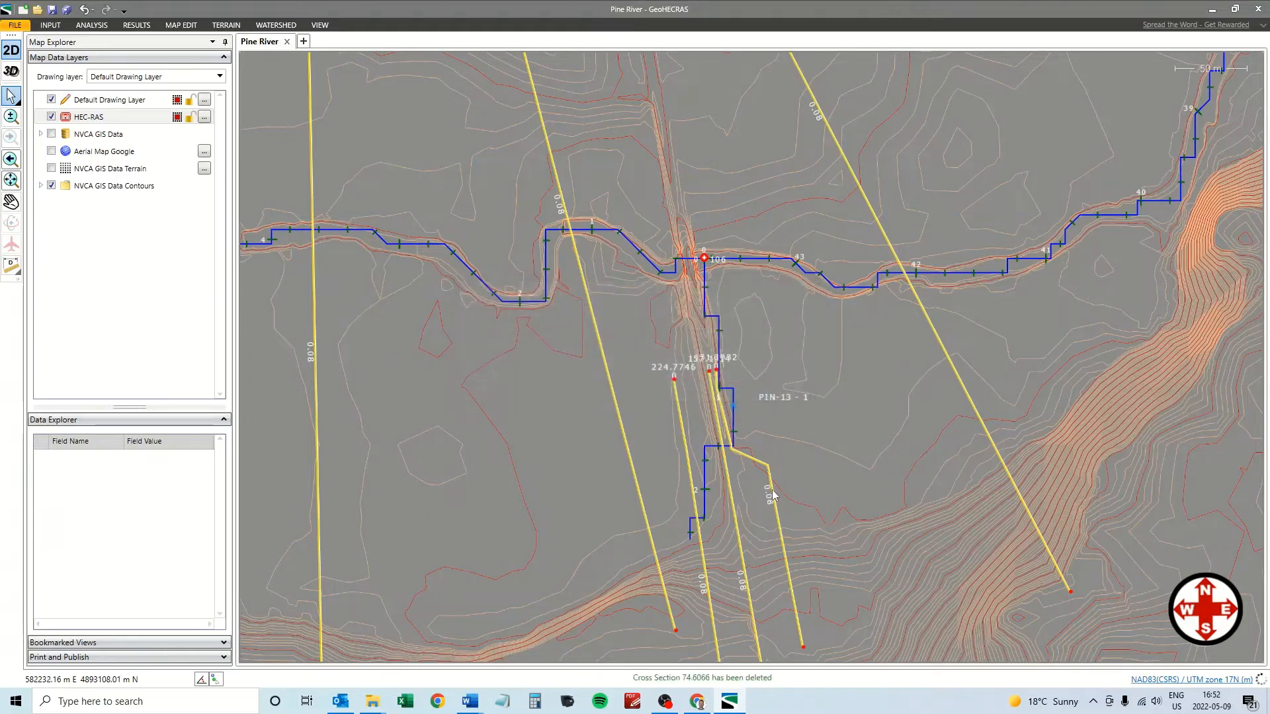
click(779, 522)
key(Delete)
key(Return)
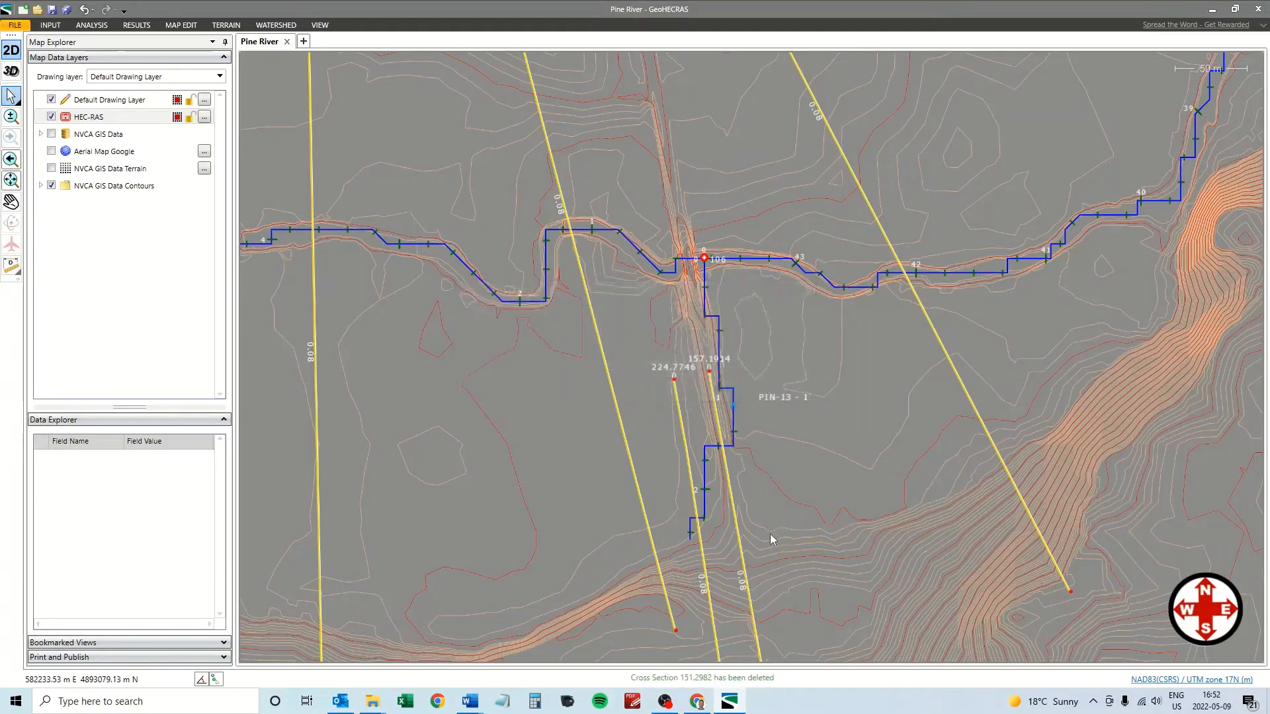
click(736, 522)
key(Delete)
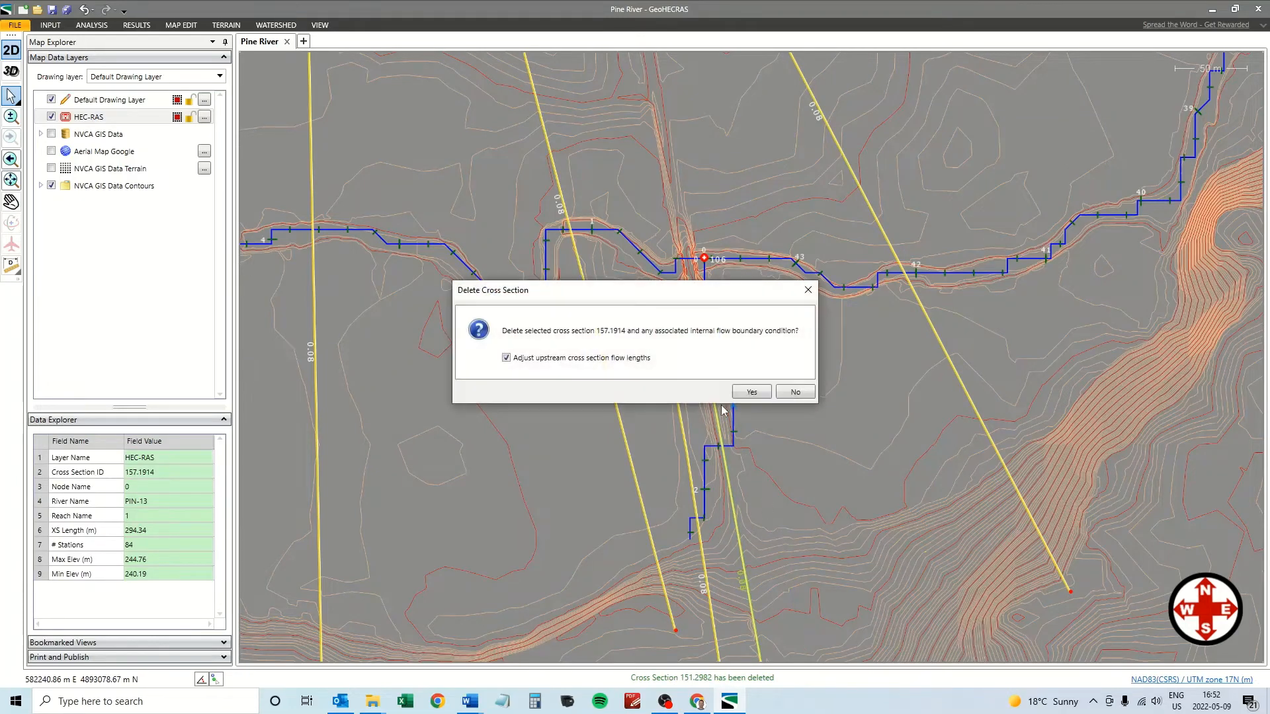
key(Return)
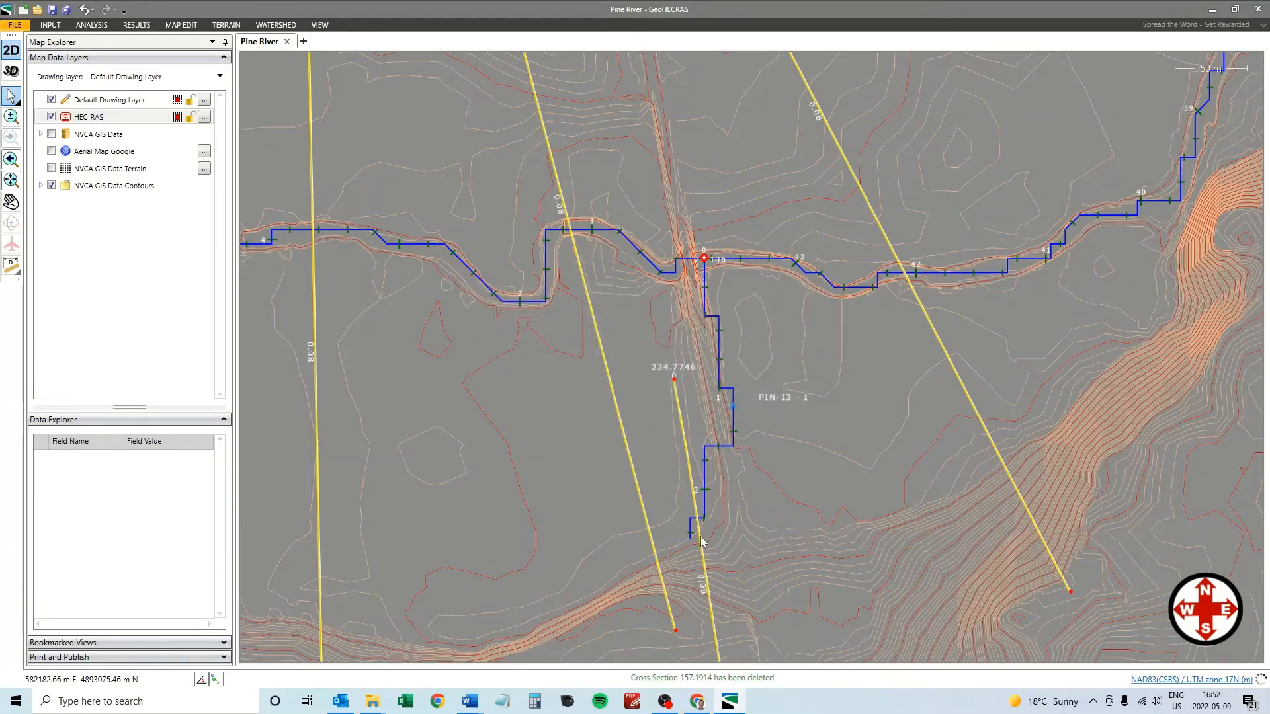
click(699, 542)
key(Delete)
click(747, 375)
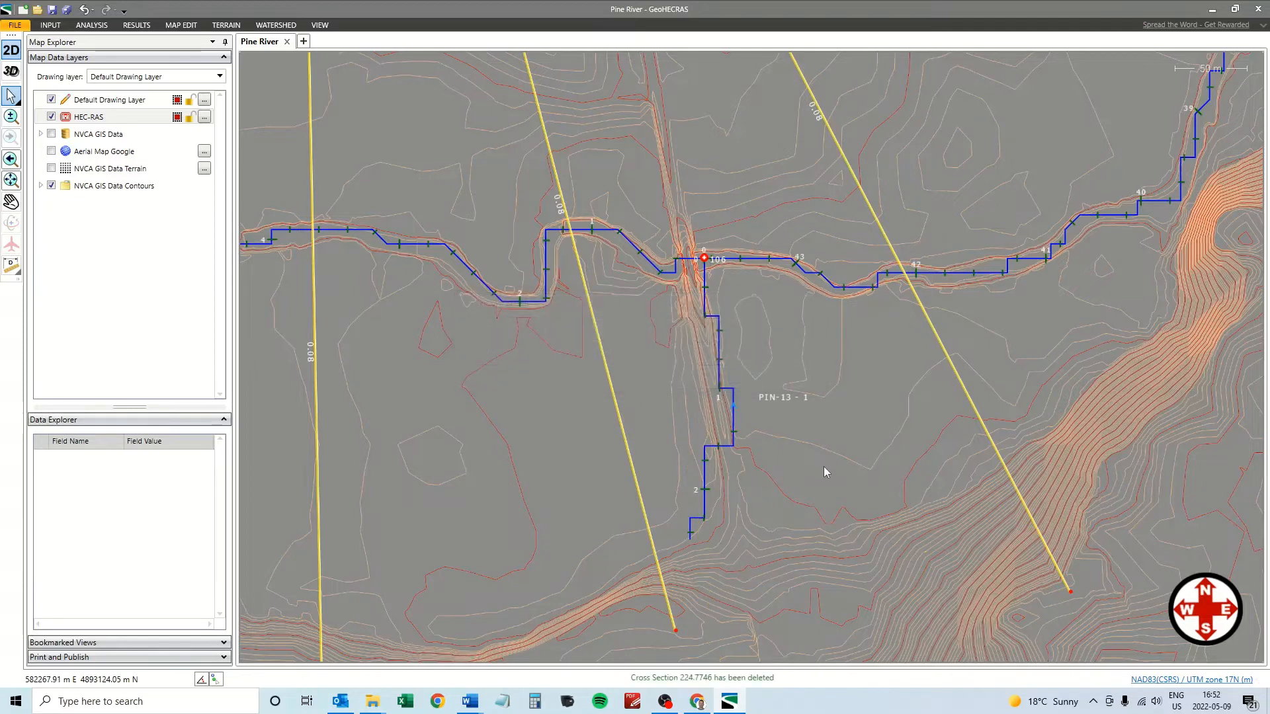
Delete the PIN-13 river reach along with its associated data.
click(733, 398)
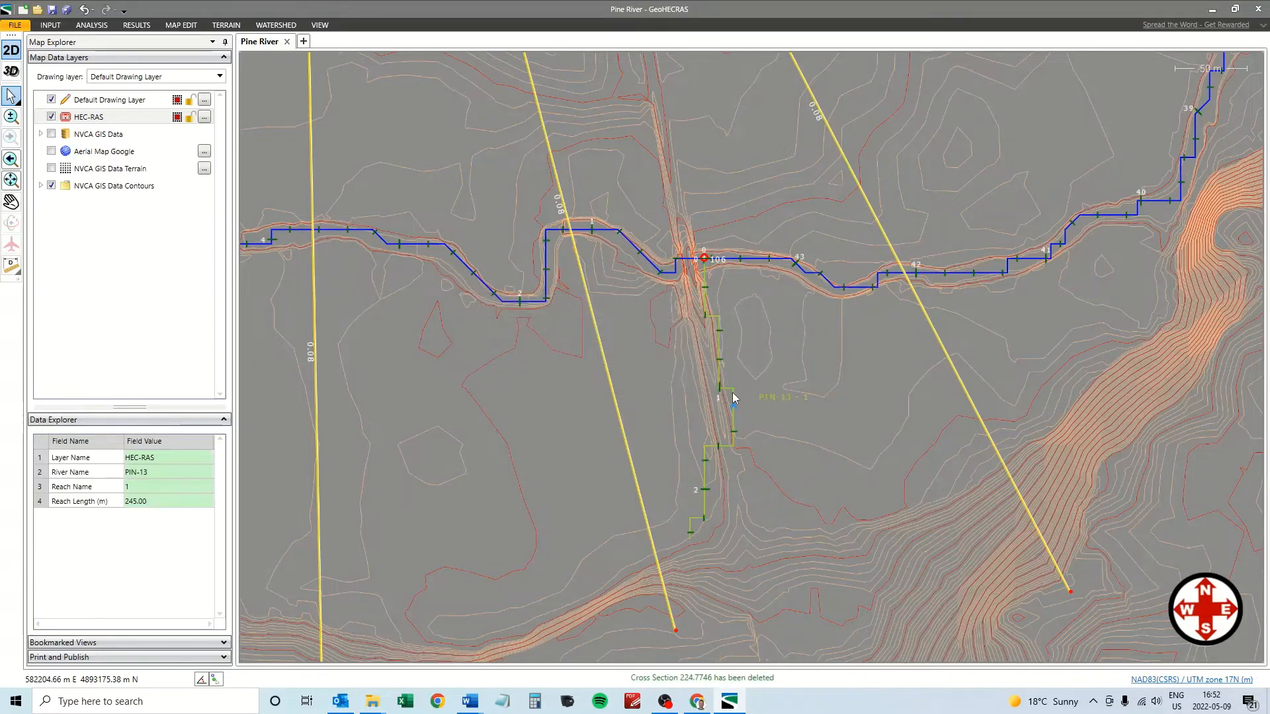
right_click(732, 398)
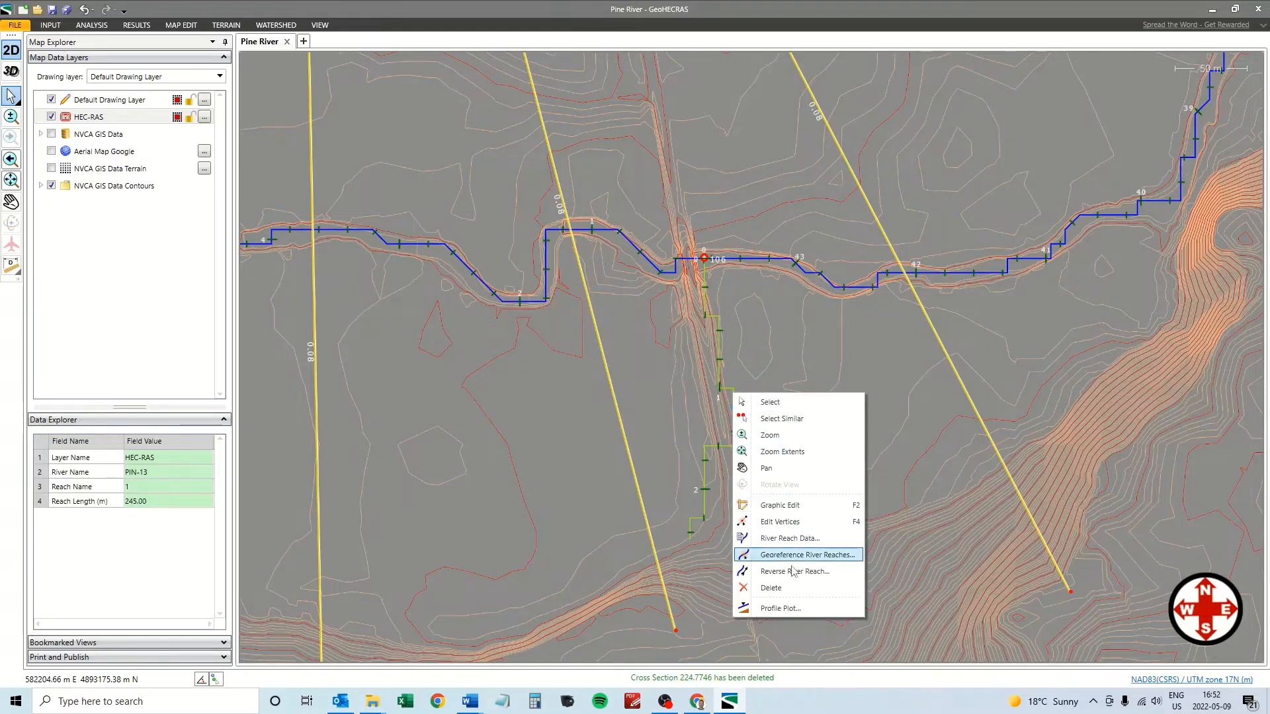
click(781, 589)
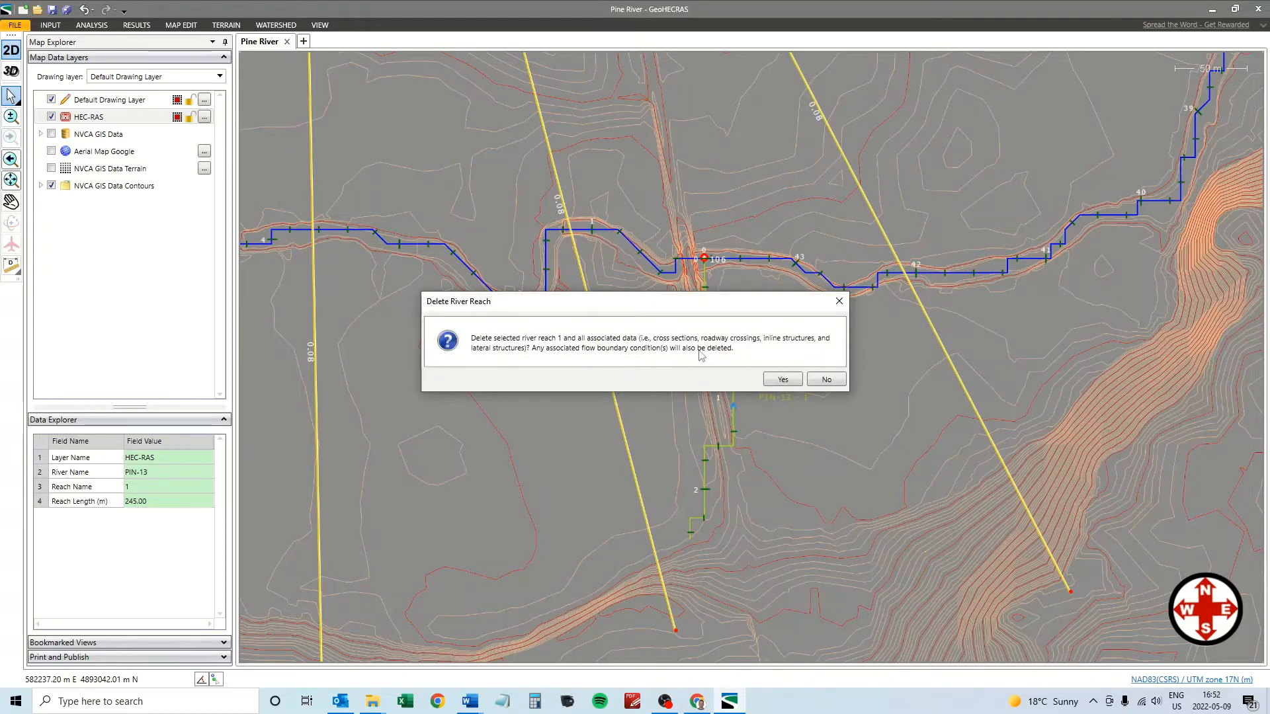
click(782, 379)
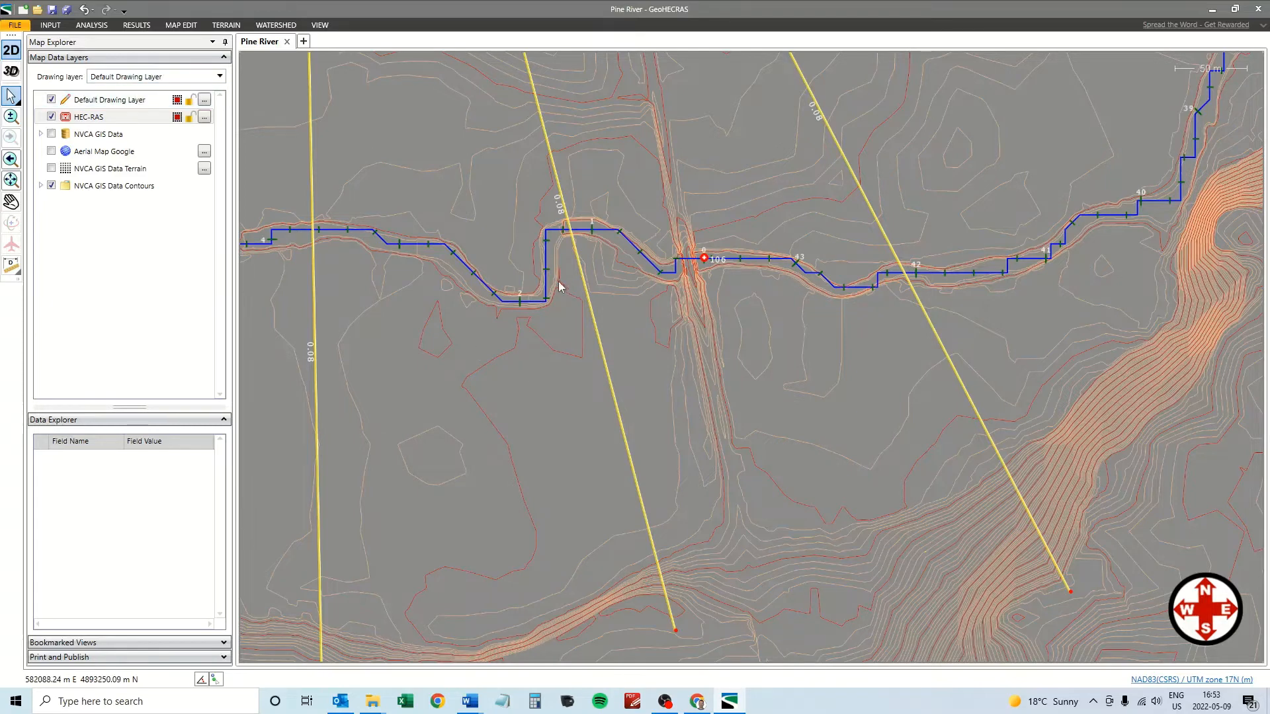
Open River Junction Data for junction 106 from its context menu.
click(704, 258)
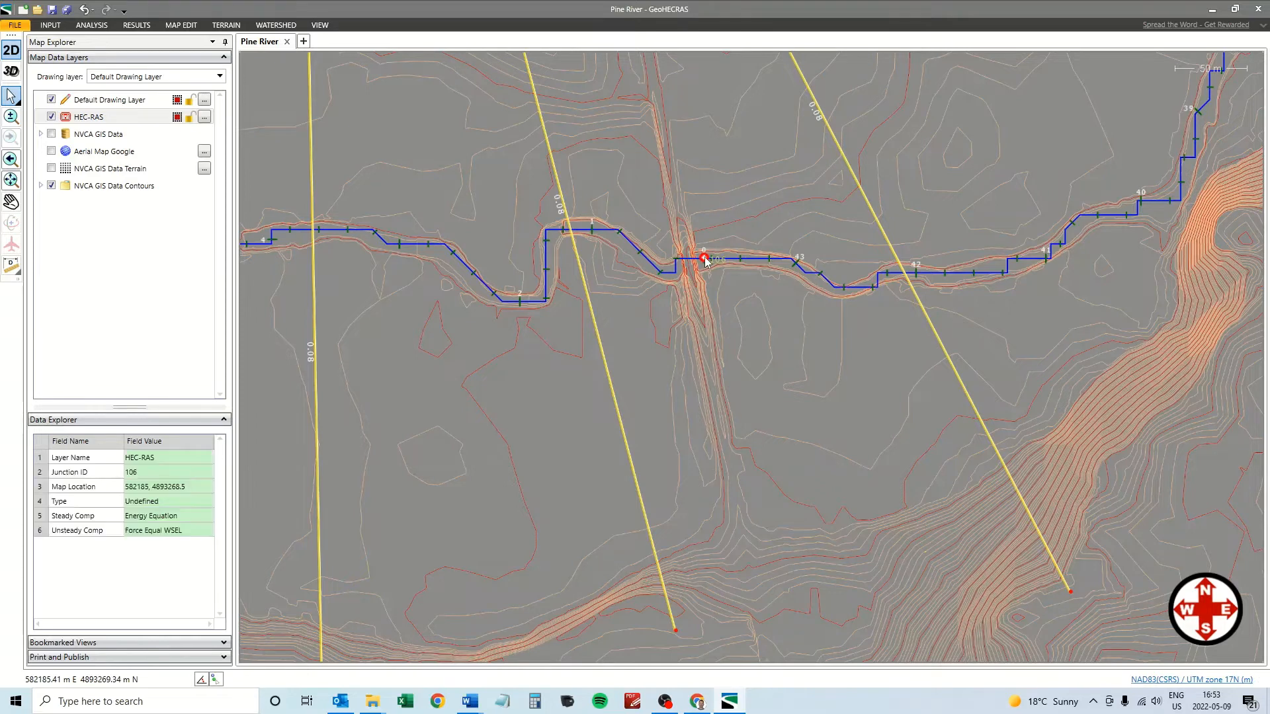
right_click(705, 260)
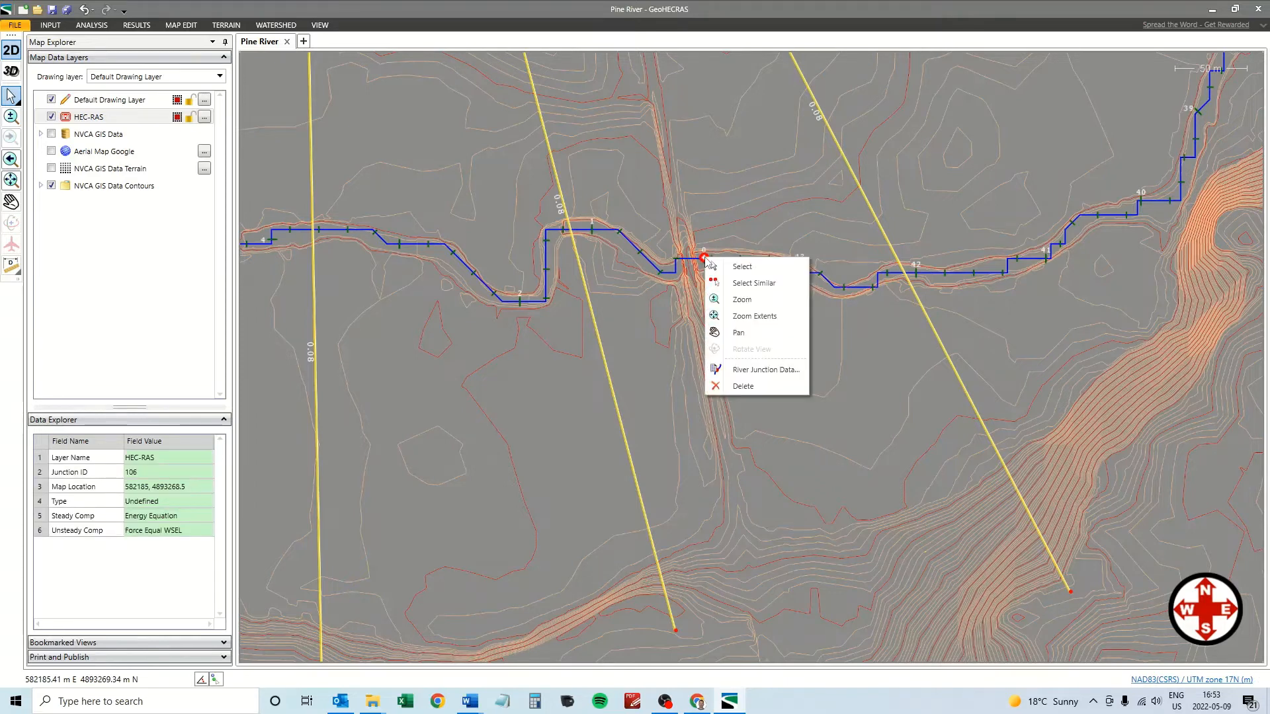
click(746, 372)
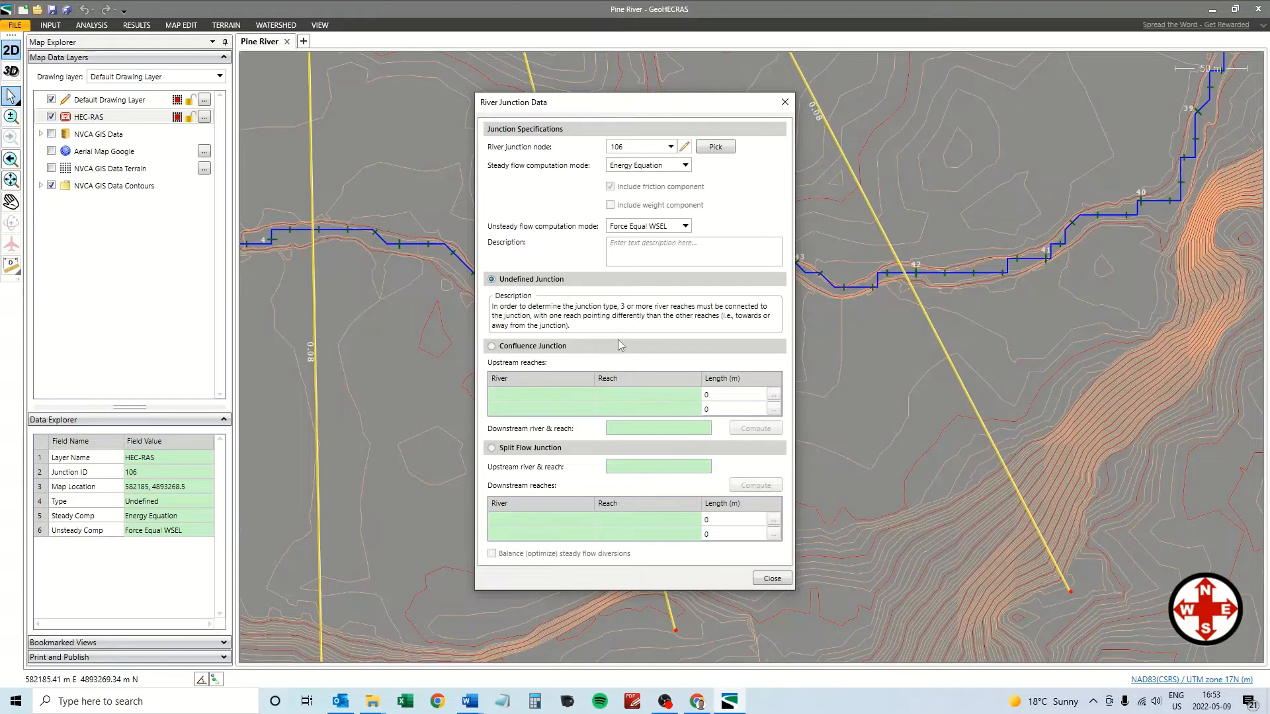
Close the junction data and compute steady flow for the current Existing scenario, profile PF 1.
click(771, 578)
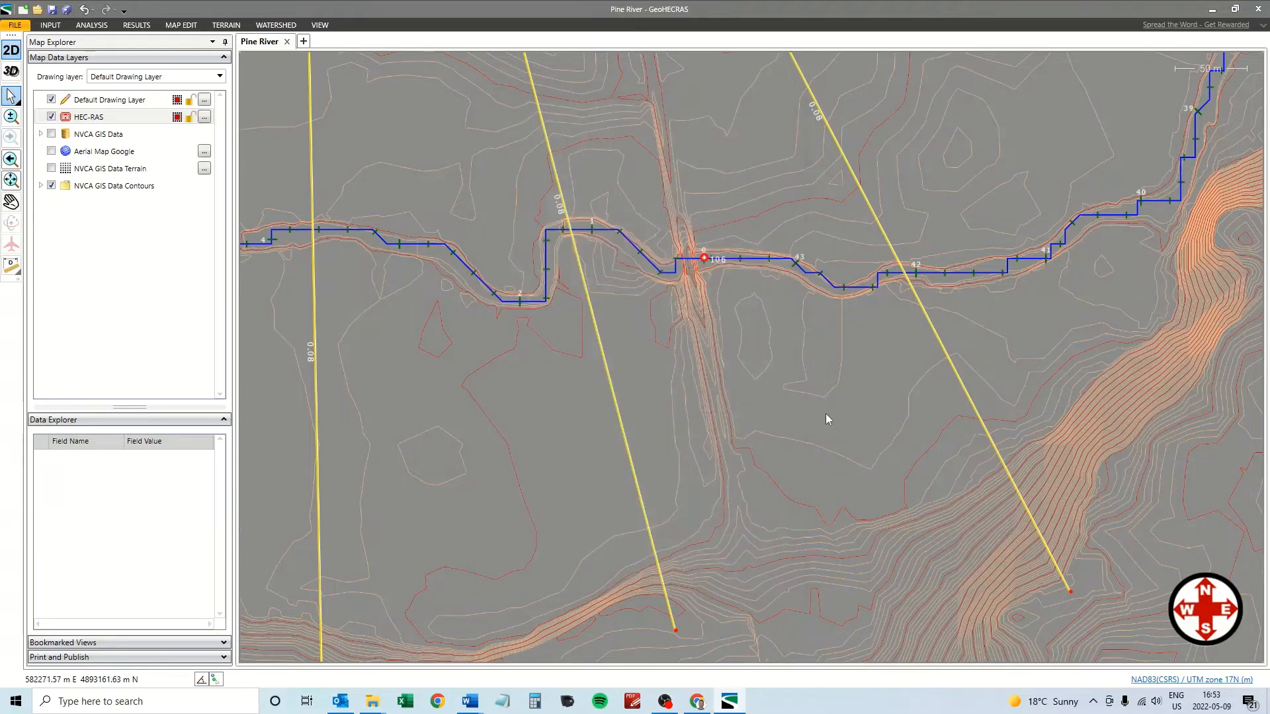
click(85, 26)
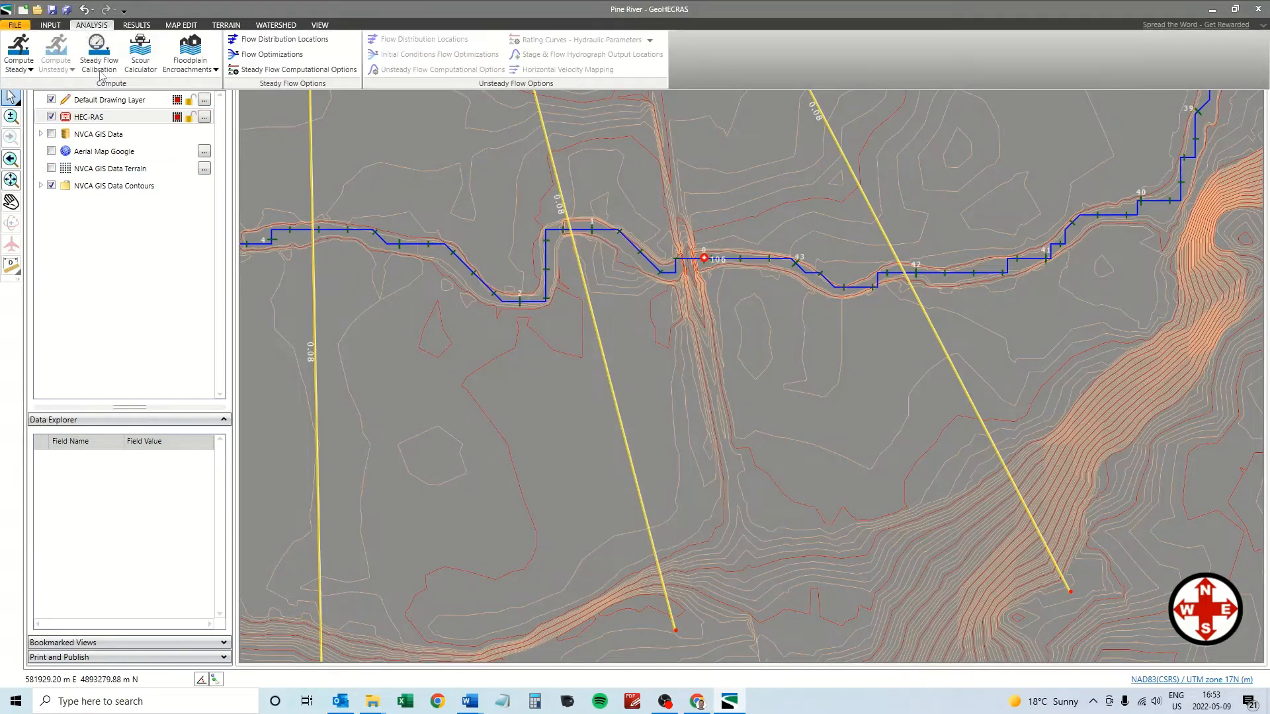
click(26, 71)
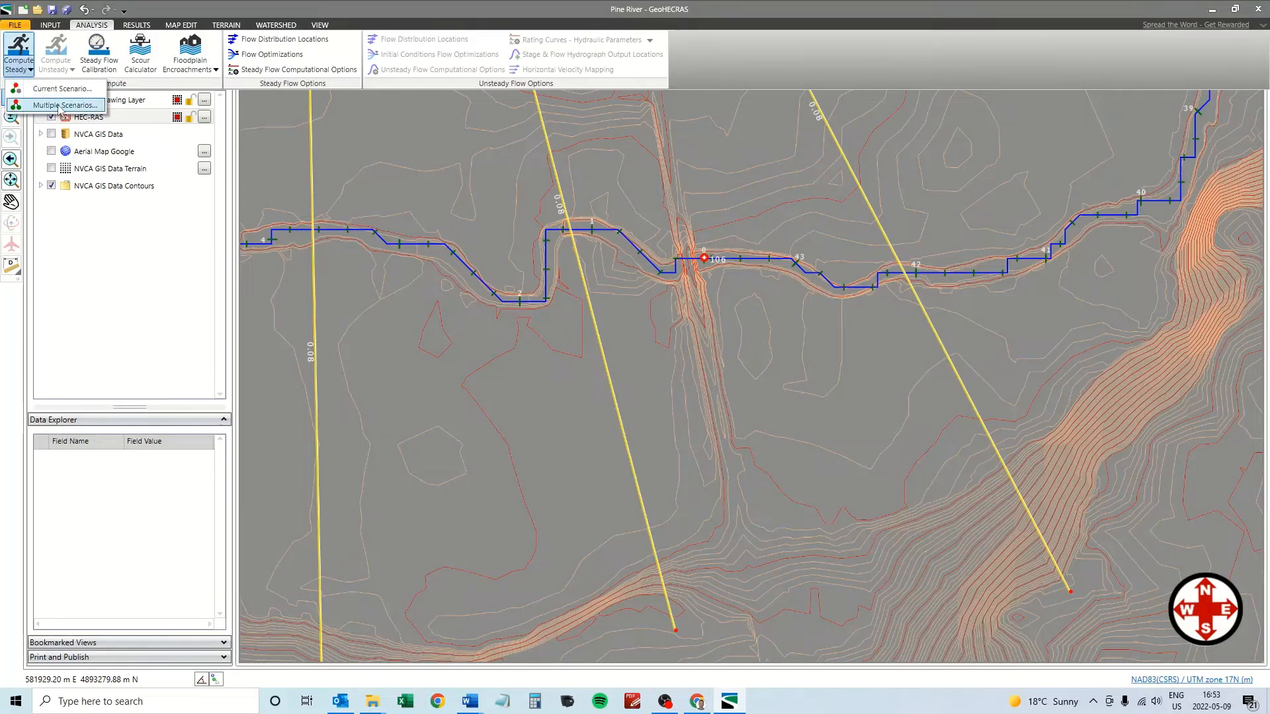
click(55, 89)
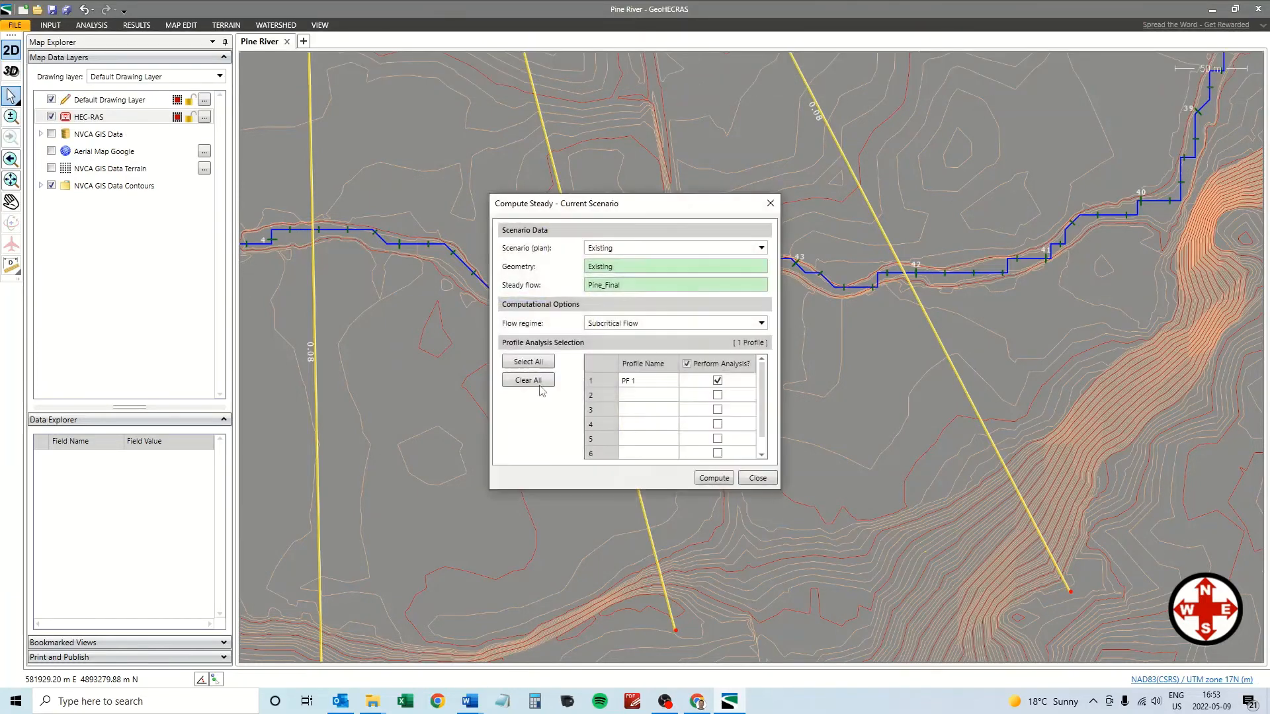
click(711, 479)
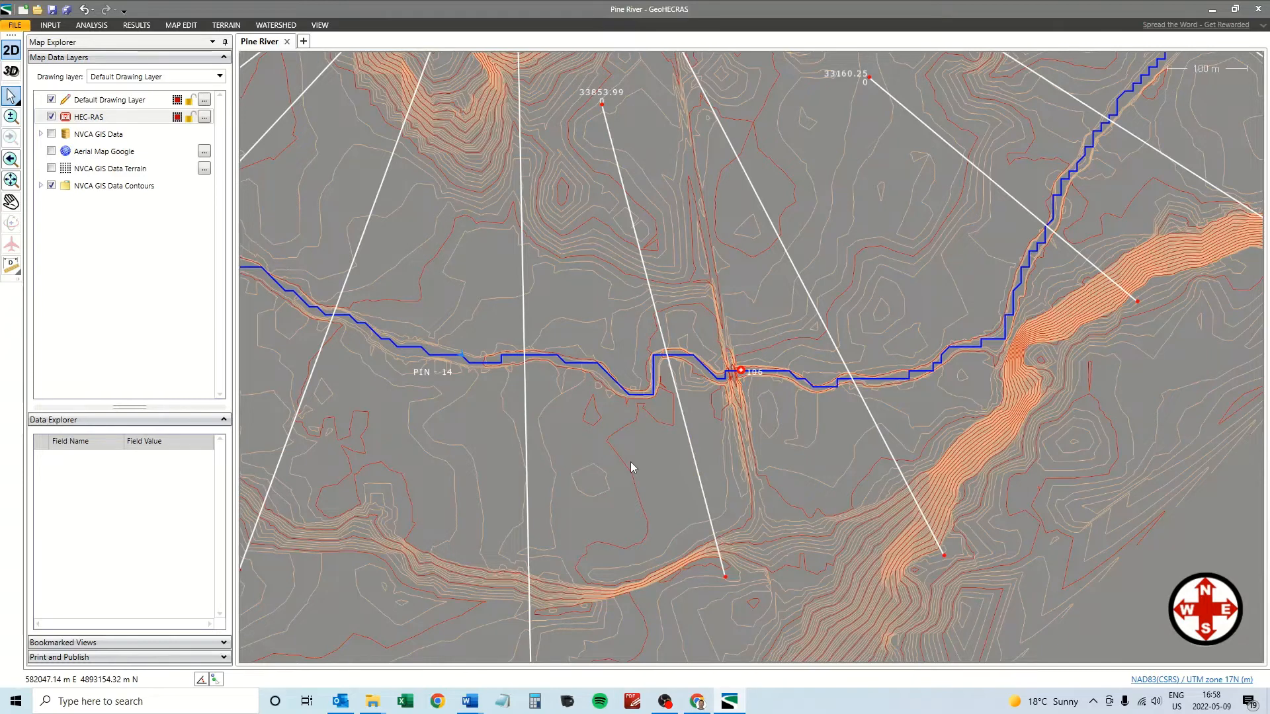
click(473, 366)
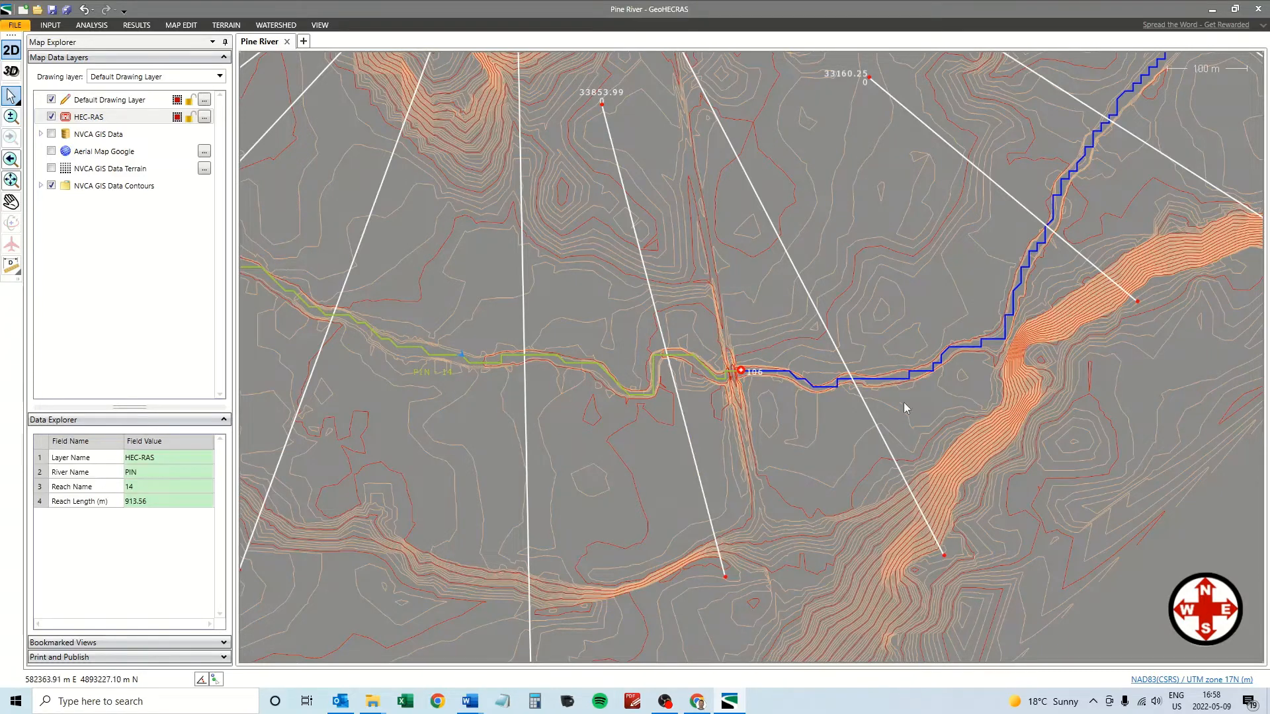
click(876, 382)
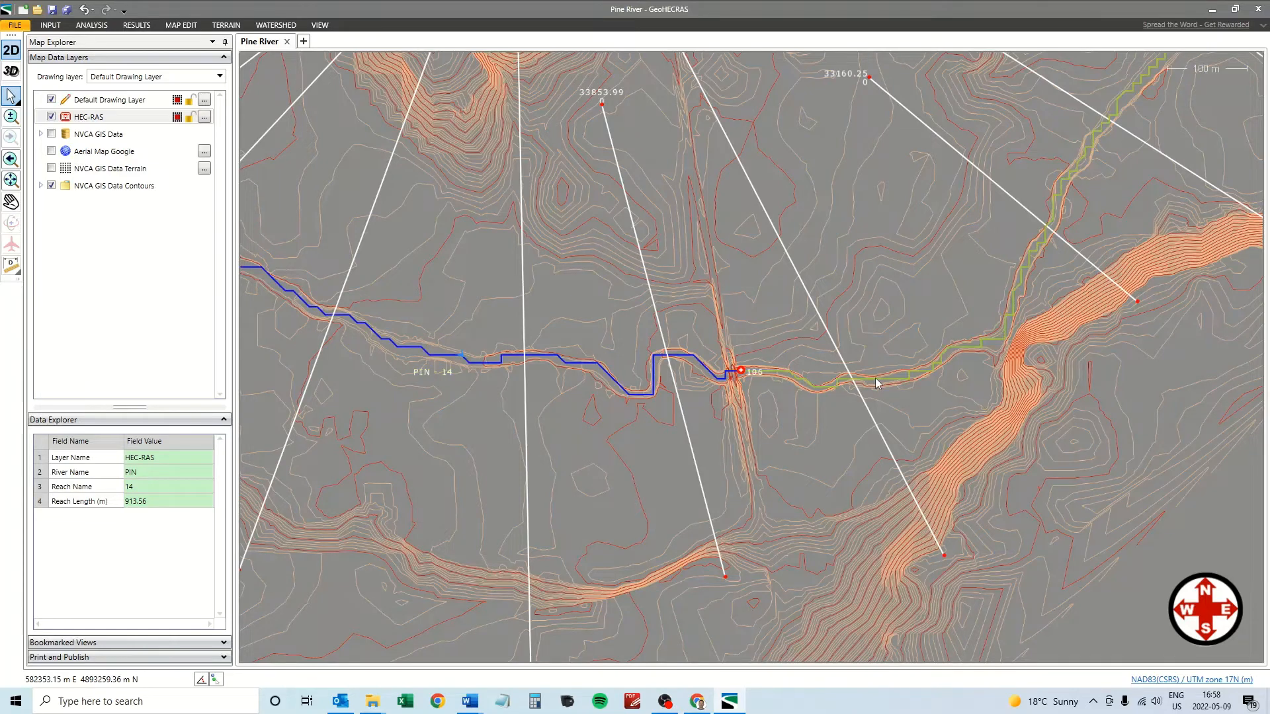
click(502, 363)
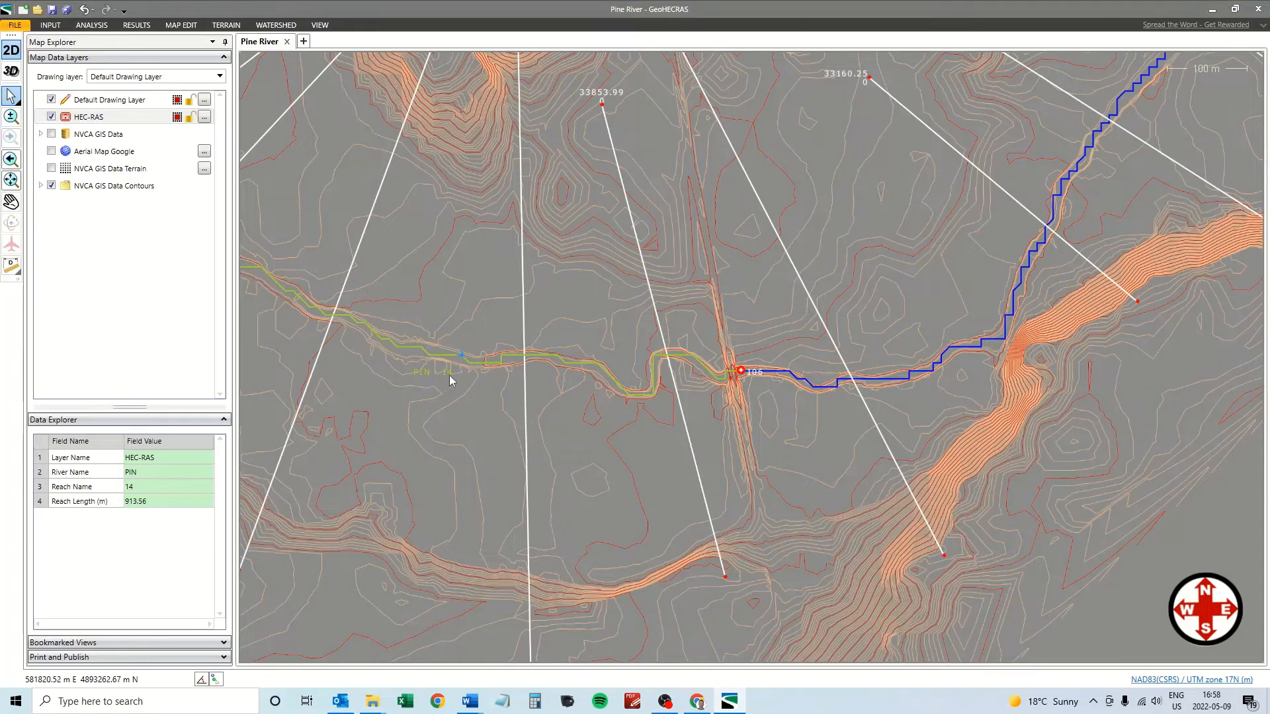
click(50, 25)
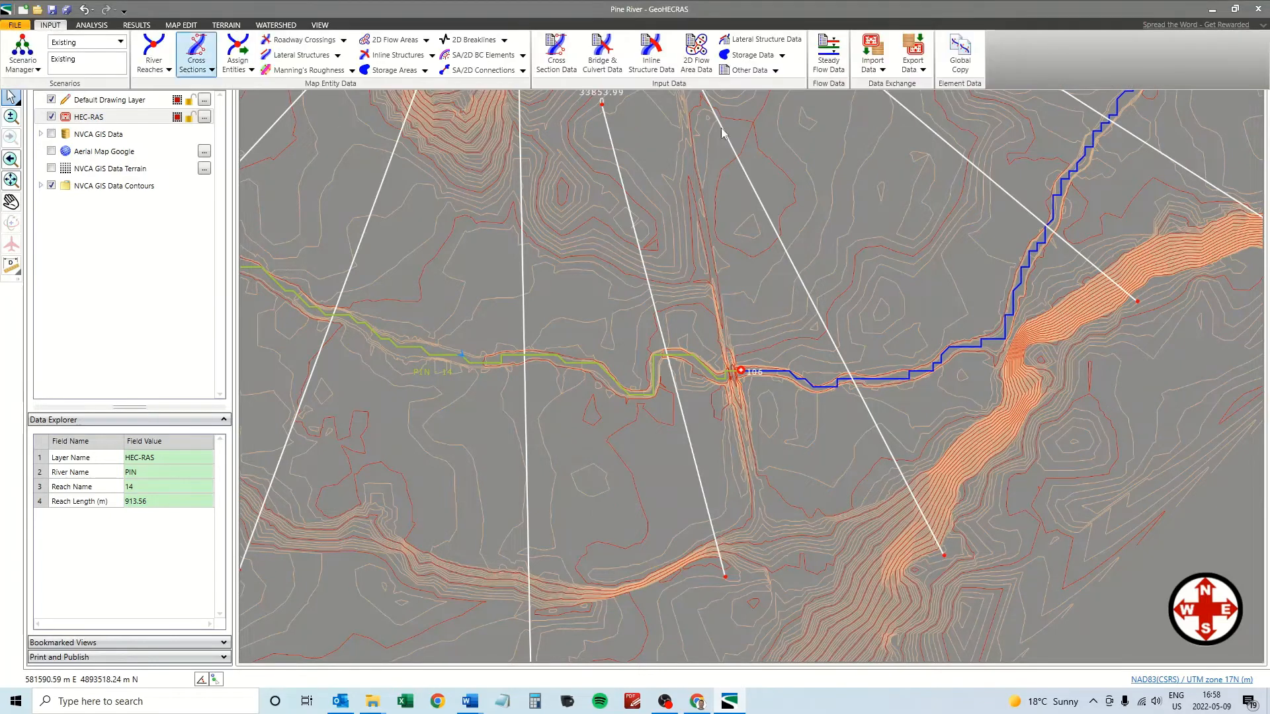
click(830, 59)
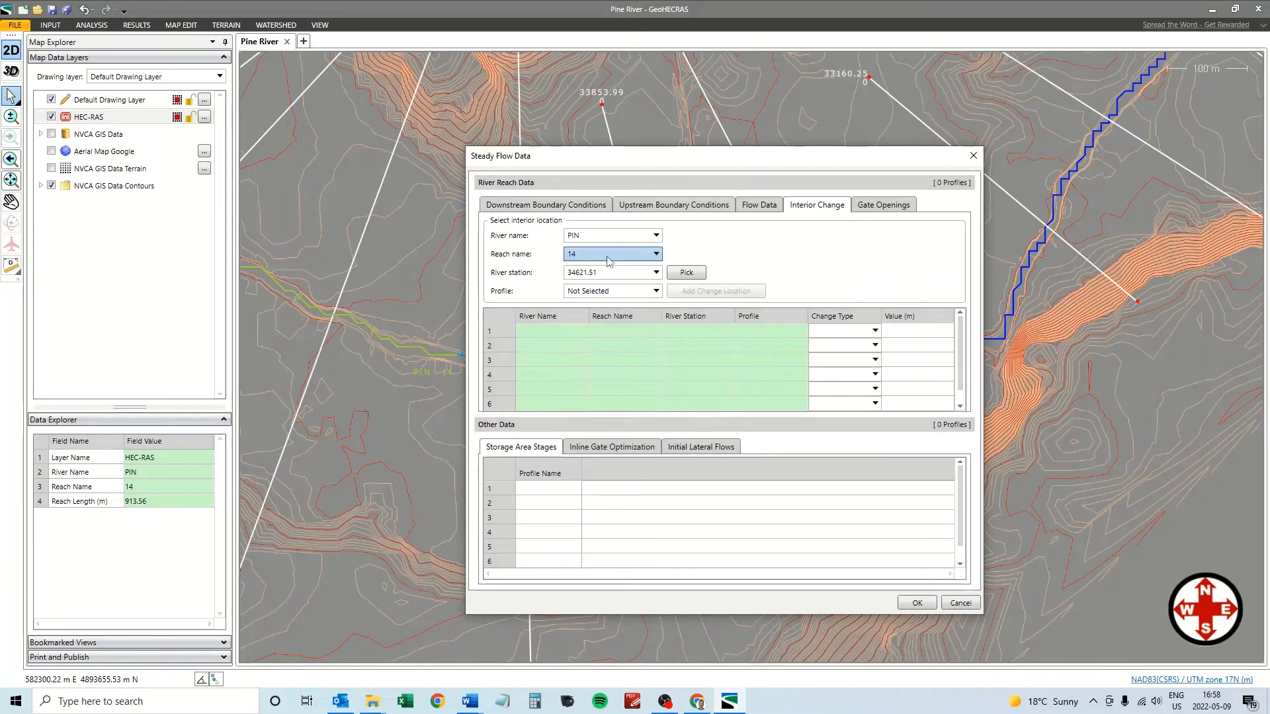
click(547, 205)
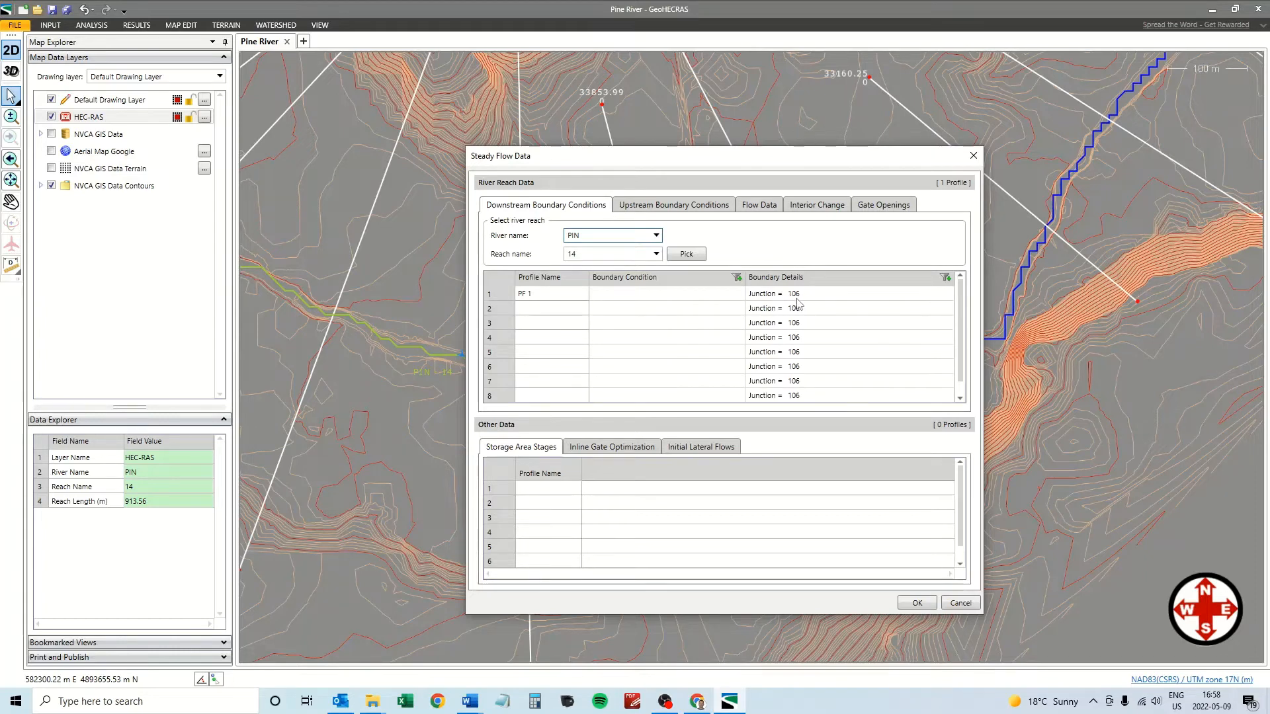
click(651, 207)
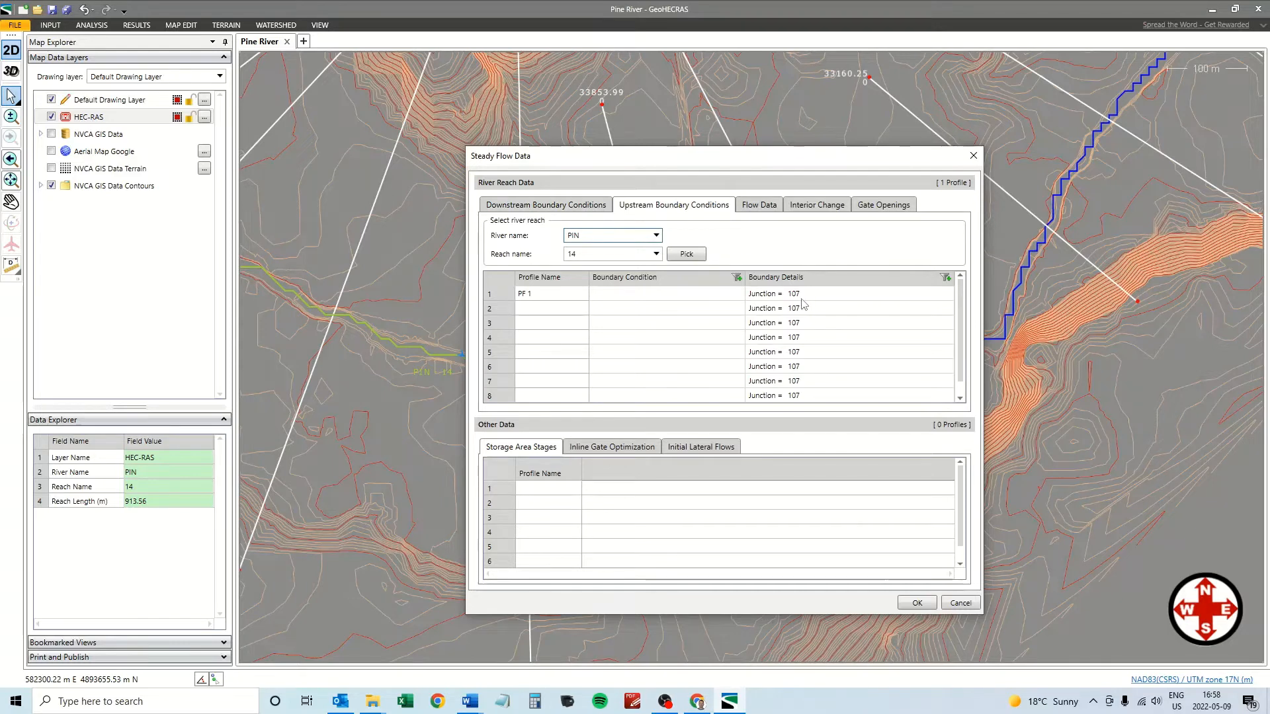
click(761, 207)
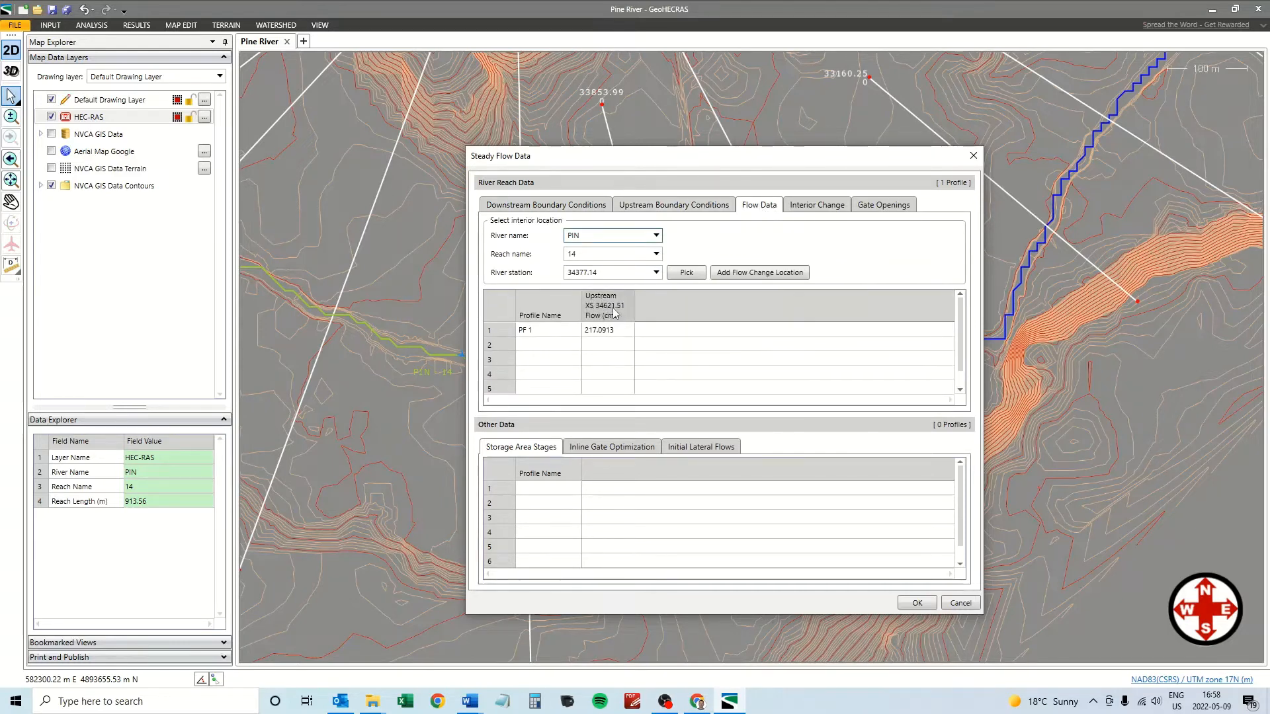
click(960, 604)
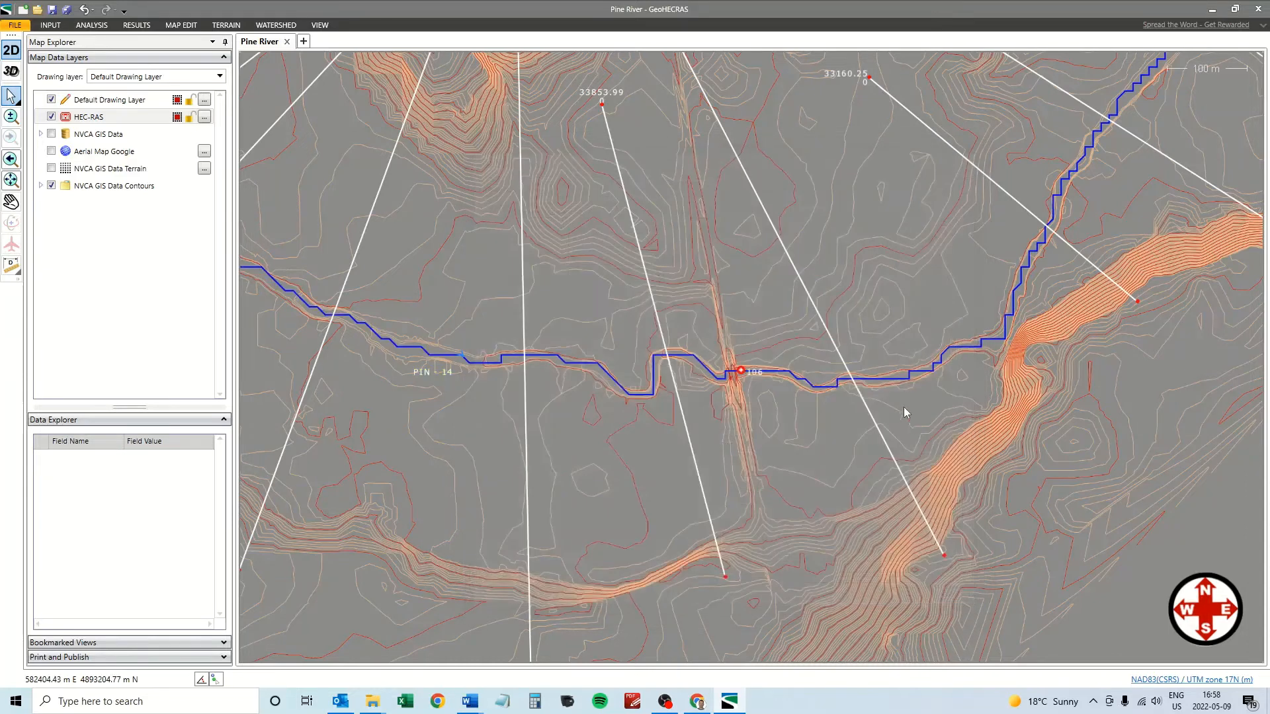
click(875, 384)
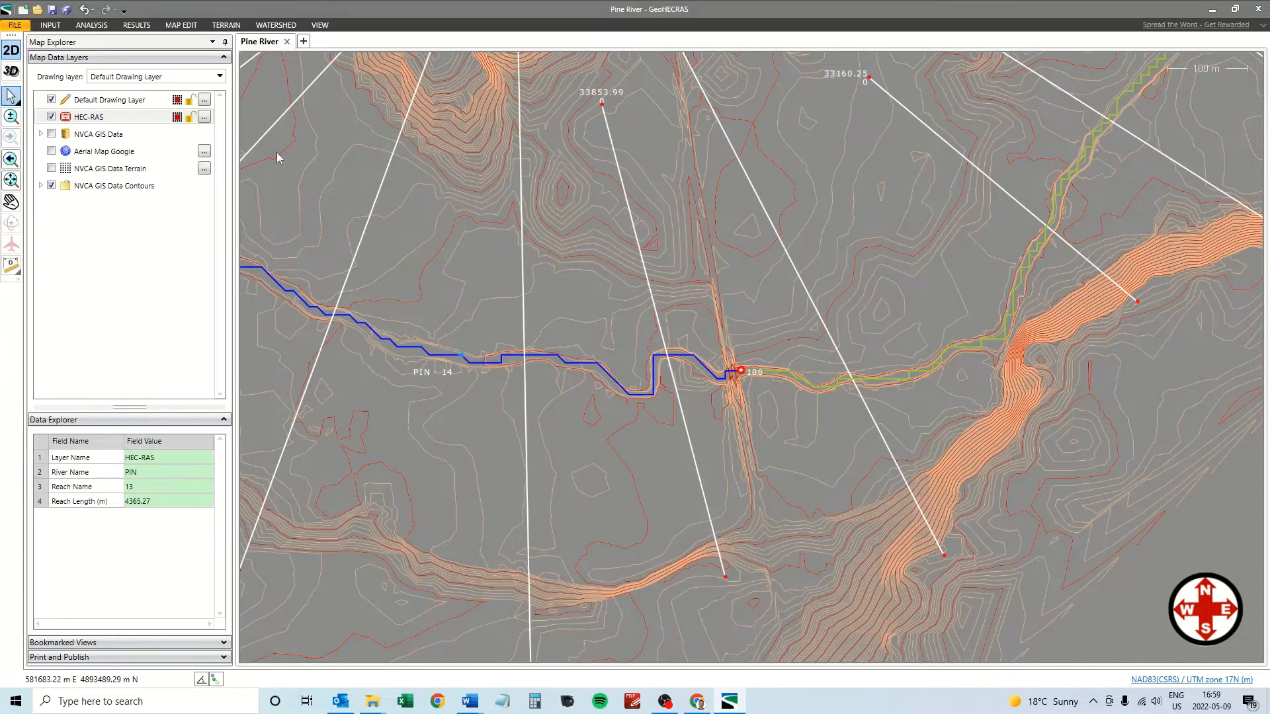
click(50, 25)
click(828, 53)
click(546, 204)
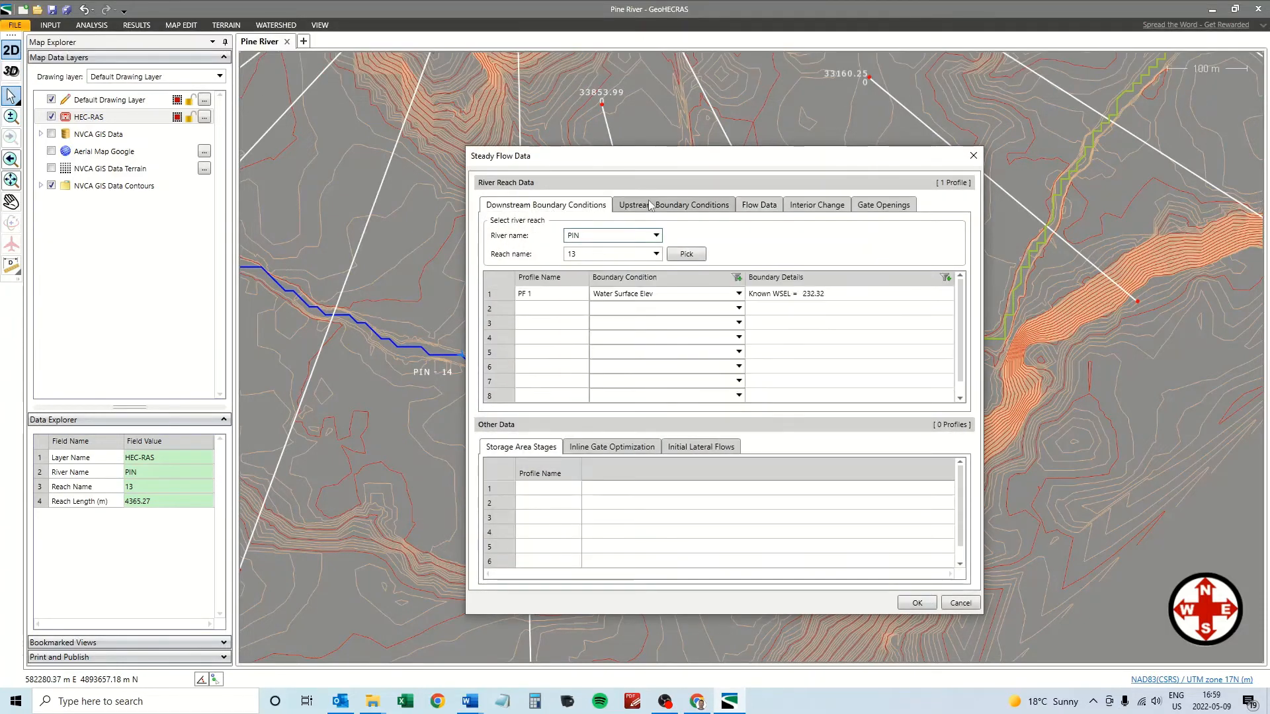
click(651, 205)
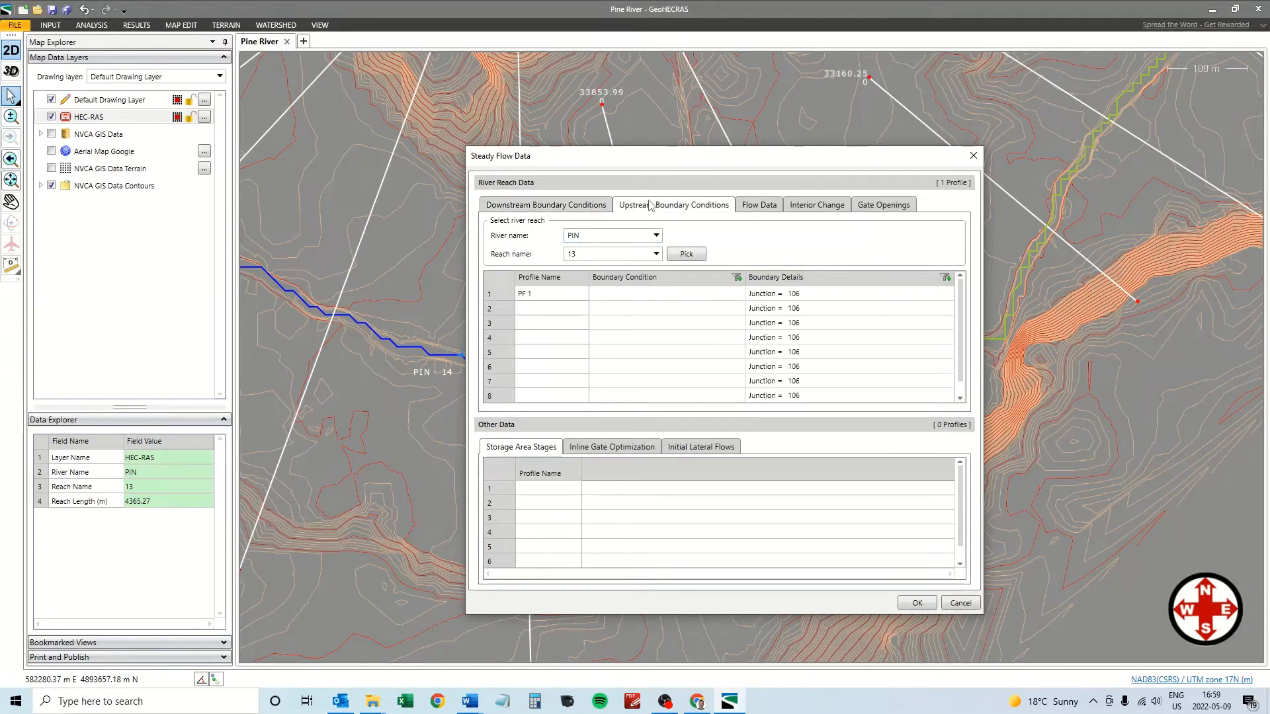
click(543, 207)
click(612, 295)
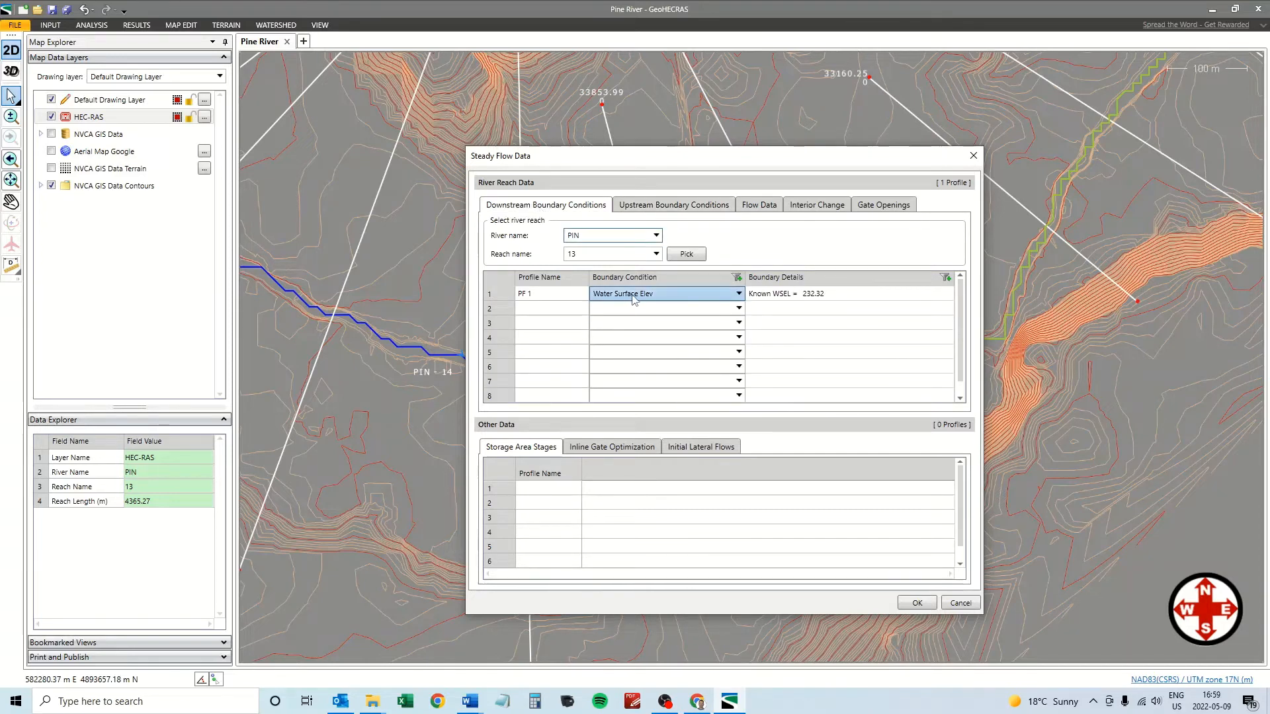
click(771, 303)
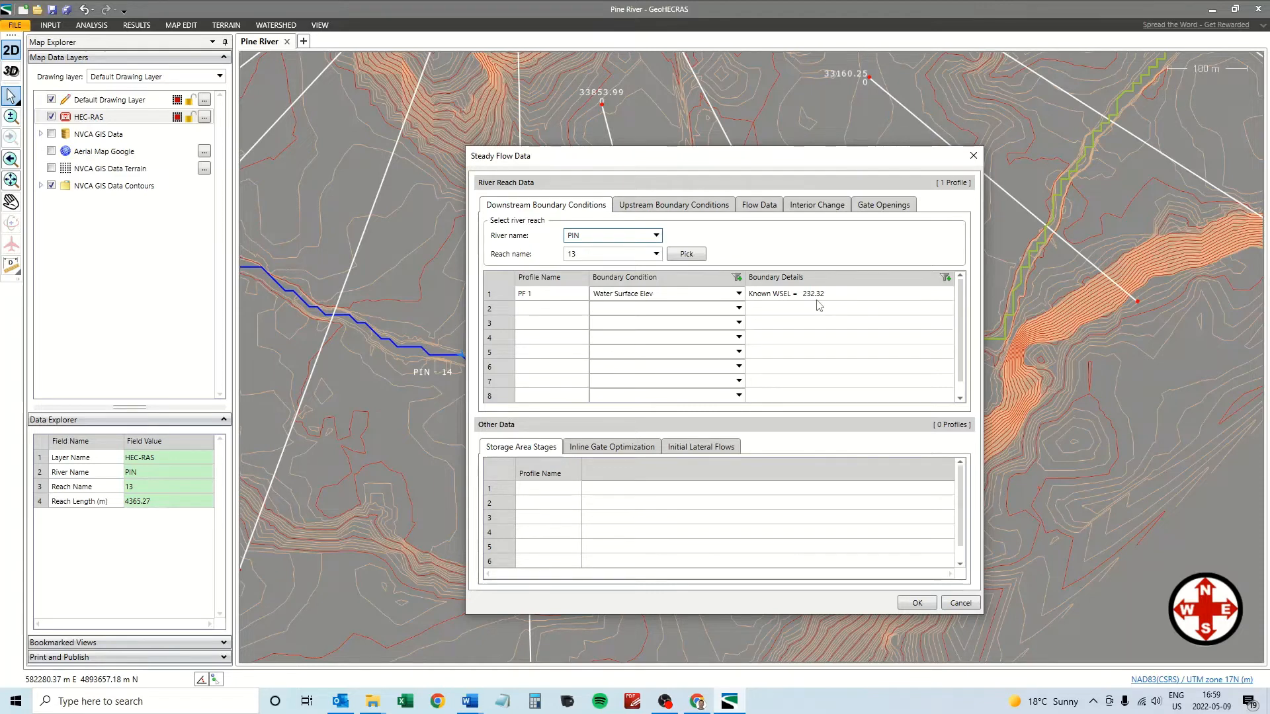
click(664, 209)
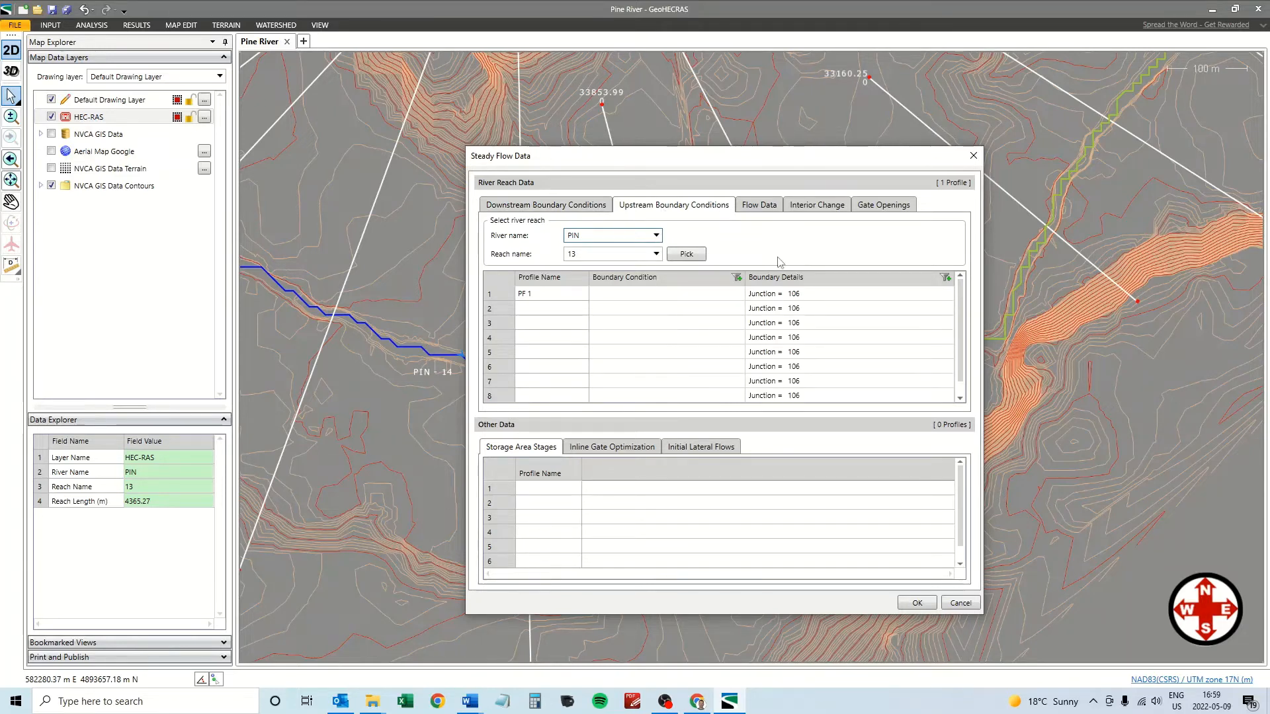
click(759, 205)
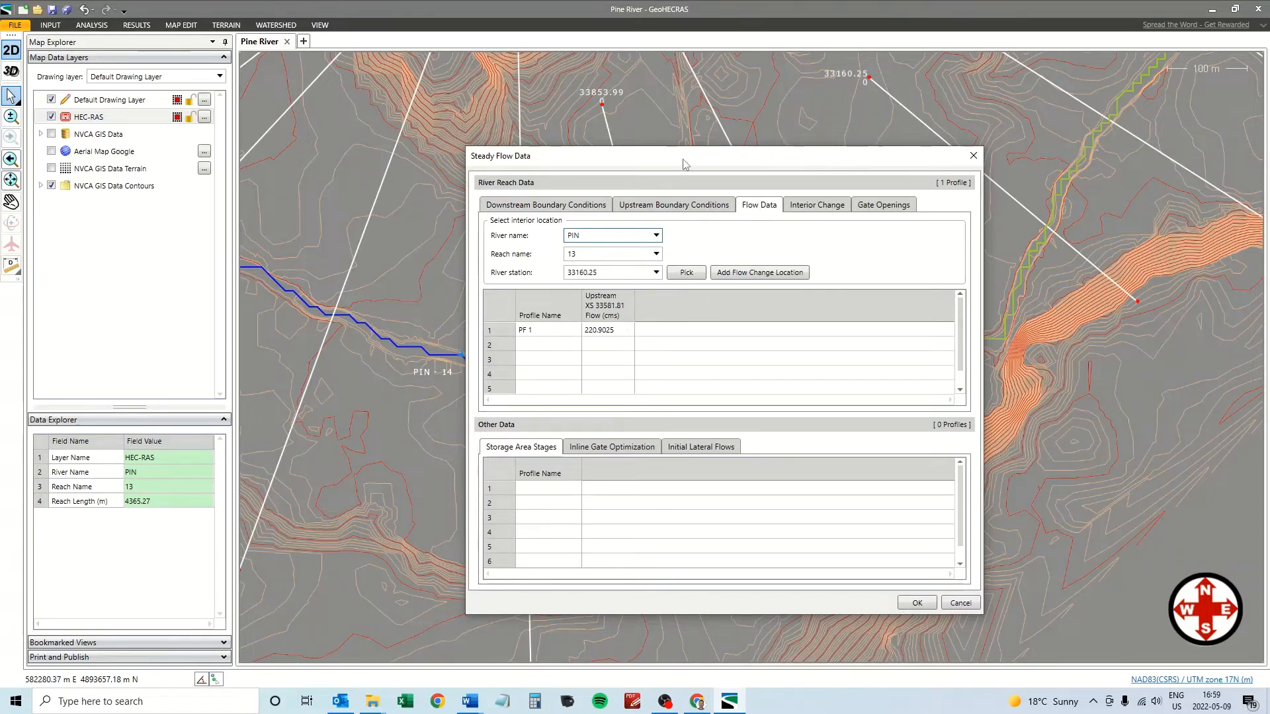
drag(684, 166, 360, 211)
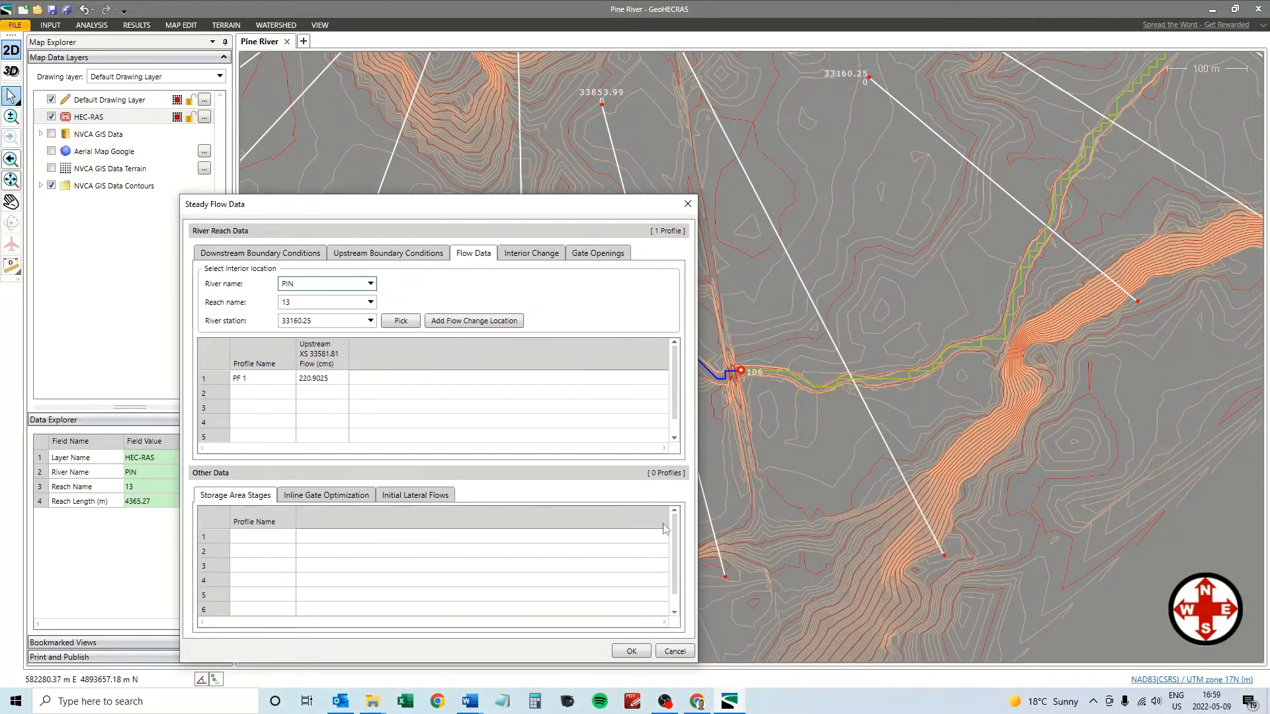
click(674, 651)
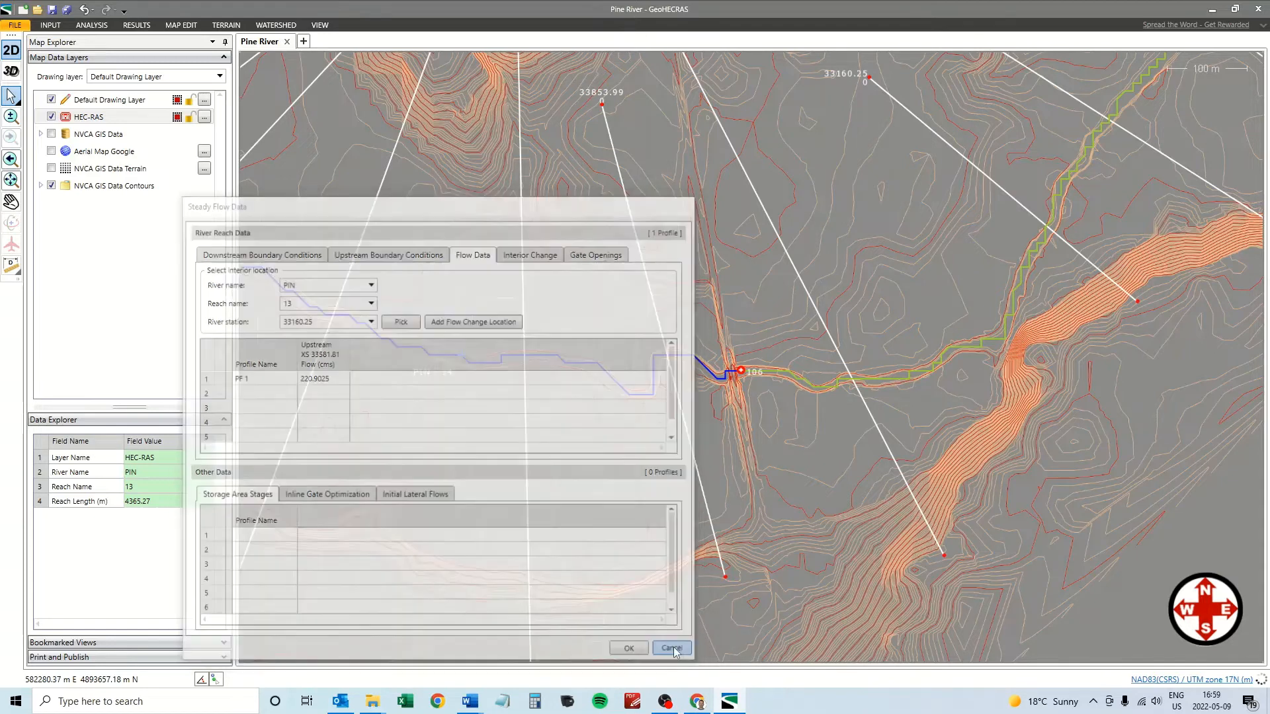
click(741, 374)
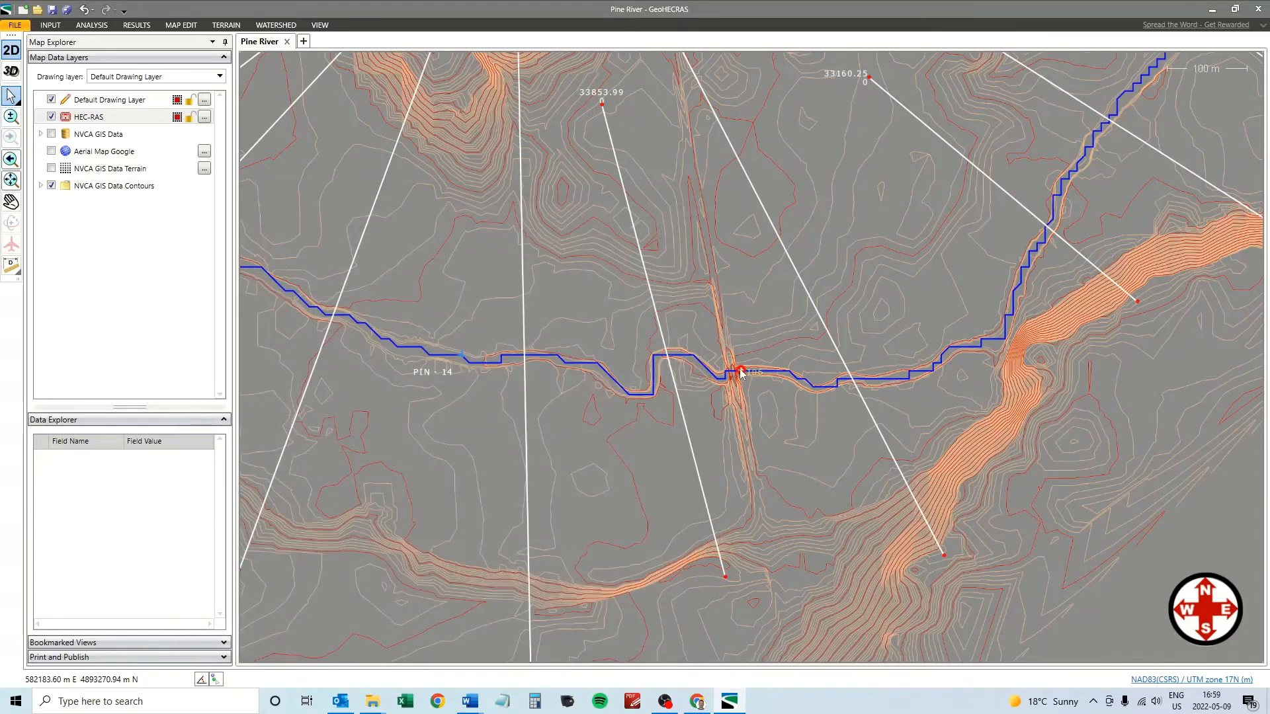
Delete river junction 106 and confirm the deletion.
right_click(741, 373)
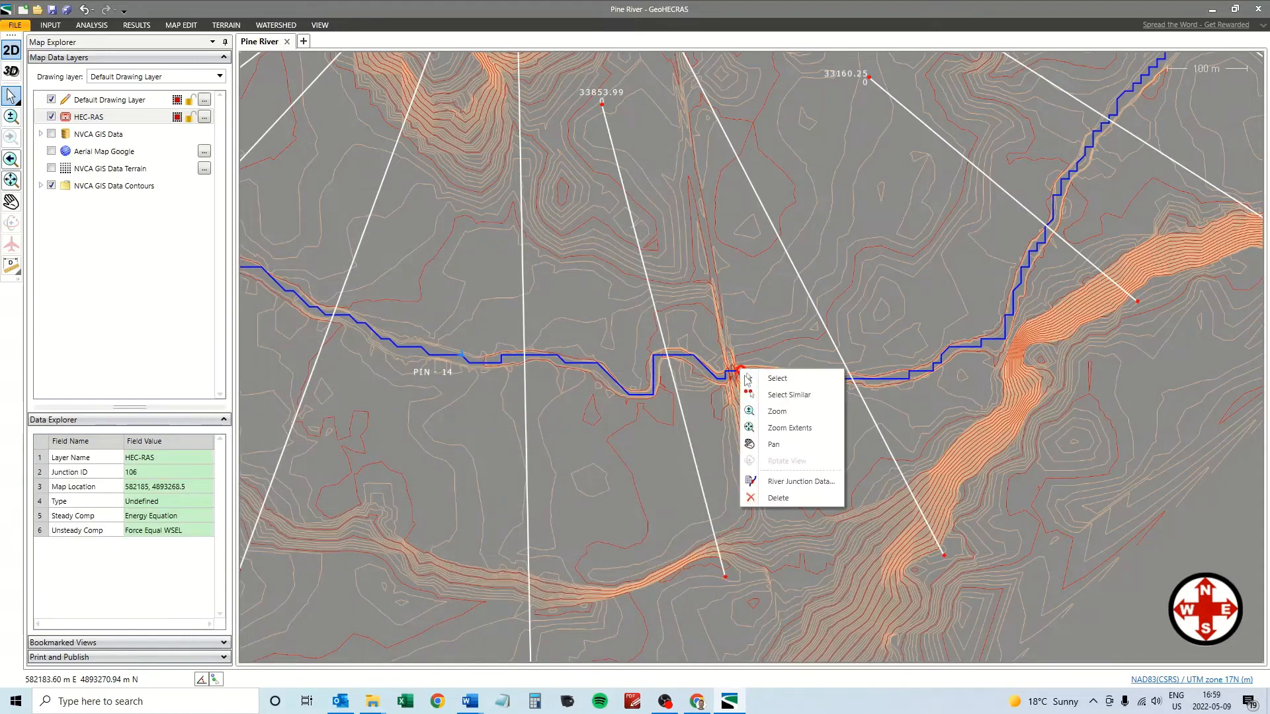
click(777, 498)
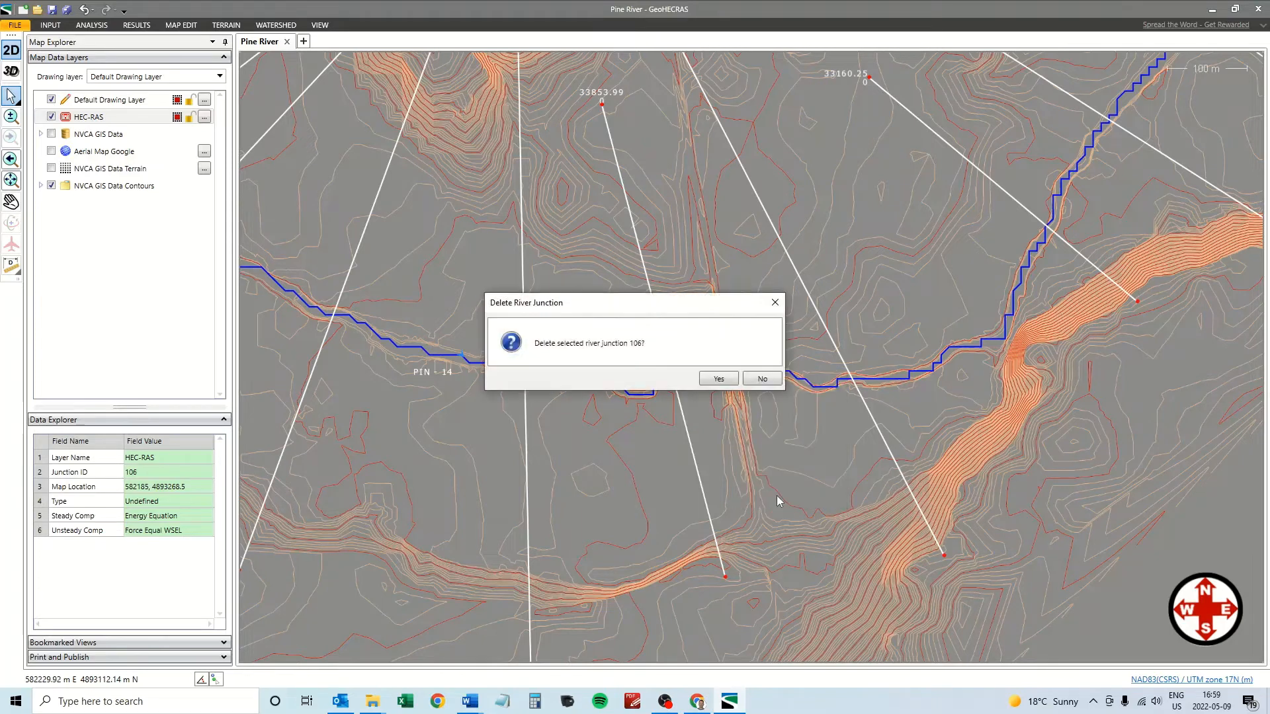
click(718, 377)
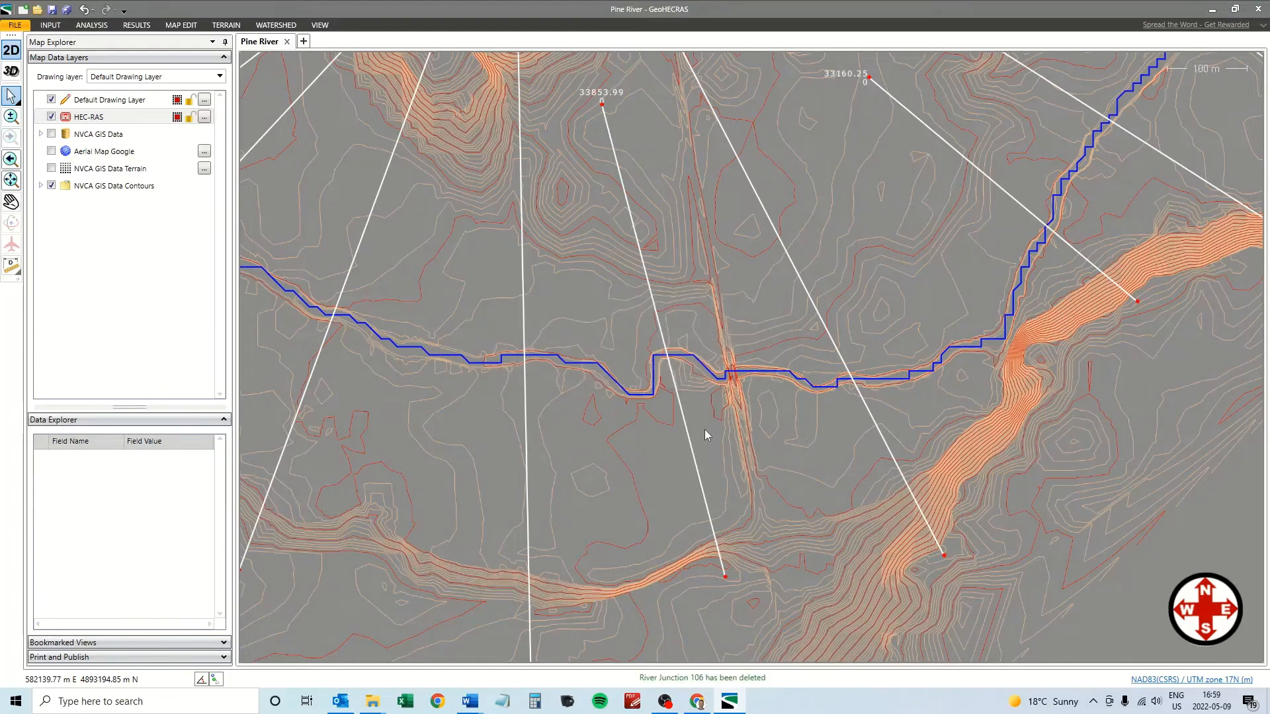
Zoom out and select merged reach PIN 14 to verify its 5278.82 m length.
scroll(704, 430, down, 3)
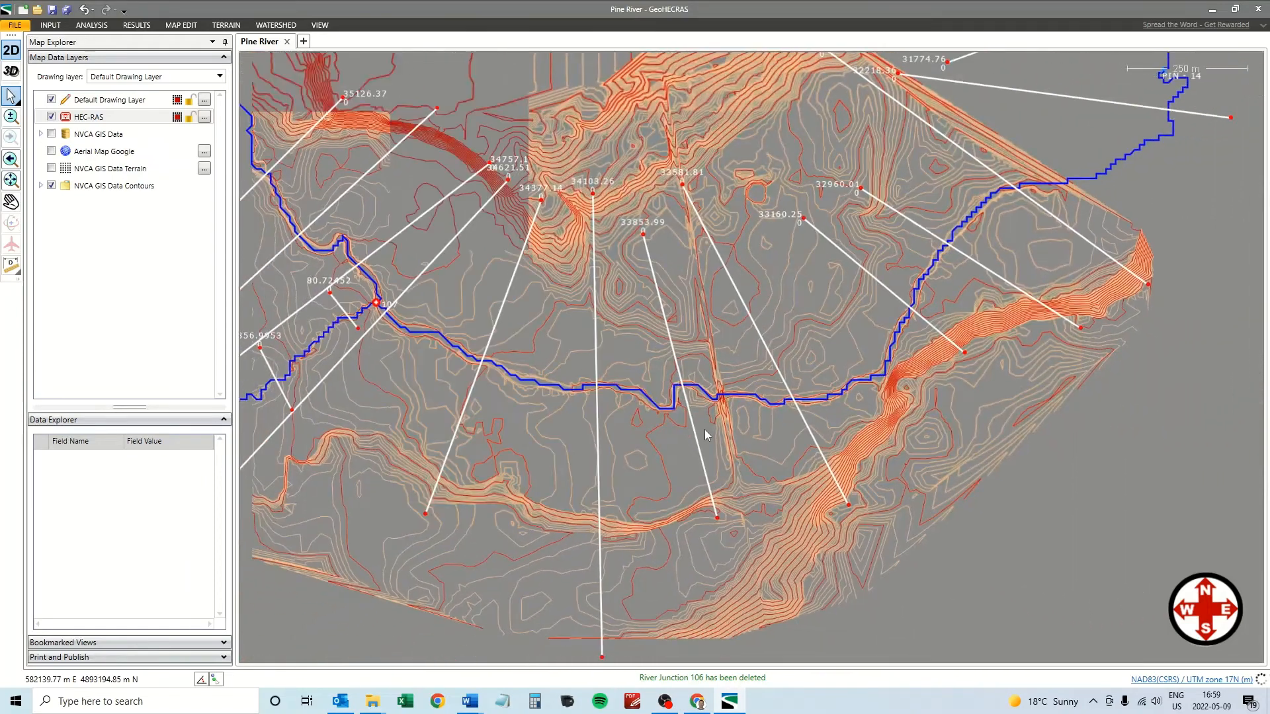
click(1084, 185)
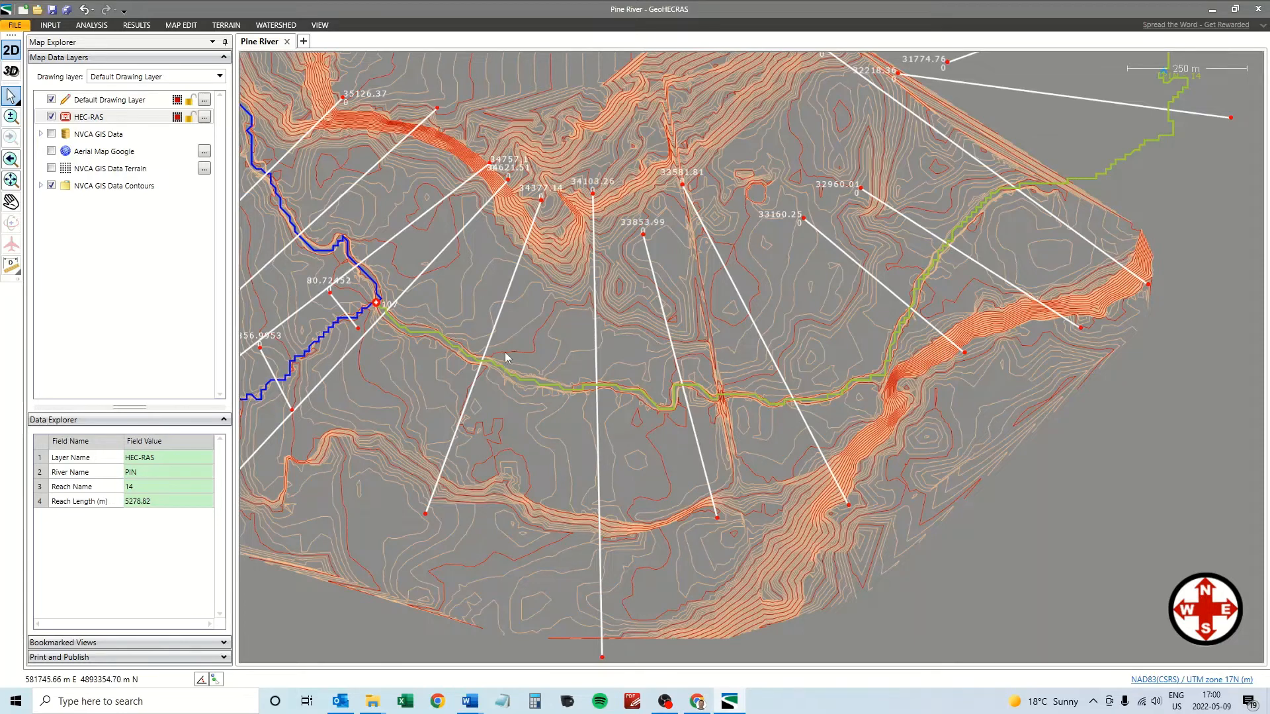
click(92, 25)
click(51, 25)
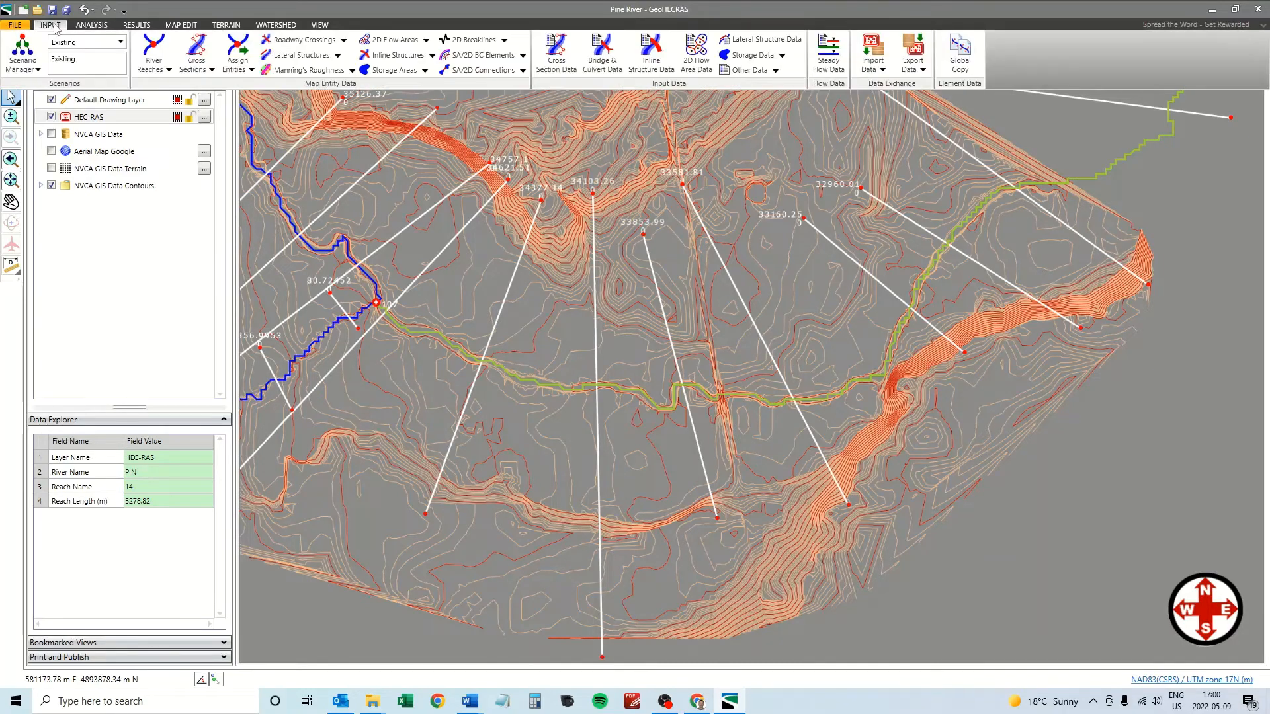
Set PF 1's downstream boundary to Known Water Surface Elevation 232.32 in Steady Flow Data.
click(828, 56)
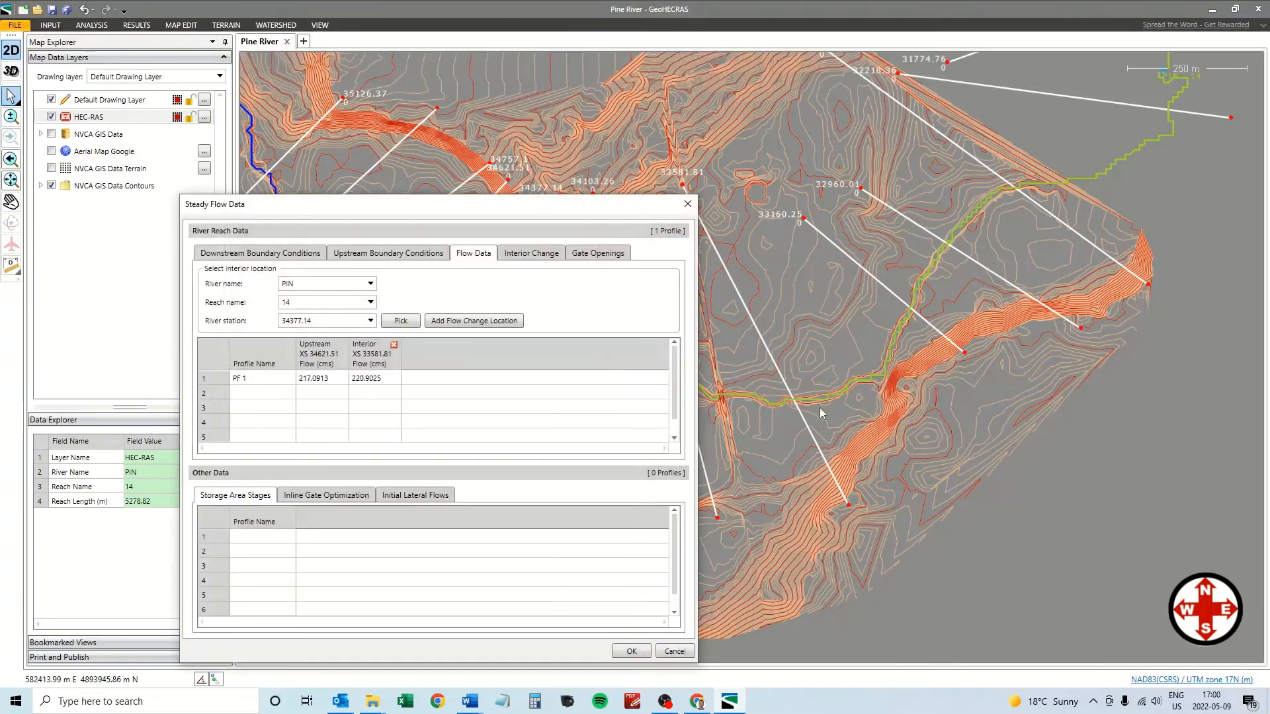
drag(447, 213, 668, 184)
click(509, 229)
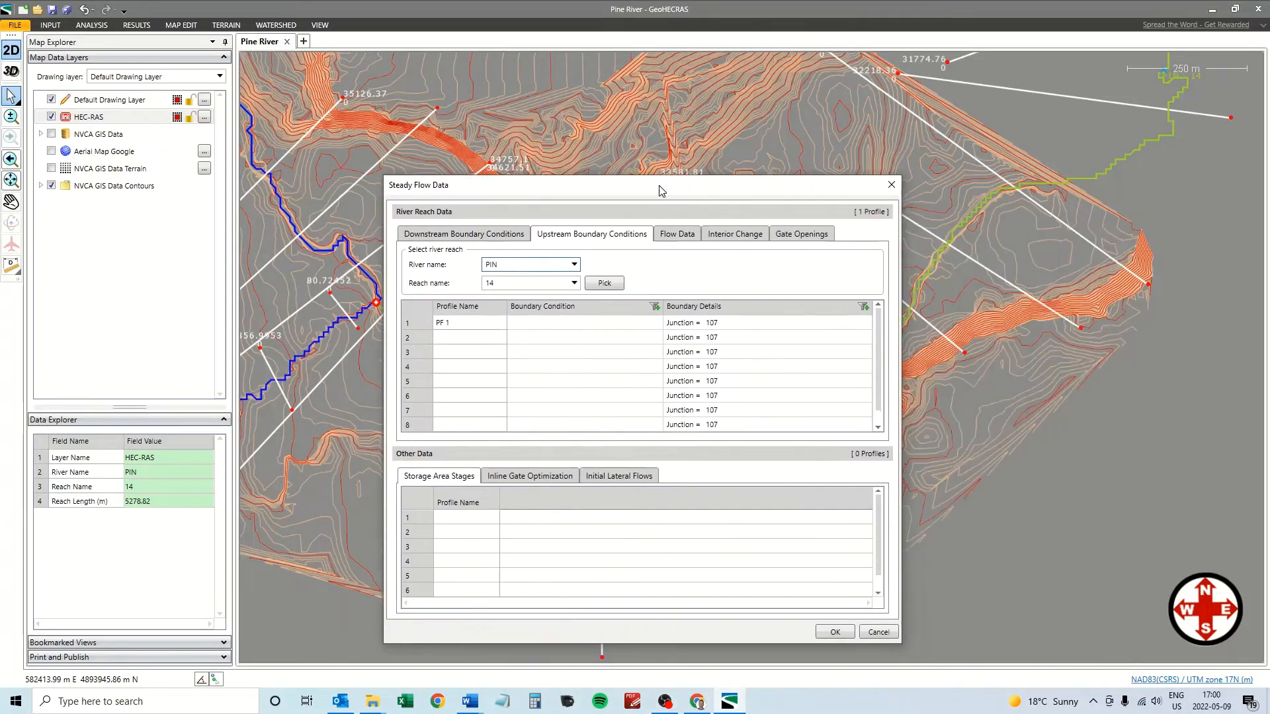
click(466, 237)
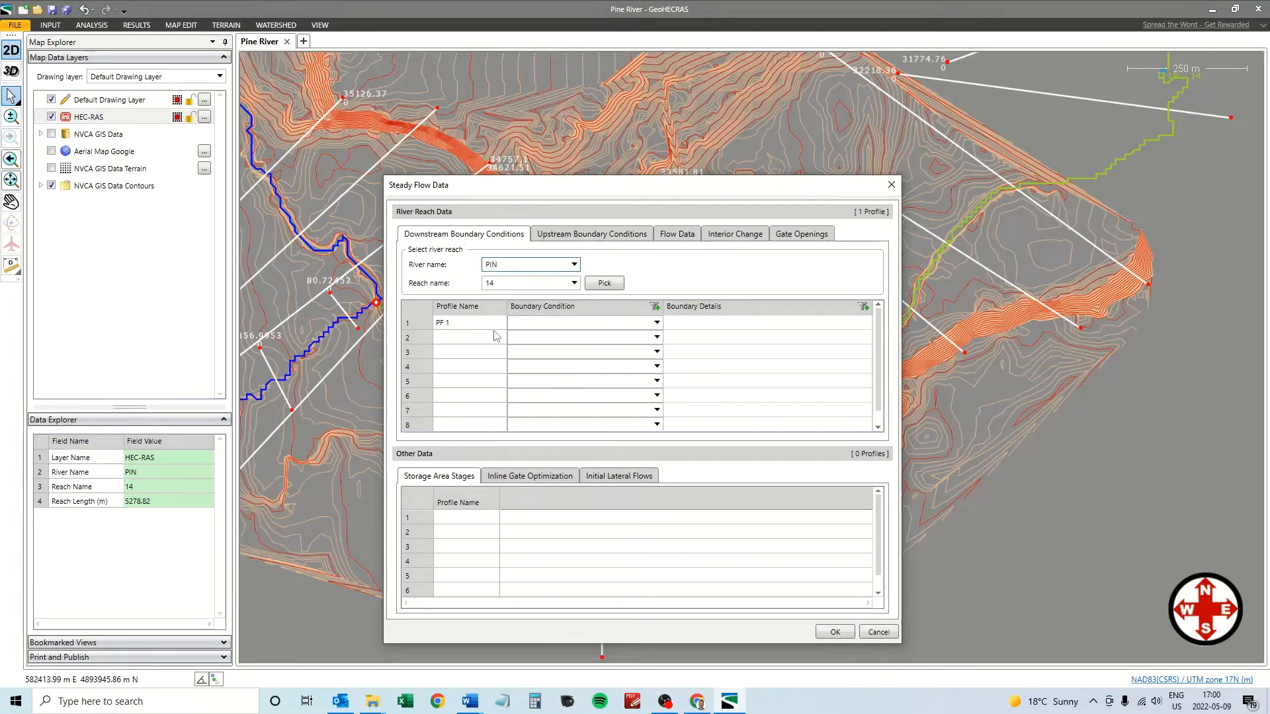
click(657, 323)
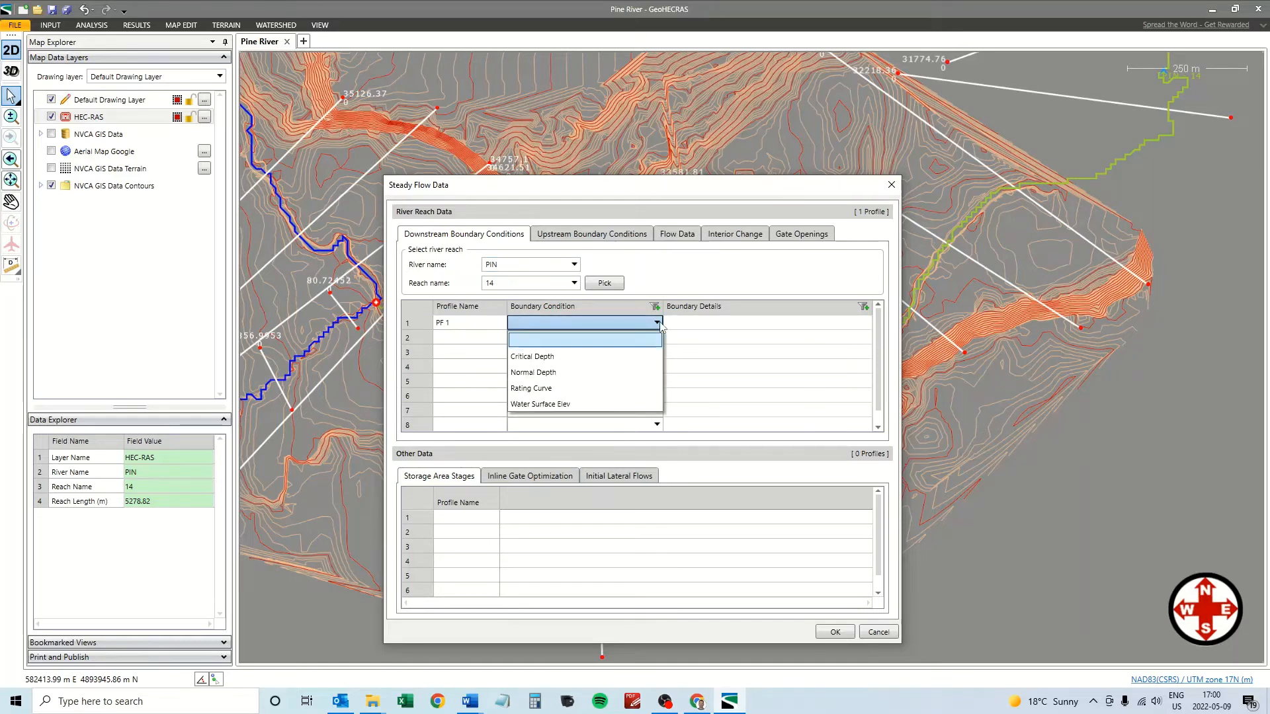
click(562, 404)
click(744, 326)
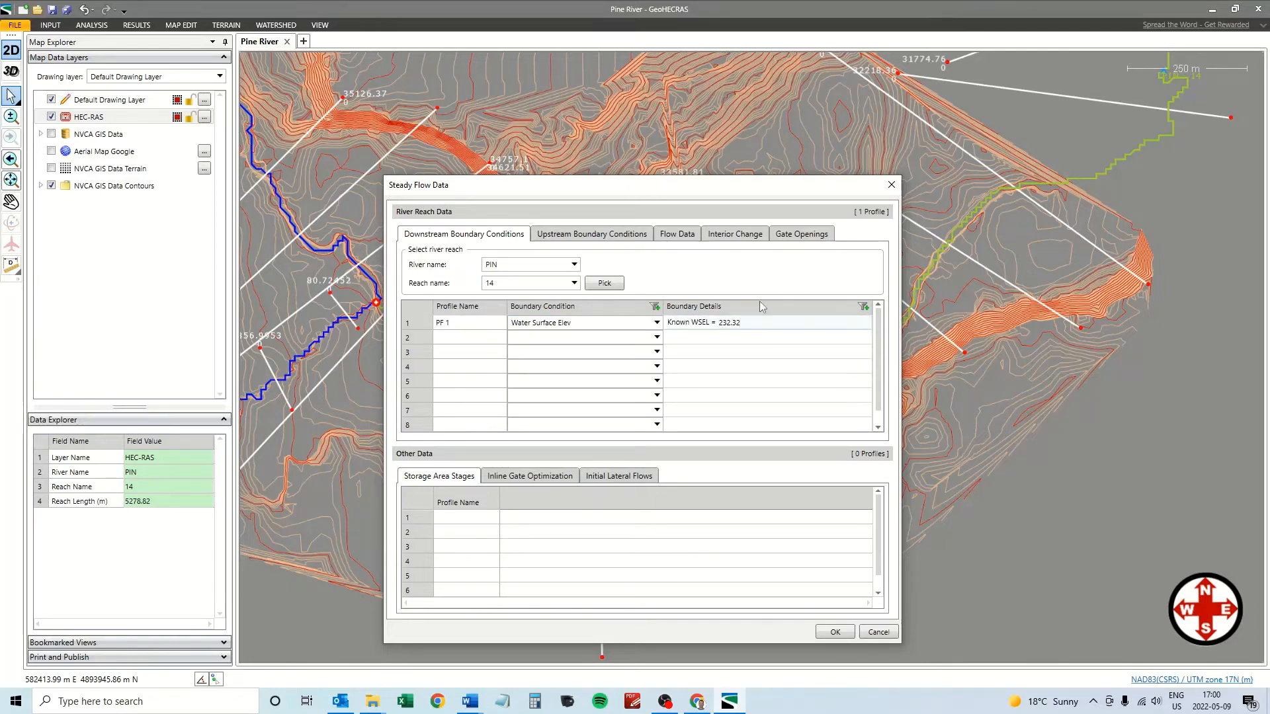
Review the boundary conditions and per-station flow values, then save the steady flow data.
click(574, 238)
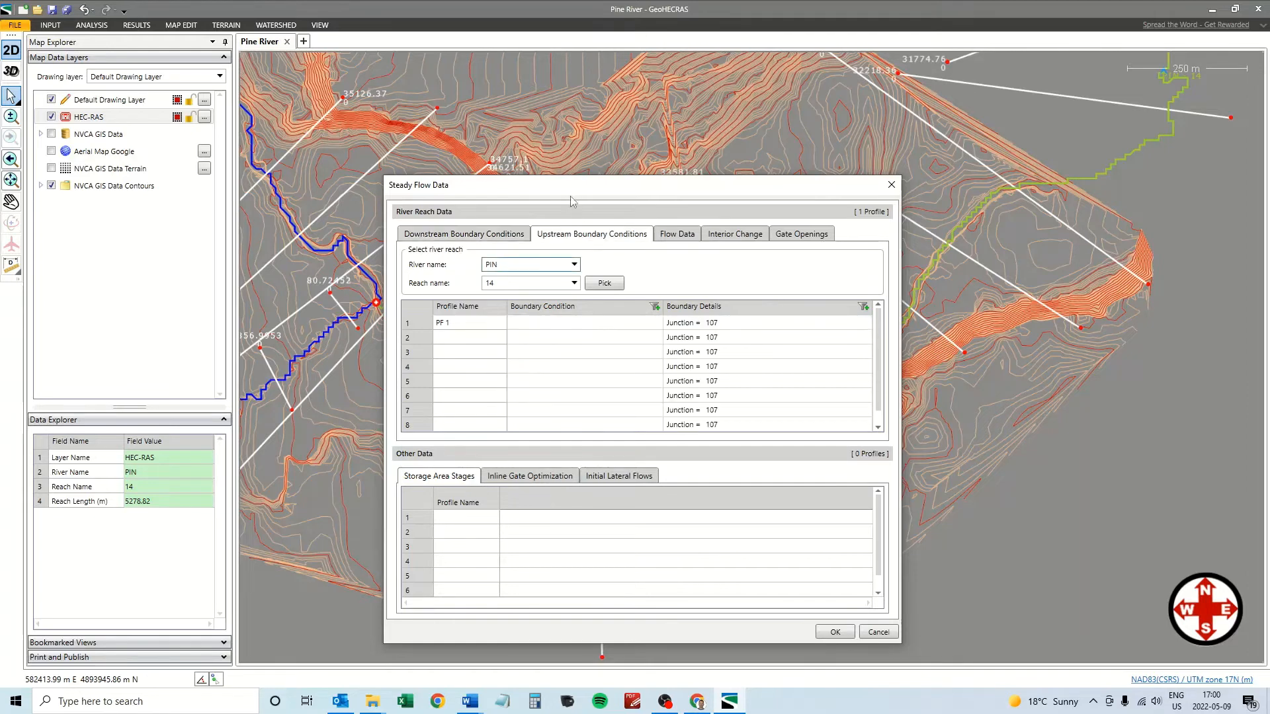
drag(574, 195, 551, 175)
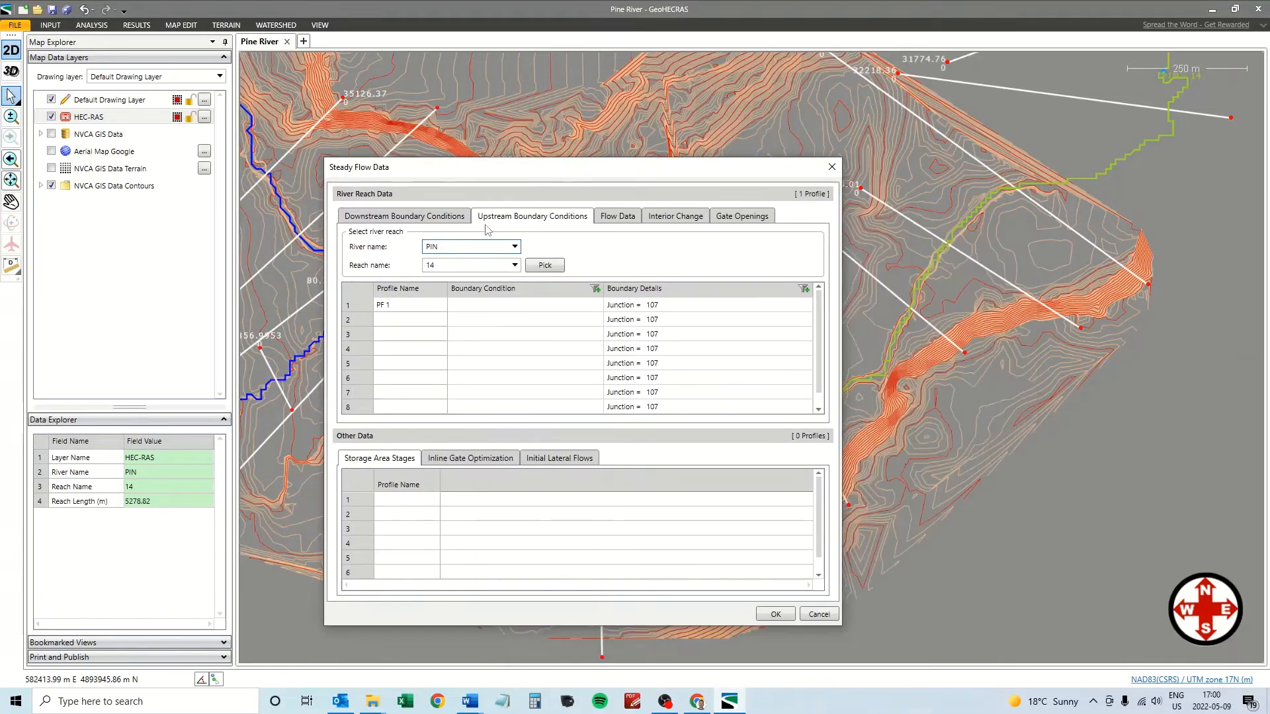
click(417, 220)
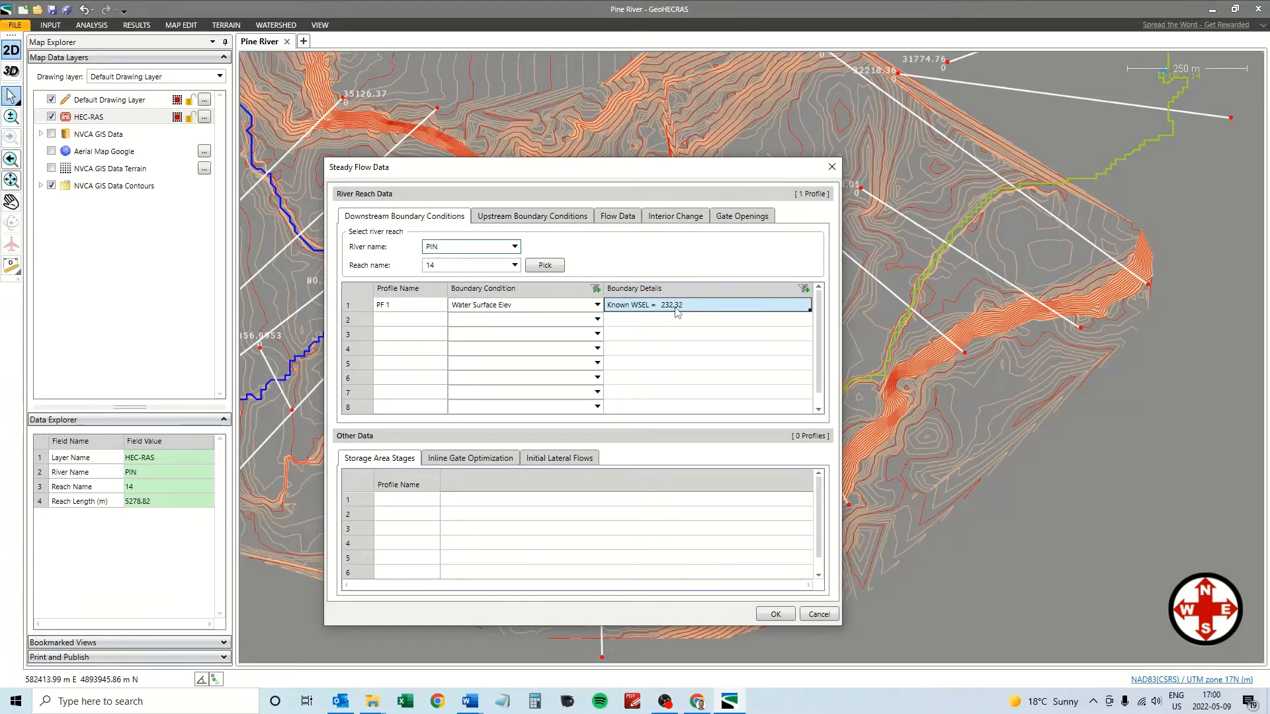
click(620, 219)
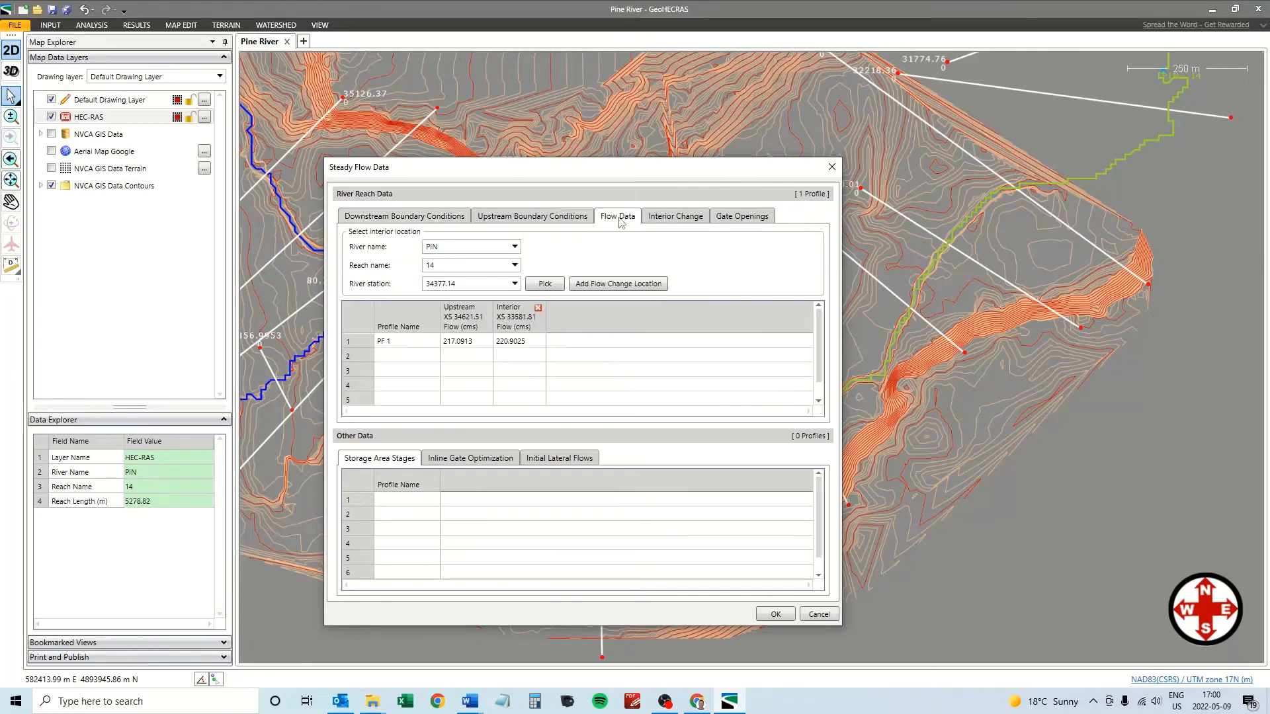
drag(538, 179, 831, 169)
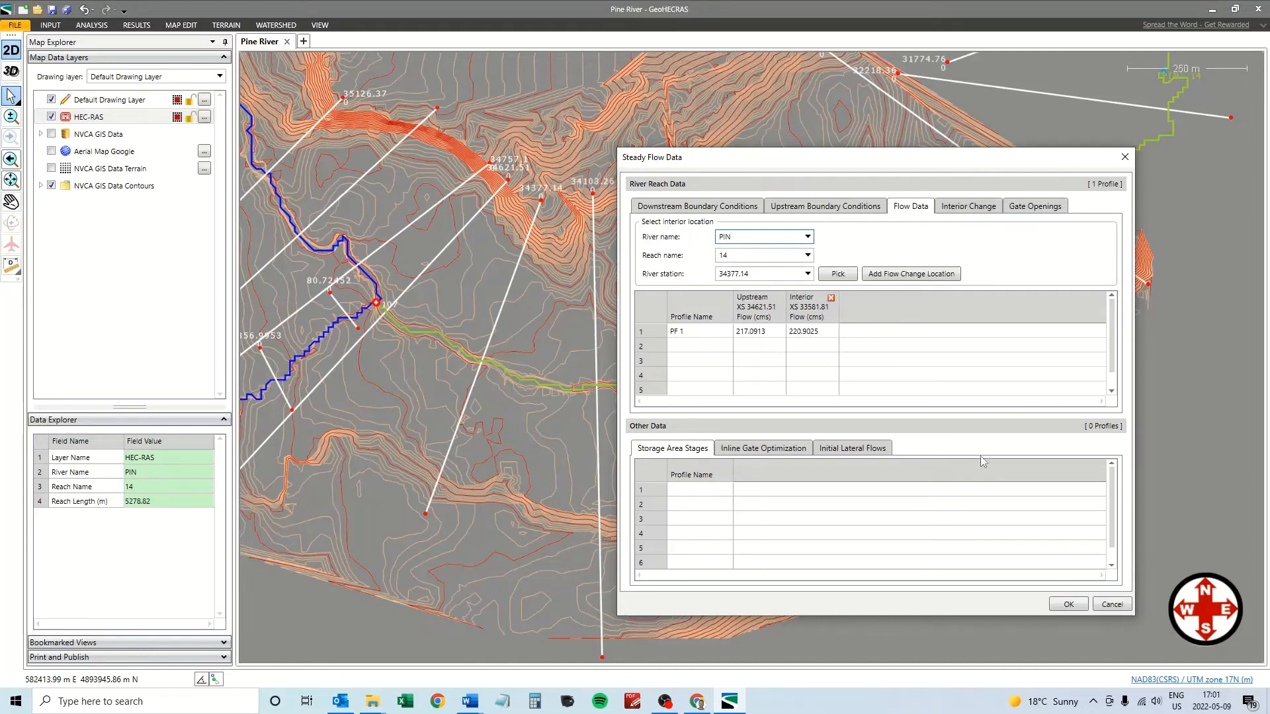
click(1068, 605)
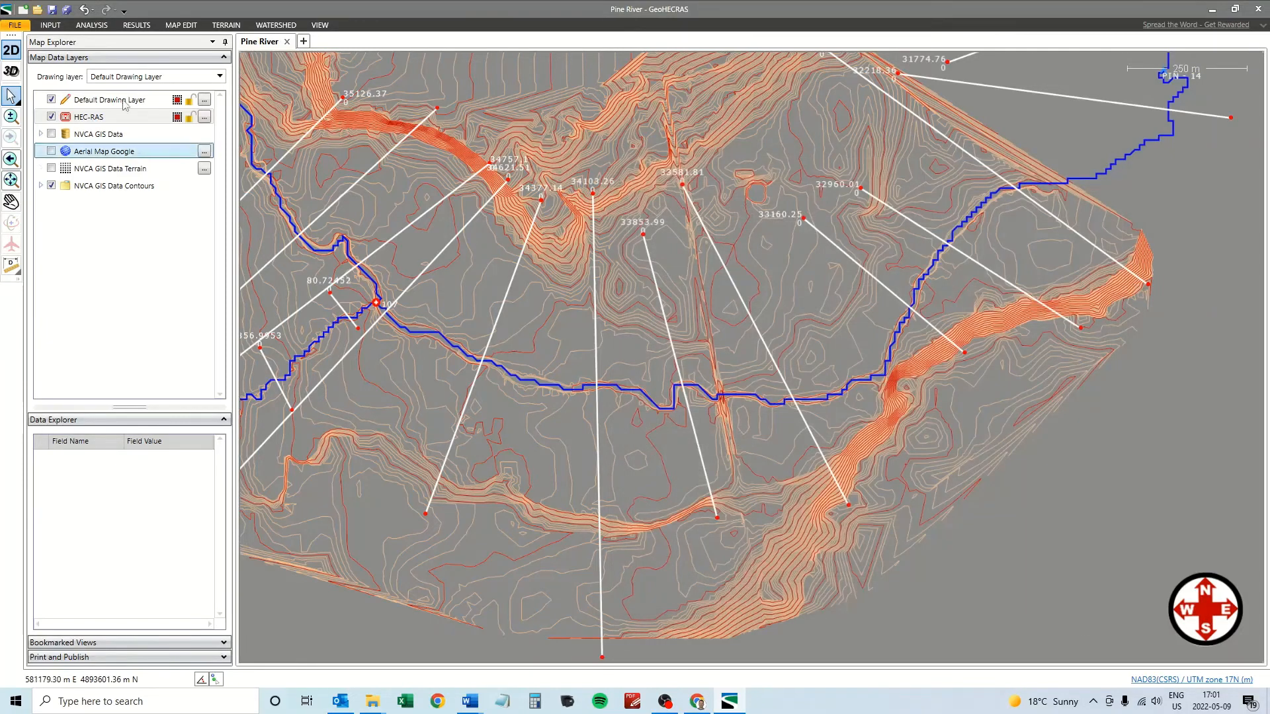
Run Compute Steady for the current Pine River scenario and close the finished computations summary.
click(91, 25)
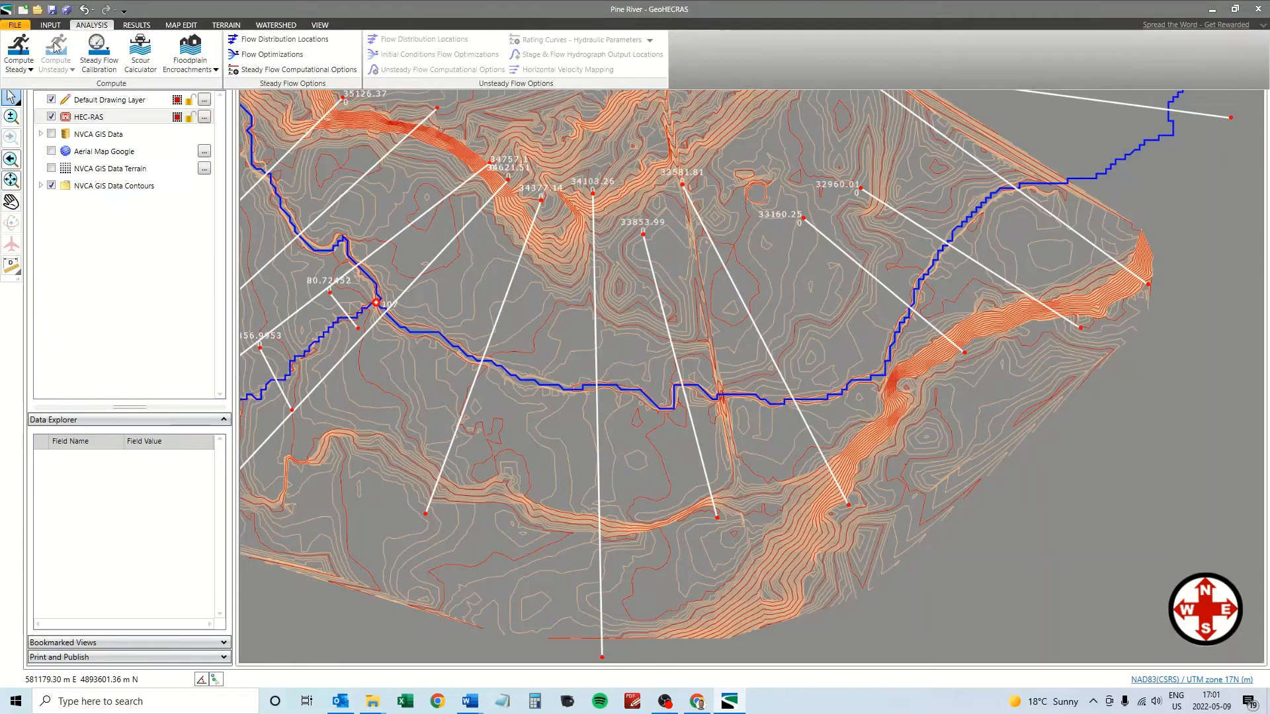
click(19, 66)
click(42, 90)
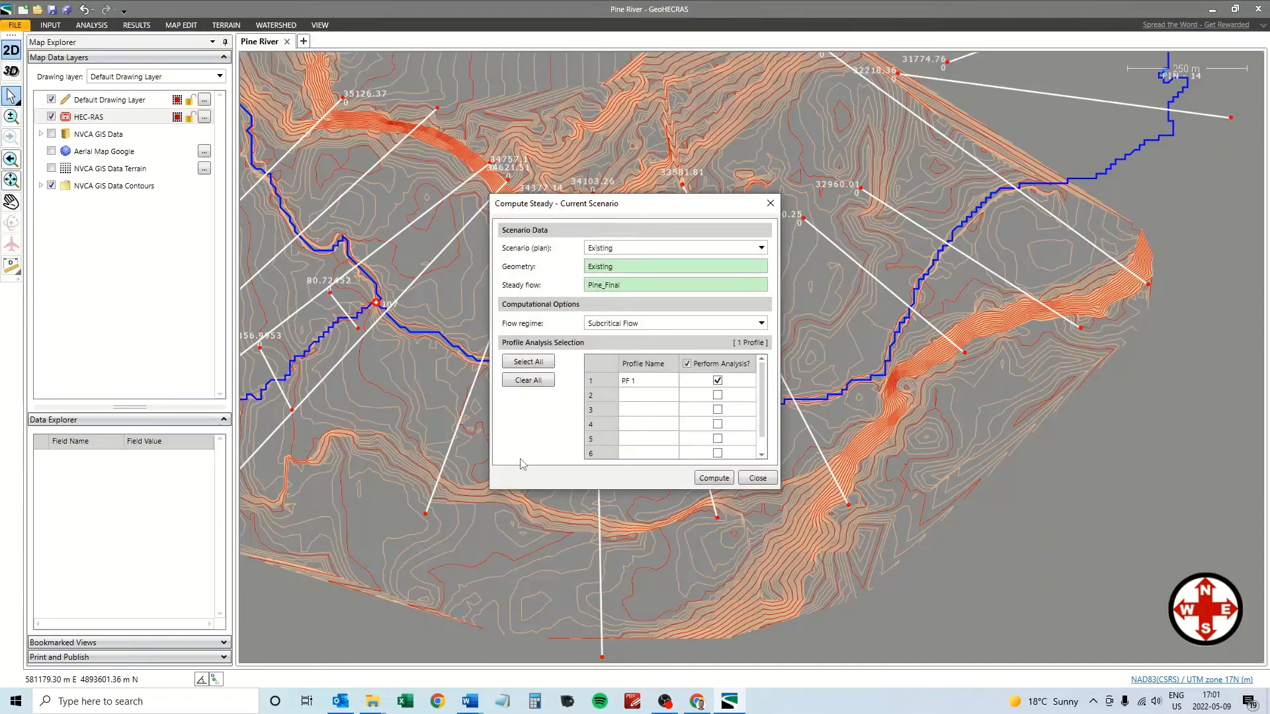
click(714, 478)
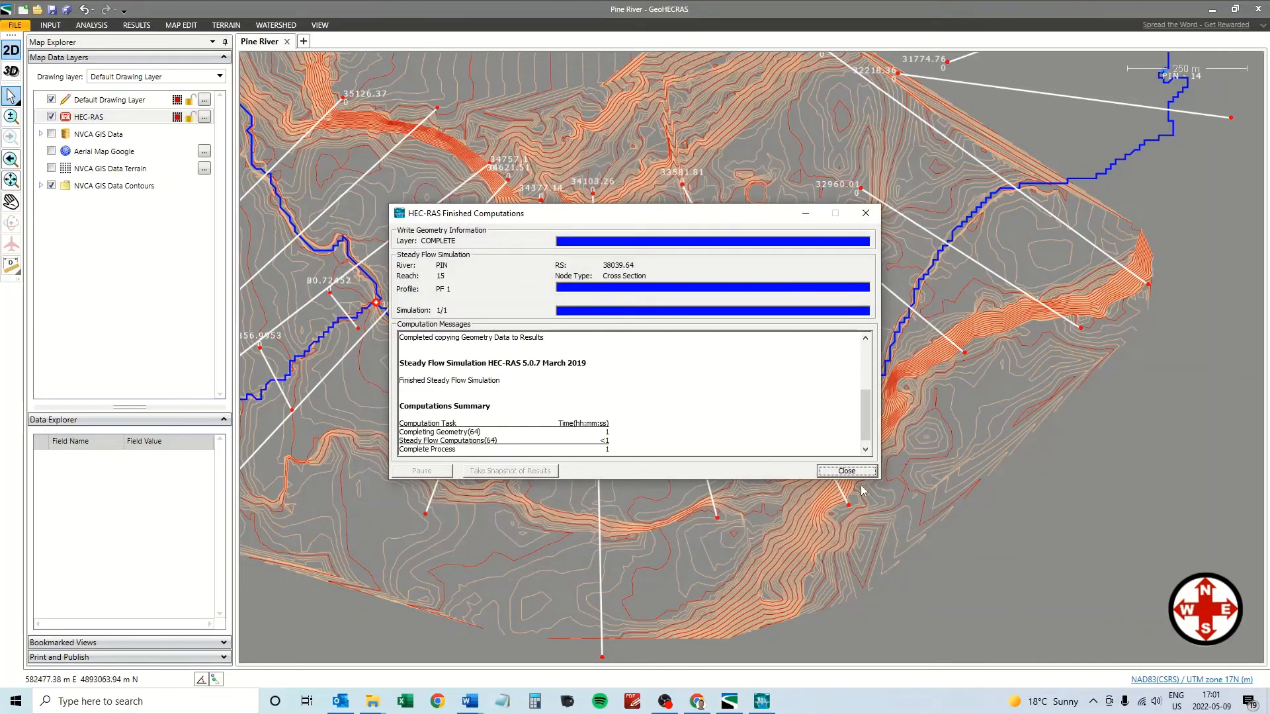
click(846, 472)
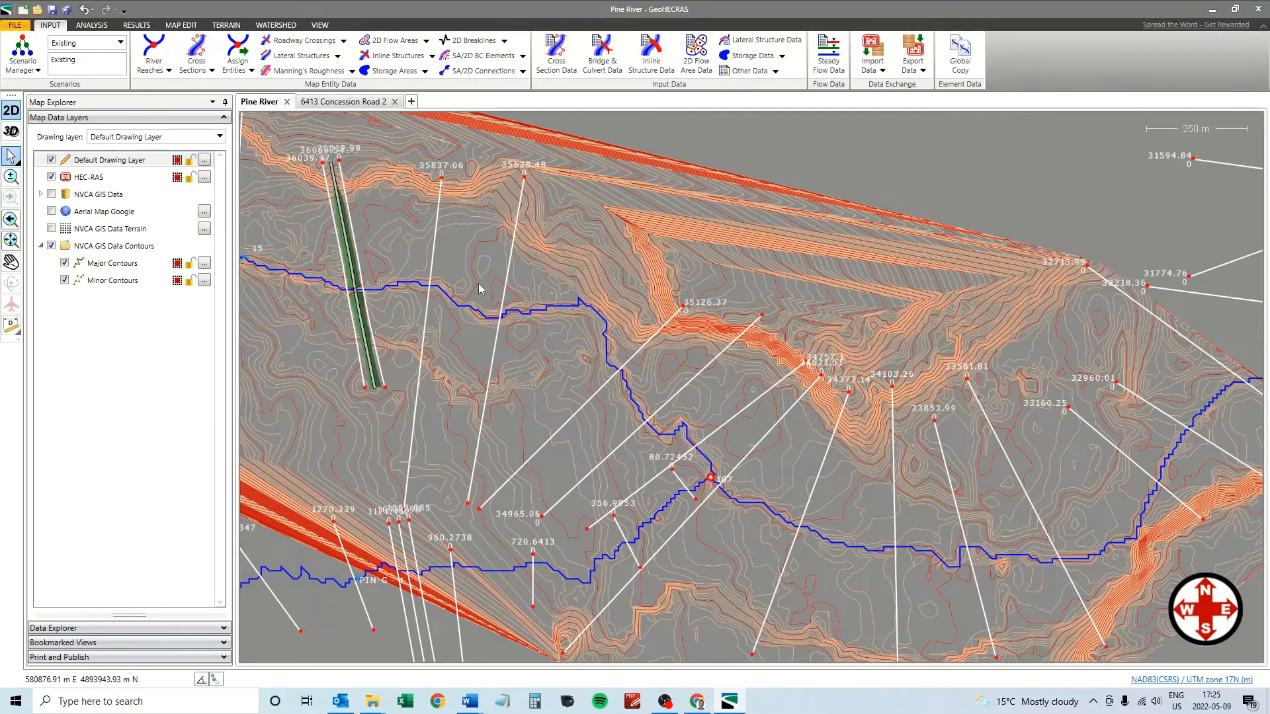
click(341, 105)
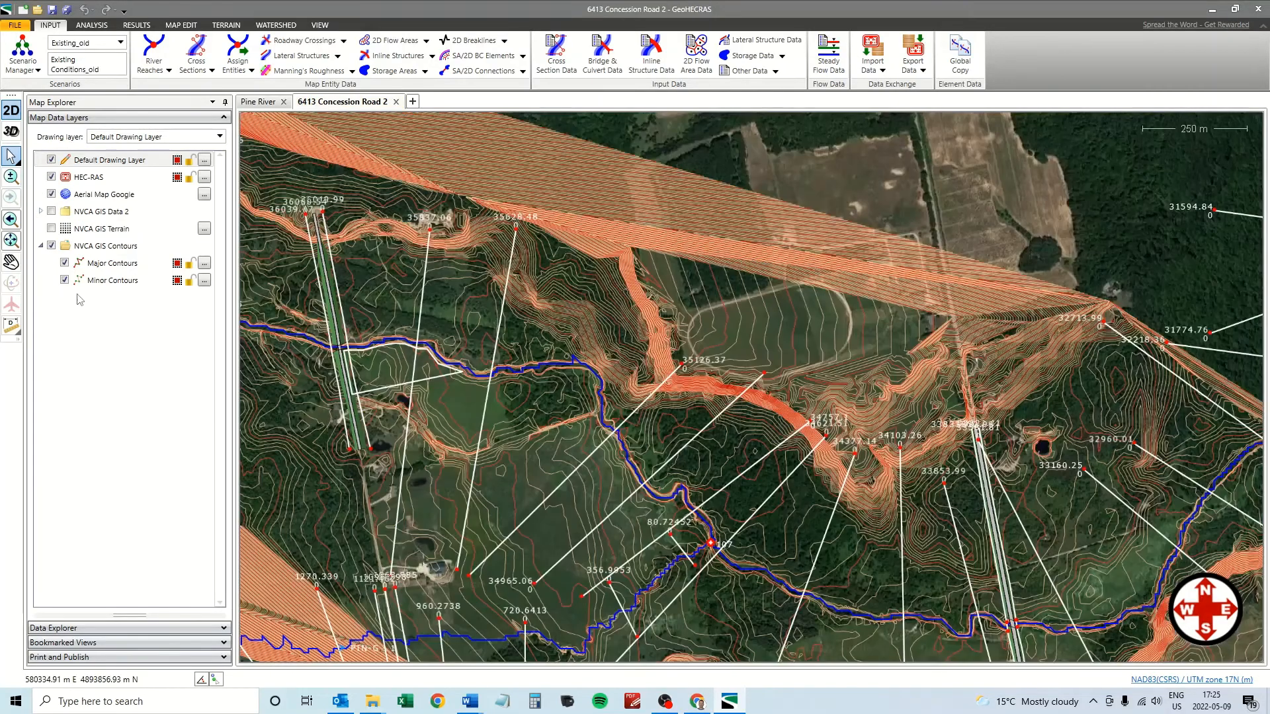
click(11, 262)
drag(858, 540, 617, 371)
scroll(786, 408, up, 2)
scroll(786, 409, up, 4)
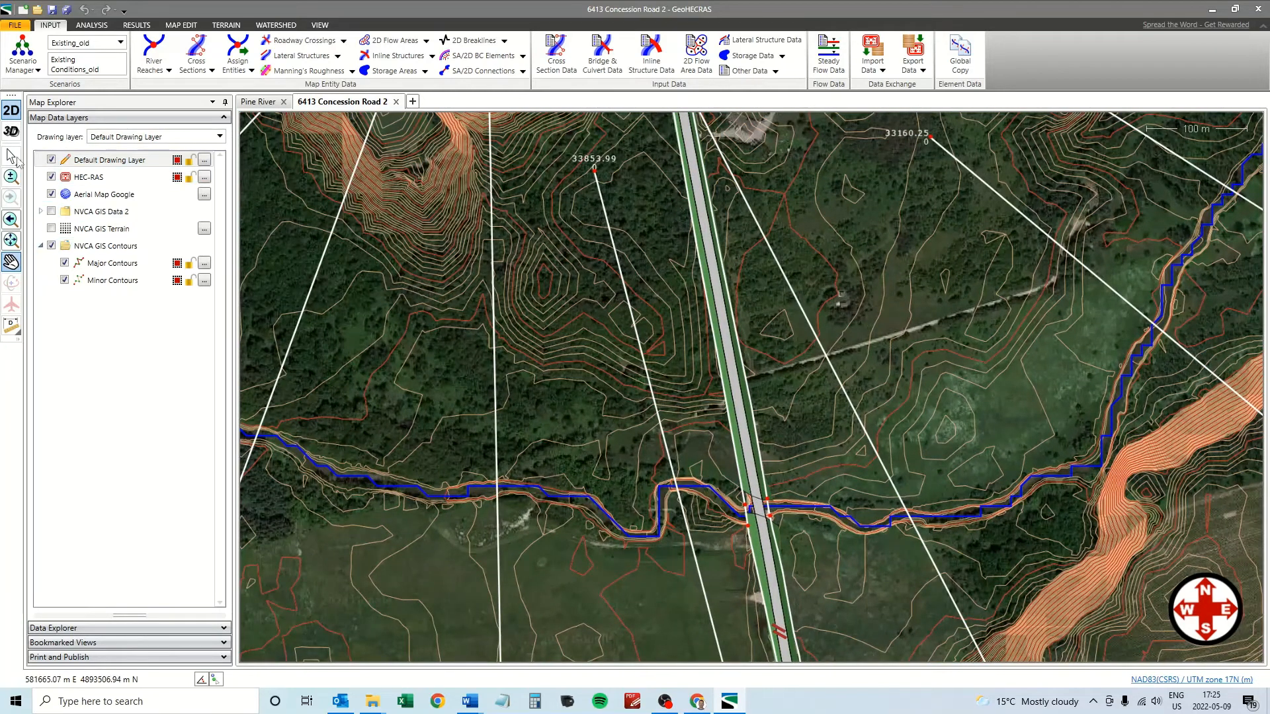
Inspect the Concession Rd. 3 crossing's Bridge & Culvert Data plots at station 33831.04, then close them.
click(11, 155)
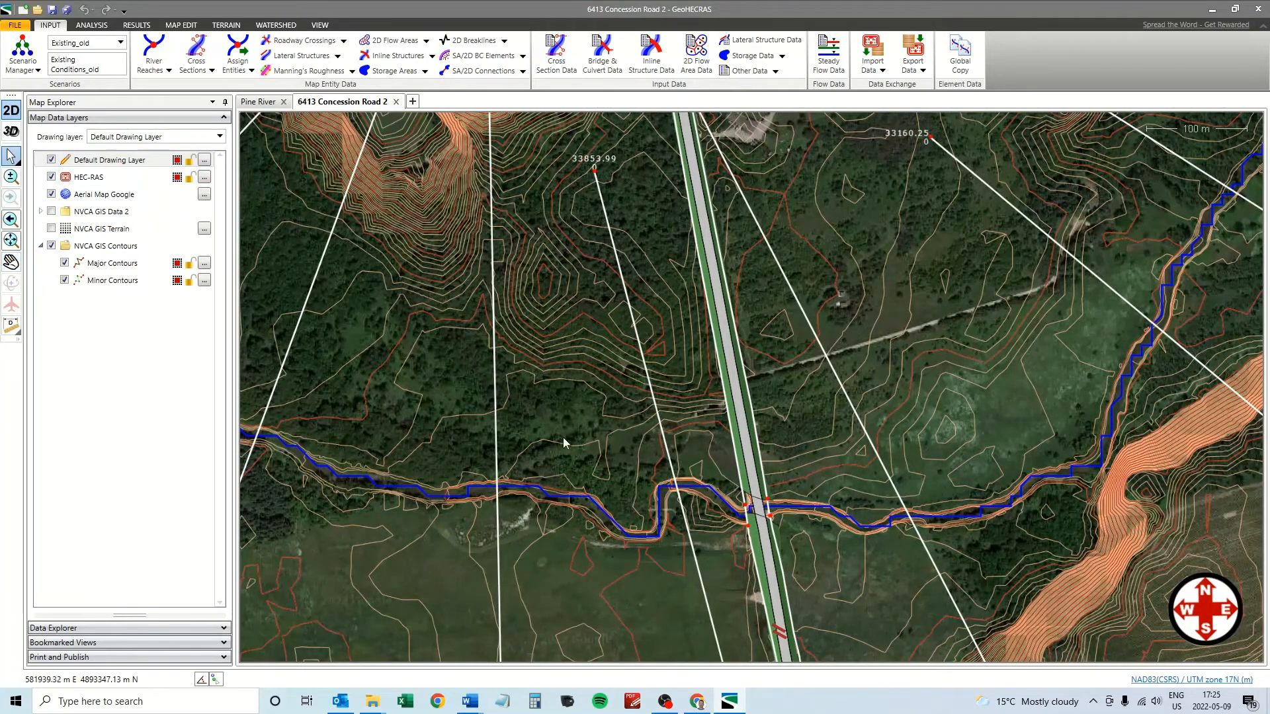
click(751, 461)
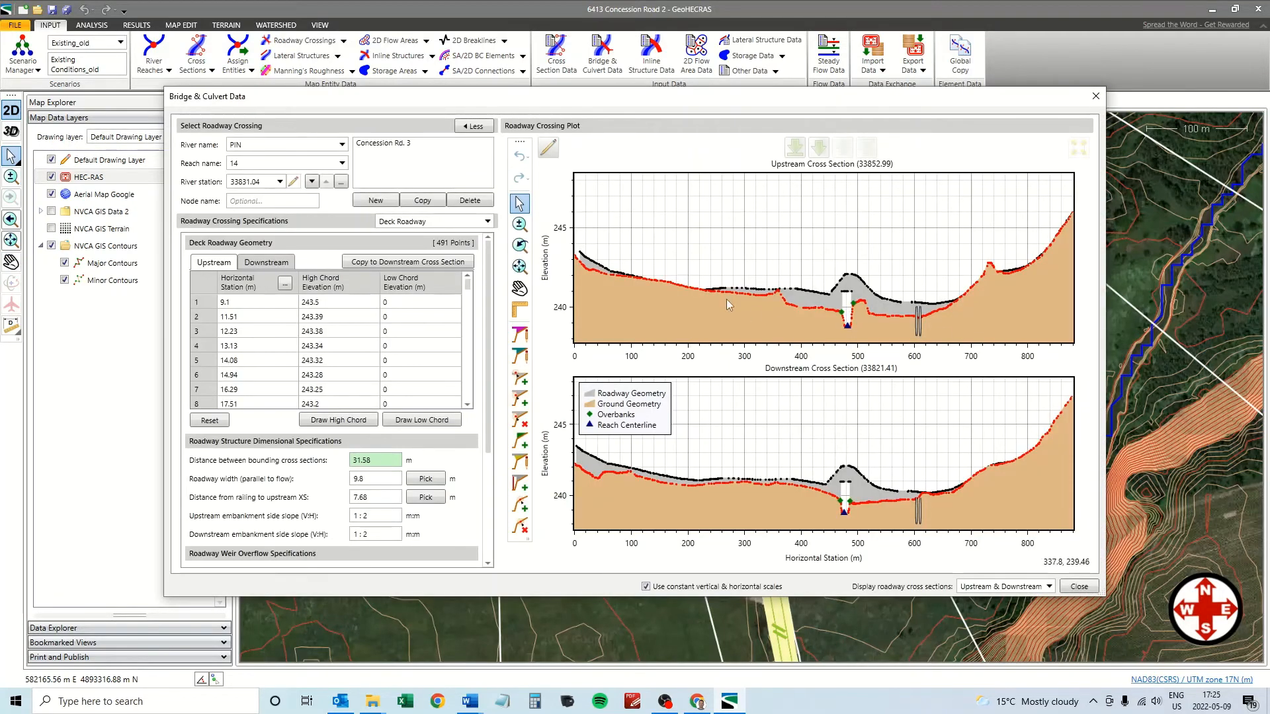
click(1079, 147)
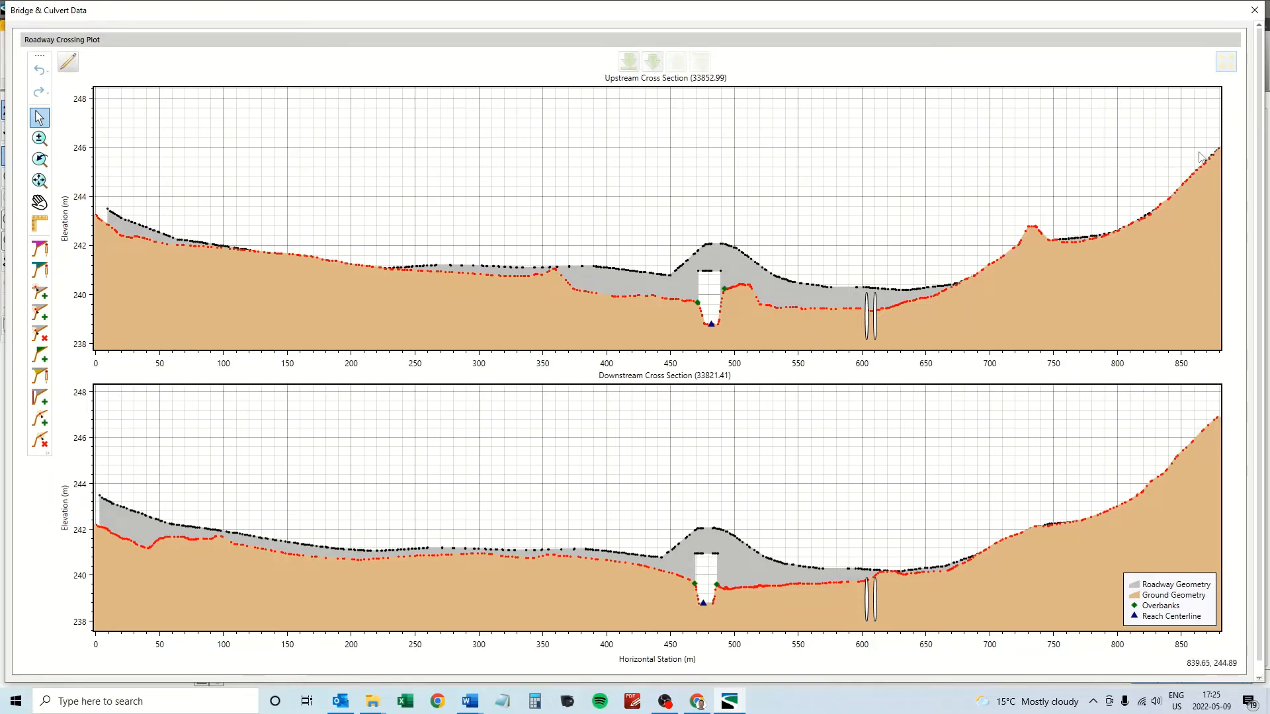
click(1228, 62)
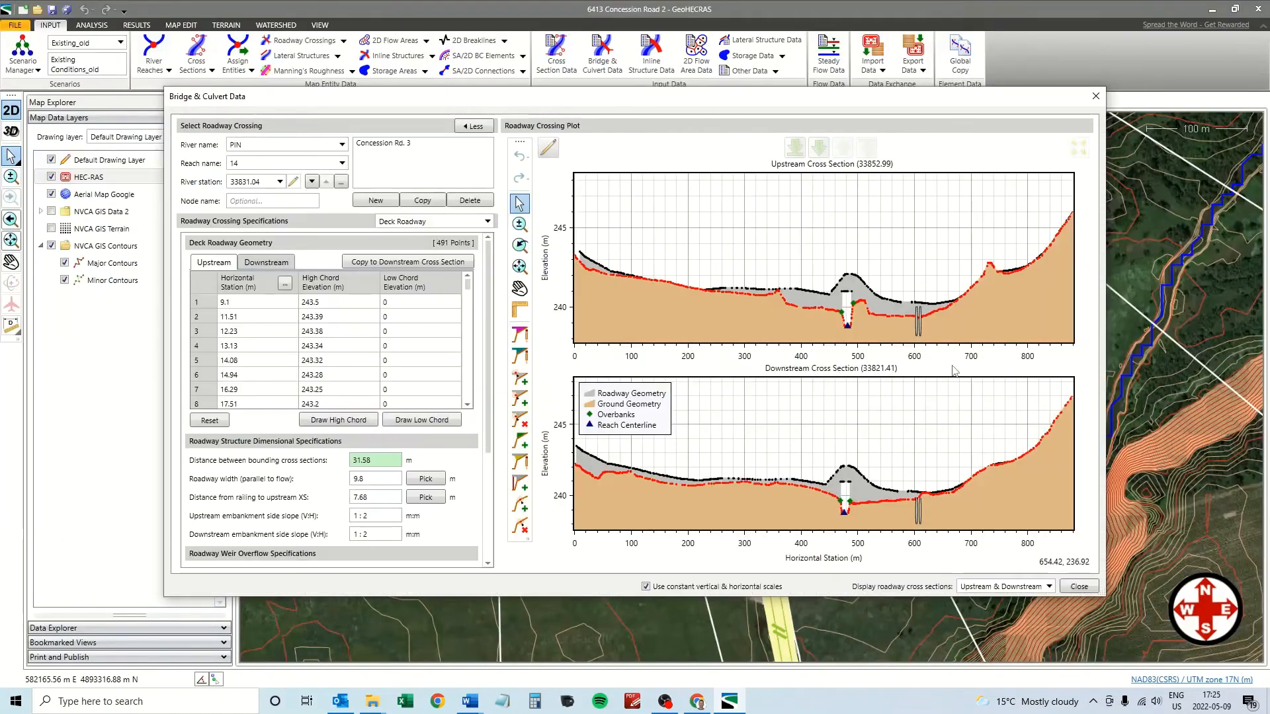
click(1095, 99)
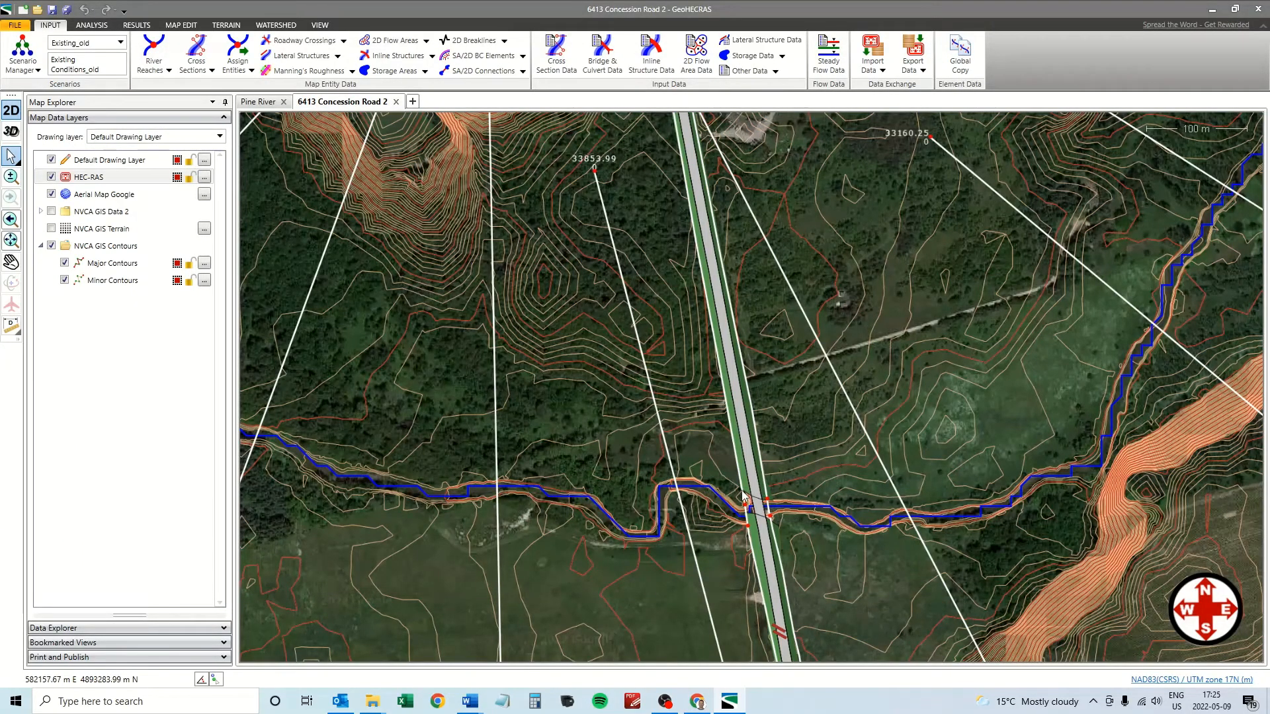
Global Copy the two roadway crossing elements into Pine River's Existing geometry, then return to Pine River.
click(748, 511)
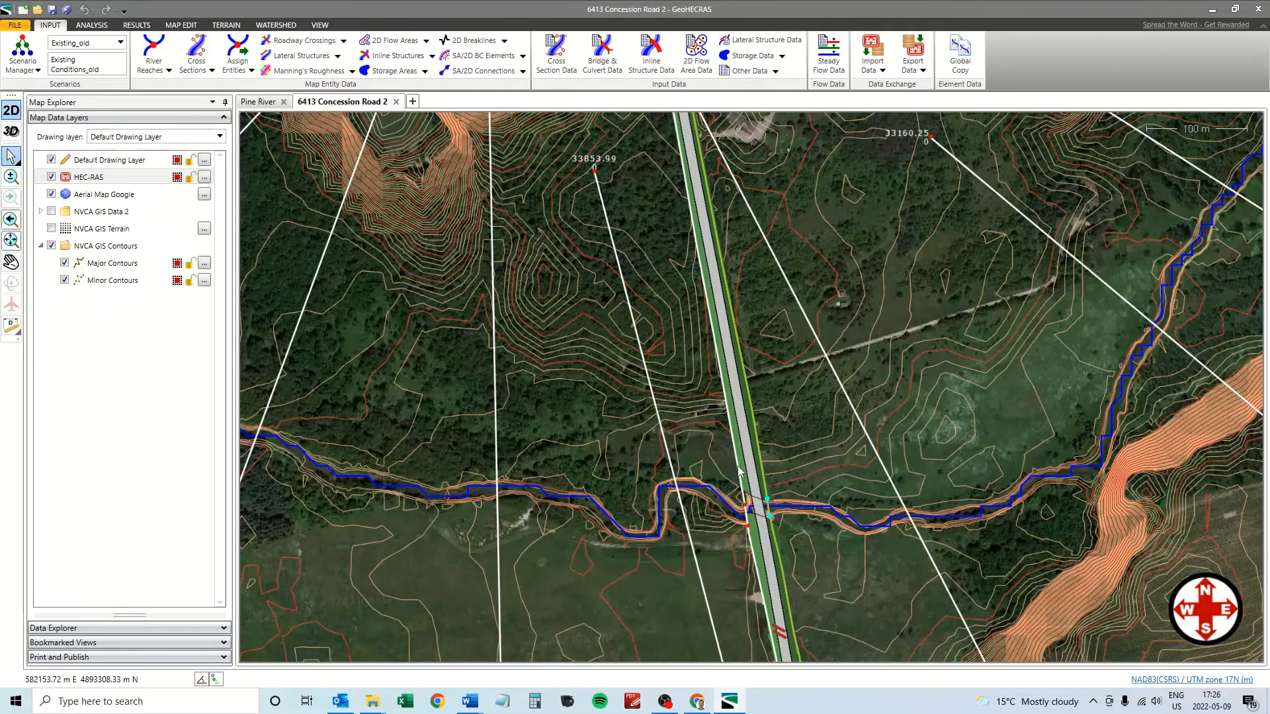
click(960, 57)
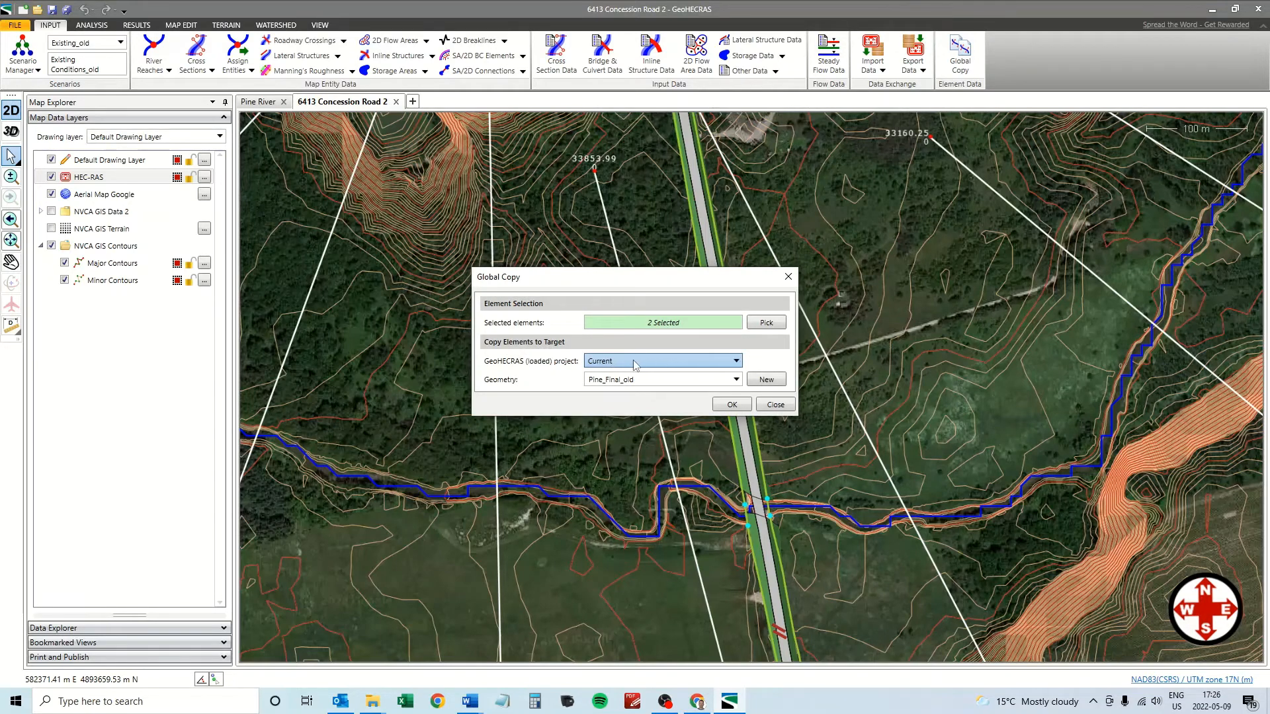
click(738, 366)
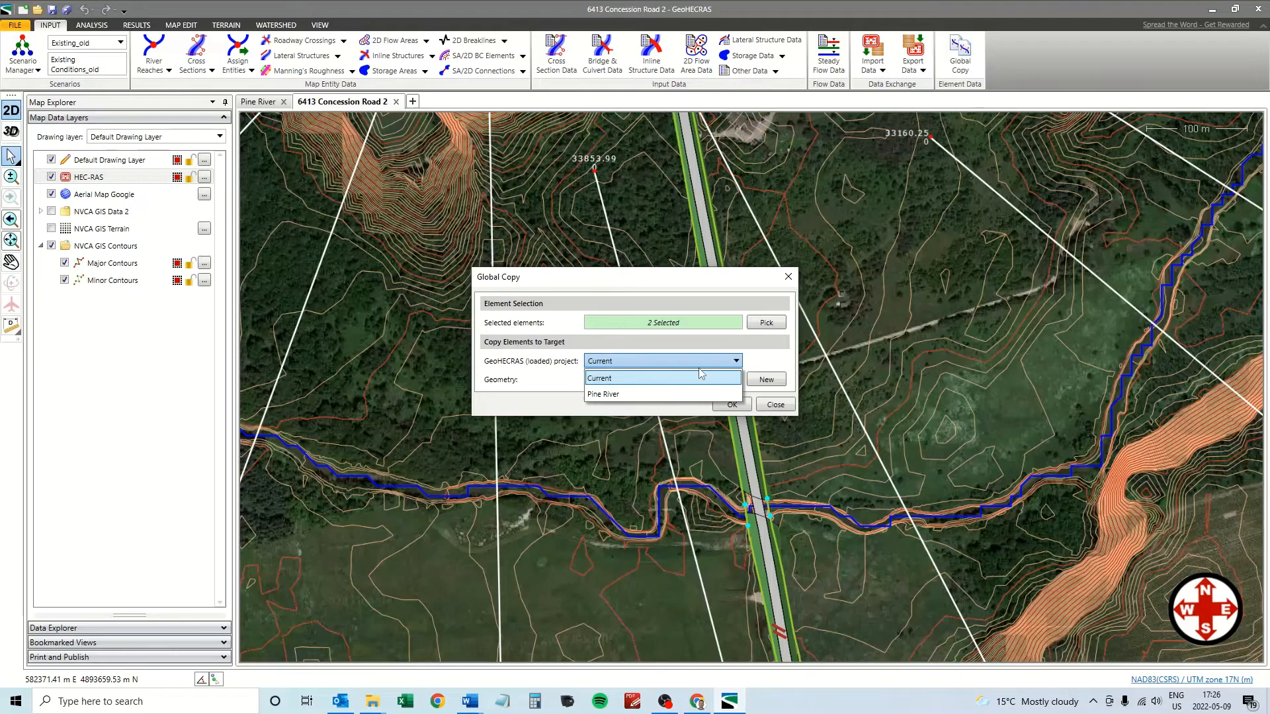
click(628, 398)
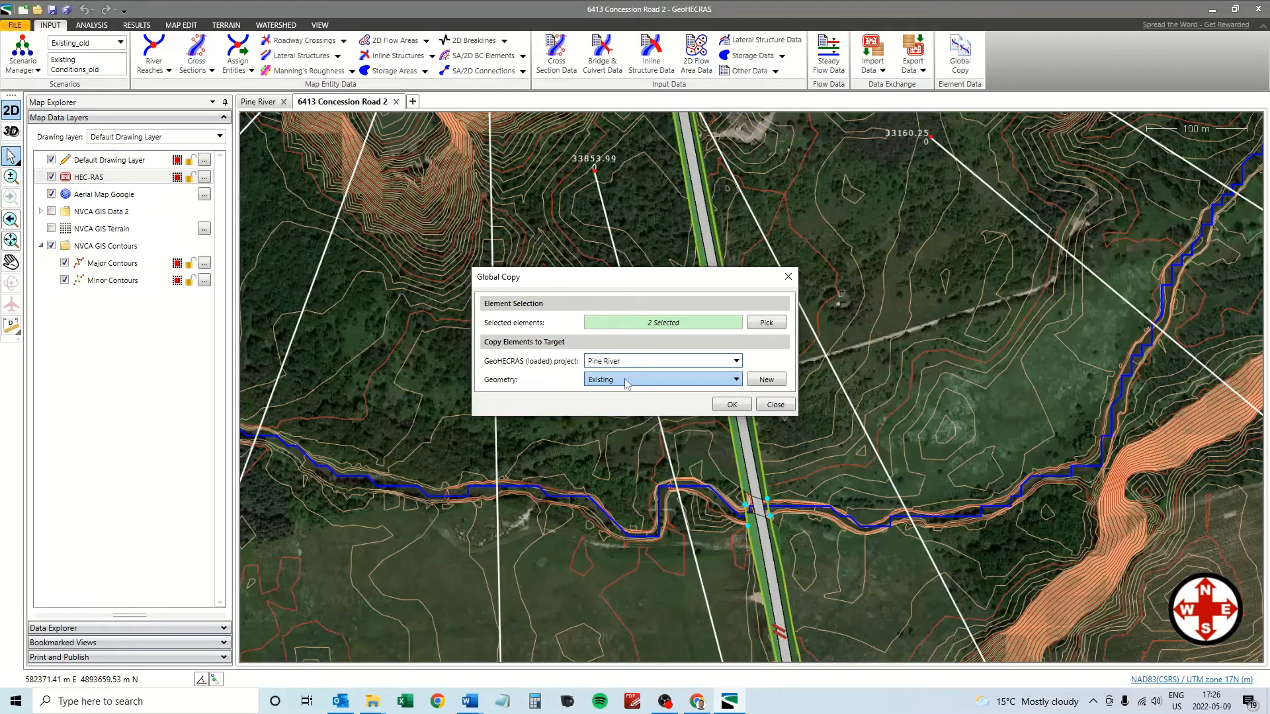
click(731, 405)
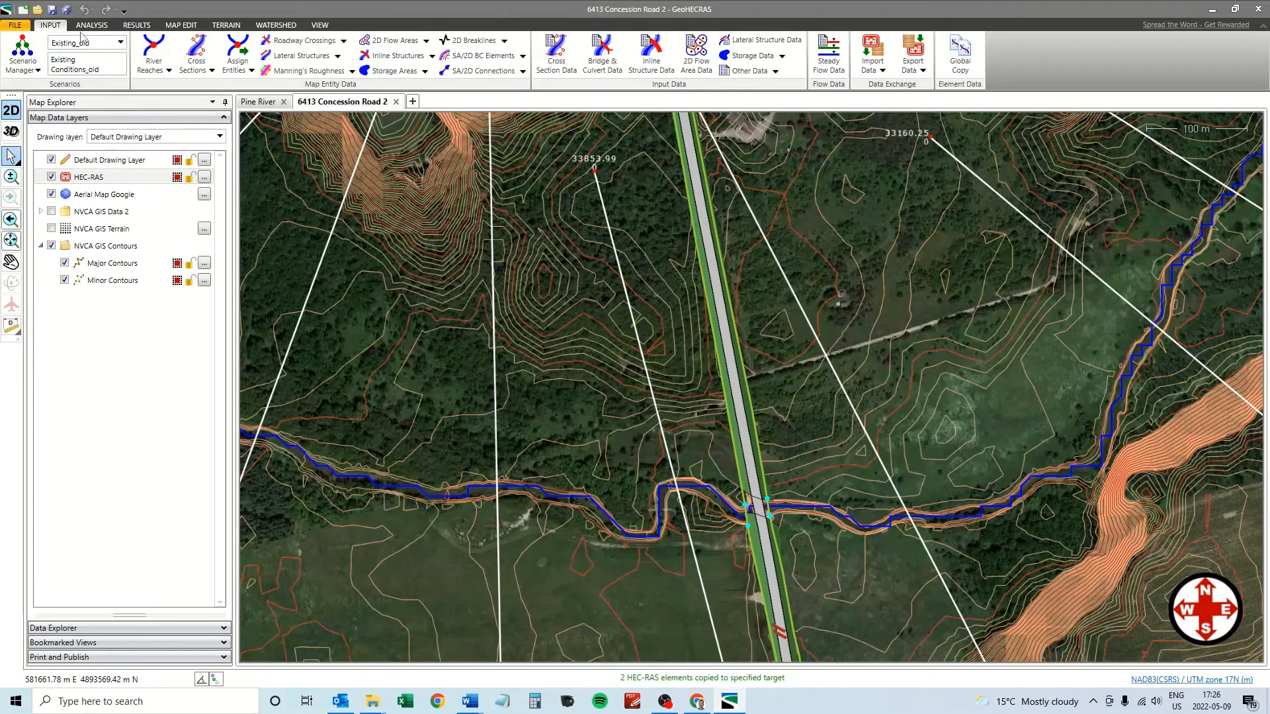
click(262, 103)
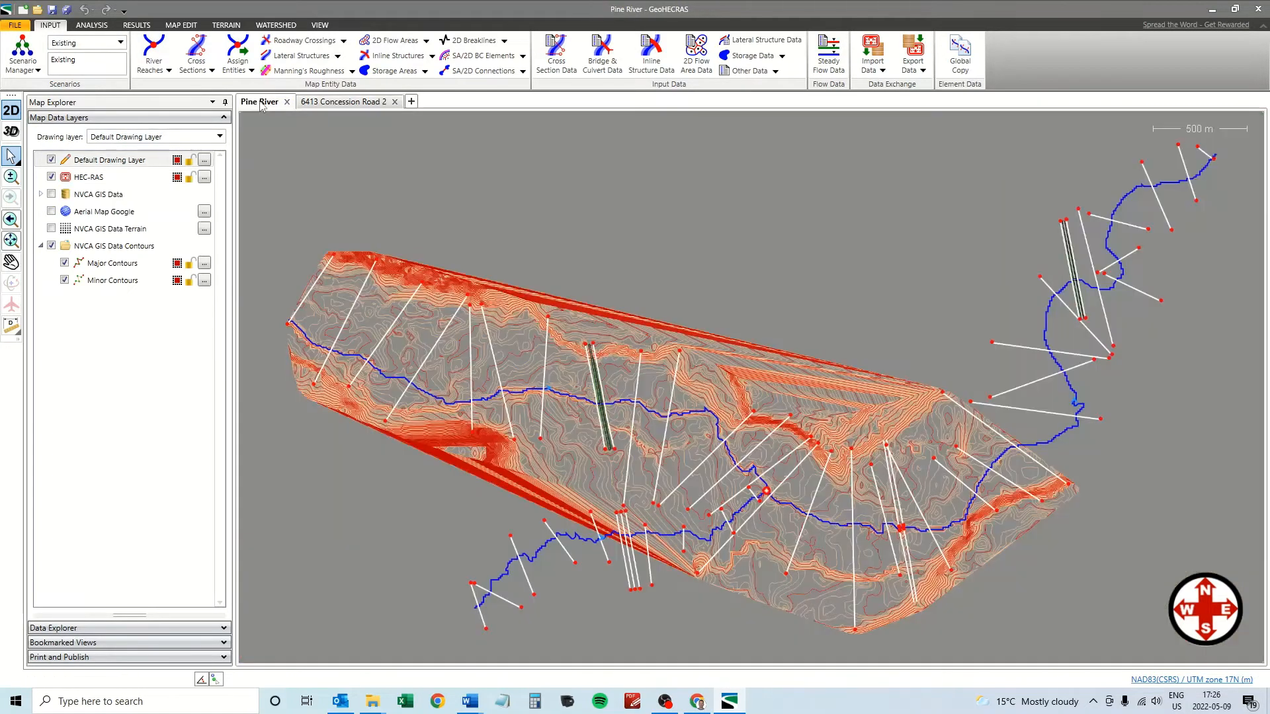
click(10, 262)
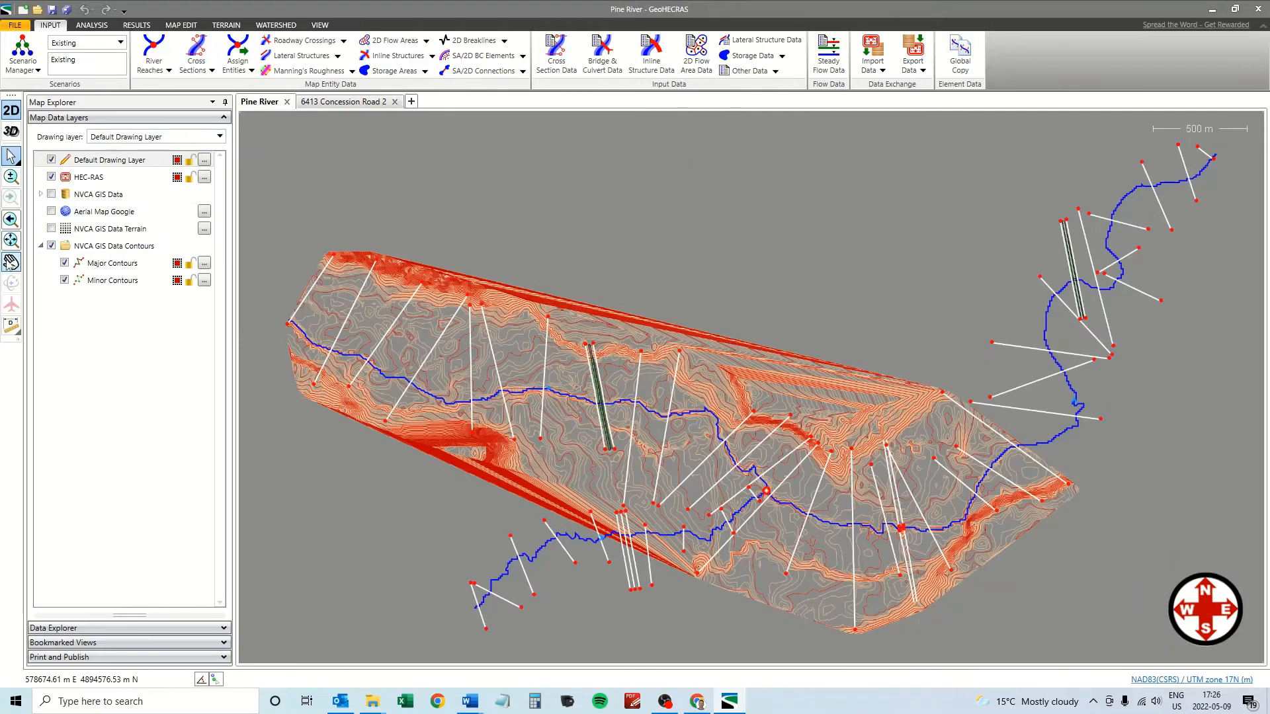
scroll(897, 523, up, 4)
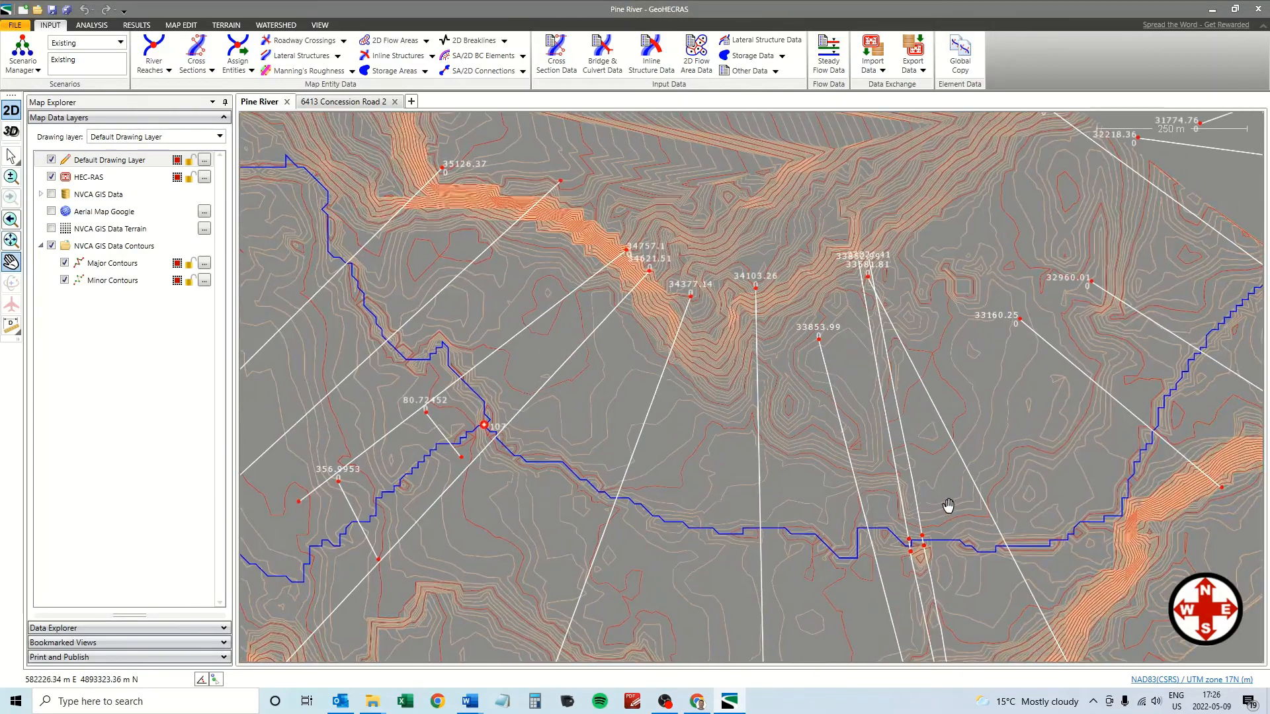
drag(946, 510, 860, 381)
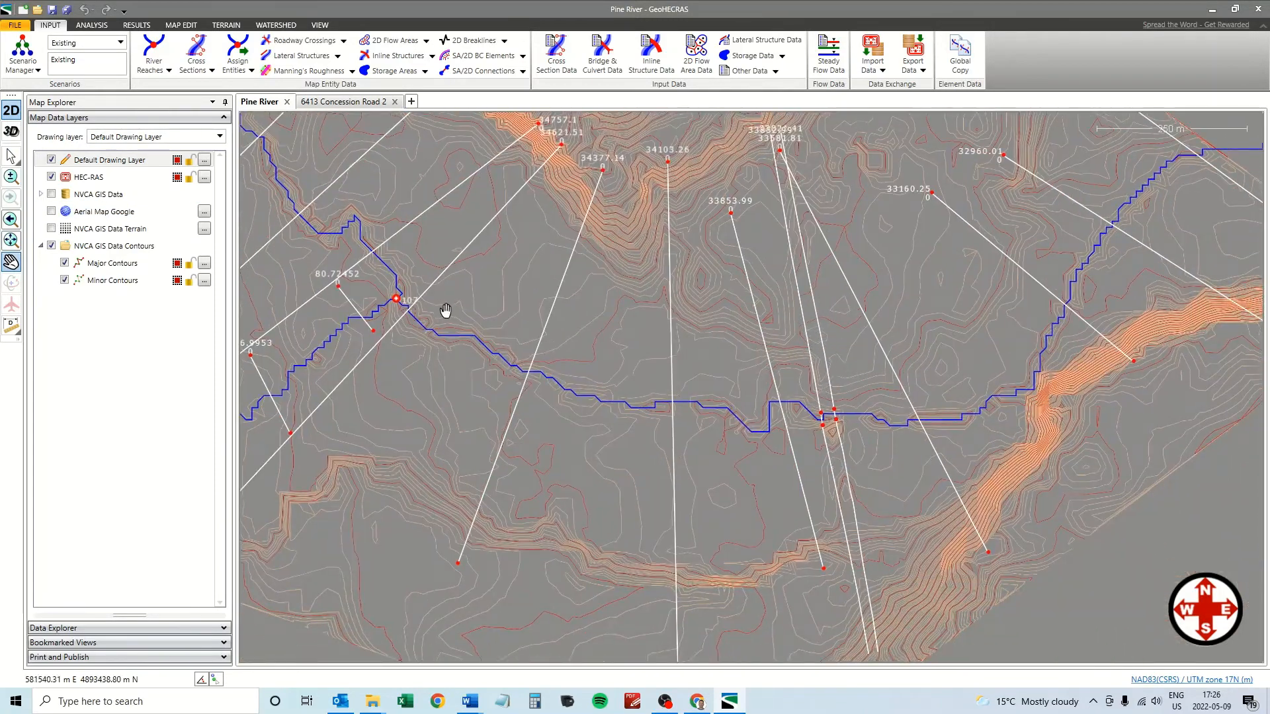
click(331, 105)
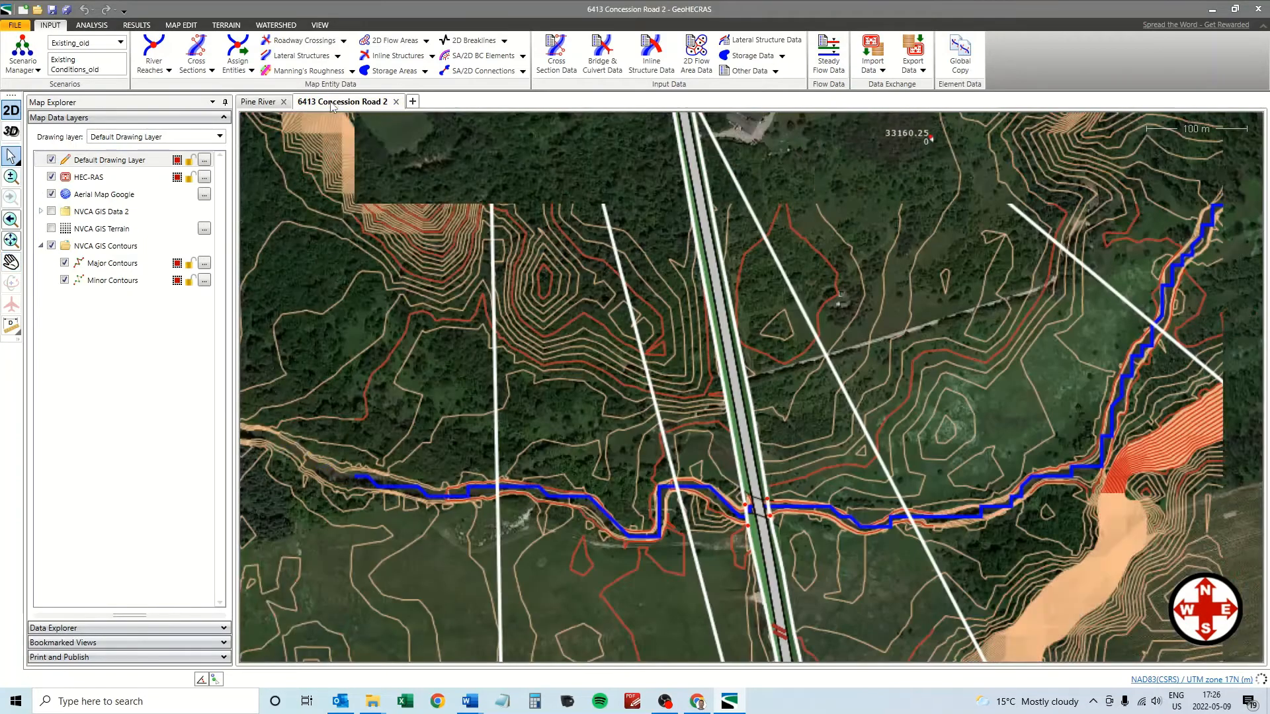
click(739, 405)
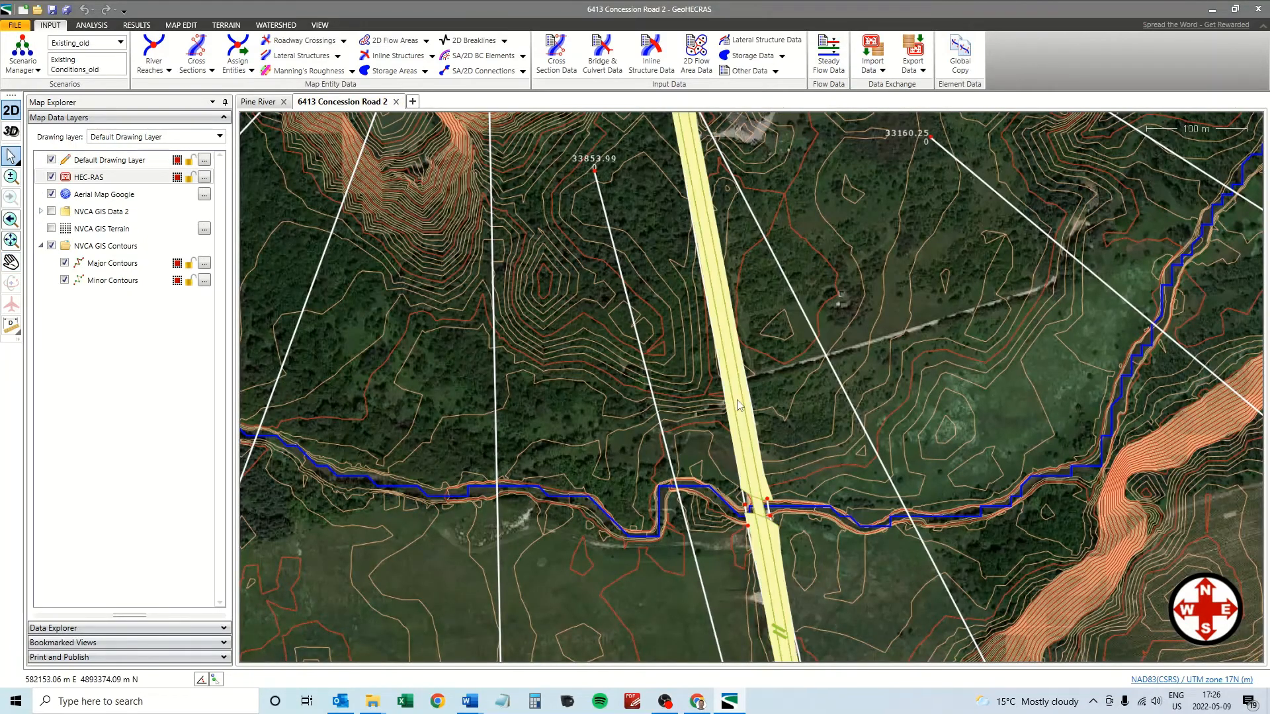
click(959, 56)
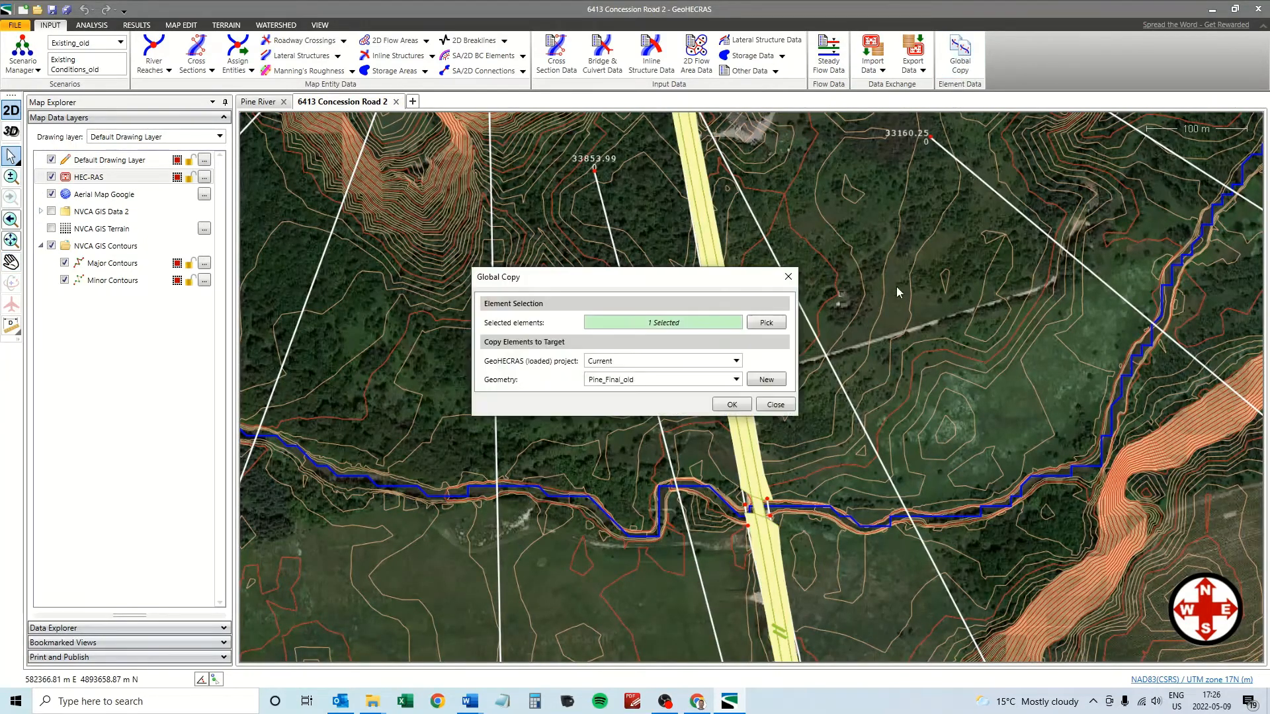
click(736, 361)
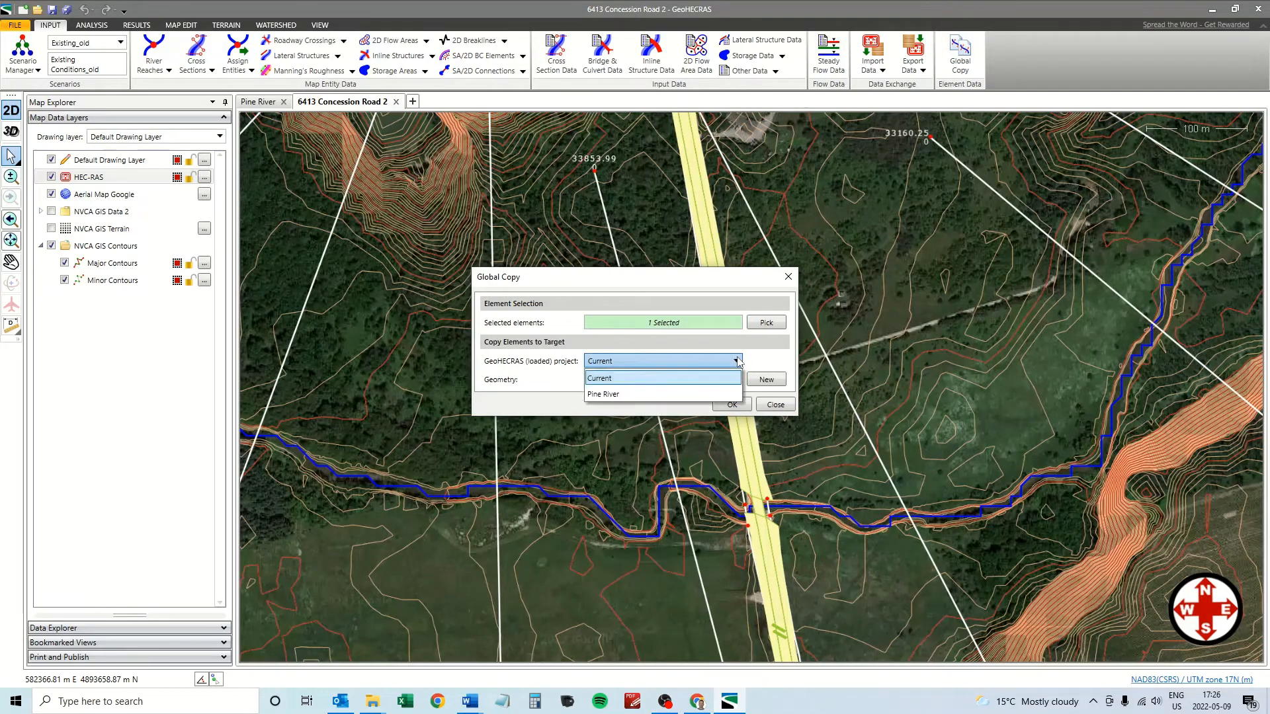
click(650, 395)
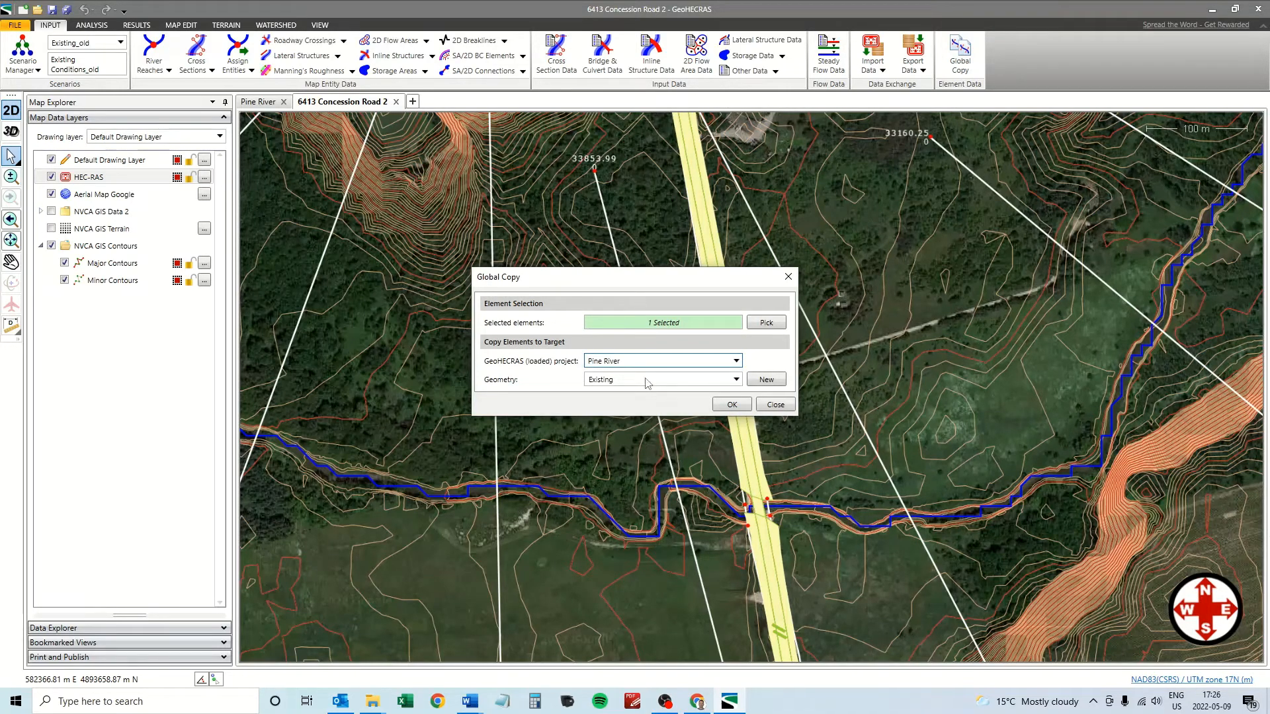
click(732, 405)
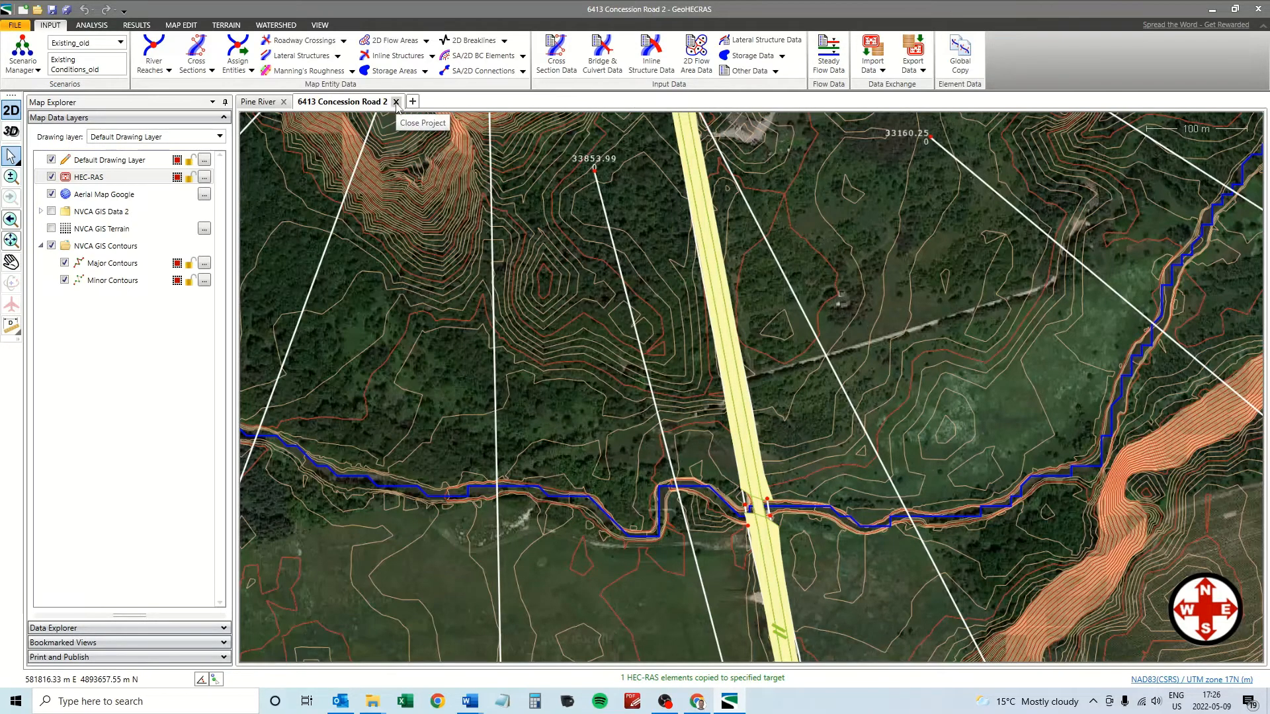
click(396, 102)
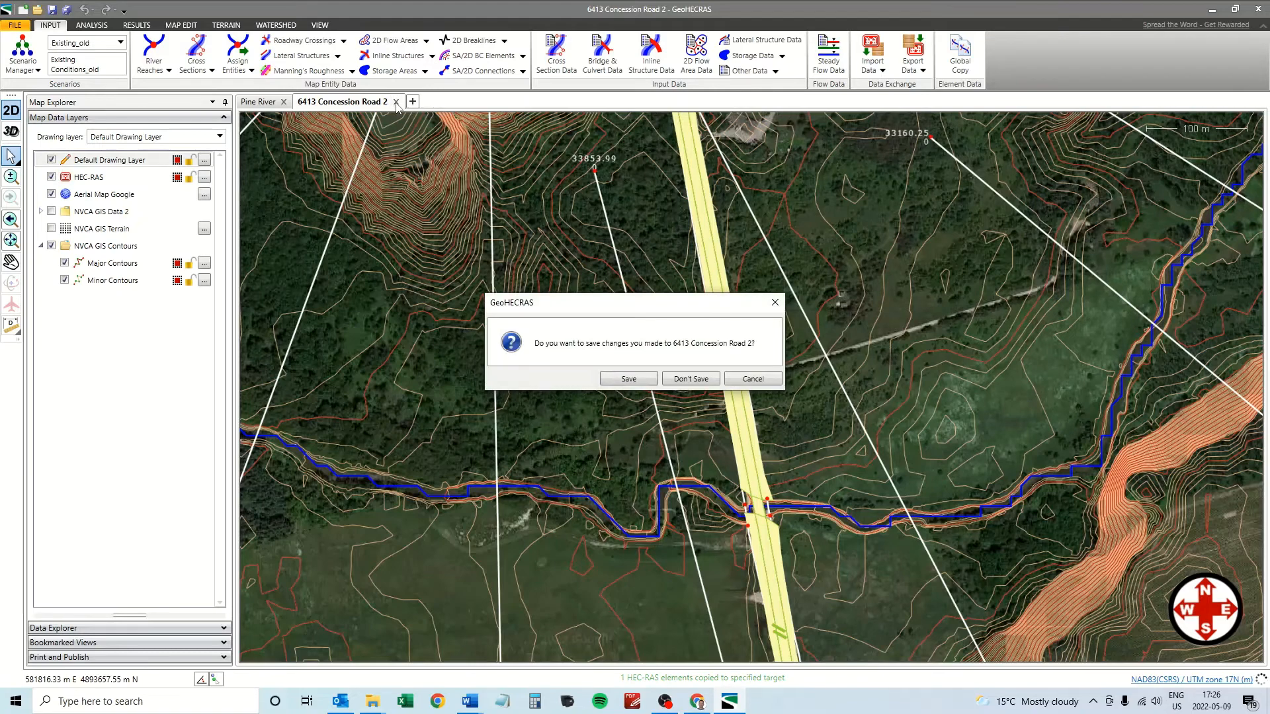
click(690, 380)
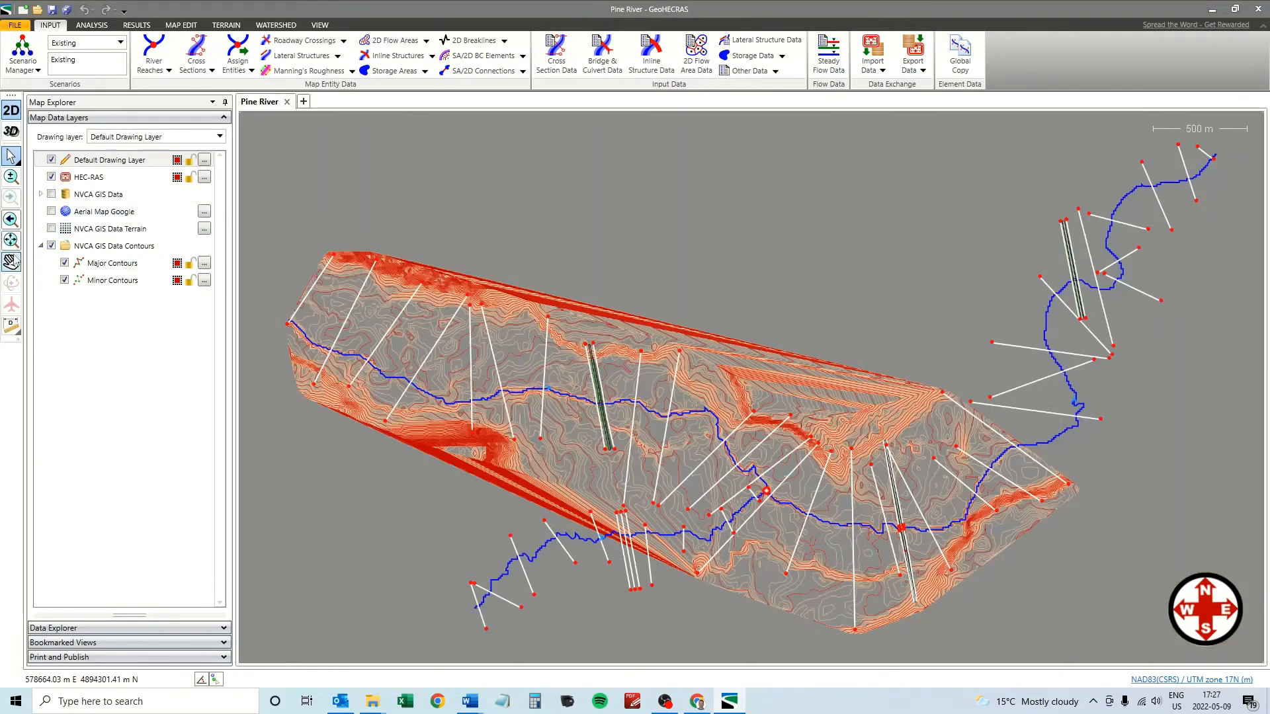
Pan and zoom the Pine River map to the copied road crossing between XS 33853.99 and 33160.25.
click(12, 262)
scroll(872, 521, up, 3)
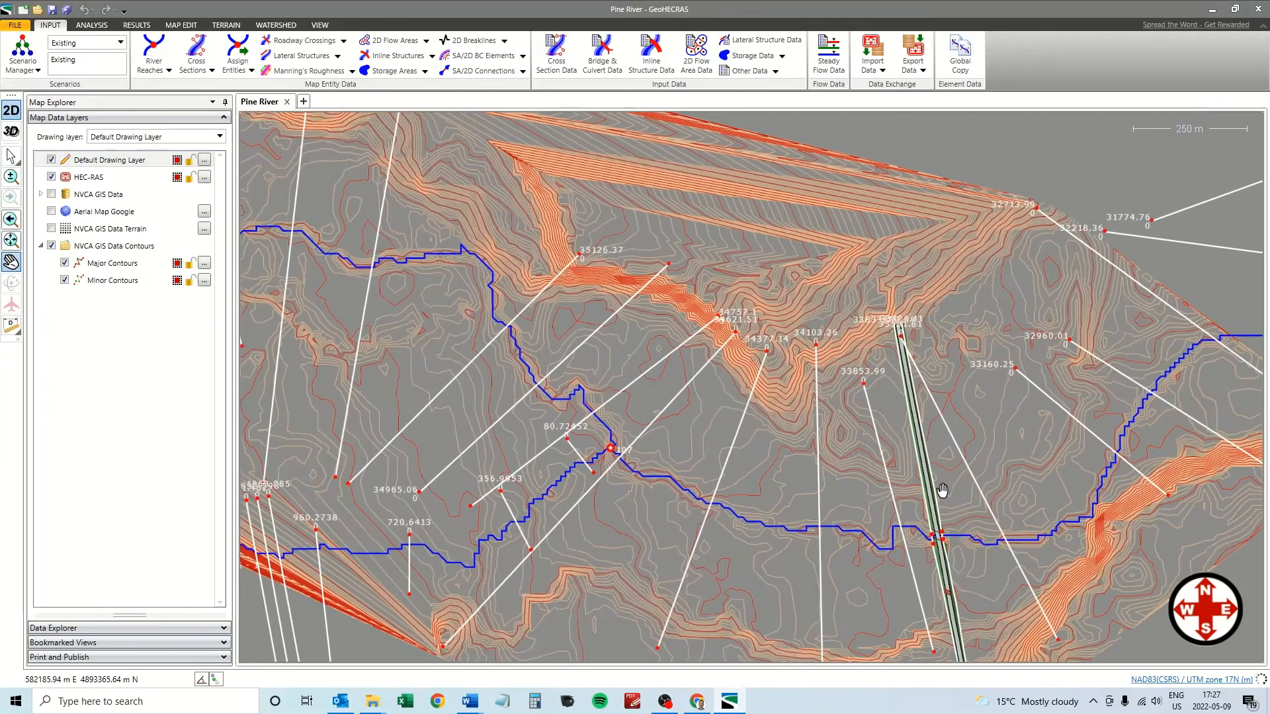
scroll(943, 491, up, 3)
drag(970, 500, 794, 338)
scroll(788, 383, down, 1)
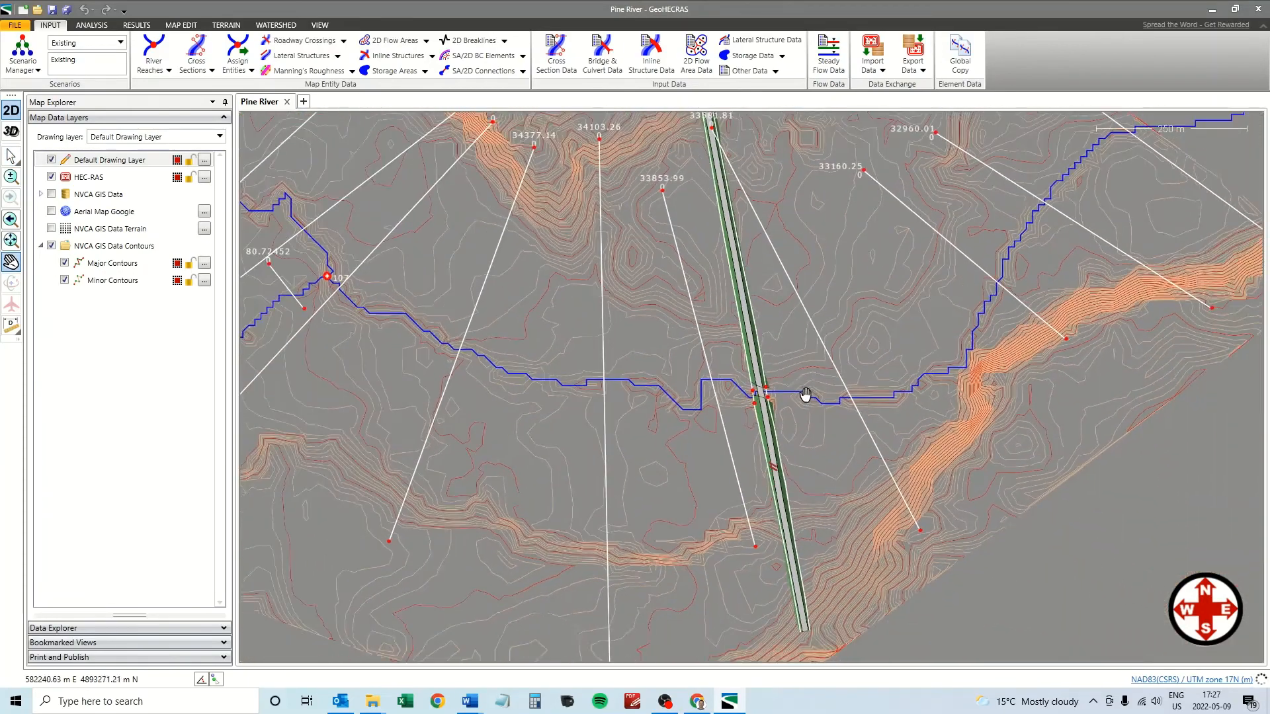
drag(527, 465, 760, 512)
scroll(651, 478, down, 1)
scroll(698, 468, down, 1)
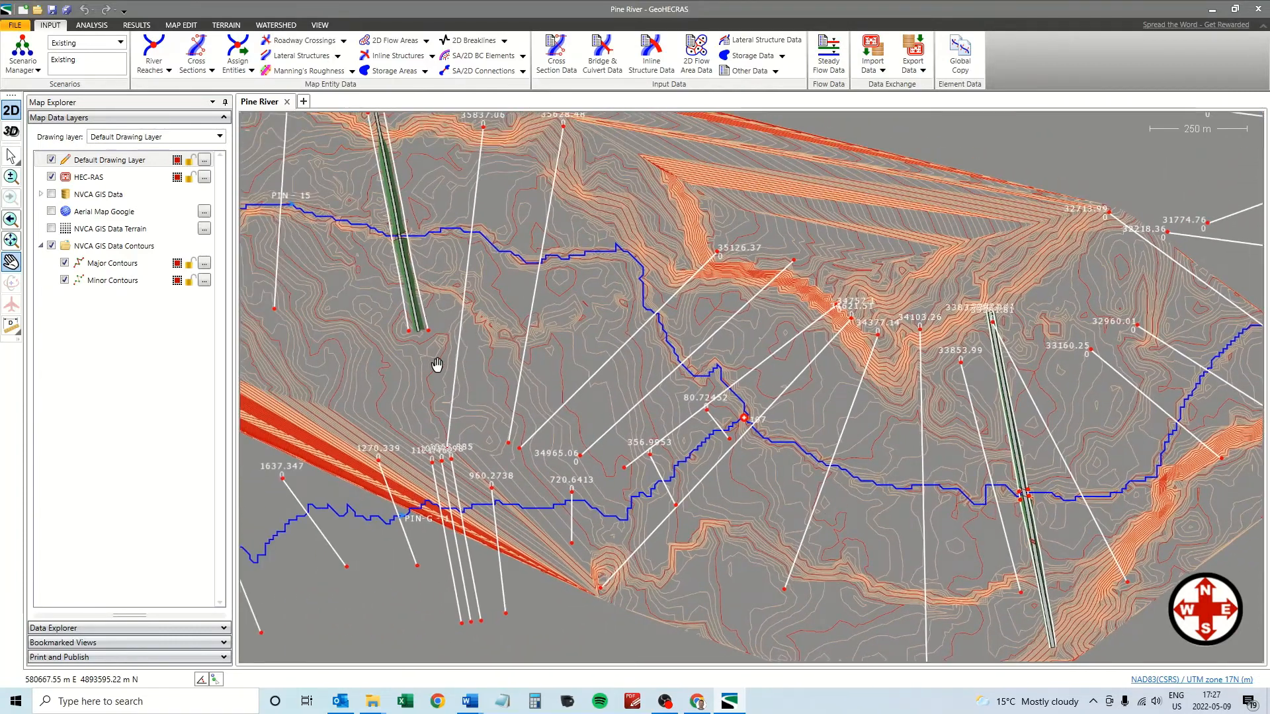
scroll(975, 542, up, 3)
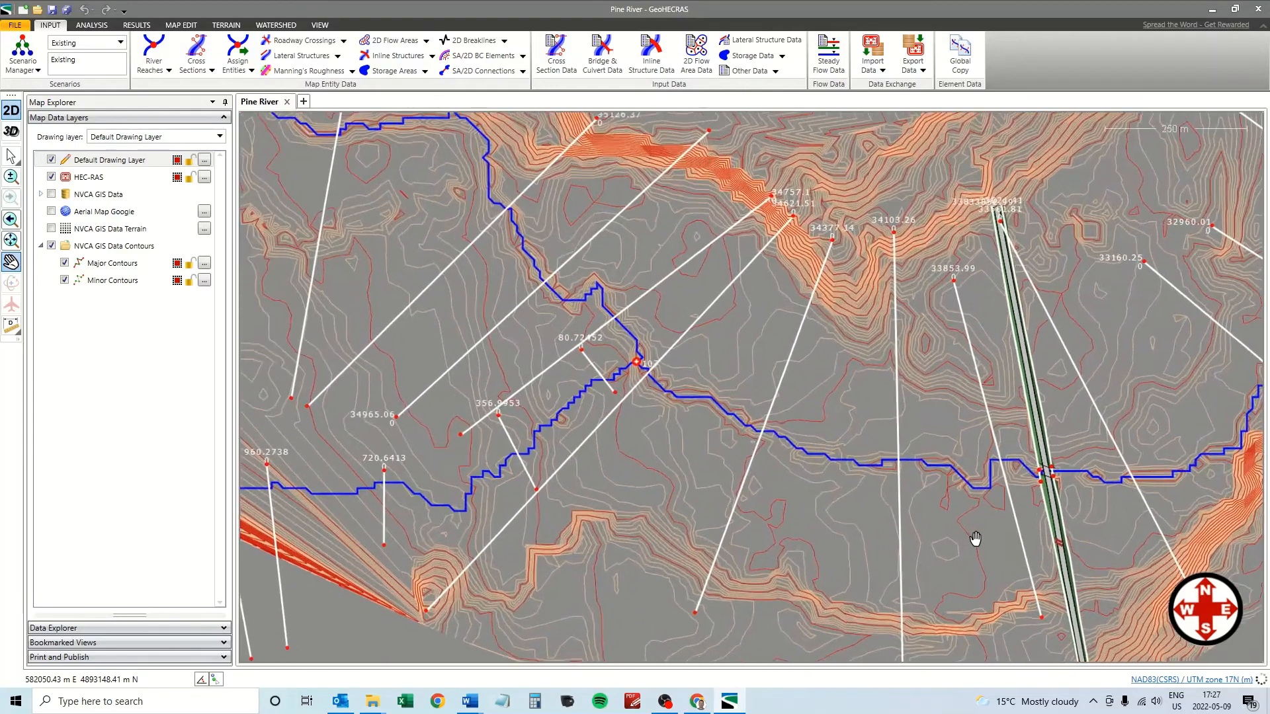
drag(984, 514, 694, 499)
scroll(723, 496, up, 1)
scroll(722, 496, up, 2)
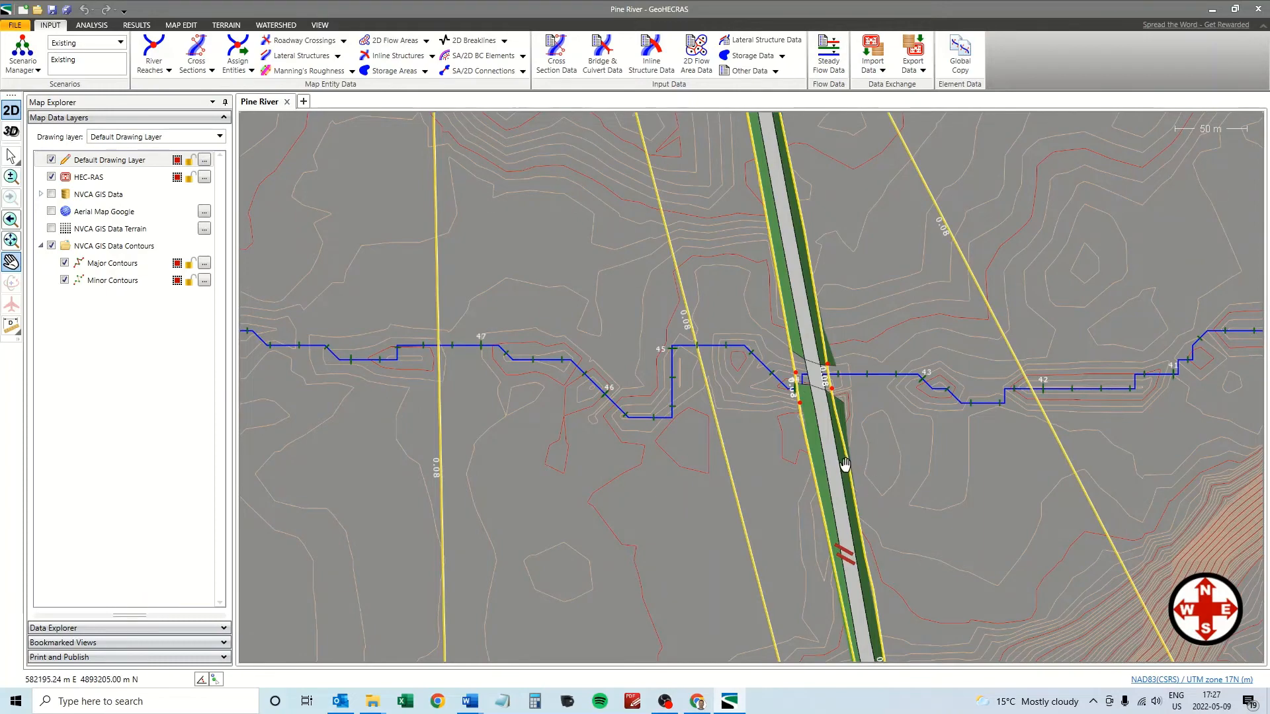
scroll(841, 467, down, 1)
scroll(836, 436, down, 1)
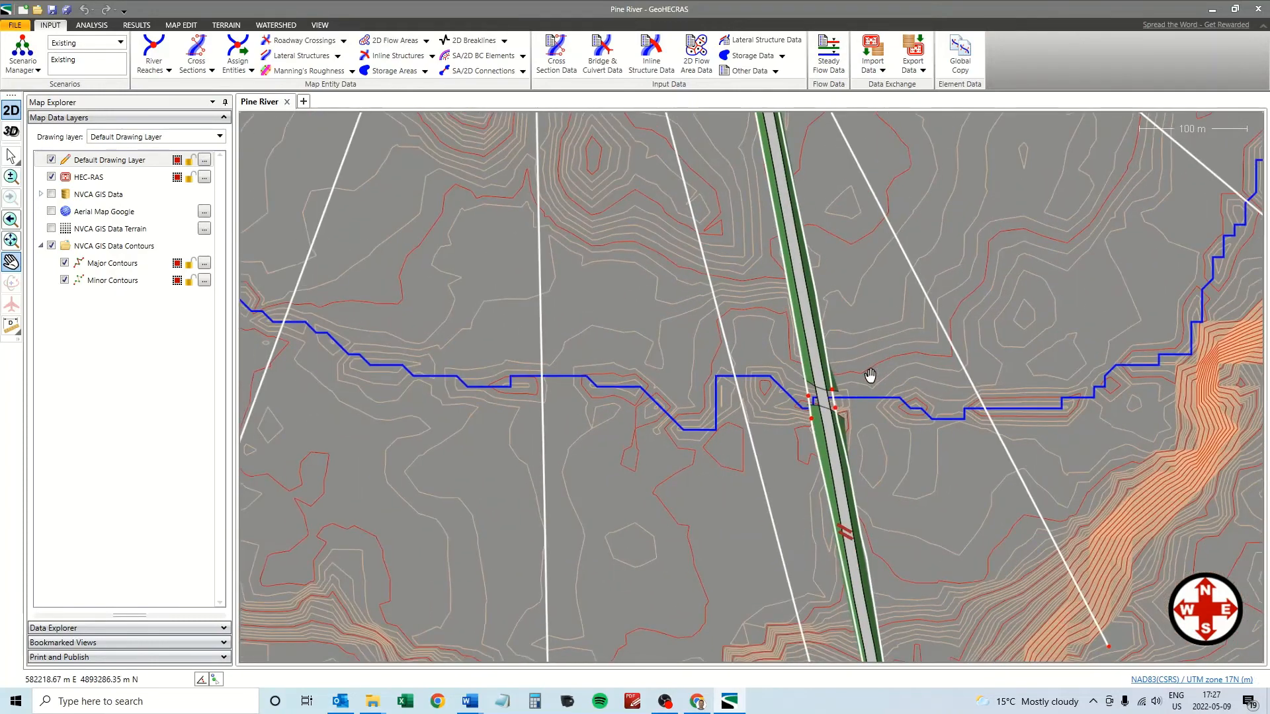
scroll(864, 377, down, 1)
scroll(824, 390, down, 2)
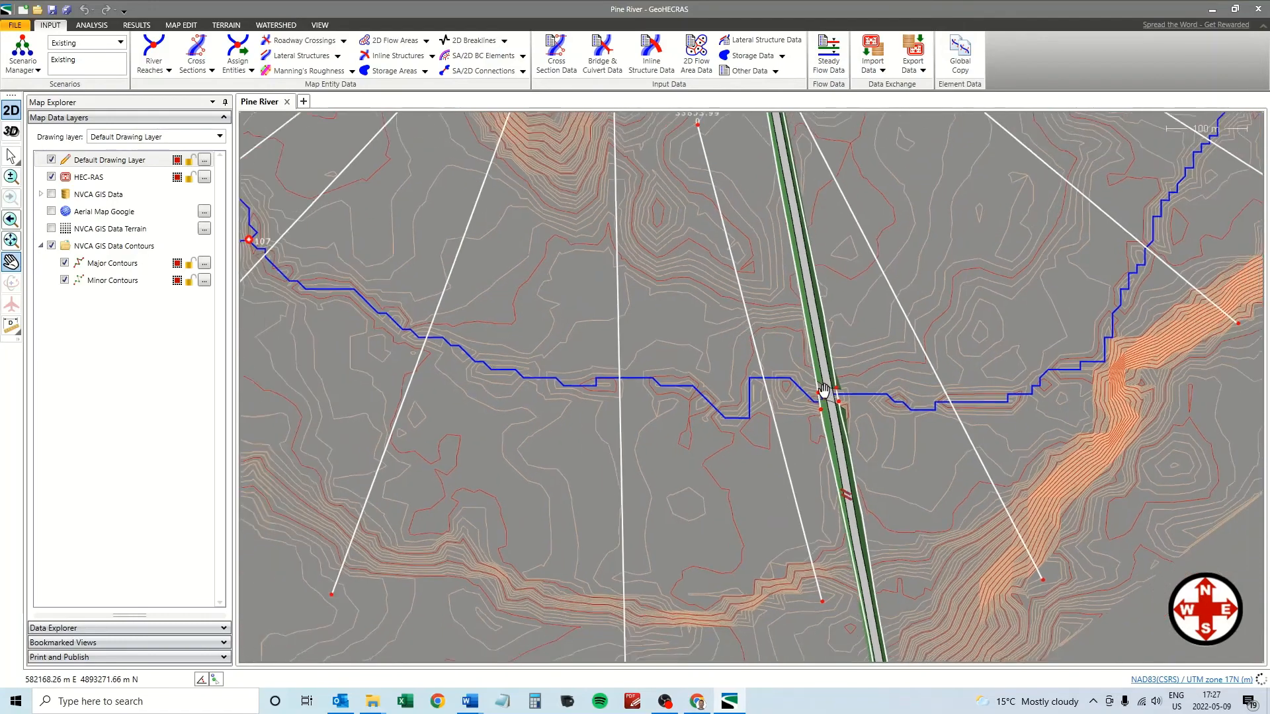
drag(722, 386, 729, 394)
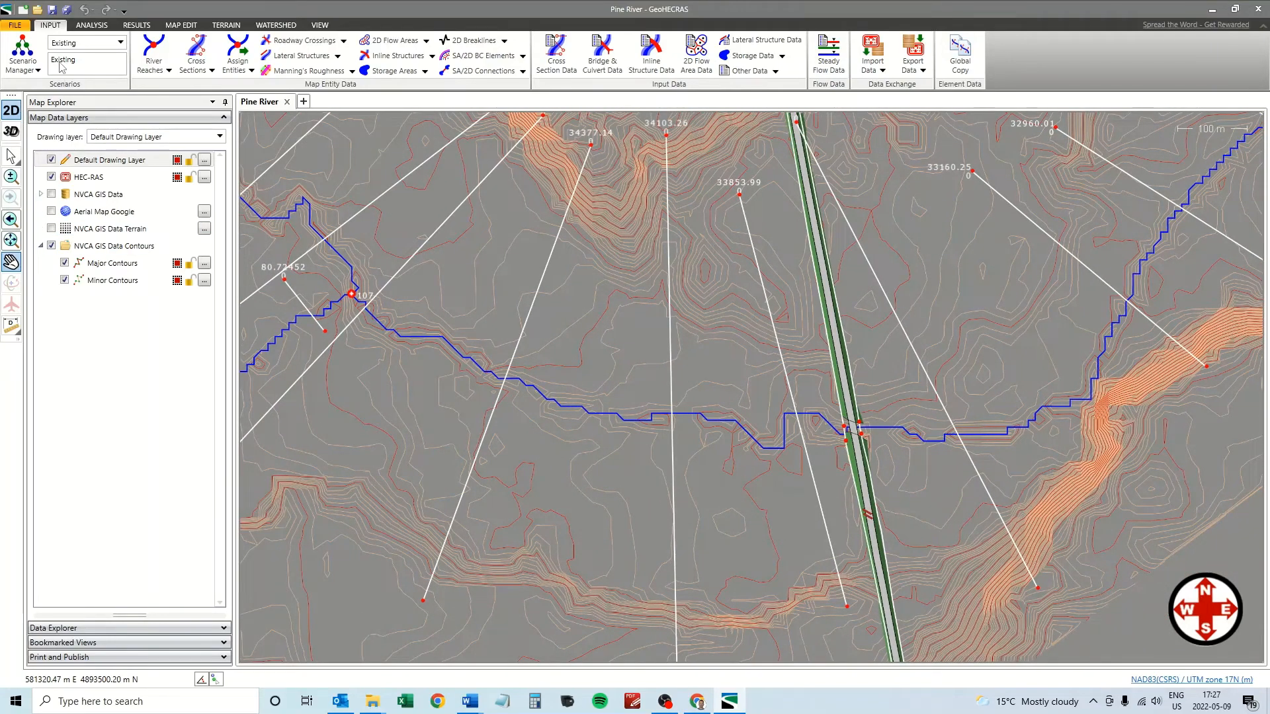
Save the Pine River project, run Compute Steady for PF 1, and close the computations report.
click(52, 10)
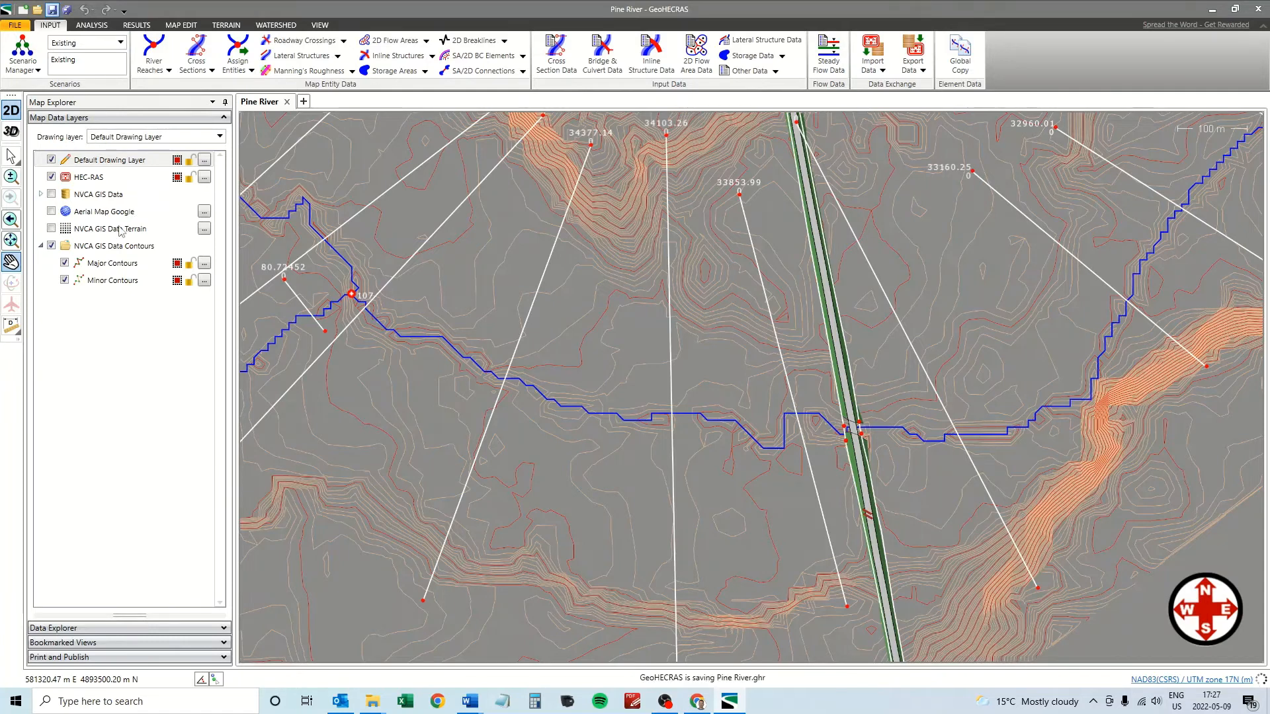
click(92, 27)
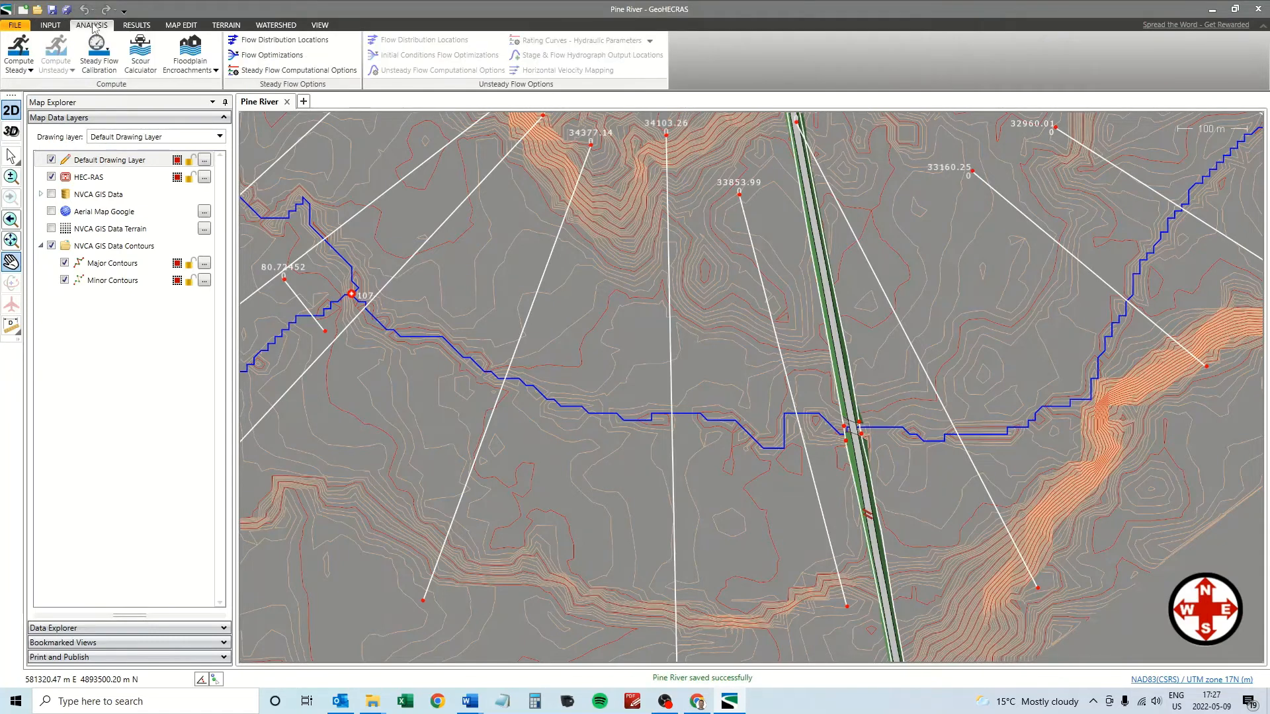
click(19, 66)
click(39, 92)
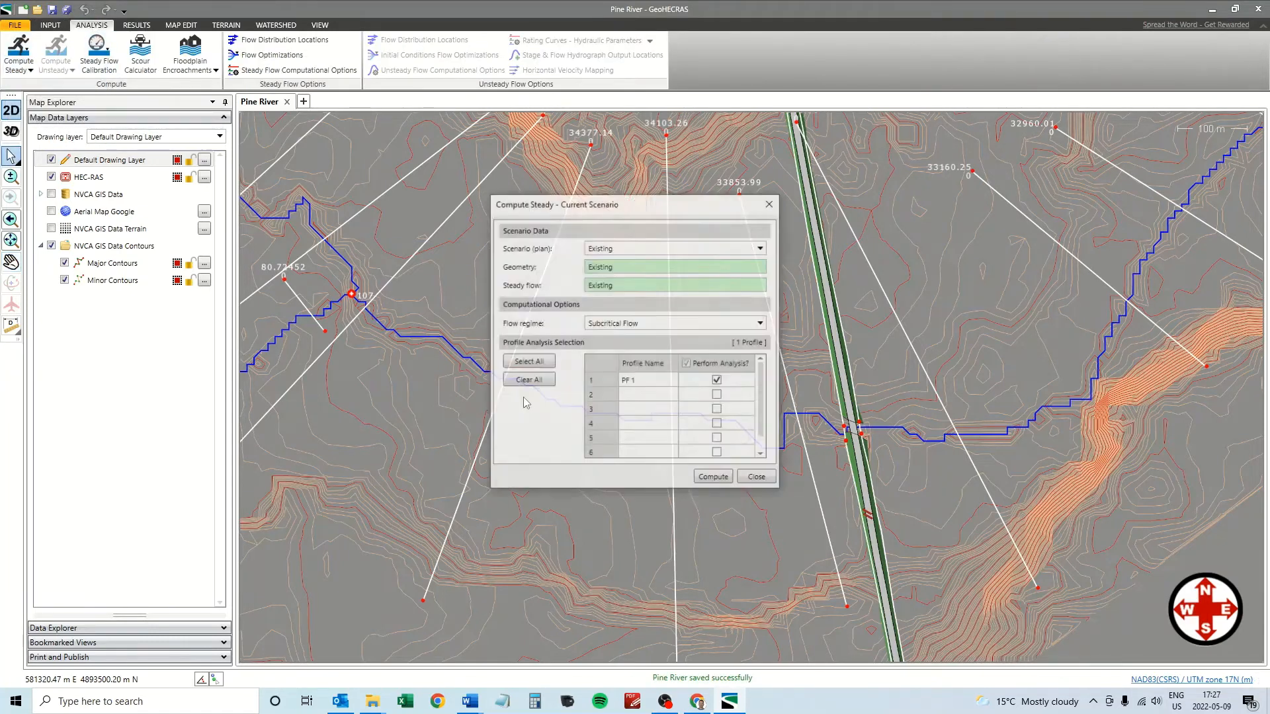
click(714, 478)
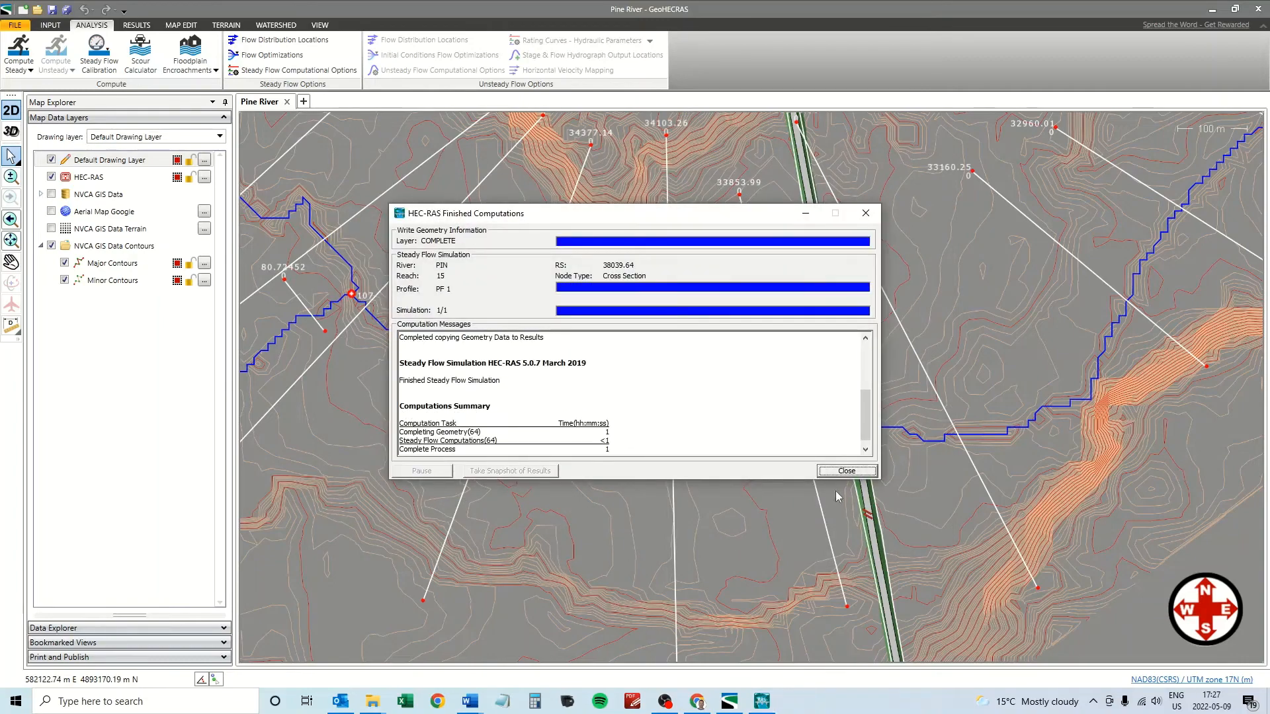
click(847, 470)
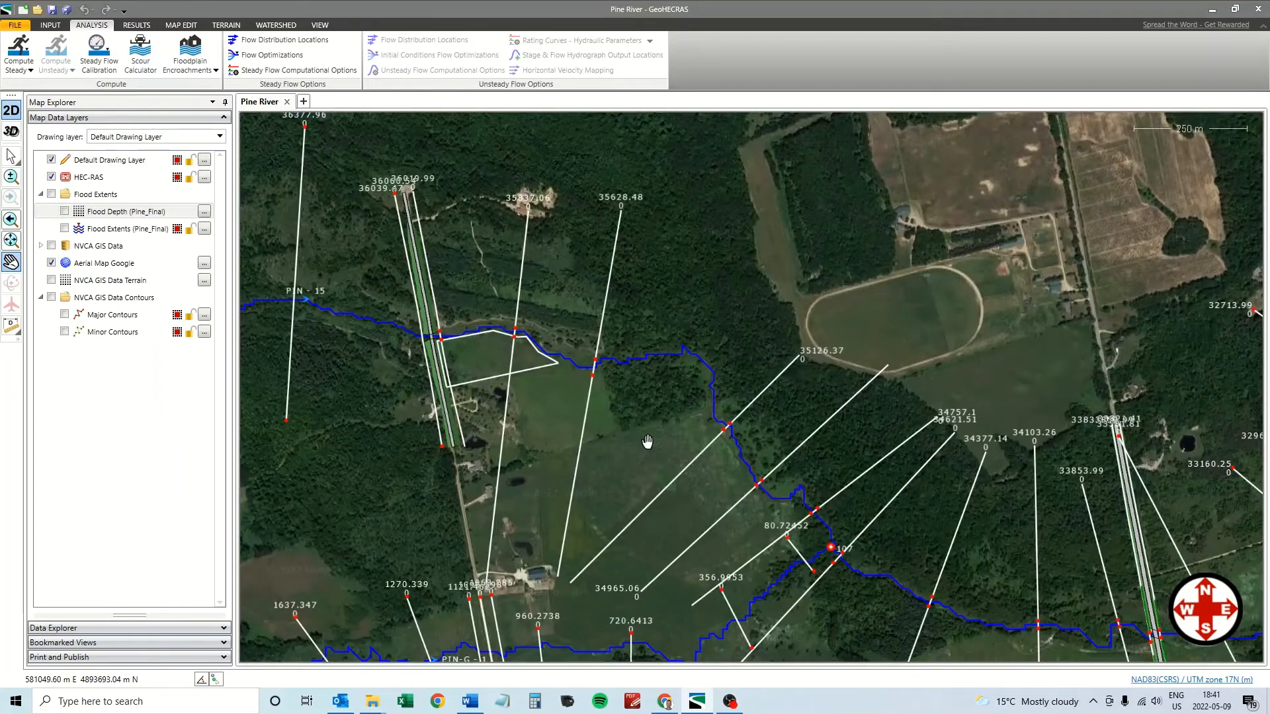
Zoom the aerial map in on the white-outlined parcel near the road and switch to the Results ribbon.
drag(660, 439, 592, 417)
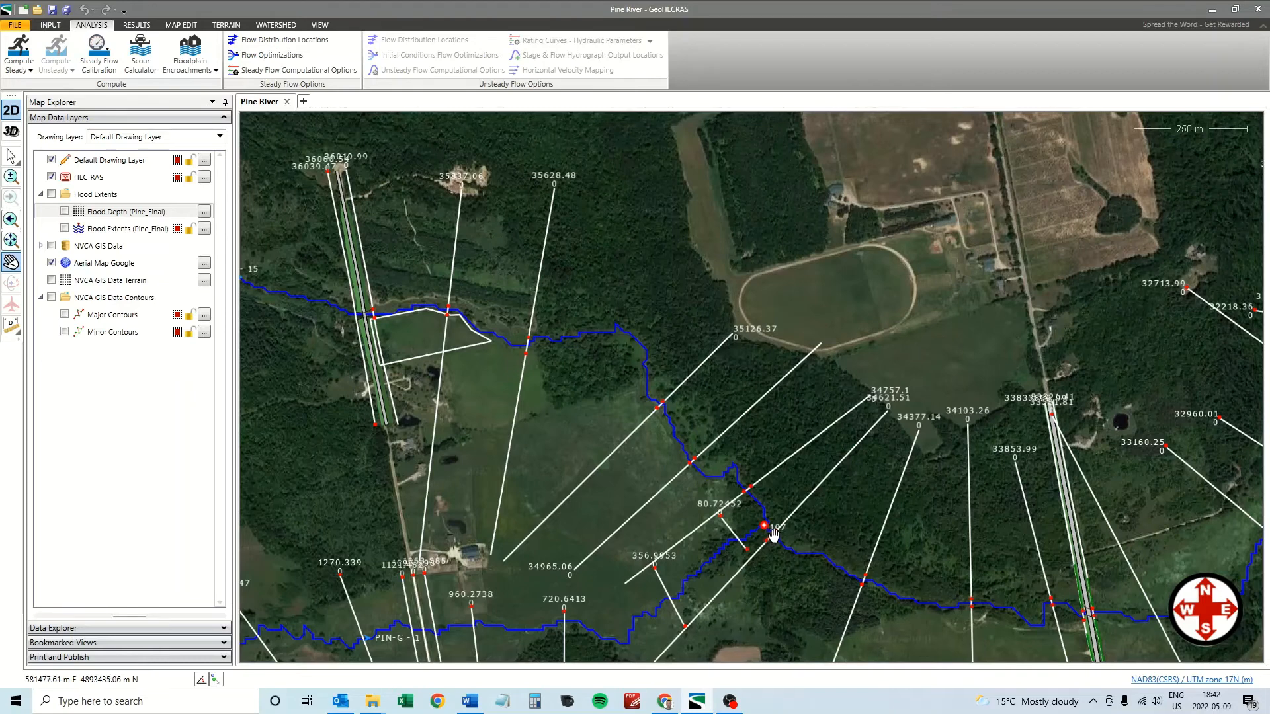
drag(454, 342, 597, 416)
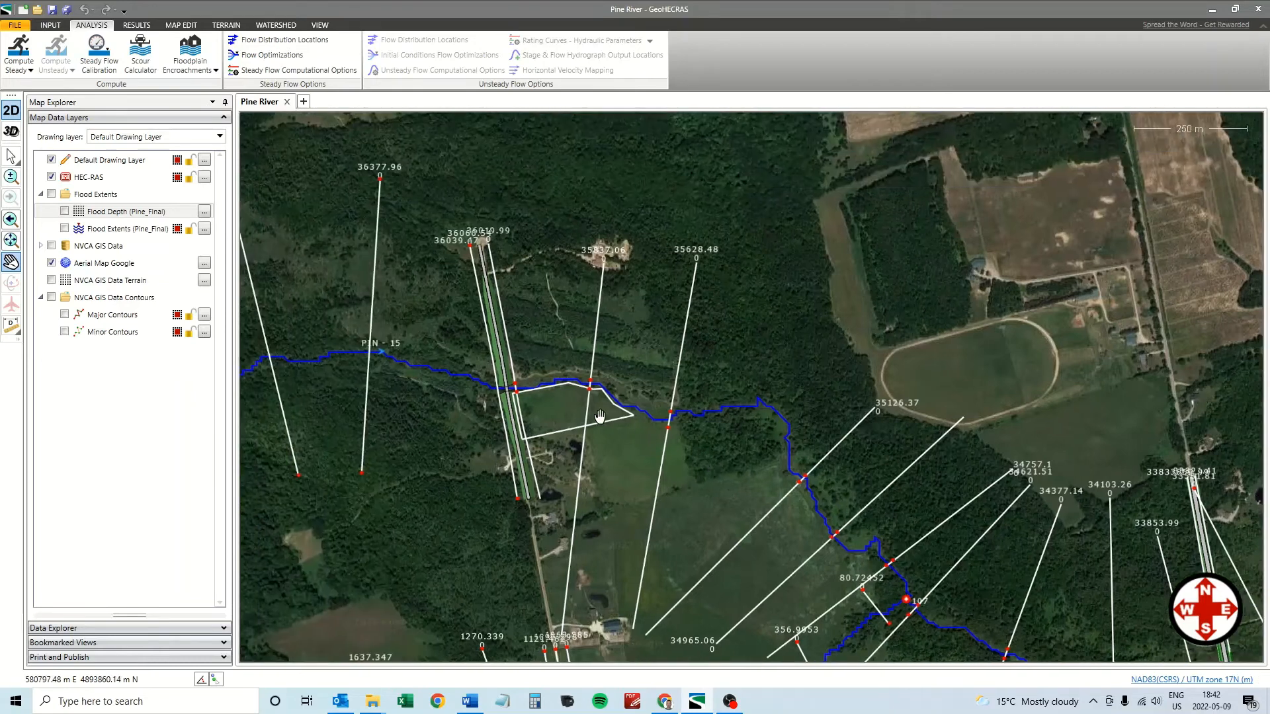
scroll(597, 416, up, 1)
scroll(596, 416, up, 4)
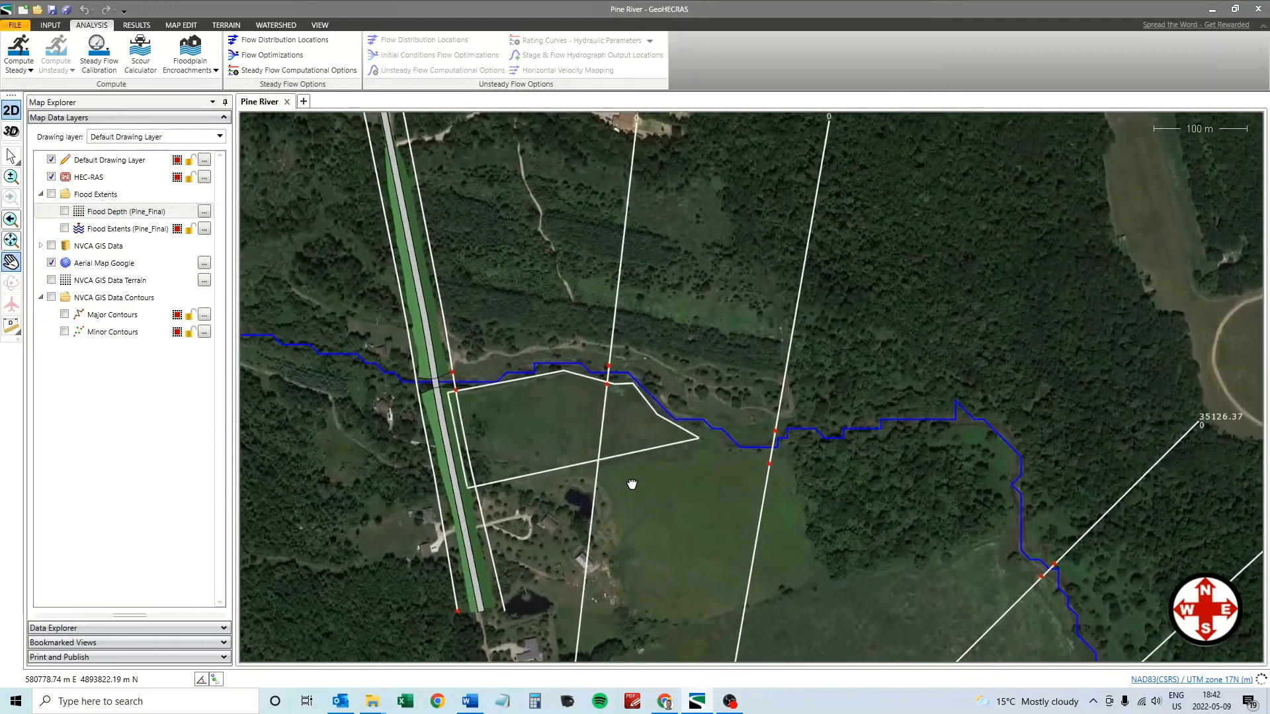
scroll(631, 483, up, 4)
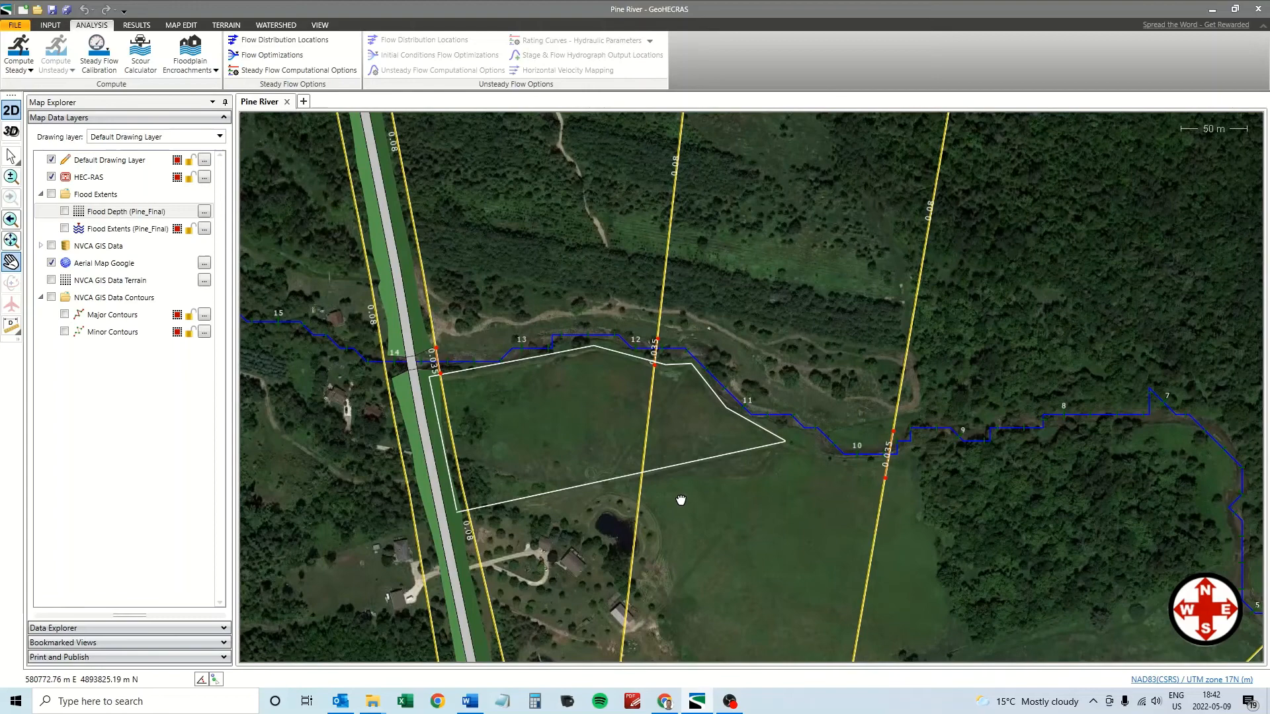
drag(681, 501, 729, 502)
scroll(692, 497, up, 1)
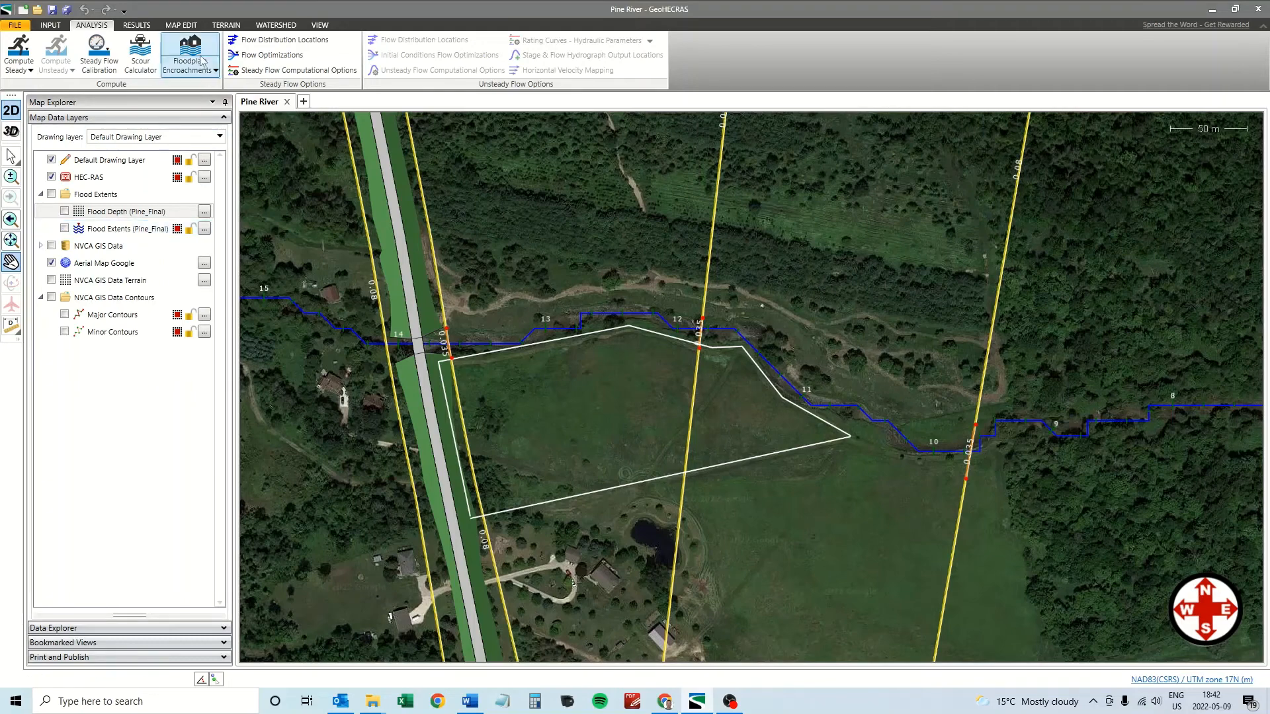
click(136, 25)
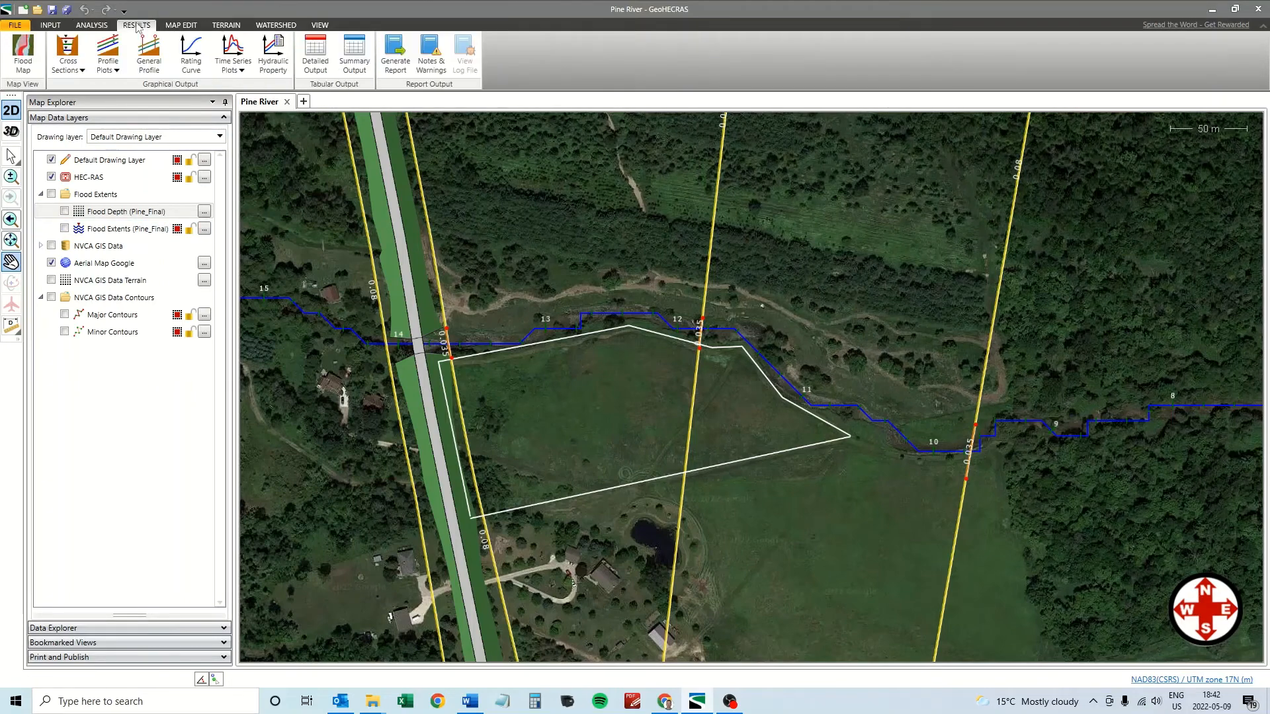
Generate the PF 1 flood map, creating PF 1 WSEL and Depth Grid PF 1 - Existing layers.
click(24, 57)
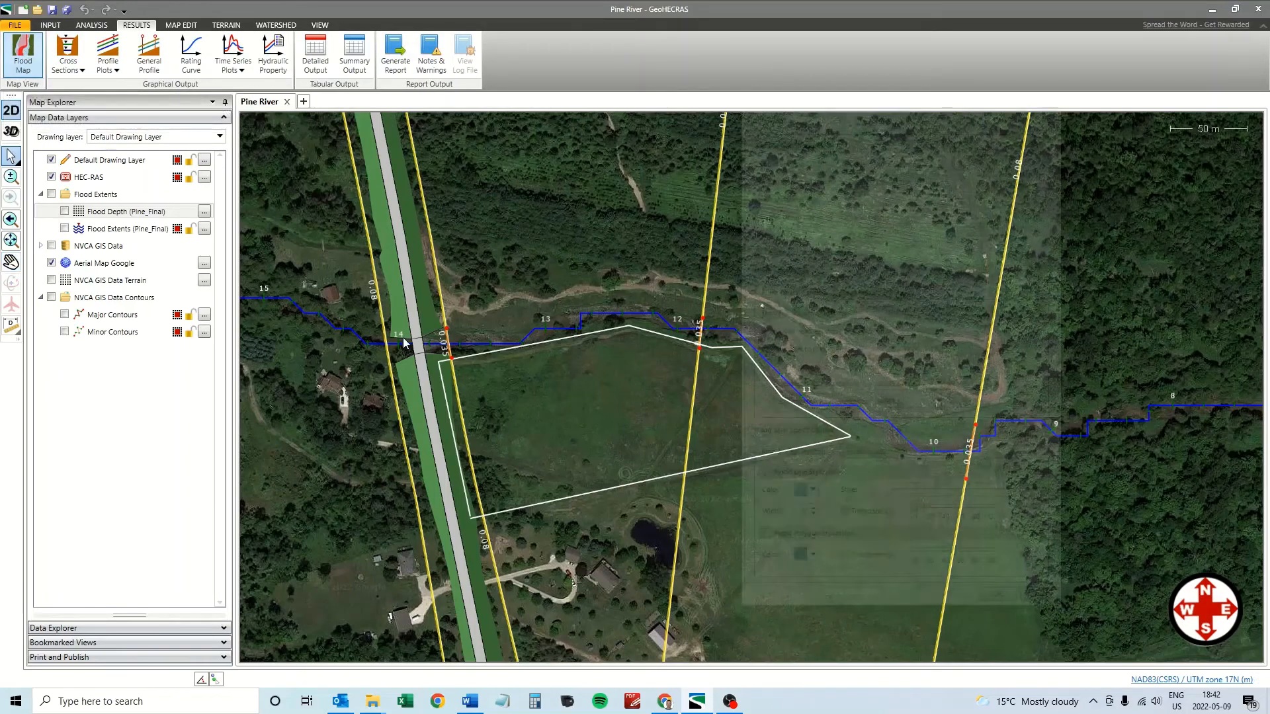
drag(920, 129, 810, 153)
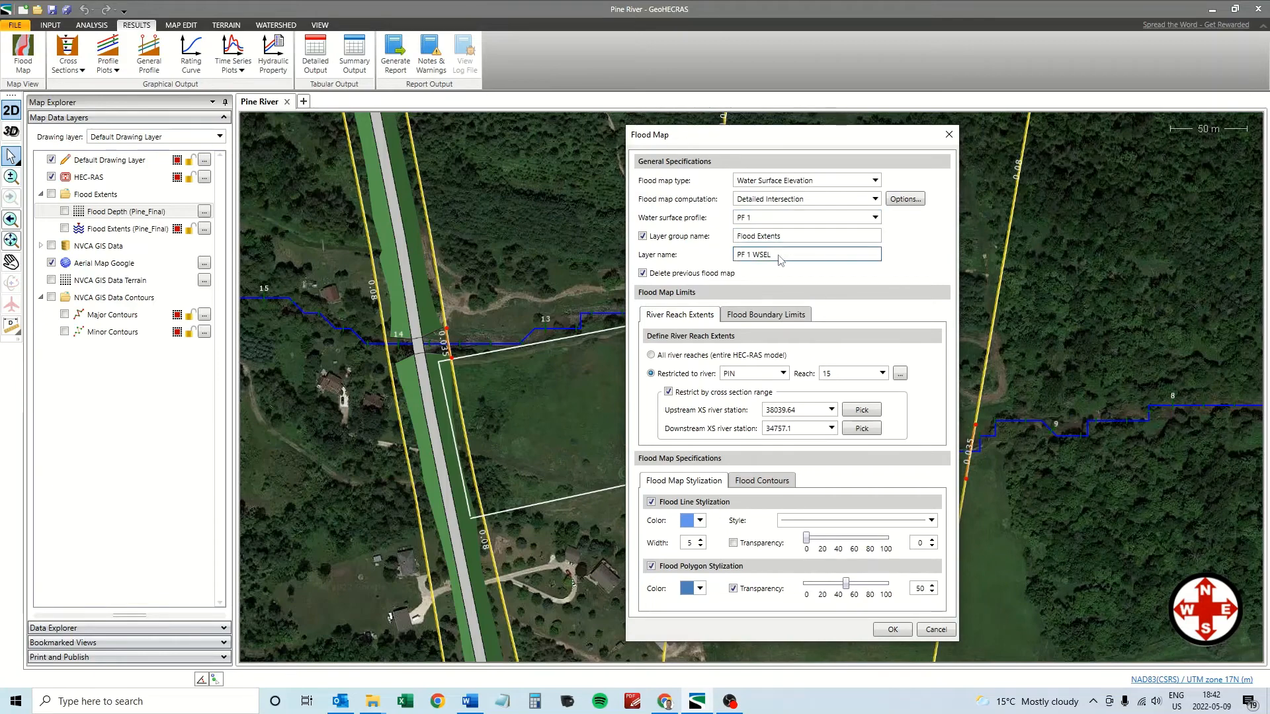
click(905, 199)
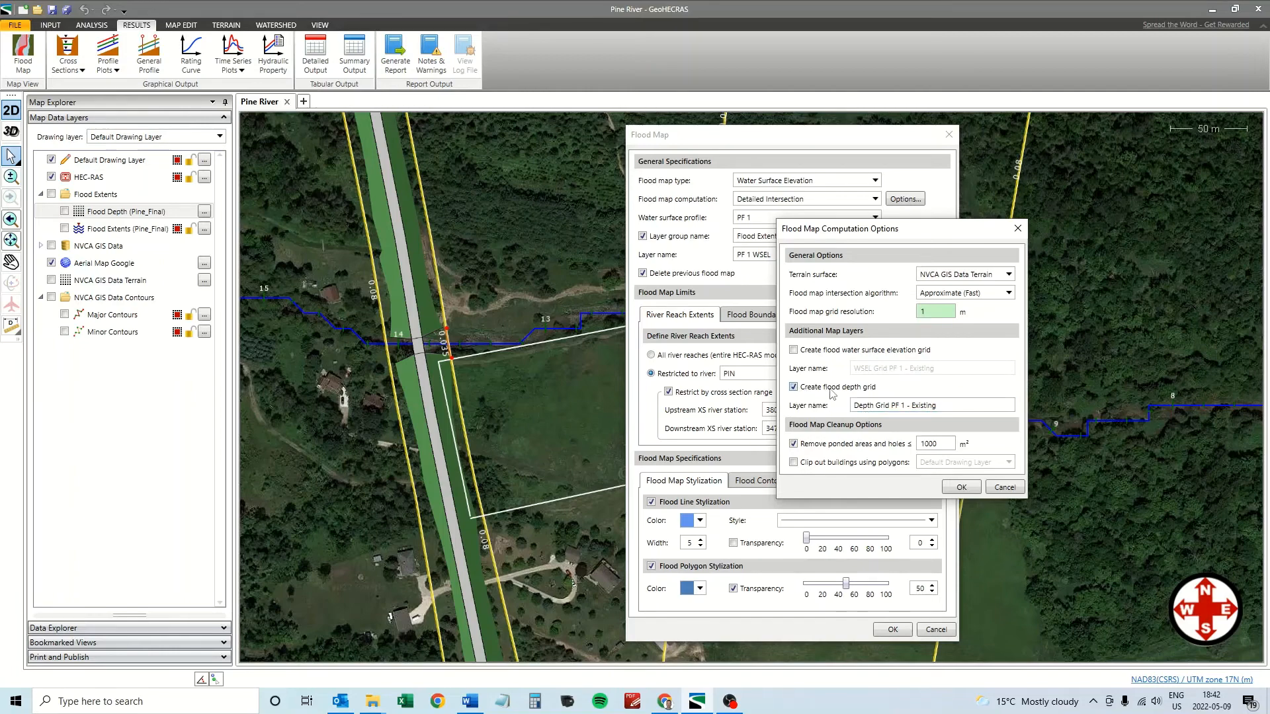
click(962, 487)
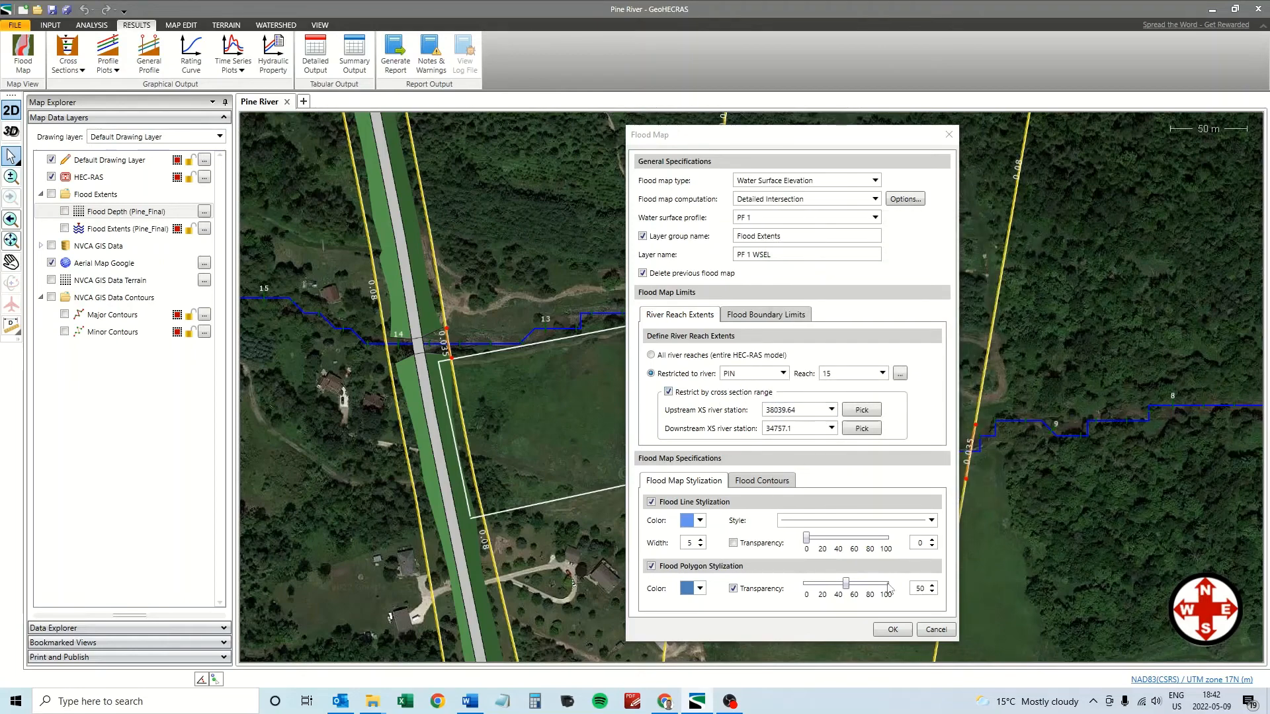
click(892, 629)
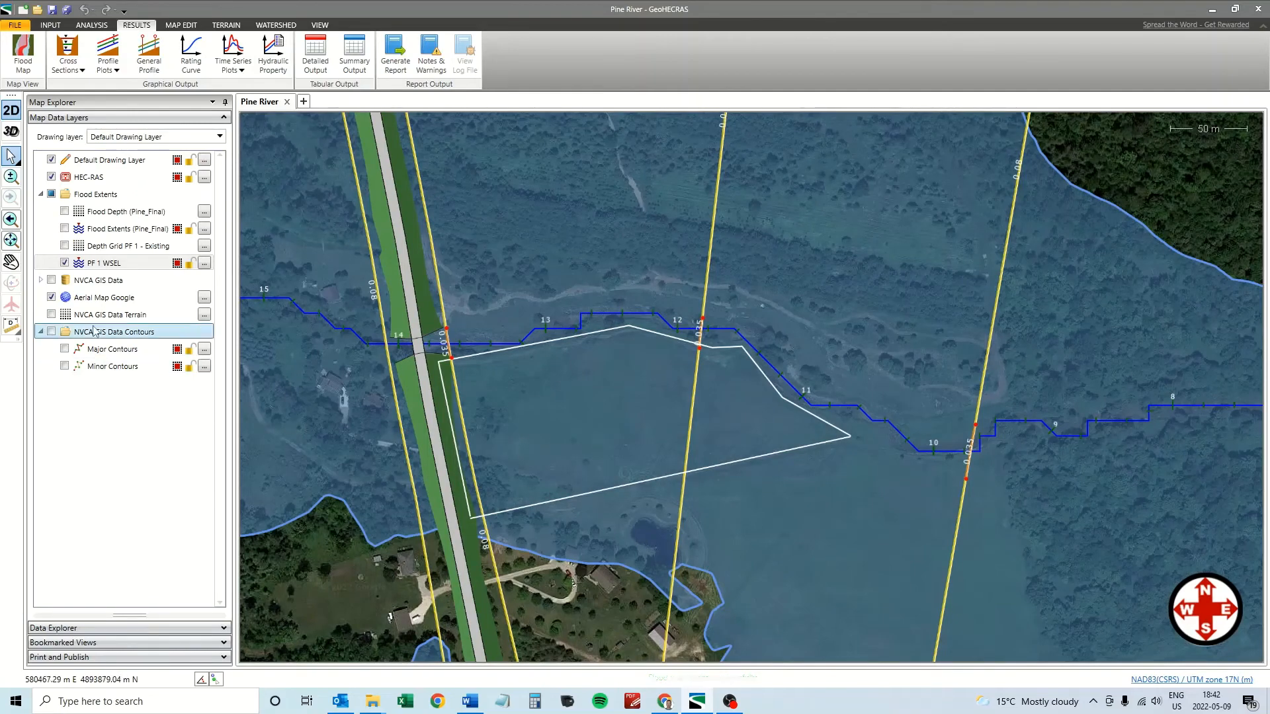
Hide PF 1 WSEL, show Depth Grid PF 1 - Existing, and open its Elevation Grid Properties.
click(64, 263)
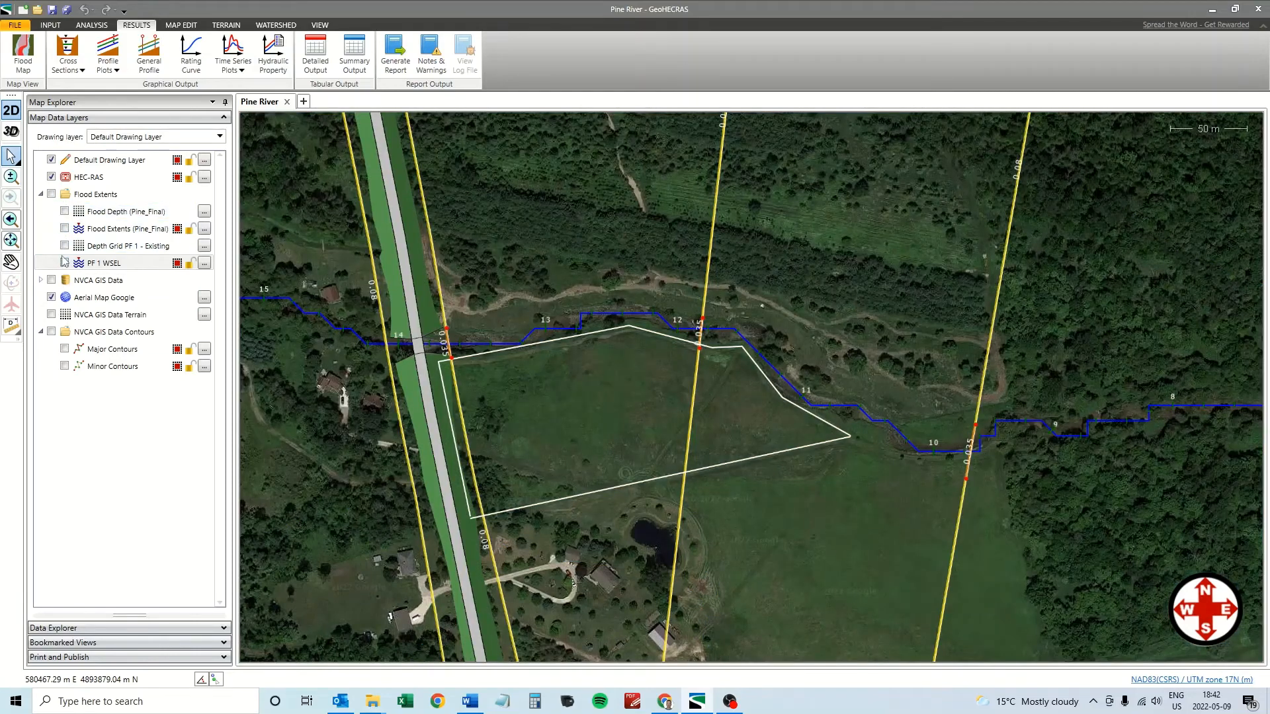
click(64, 245)
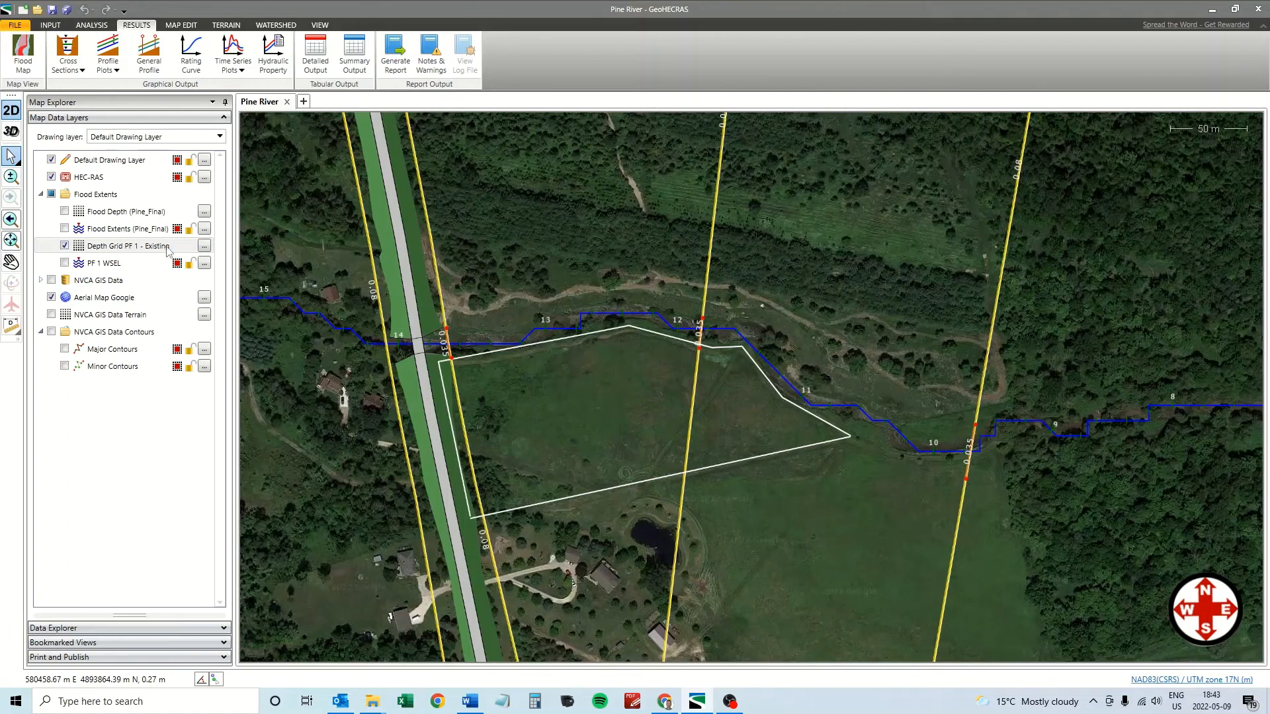
click(204, 246)
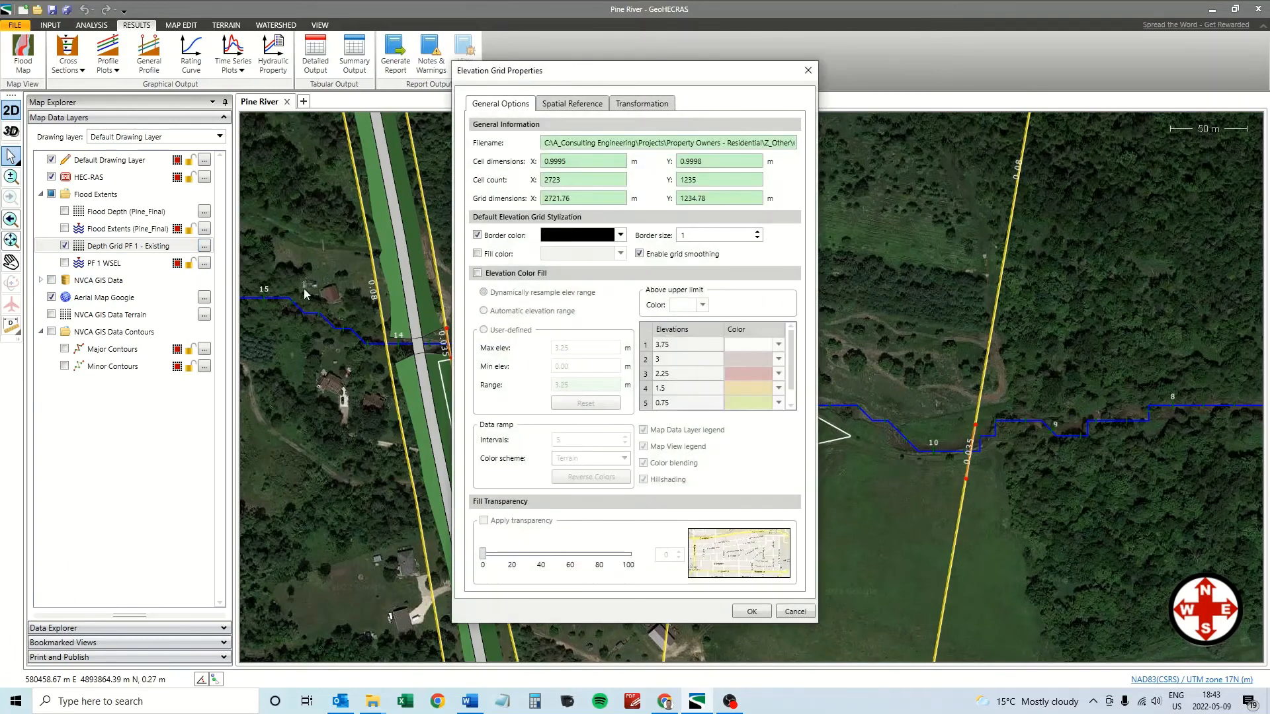
Turn on Elevation Color Fill so Depth Grid PF 1 - Existing shows as colour relief, then reopen its grid properties.
click(477, 273)
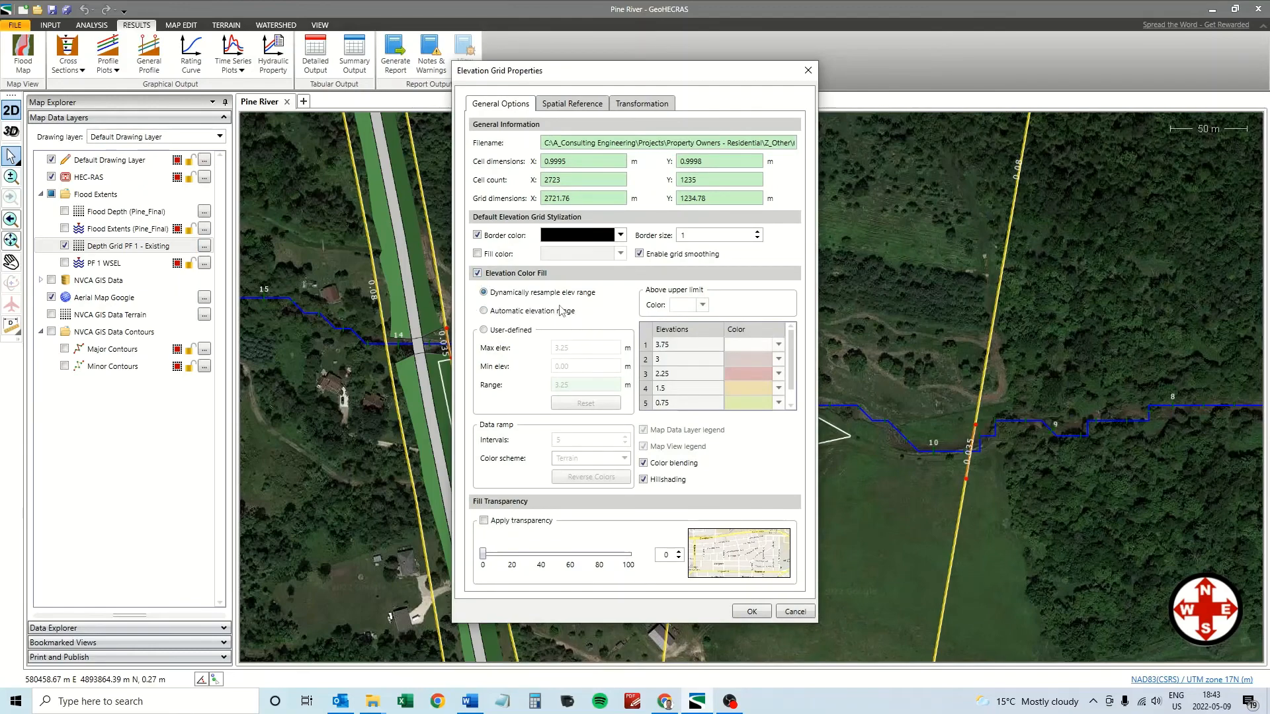
click(752, 612)
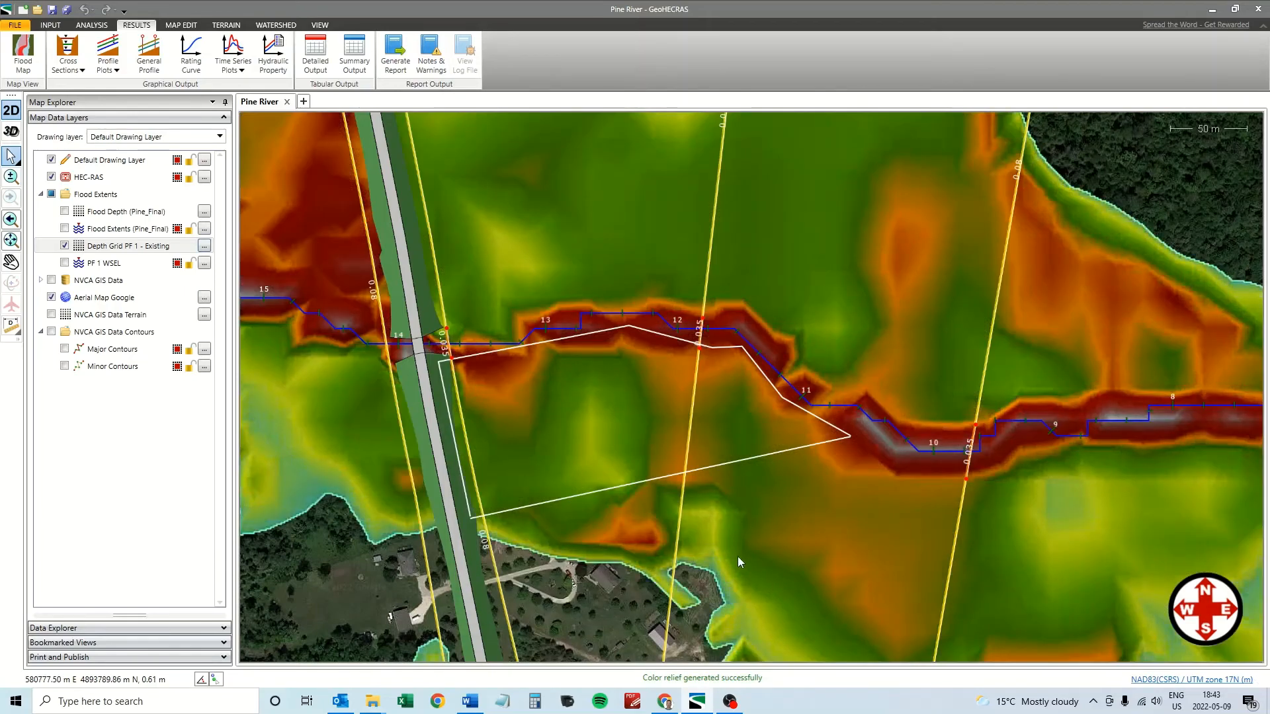
click(205, 247)
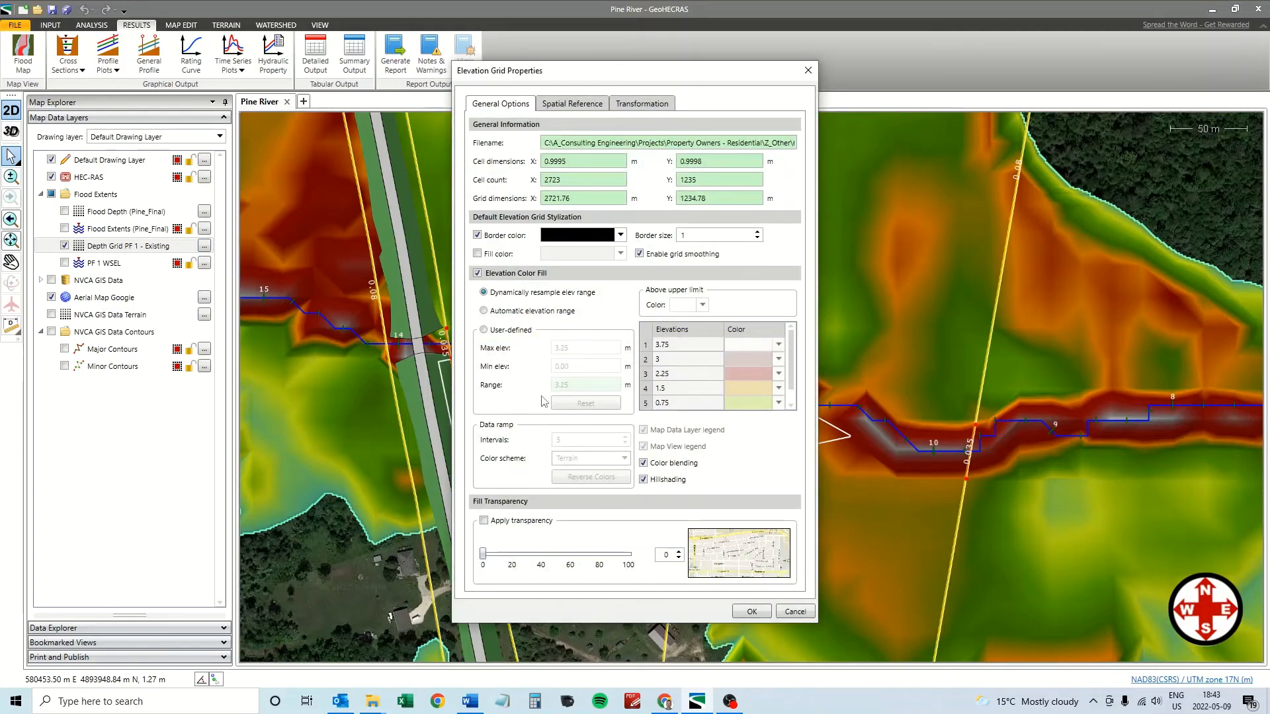
Switch the depth range to User-defined and change the 0.75 class break to 0.8.
click(484, 330)
click(791, 380)
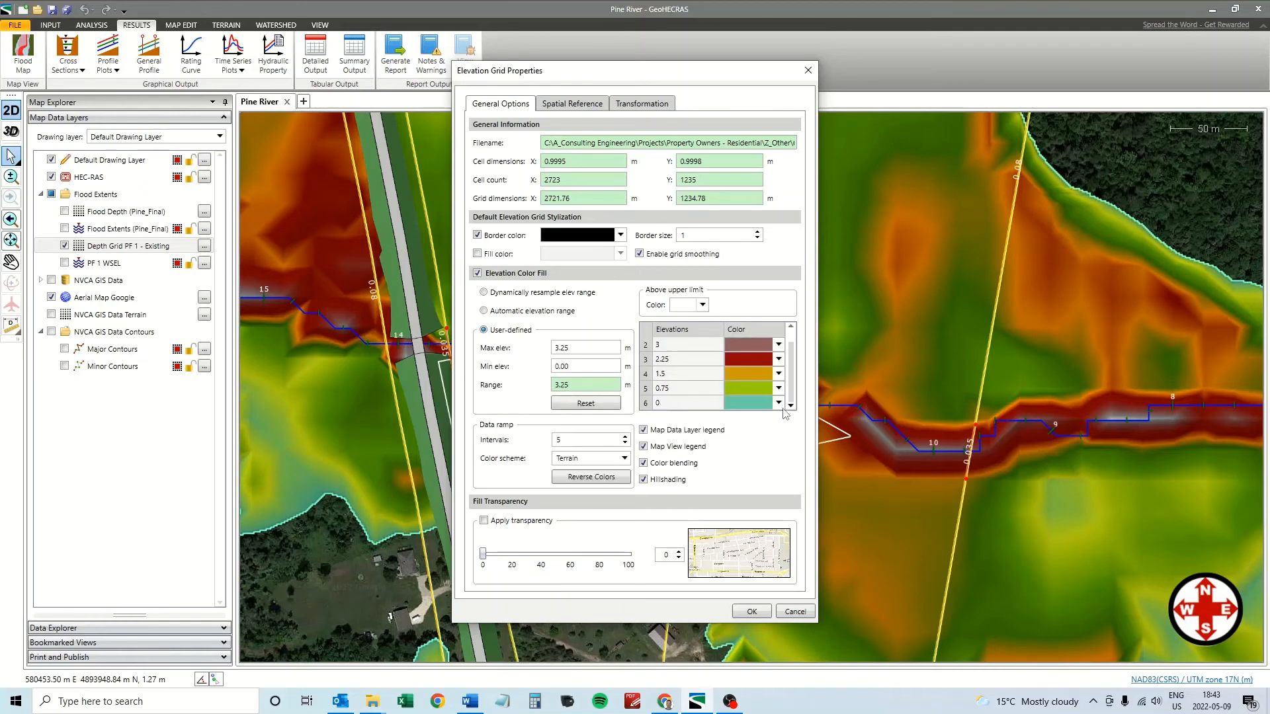
double_click(677, 391)
text(8)
Colour the 3.75, 3, 2.25 and 1.5 depth classes dark navy blue.
scroll(791, 349, up, 1)
click(779, 345)
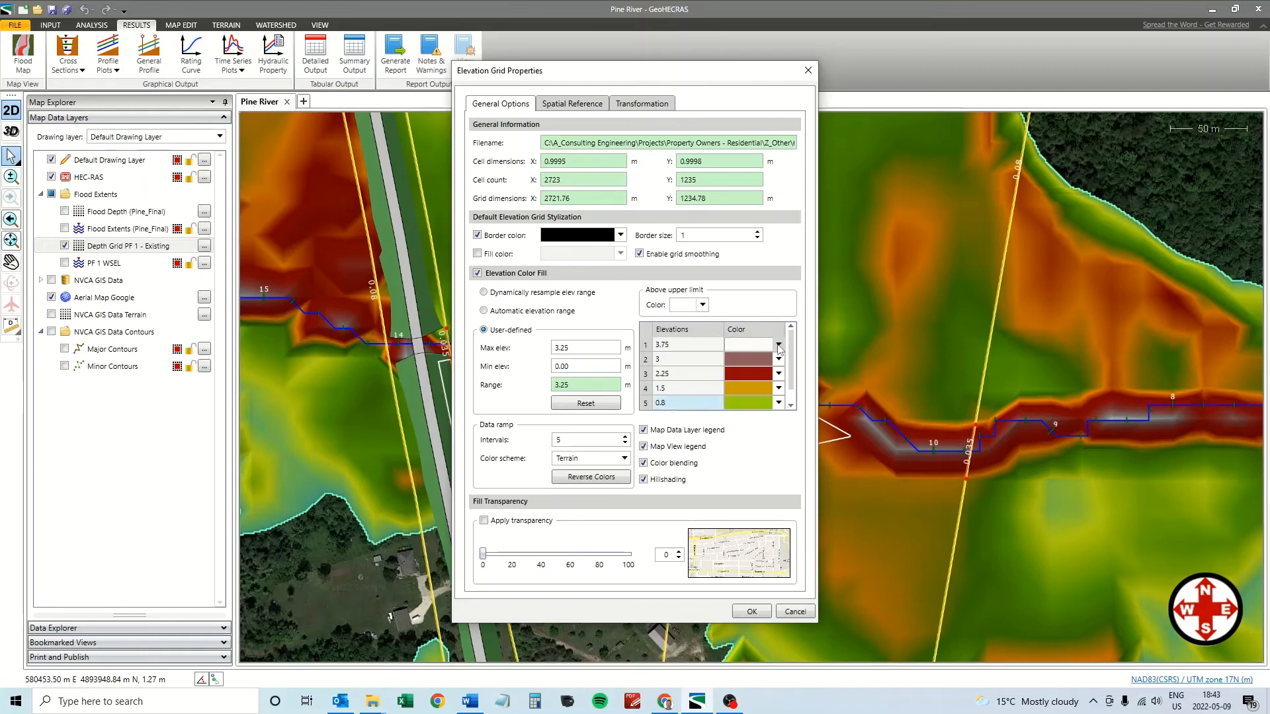
click(775, 434)
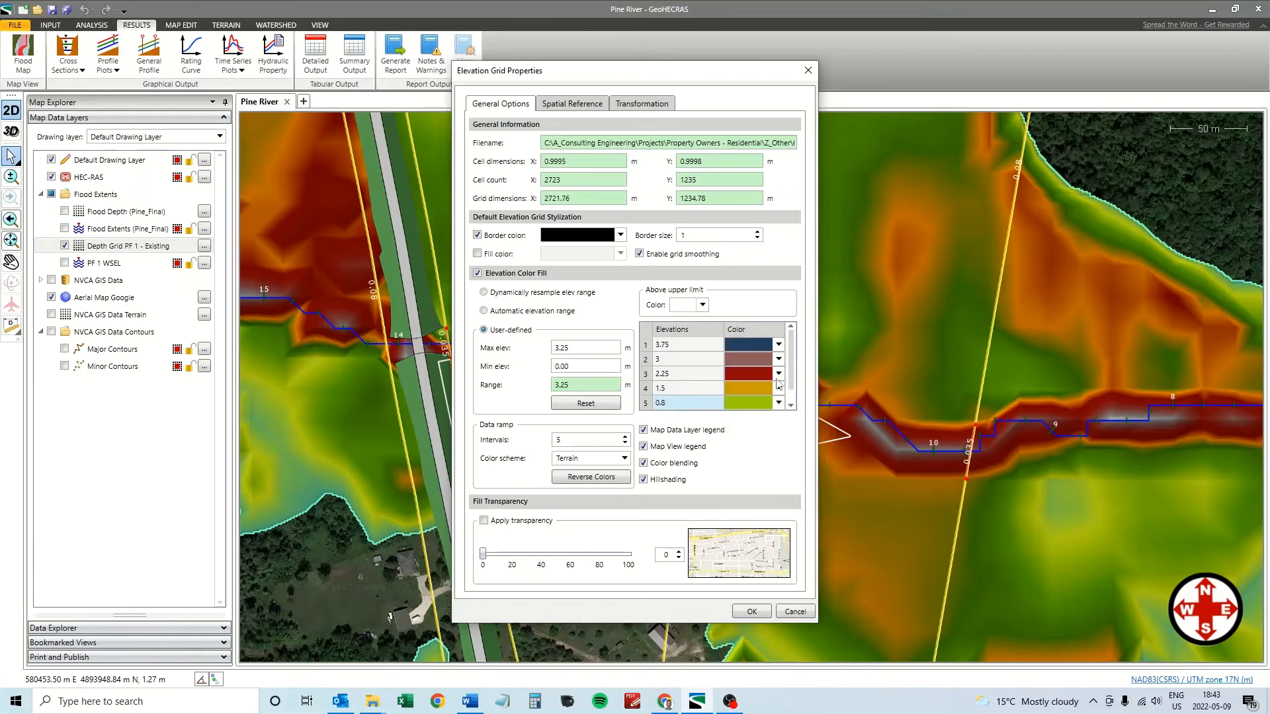
click(778, 359)
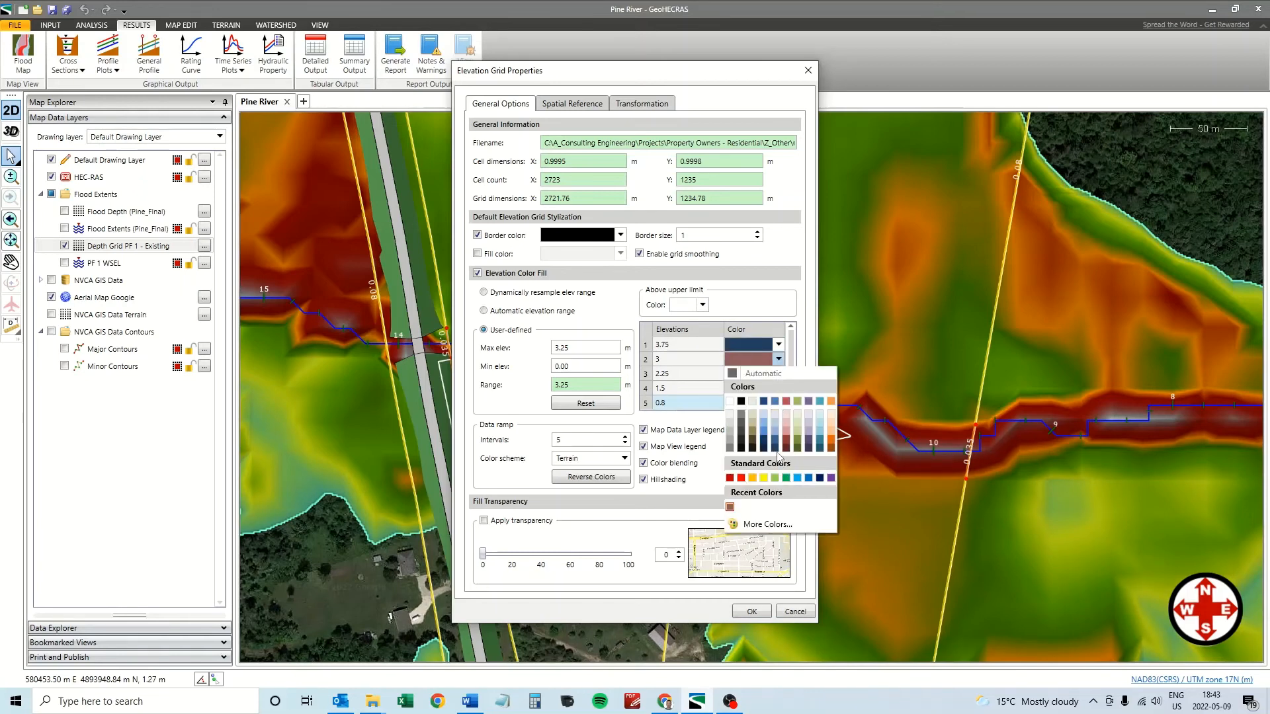
click(775, 449)
click(778, 373)
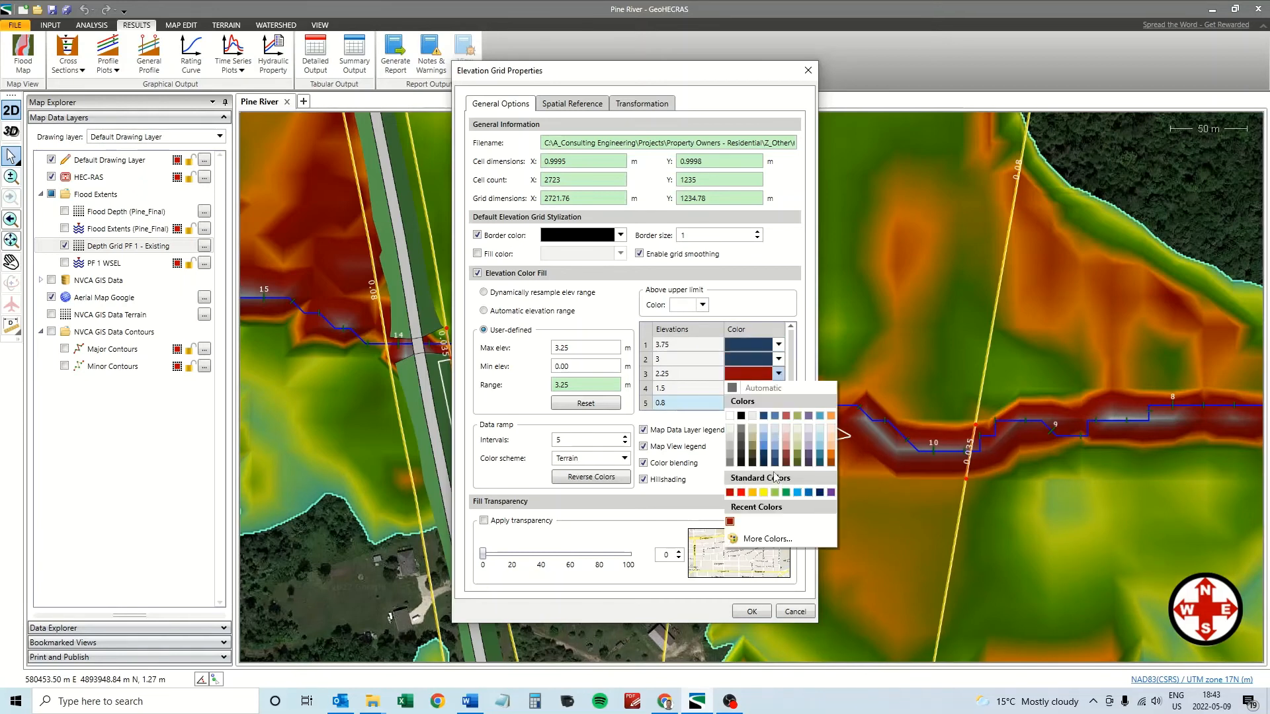
click(775, 449)
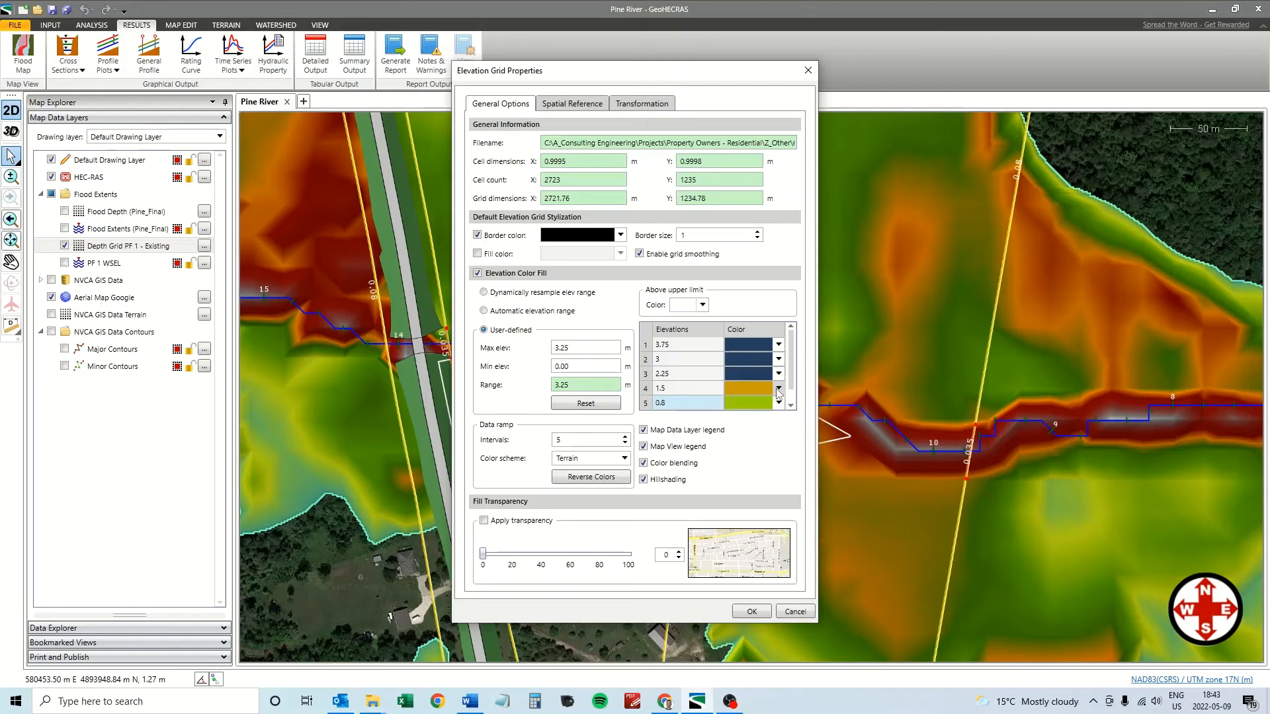
click(778, 388)
click(775, 477)
Make the 0.8 class dark navy and the 0 class light green, then apply the colours.
click(791, 407)
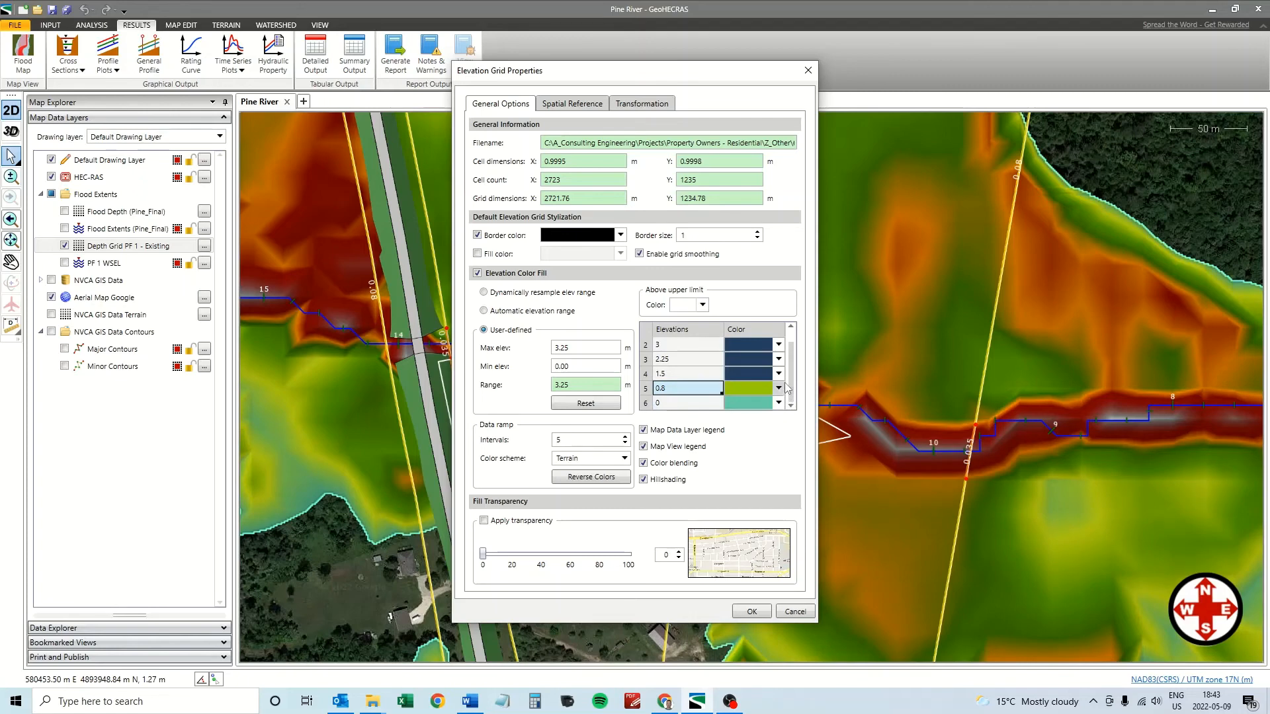
click(779, 389)
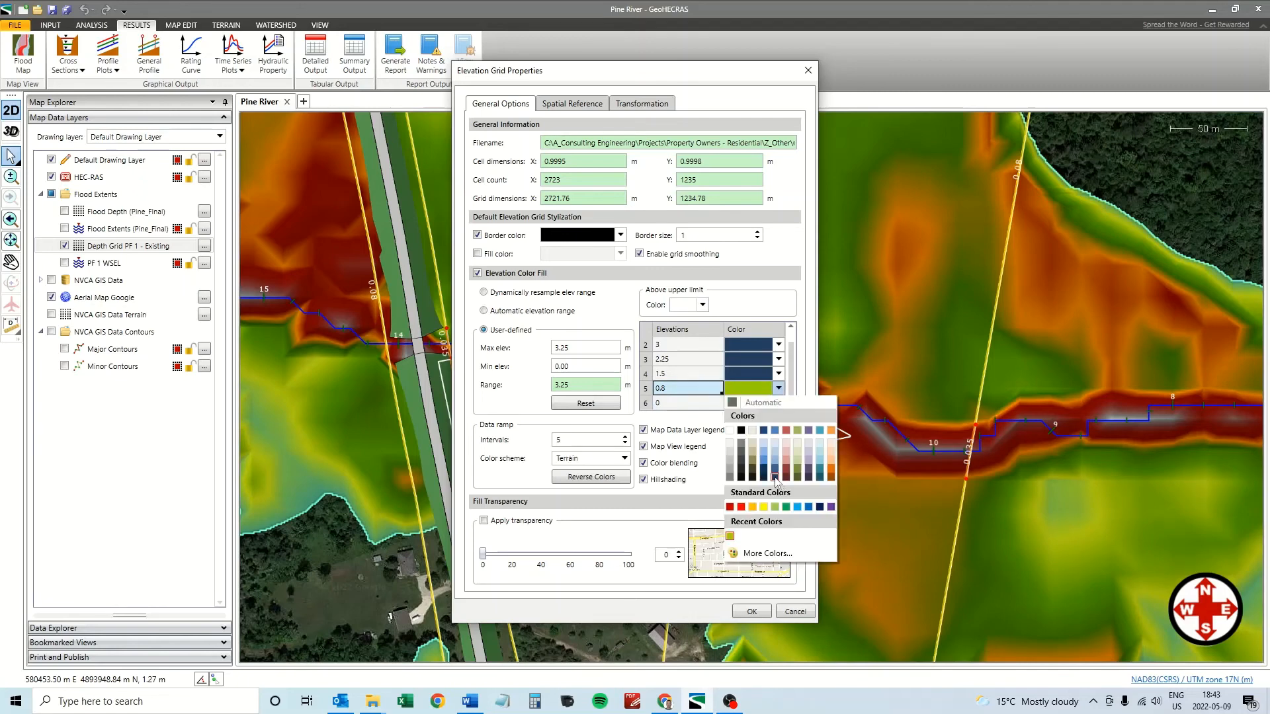
click(777, 480)
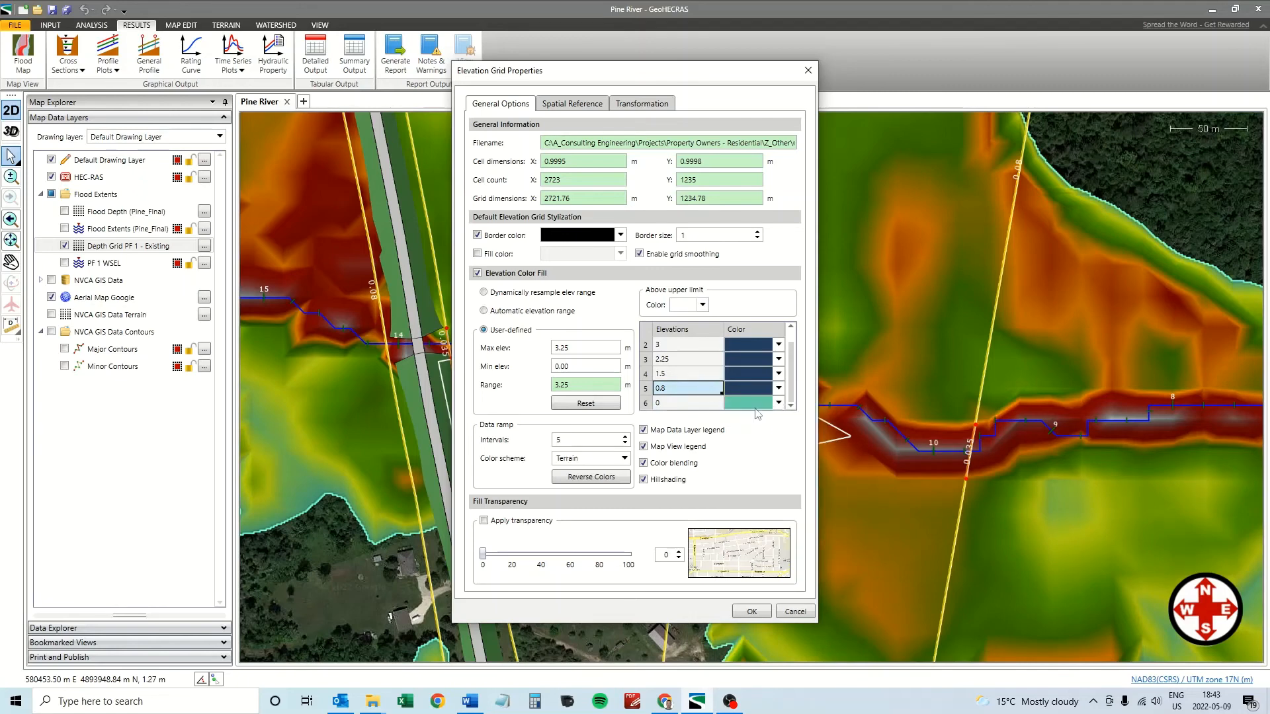
click(779, 403)
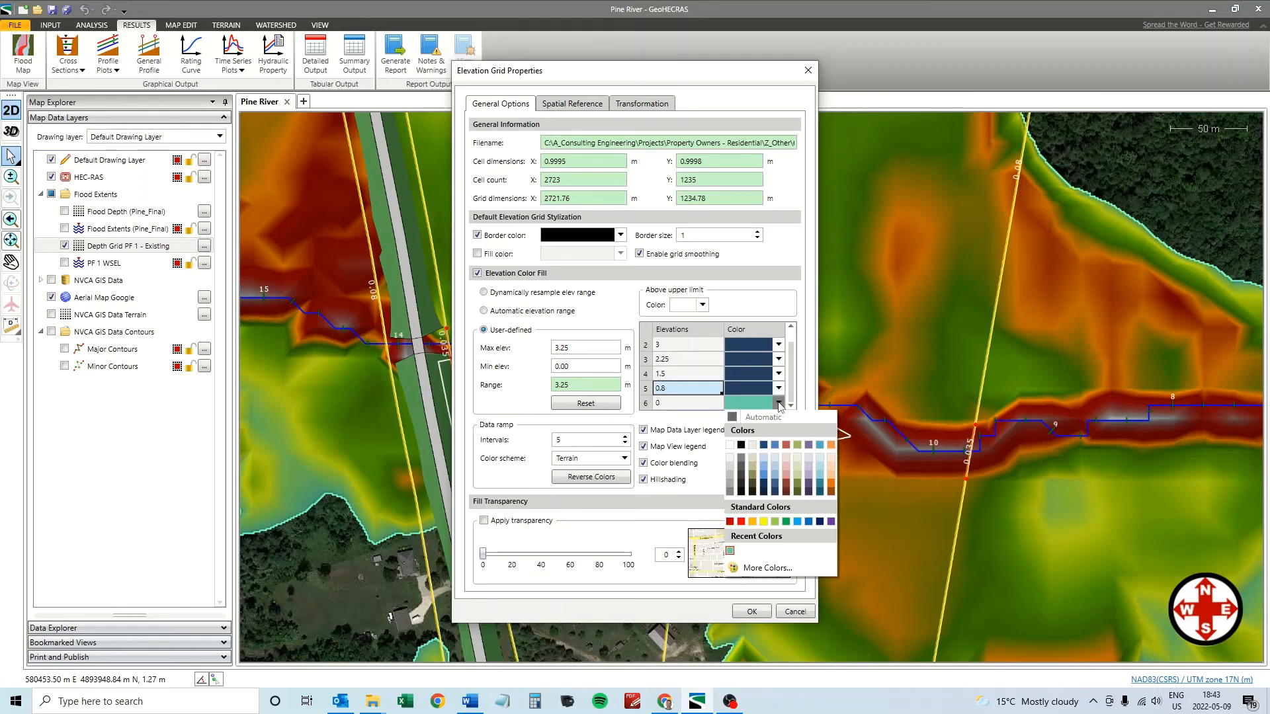
click(785, 521)
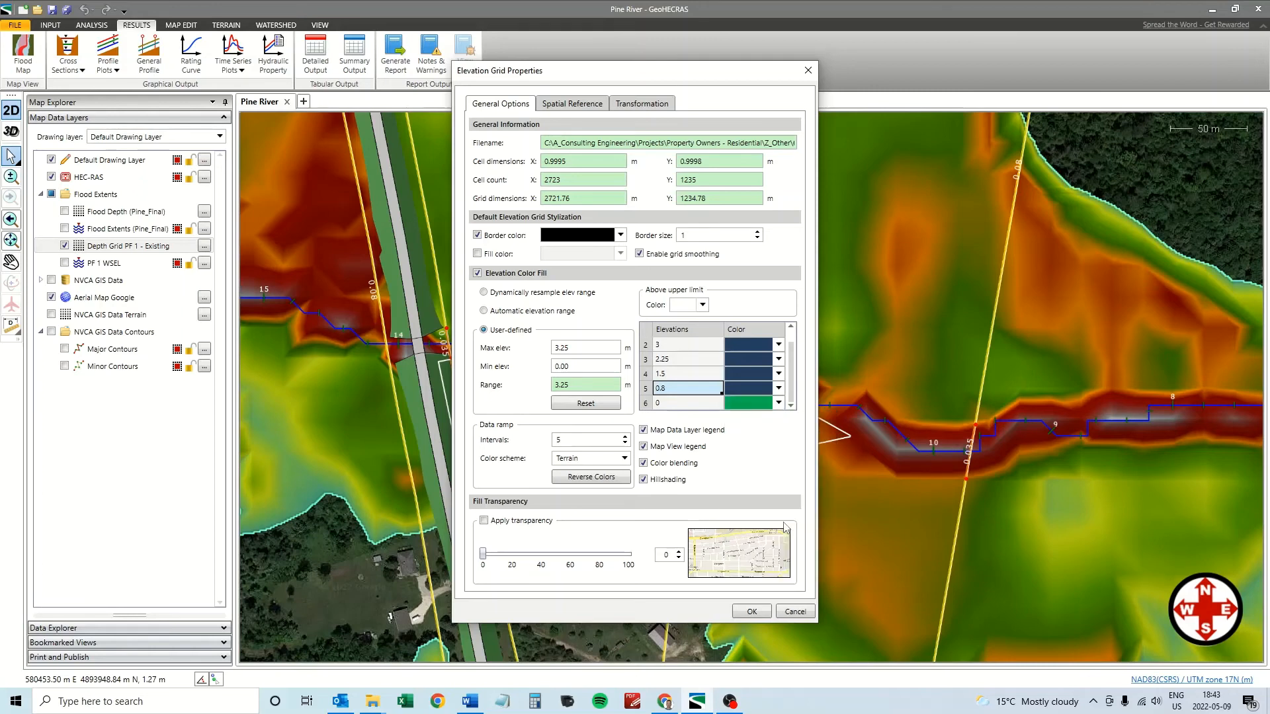
click(778, 404)
click(774, 521)
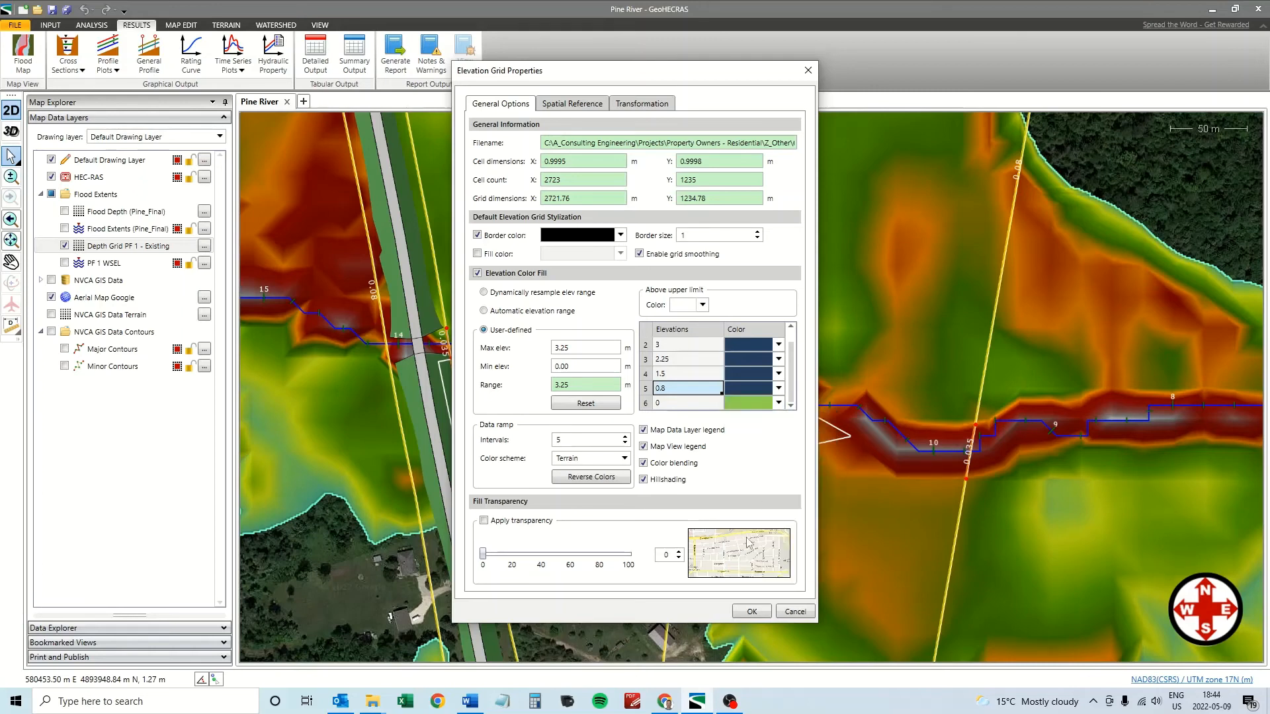
click(750, 612)
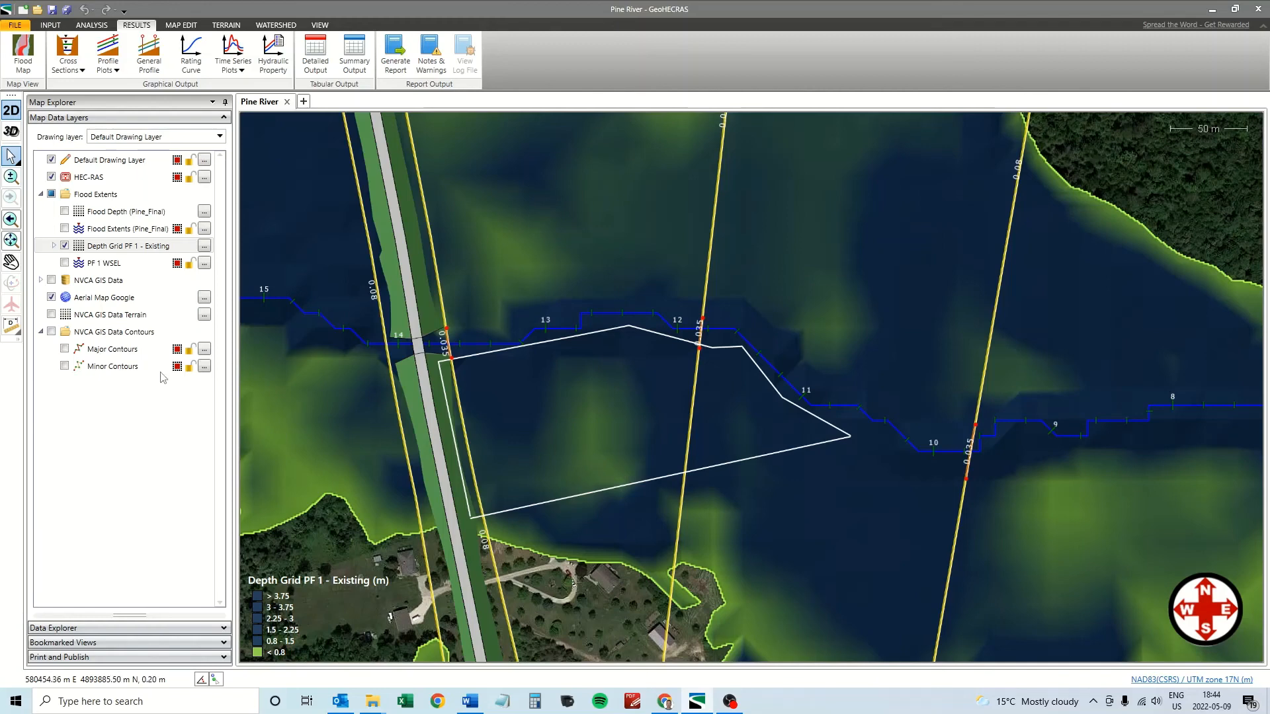
click(65, 246)
click(64, 212)
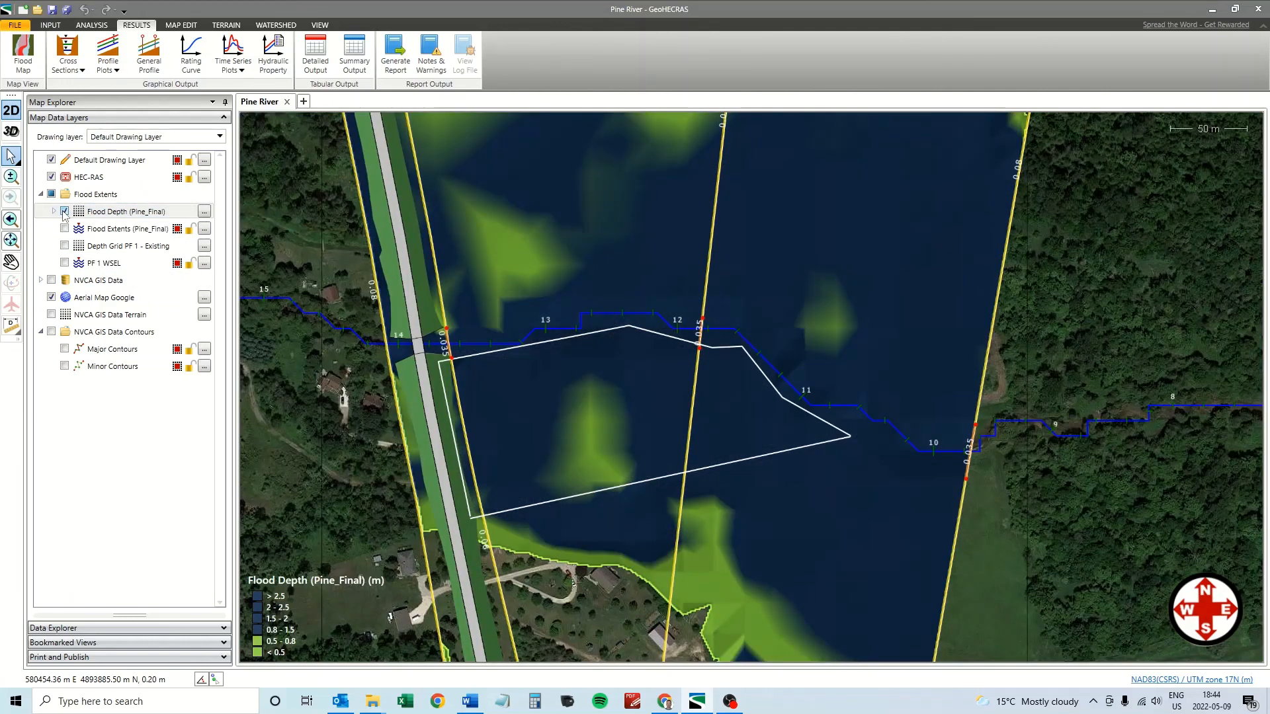
click(64, 212)
click(64, 246)
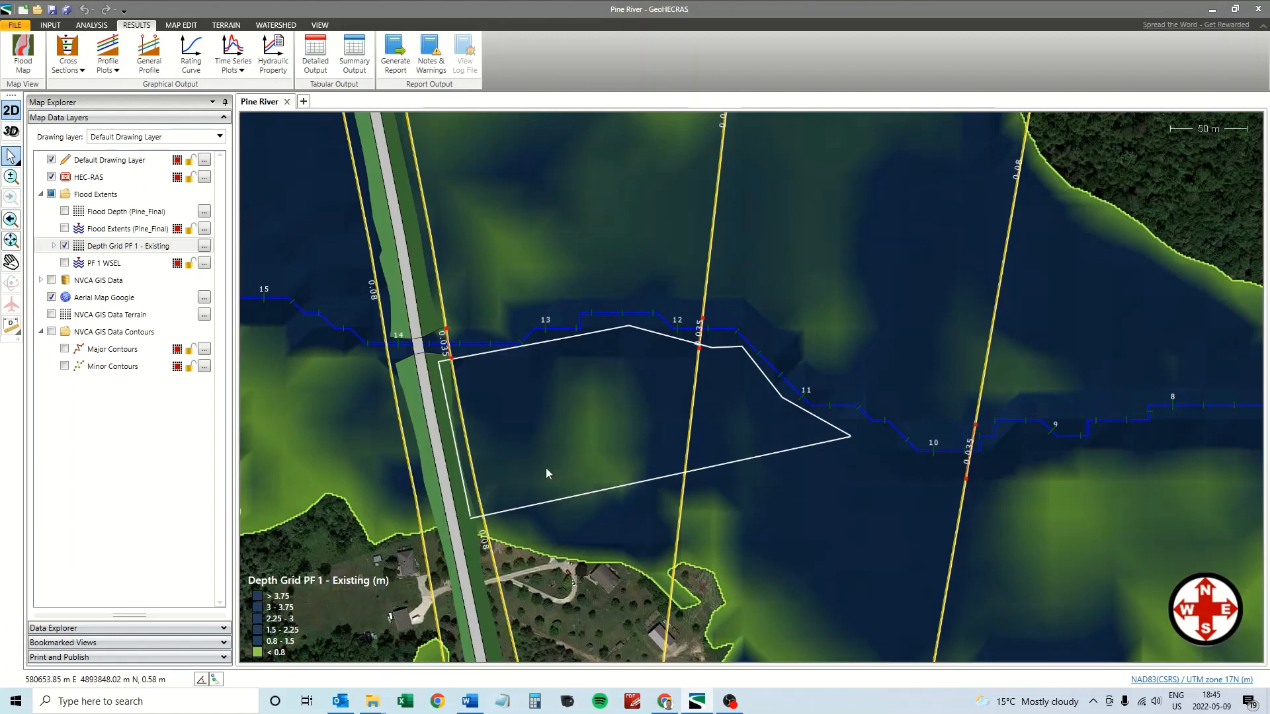
click(64, 245)
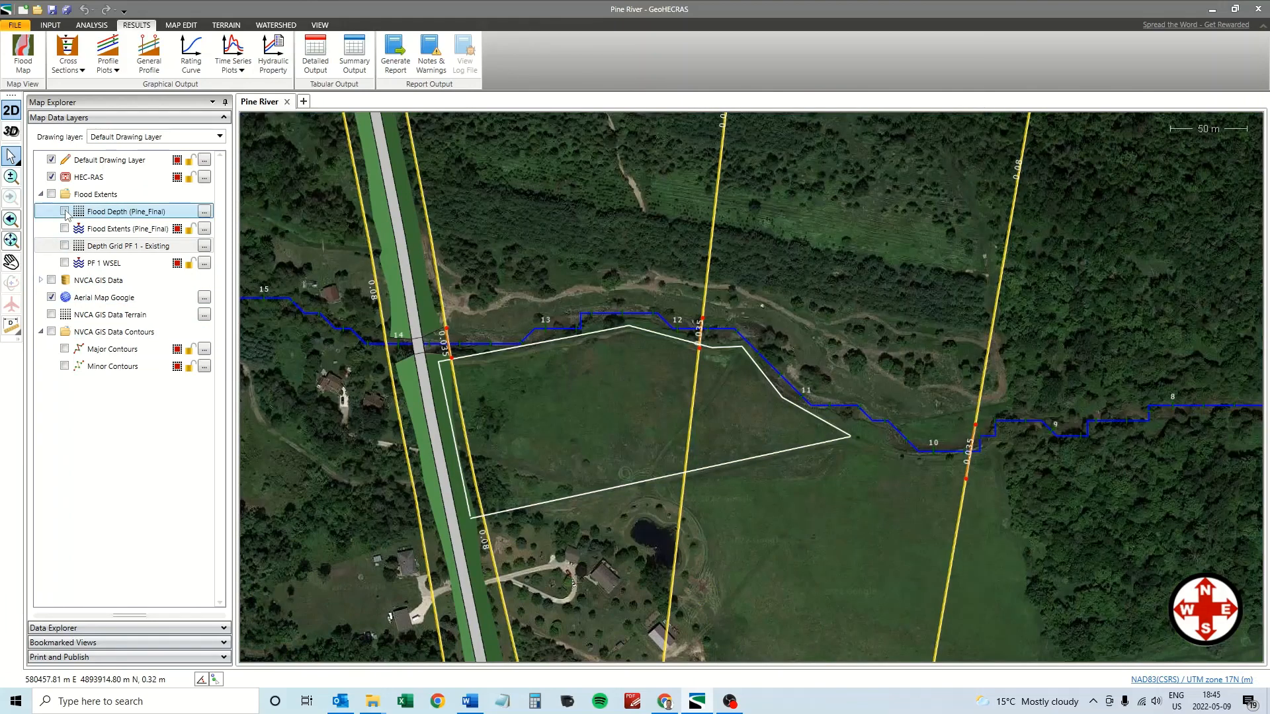
click(64, 210)
click(64, 211)
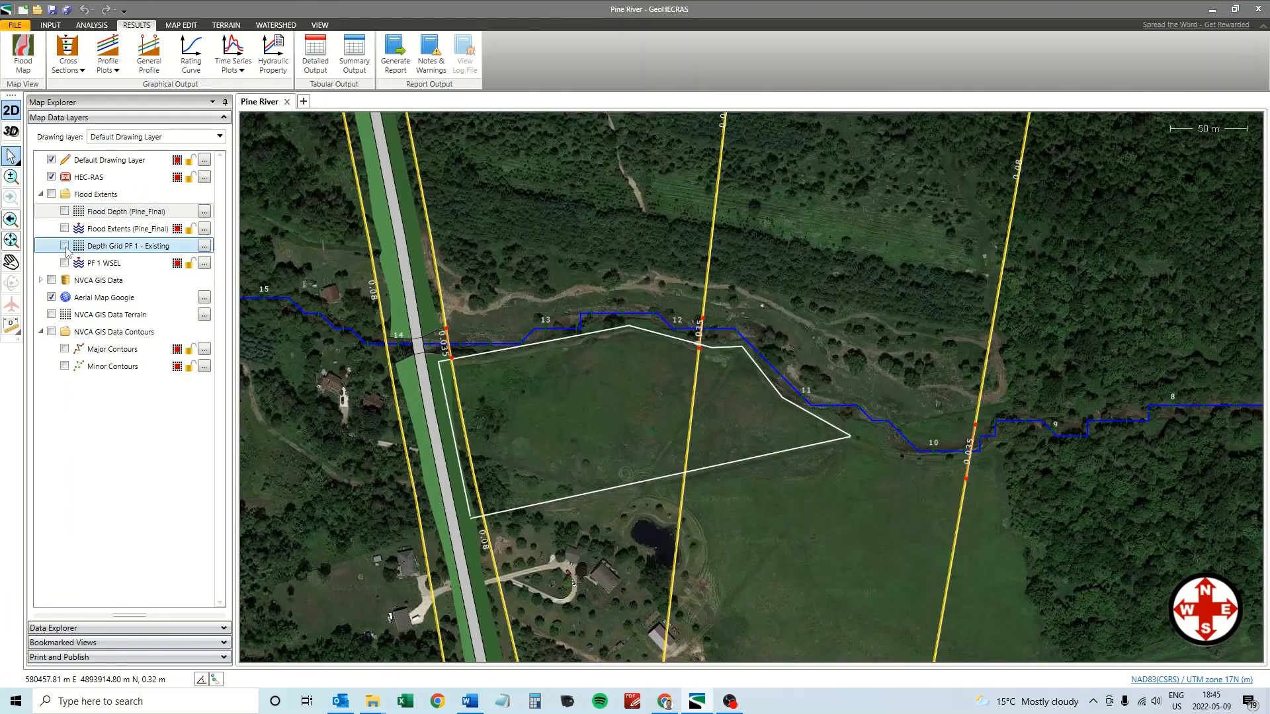
click(64, 246)
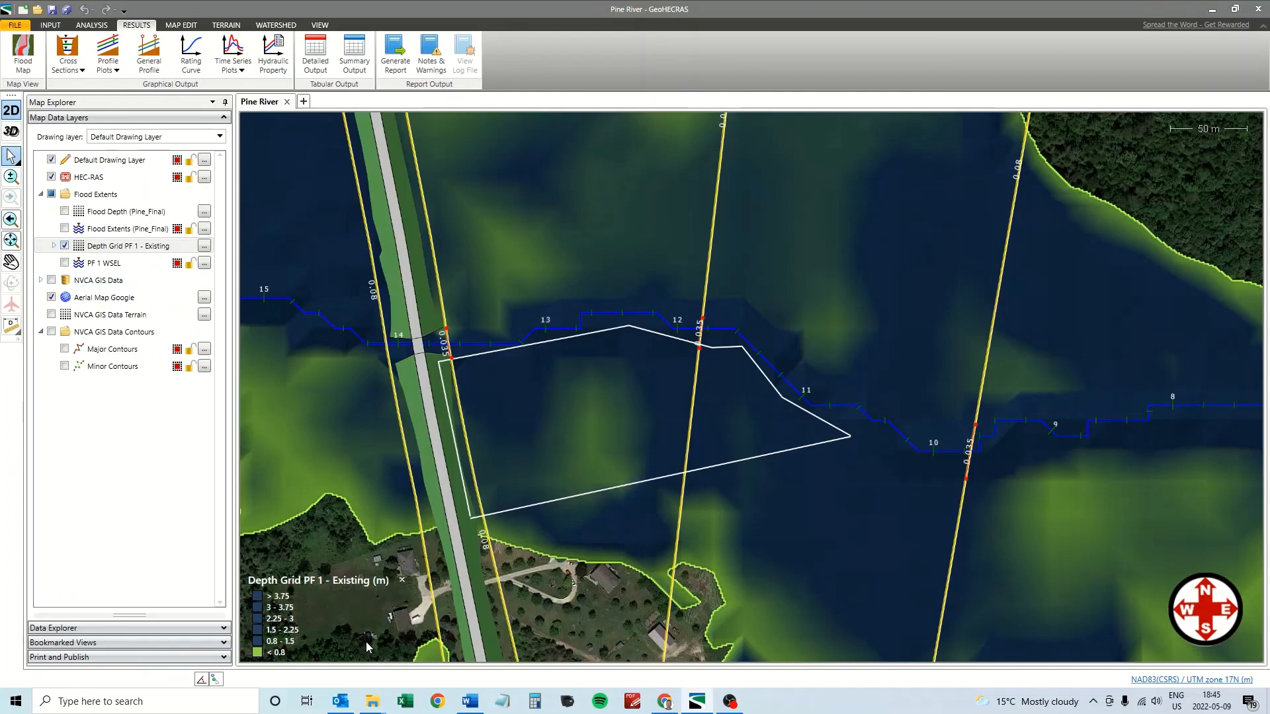